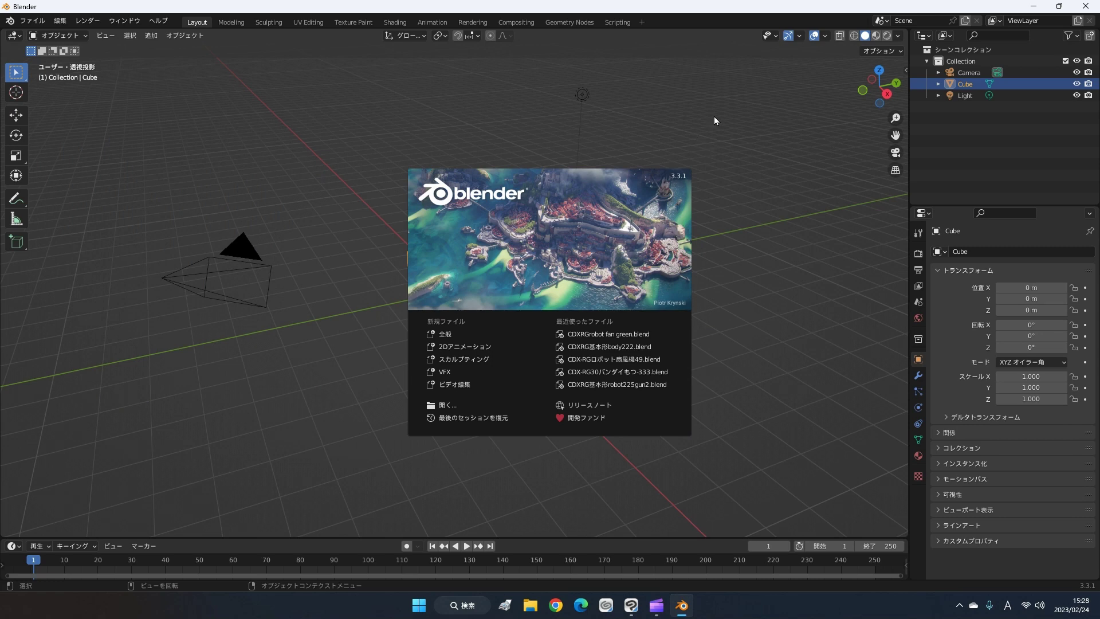
Step: Dismiss the splash screen and delete the default Cube
{"action": "left_click", "coordinate": [690, 140]}
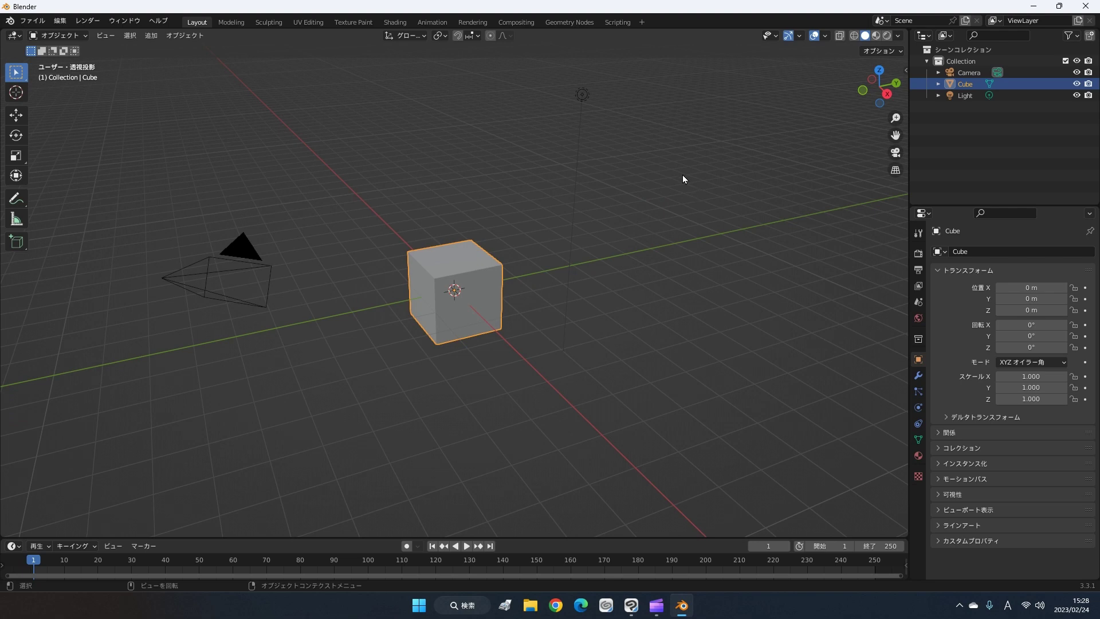
{"action": "middle_click_drag", "start_coordinate": [651, 324], "coordinate": [665, 313]}
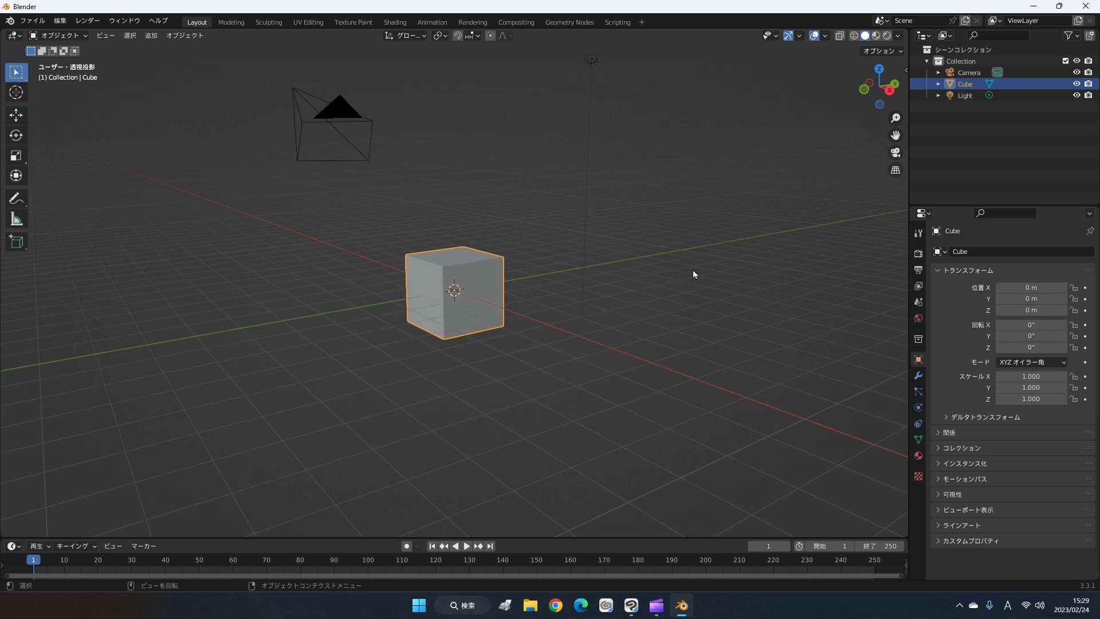
{"action": "middle_click_drag", "start_coordinate": [492, 278], "coordinate": [508, 285]}
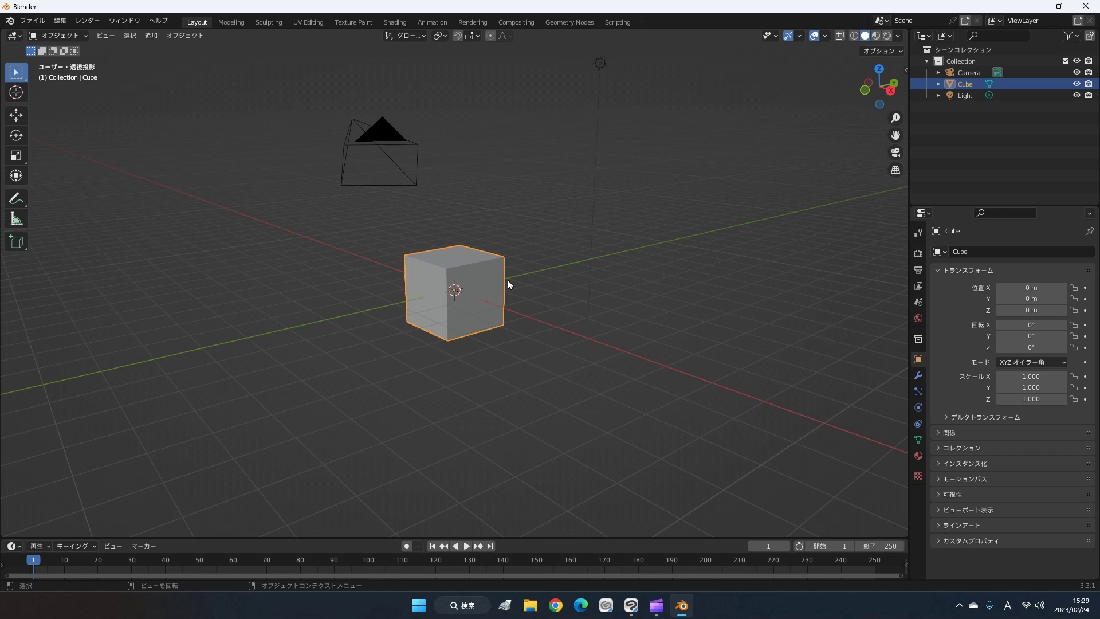
{"action": "key", "text": "x"}
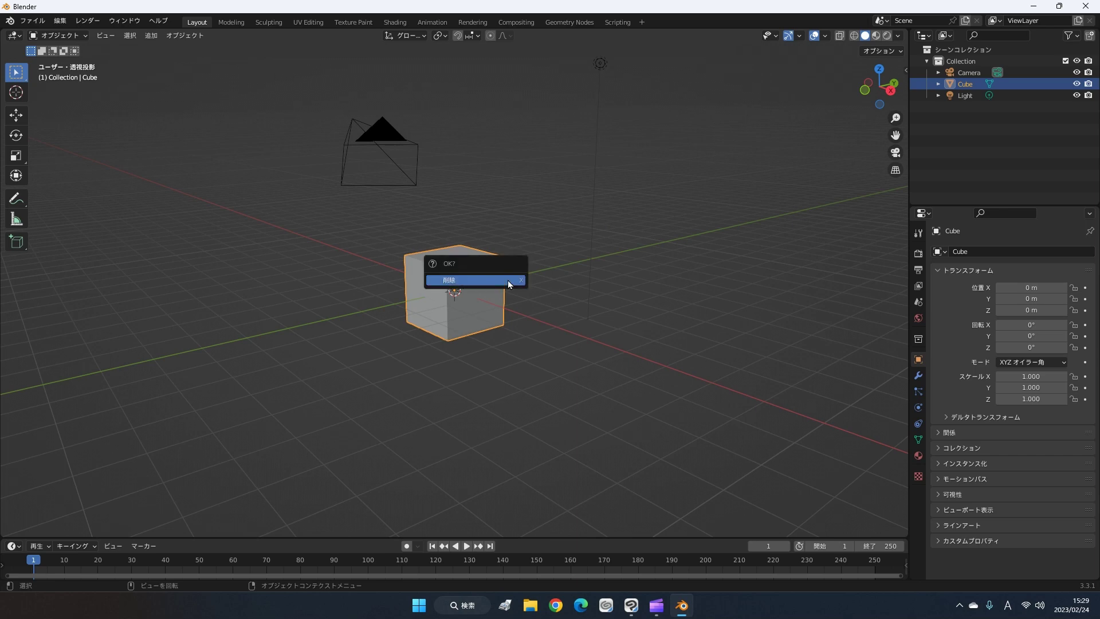
{"action": "key", "text": "x"}
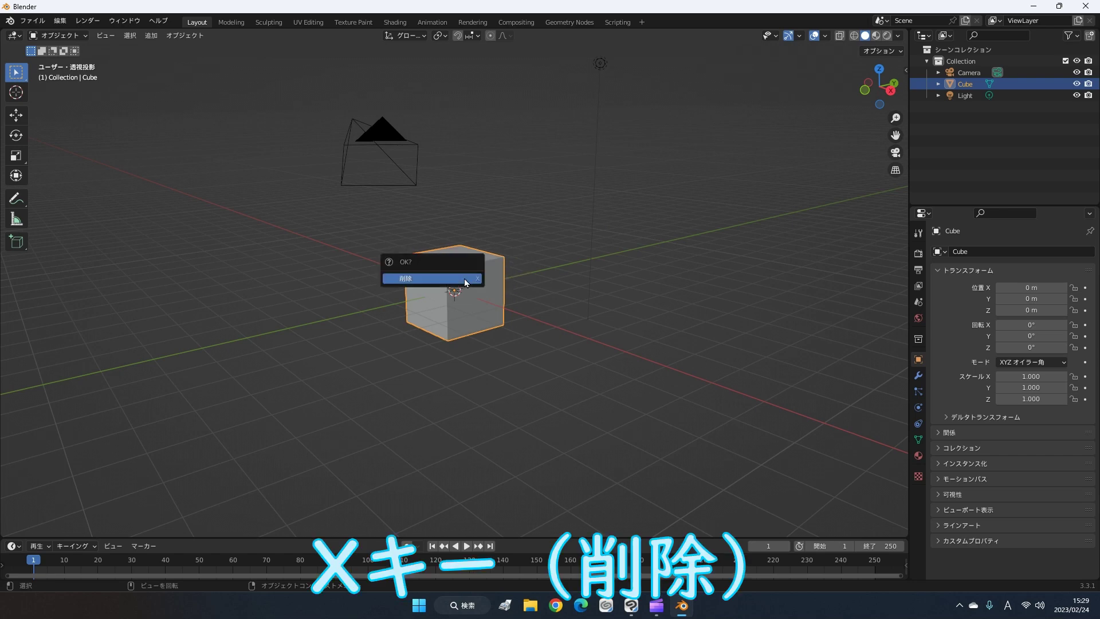
{"action": "left_click", "coordinate": [465, 279]}
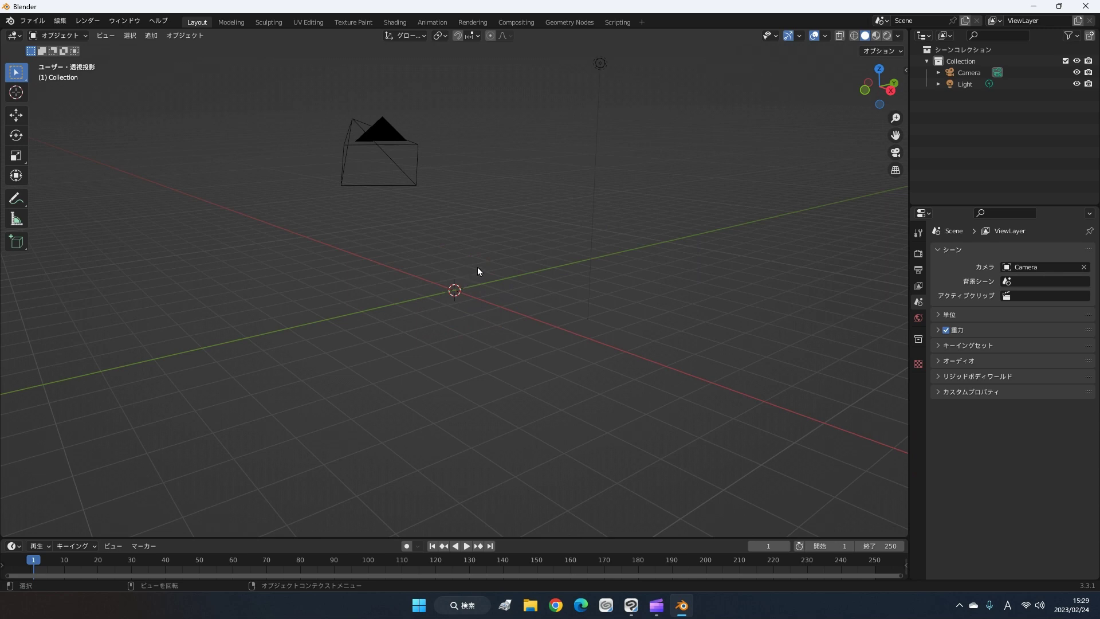
Step: Orbit the empty scene upright and bring up the Add menu's Mesh primitives
{"action": "middle_click_drag", "start_coordinate": [477, 267], "coordinate": [561, 256]}
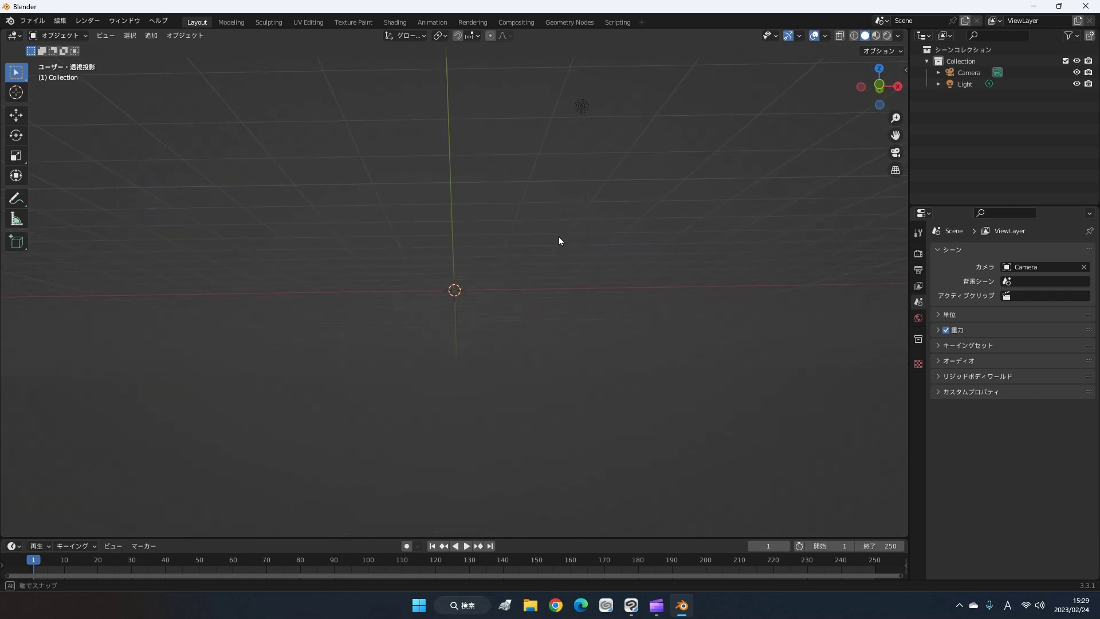
{"action": "middle_click_drag", "start_coordinate": [561, 255], "coordinate": [559, 265]}
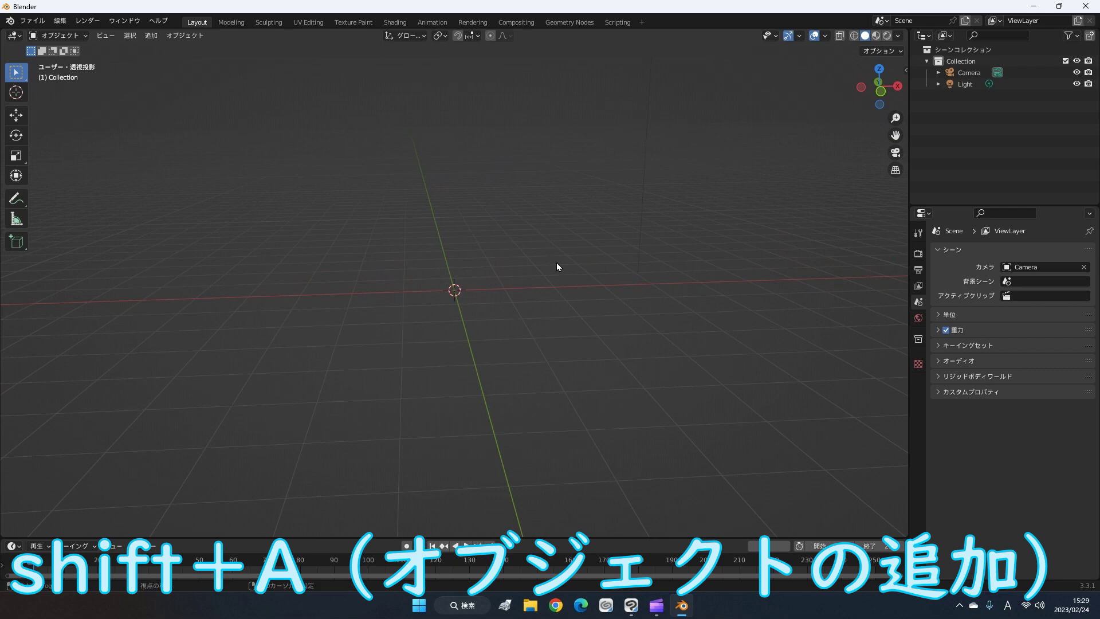
{"action": "key", "text": "shift+a"}
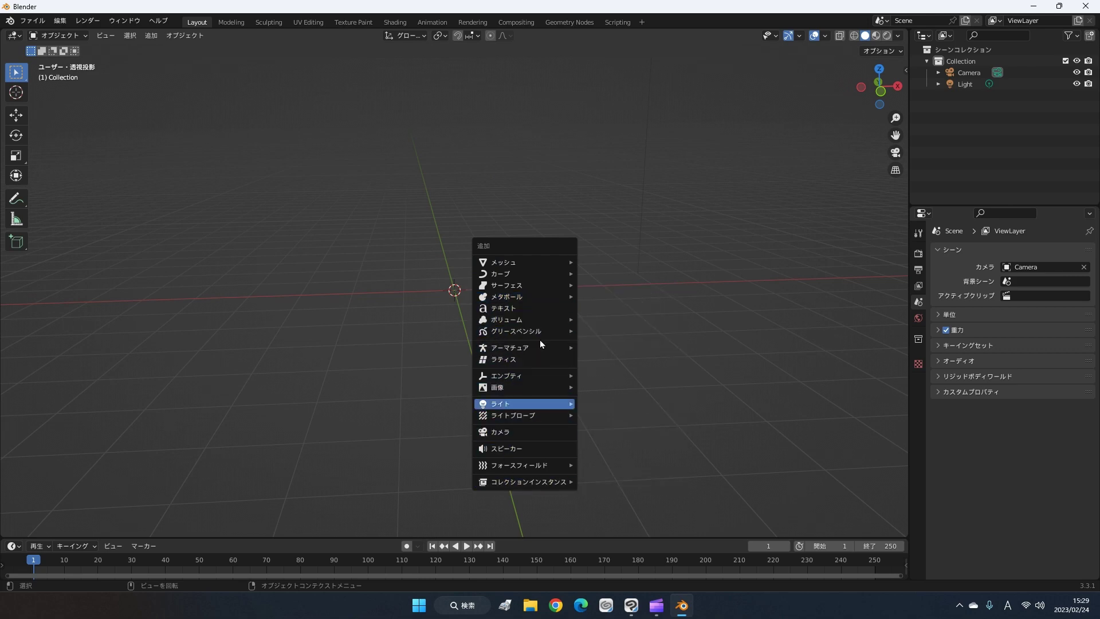
{"action": "mouse_move", "coordinate": [515, 262]}
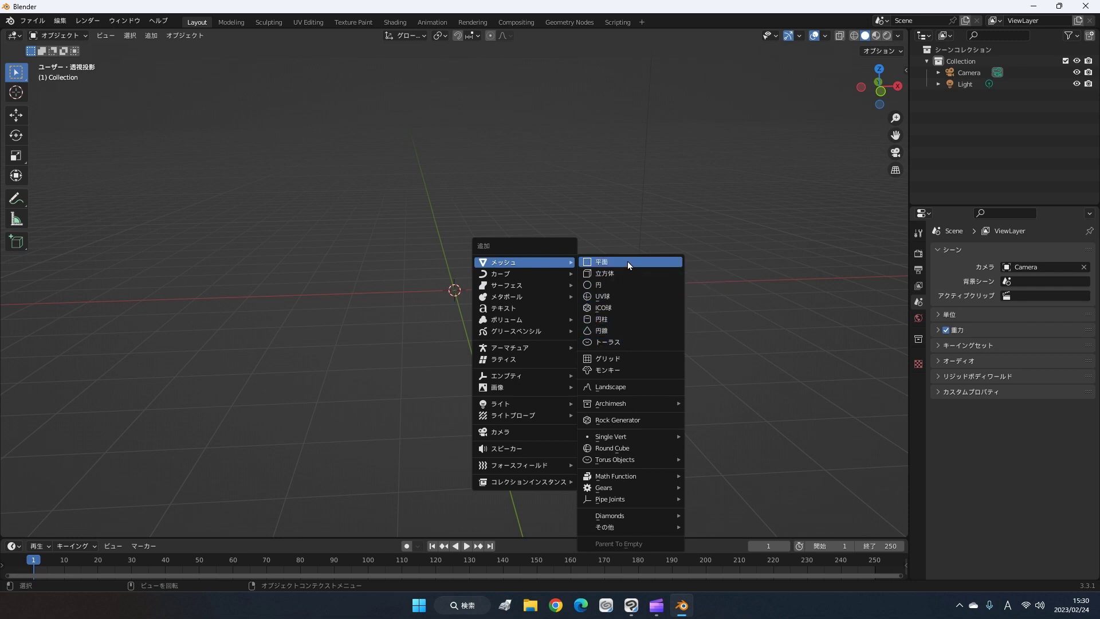
Step: Add a plane and try moving it, cancelling the move
{"action": "left_click", "coordinate": [627, 261]}
{"action": "mouse_move", "coordinate": [580, 327]}
{"action": "middle_mouse_down"}
{"action": "mouse_move", "coordinate": [559, 385]}
{"action": "mouse_move", "coordinate": [592, 262]}
{"action": "mouse_move", "coordinate": [582, 363]}
{"action": "mouse_move", "coordinate": [540, 332]}
{"action": "mouse_move", "coordinate": [535, 306]}
{"action": "mouse_move", "coordinate": [547, 346]}
{"action": "mouse_move", "coordinate": [521, 312]}
{"action": "mouse_move", "coordinate": [479, 348]}
{"action": "mouse_move", "coordinate": [581, 338]}
{"action": "mouse_move", "coordinate": [641, 361]}
{"action": "mouse_move", "coordinate": [604, 410]}
{"action": "mouse_move", "coordinate": [535, 383]}
{"action": "mouse_move", "coordinate": [540, 362]}
{"action": "middle_mouse_up"}
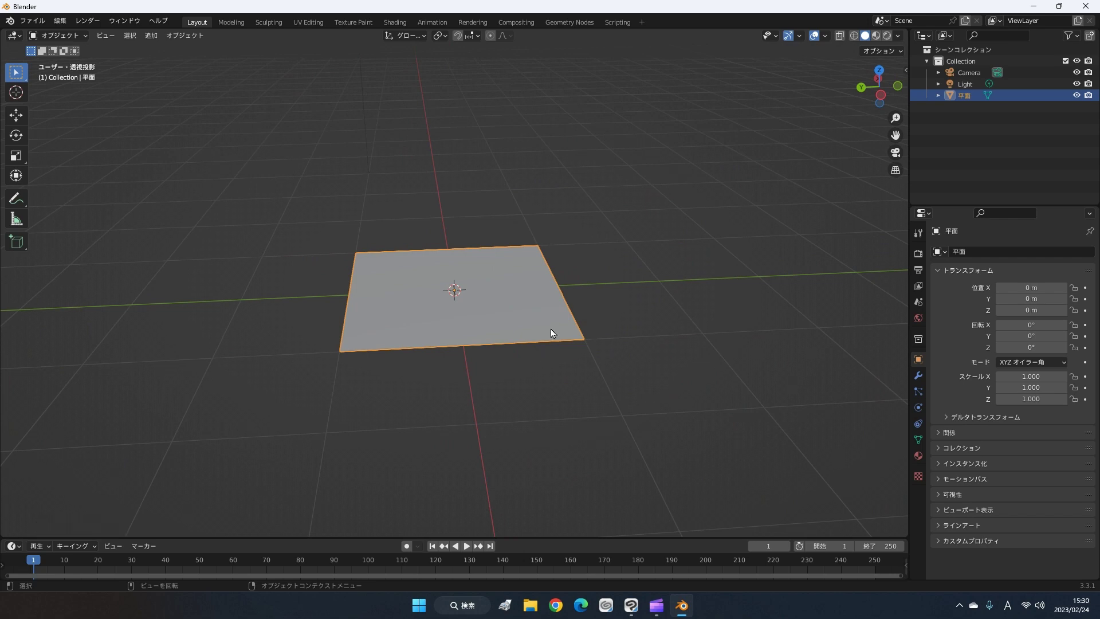
{"action": "key", "text": "g"}
{"action": "key", "text": "Escape"}
Step: Try scaling the plane, cancel, then delete the plane
{"action": "middle_click_drag", "start_coordinate": [514, 372], "coordinate": [531, 342]}
{"action": "key", "text": "s"}
{"action": "key", "text": "Escape"}
{"action": "mouse_move", "coordinate": [634, 369]}
{"action": "middle_mouse_down"}
{"action": "mouse_move", "coordinate": [534, 353]}
{"action": "mouse_move", "coordinate": [606, 365]}
{"action": "mouse_move", "coordinate": [600, 380]}
{"action": "middle_mouse_up"}
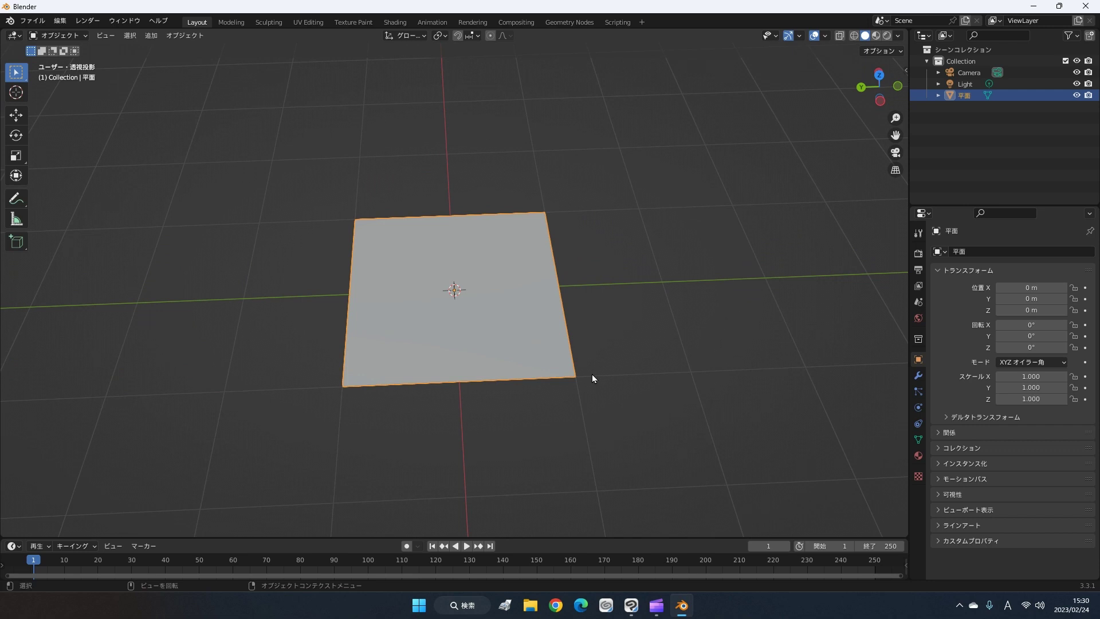
{"action": "key", "text": "x"}
{"action": "left_click", "coordinate": [589, 373]}
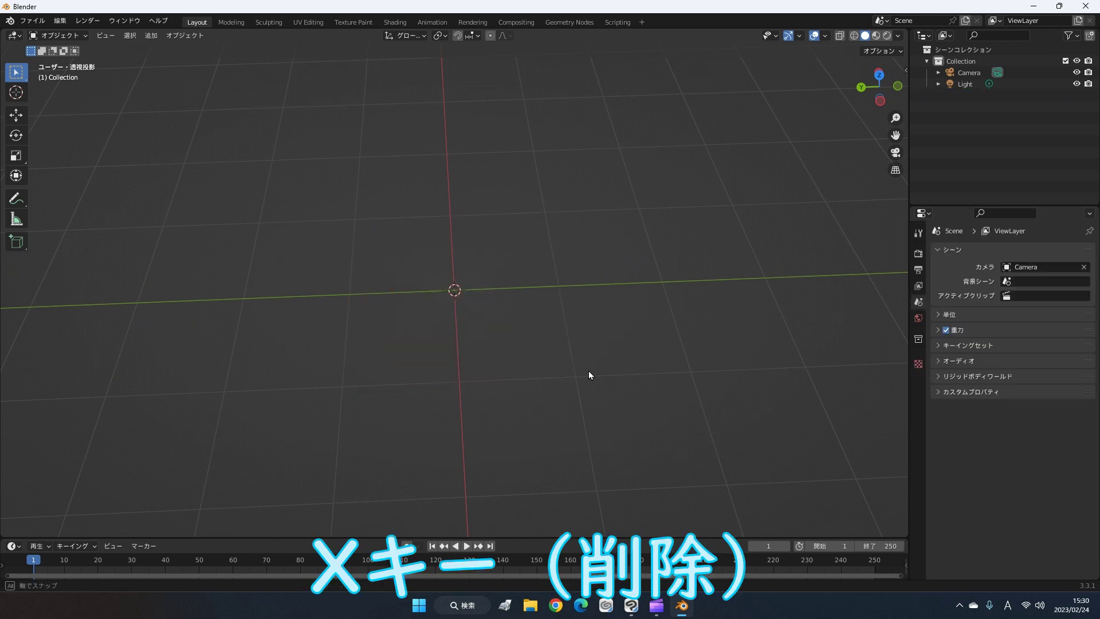
Step: Add a Mesh > Cube (立方体) at the origin and orbit around it
{"action": "middle_click_drag", "start_coordinate": [589, 344], "coordinate": [608, 336]}
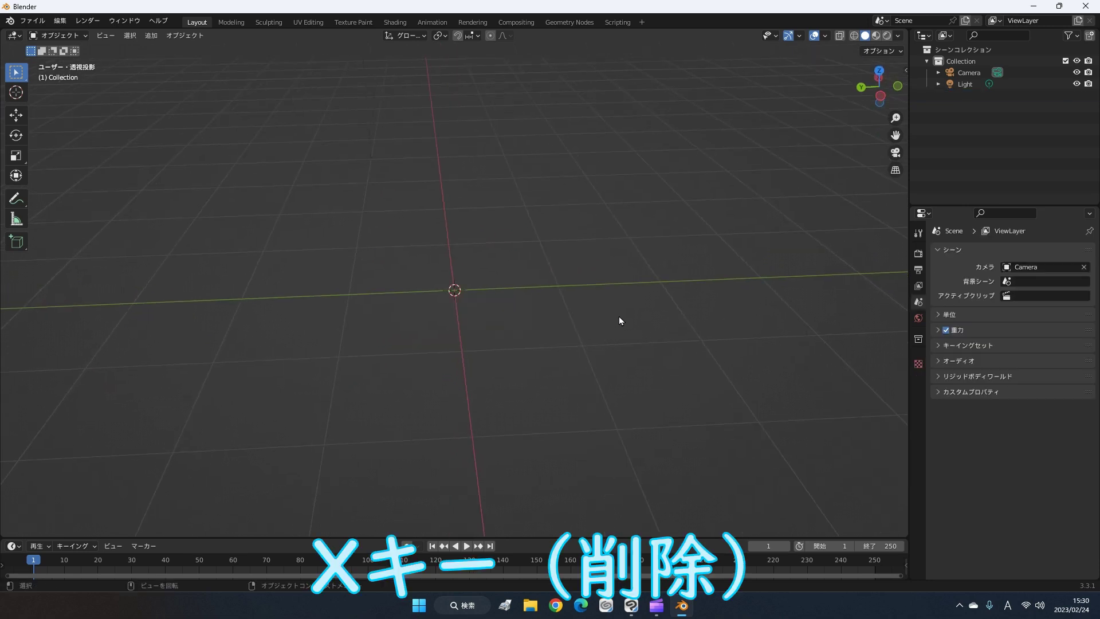
{"action": "key", "text": "shift+a"}
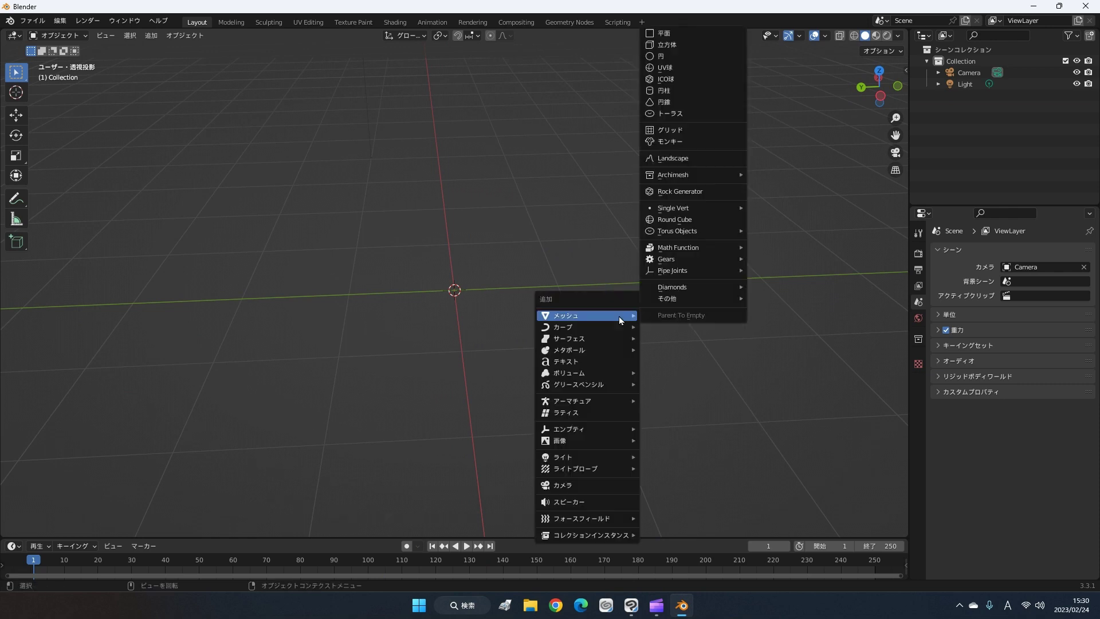
{"action": "key", "text": "shift+a"}
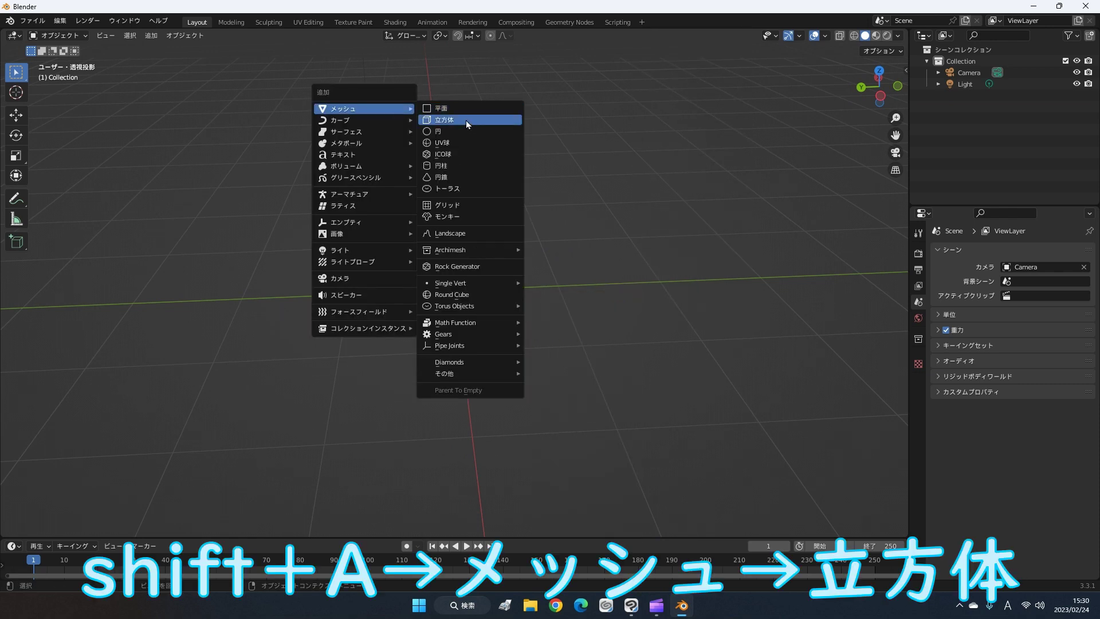
{"action": "left_click", "coordinate": [466, 120]}
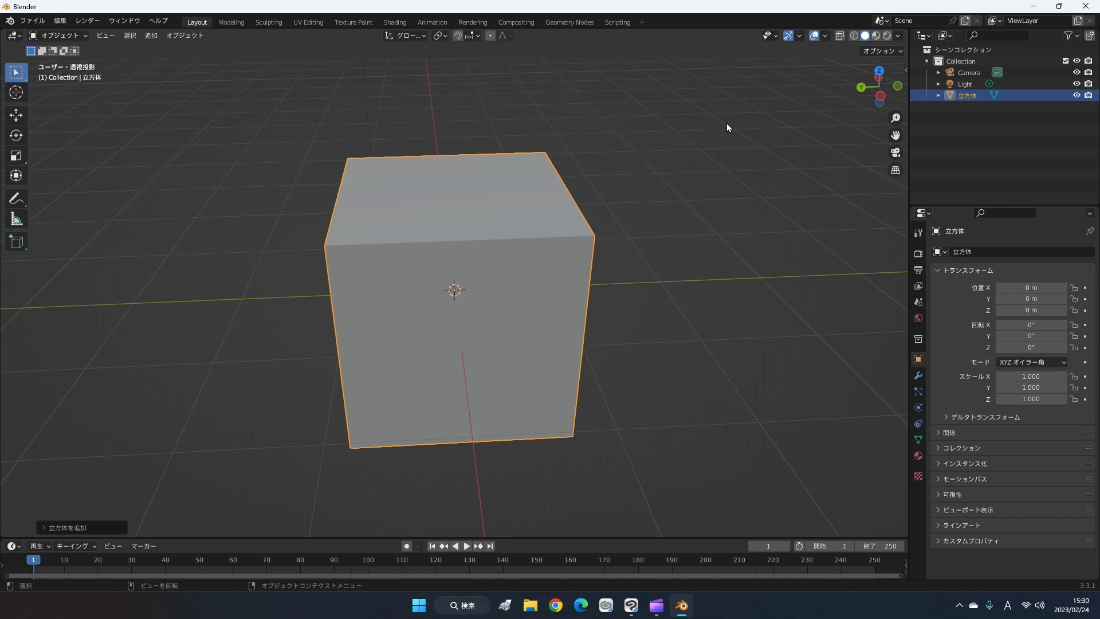
{"action": "mouse_move", "coordinate": [585, 177]}
{"action": "middle_mouse_down"}
{"action": "mouse_move", "coordinate": [589, 232]}
{"action": "mouse_move", "coordinate": [721, 191]}
{"action": "mouse_move", "coordinate": [514, 205]}
{"action": "mouse_move", "coordinate": [670, 222]}
{"action": "mouse_move", "coordinate": [673, 267]}
{"action": "mouse_move", "coordinate": [508, 181]}
{"action": "mouse_move", "coordinate": [623, 207]}
{"action": "middle_mouse_up"}
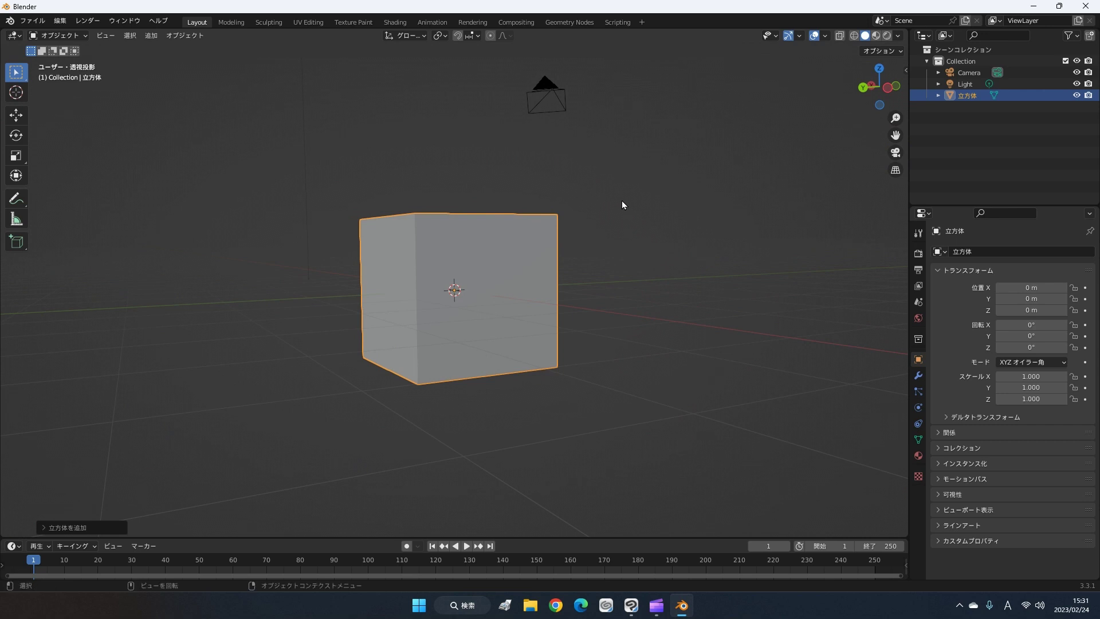
{"action": "middle_click_drag", "start_coordinate": [631, 208], "coordinate": [647, 247]}
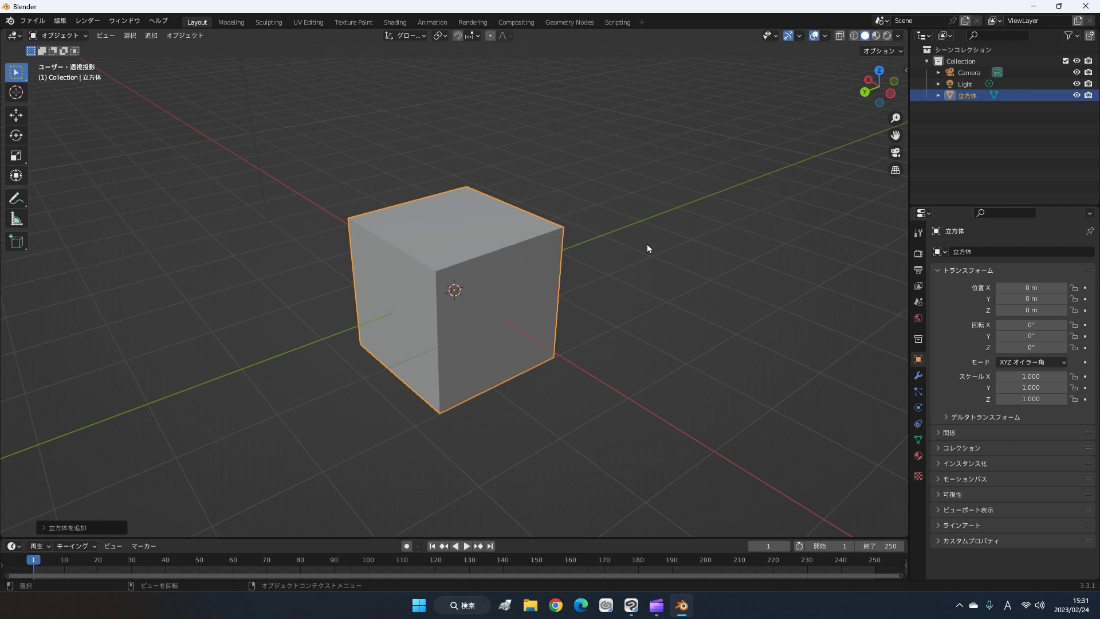
{"action": "mouse_move", "coordinate": [648, 244]}
{"action": "middle_mouse_down"}
{"action": "mouse_move", "coordinate": [668, 222]}
{"action": "mouse_move", "coordinate": [663, 242]}
{"action": "mouse_move", "coordinate": [674, 216]}
{"action": "mouse_move", "coordinate": [634, 219]}
{"action": "mouse_move", "coordinate": [631, 187]}
{"action": "mouse_move", "coordinate": [638, 220]}
{"action": "mouse_move", "coordinate": [678, 219]}
{"action": "mouse_move", "coordinate": [670, 227]}
{"action": "middle_mouse_up"}
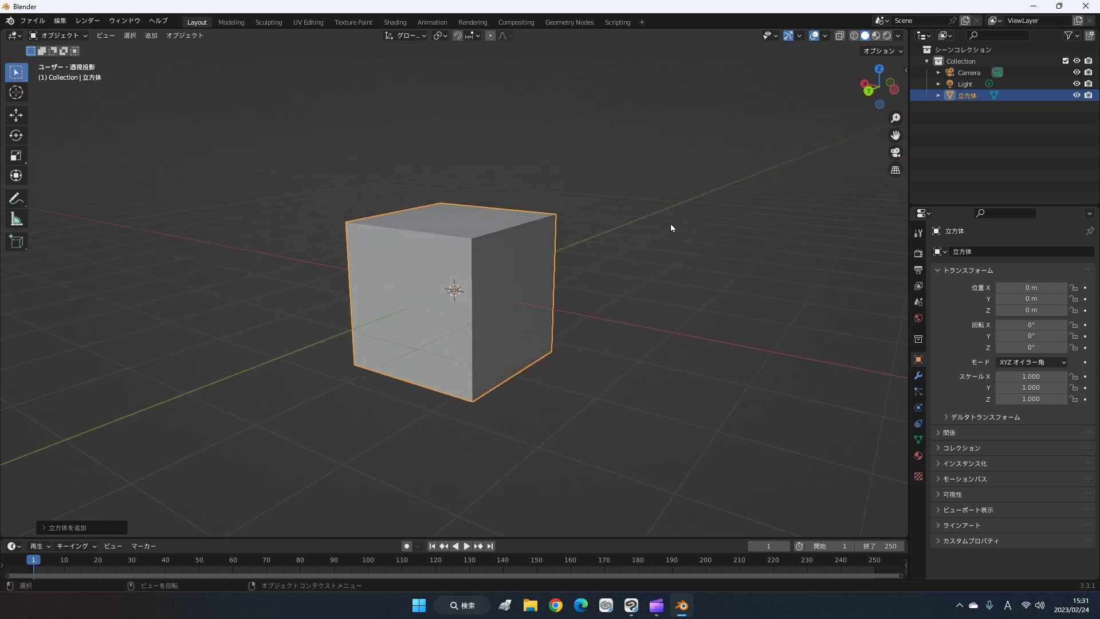
{"action": "scroll", "coordinate": [704, 200], "scroll_direction": "down", "scroll_amount": 2}
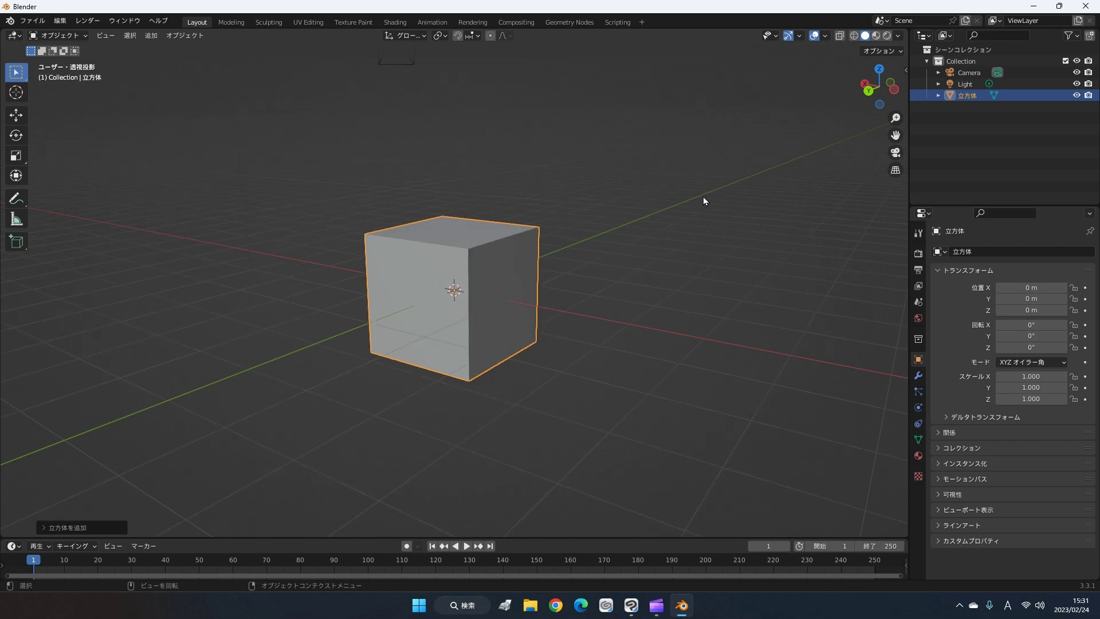
{"action": "middle_click_drag", "start_coordinate": [693, 182], "coordinate": [680, 173]}
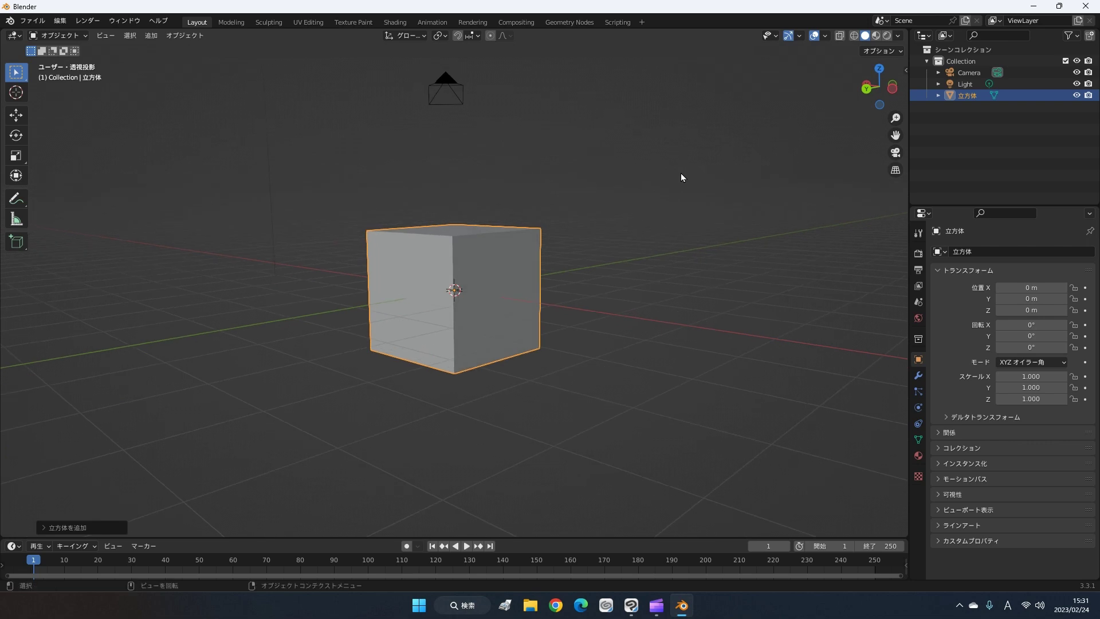
Step: Replace the cube with a circle mesh (円) and enter Edit Mode on it
{"action": "key", "text": "Delete"}
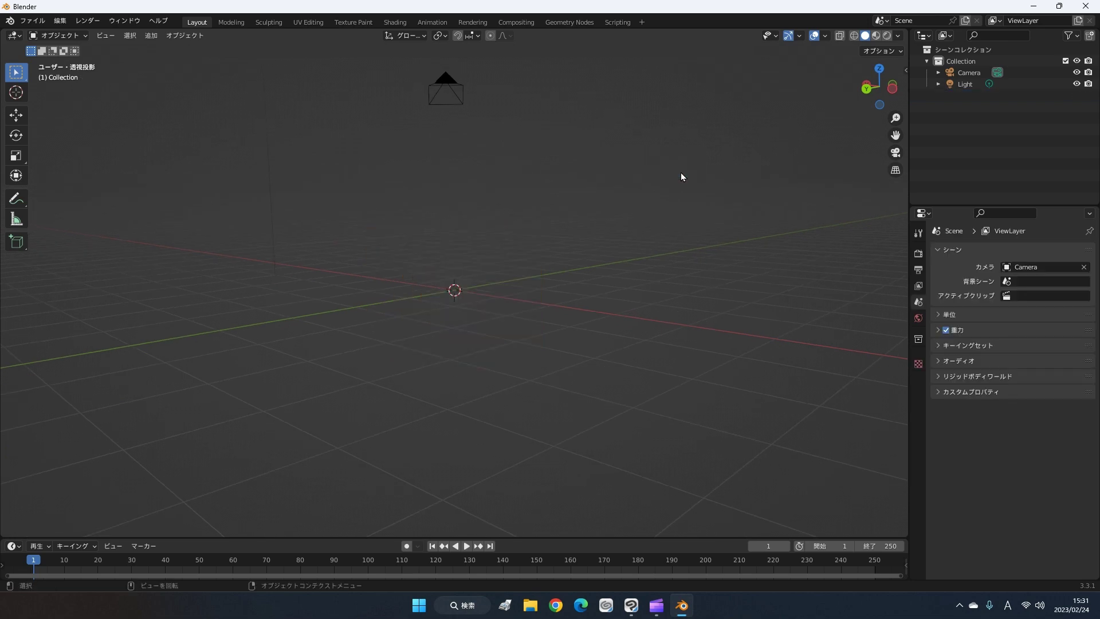
{"action": "key", "text": "shift"}
{"action": "key", "text": "shift+a"}
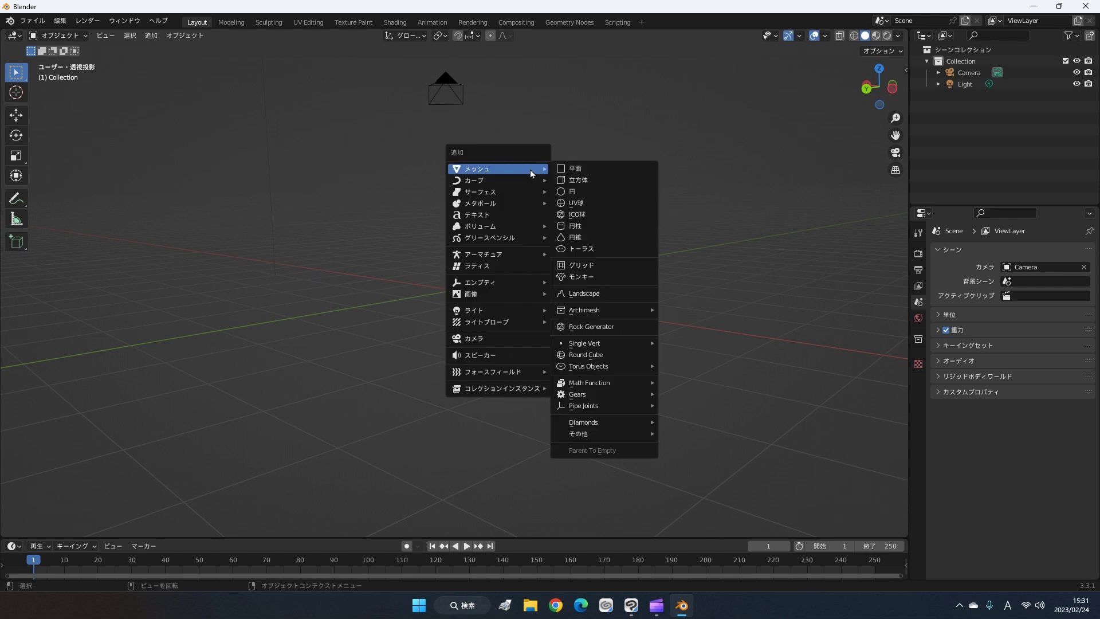
{"action": "left_click", "coordinate": [599, 193]}
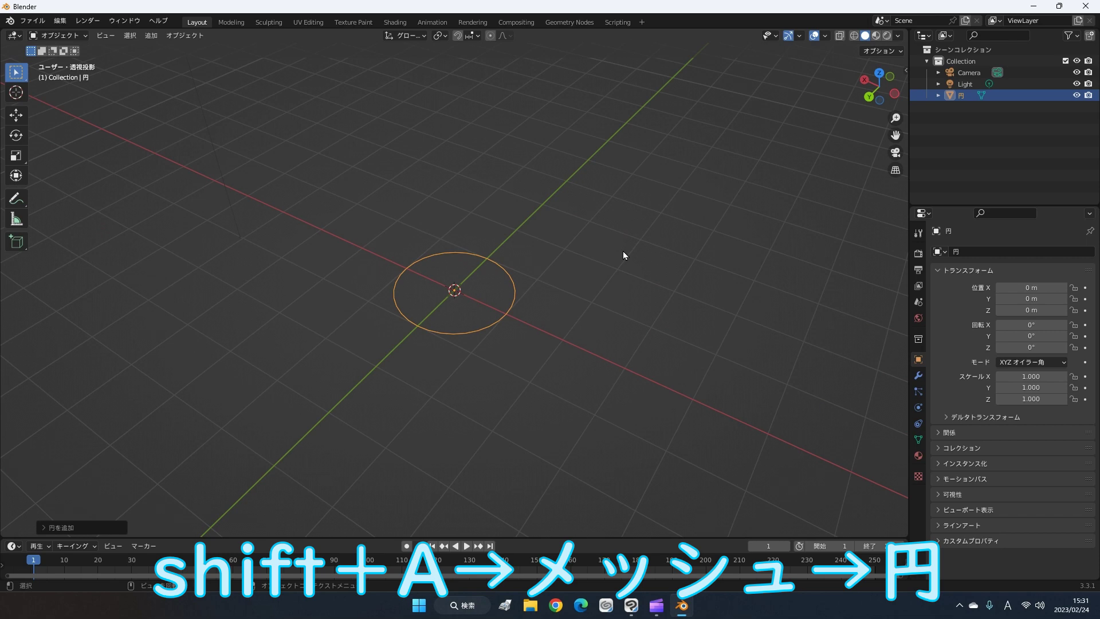
{"action": "mouse_move", "coordinate": [623, 256]}
{"action": "middle_mouse_down"}
{"action": "mouse_move", "coordinate": [571, 279]}
{"action": "mouse_move", "coordinate": [709, 172]}
{"action": "mouse_move", "coordinate": [667, 271]}
{"action": "mouse_move", "coordinate": [608, 272]}
{"action": "mouse_move", "coordinate": [642, 225]}
{"action": "middle_mouse_up"}
{"action": "scroll", "coordinate": [629, 272], "scroll_direction": "up", "scroll_amount": 4}
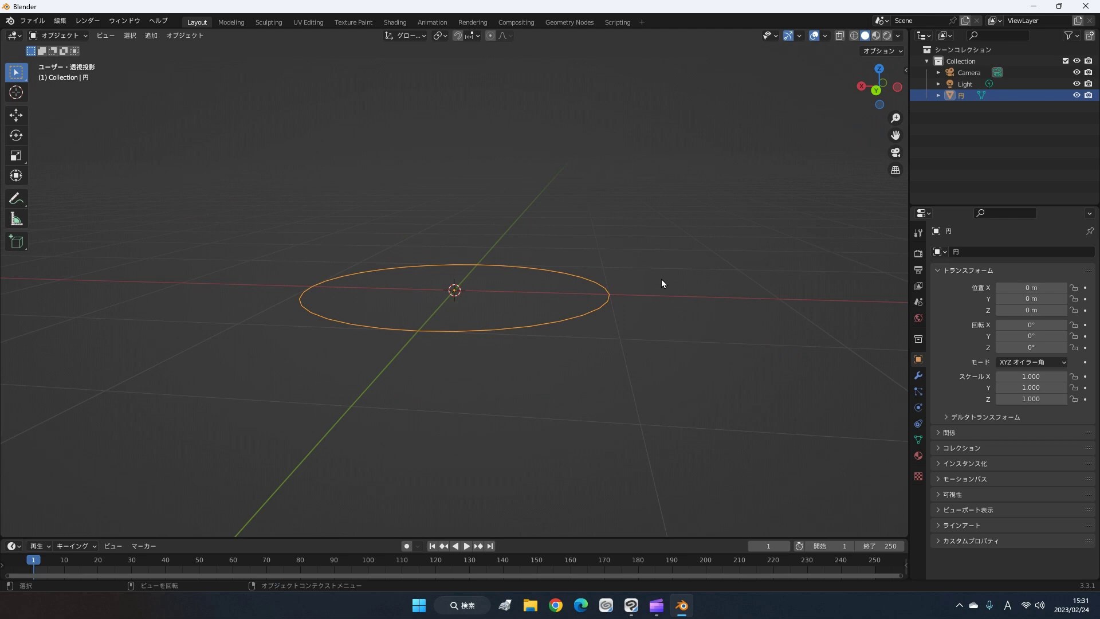
{"action": "key", "text": "Tab"}
Step: Reselect the circle in Edit Mode and extrude it upward into a wall
{"action": "mouse_move", "coordinate": [661, 279]}
{"action": "middle_mouse_down"}
{"action": "mouse_move", "coordinate": [663, 316]}
{"action": "mouse_move", "coordinate": [673, 256]}
{"action": "mouse_move", "coordinate": [689, 265]}
{"action": "middle_mouse_up"}
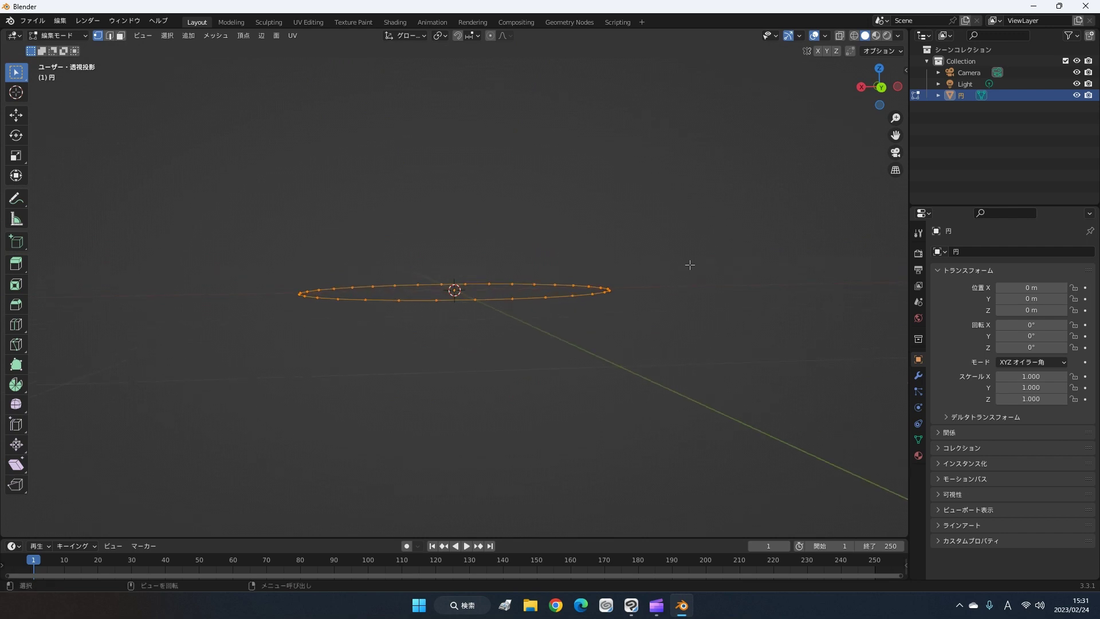
{"action": "key", "text": "Tab"}
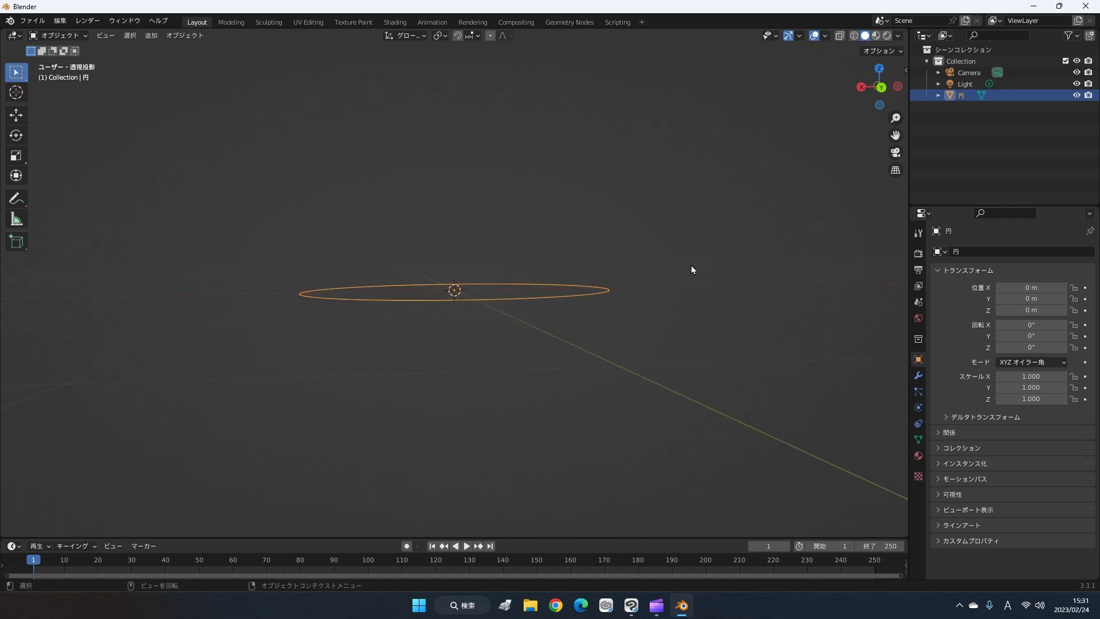
{"action": "left_click", "coordinate": [620, 282]}
{"action": "left_click", "coordinate": [604, 292]}
{"action": "key", "text": "Tab"}
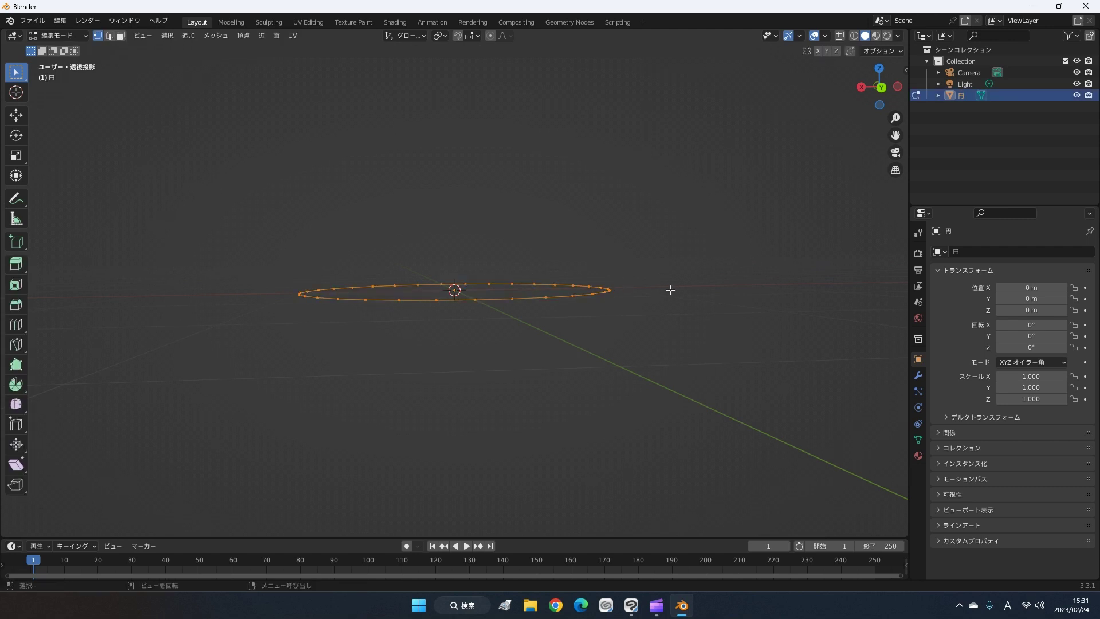
{"action": "key", "text": "e"}
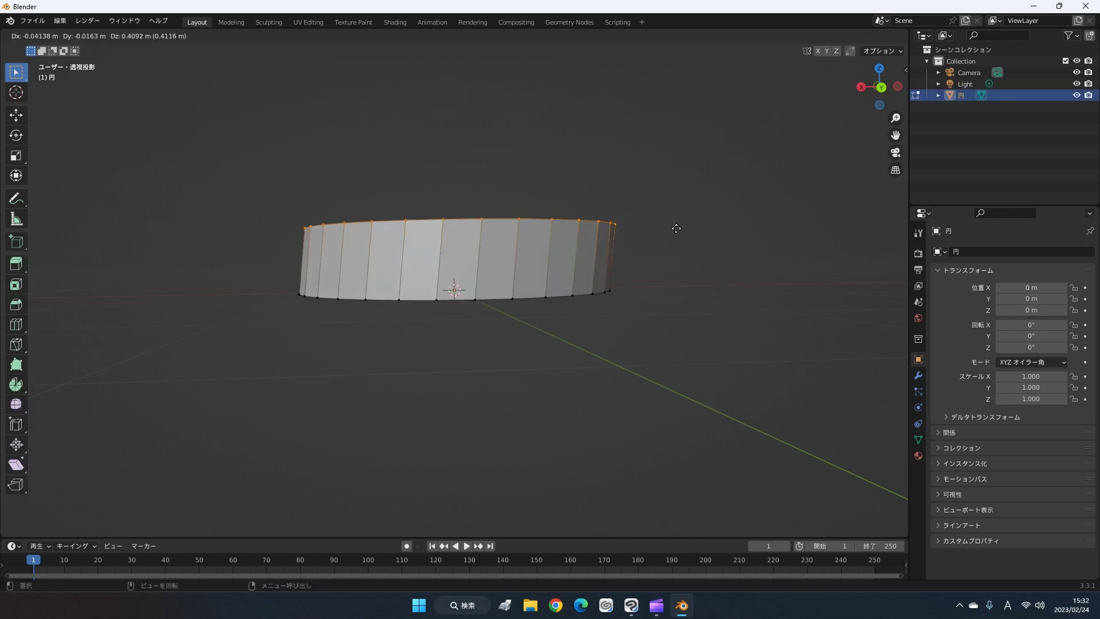
{"action": "left_click", "coordinate": [682, 201]}
Step: Extrude a second wall section, undo the flared top, and exit Edit Mode
{"action": "middle_click_drag", "start_coordinate": [682, 201], "coordinate": [692, 217]}
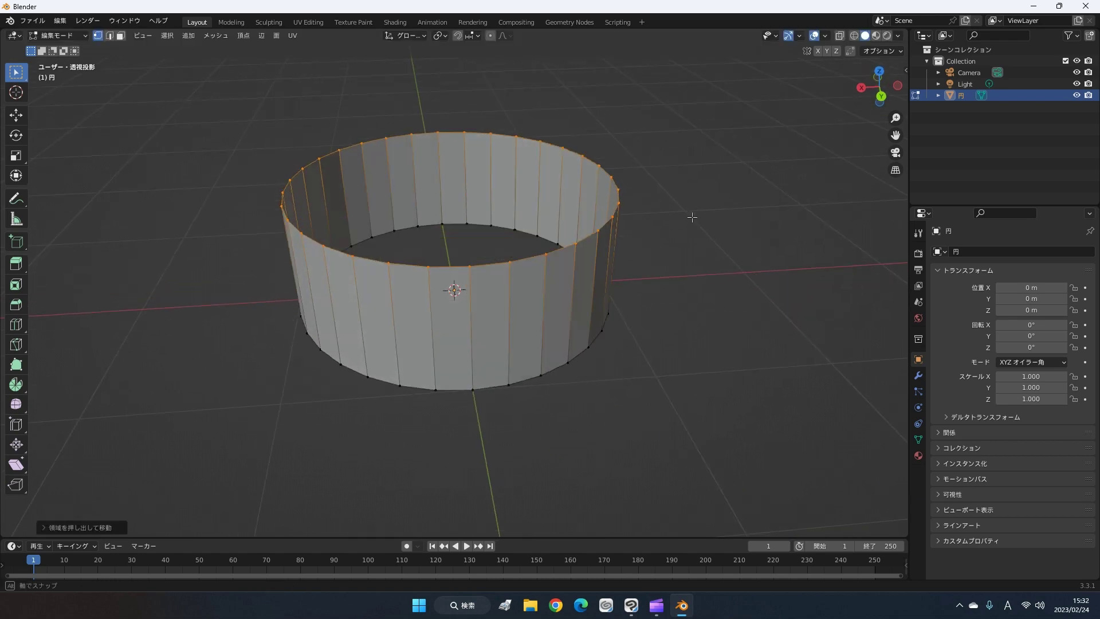
{"action": "key", "text": "e"}
{"action": "left_click", "coordinate": [727, 151]}
{"action": "left_click", "coordinate": [756, 200]}
{"action": "mouse_move", "coordinate": [756, 201]}
{"action": "middle_mouse_down"}
{"action": "mouse_move", "coordinate": [709, 127]}
{"action": "mouse_move", "coordinate": [599, 144]}
{"action": "mouse_move", "coordinate": [659, 140]}
{"action": "middle_mouse_up"}
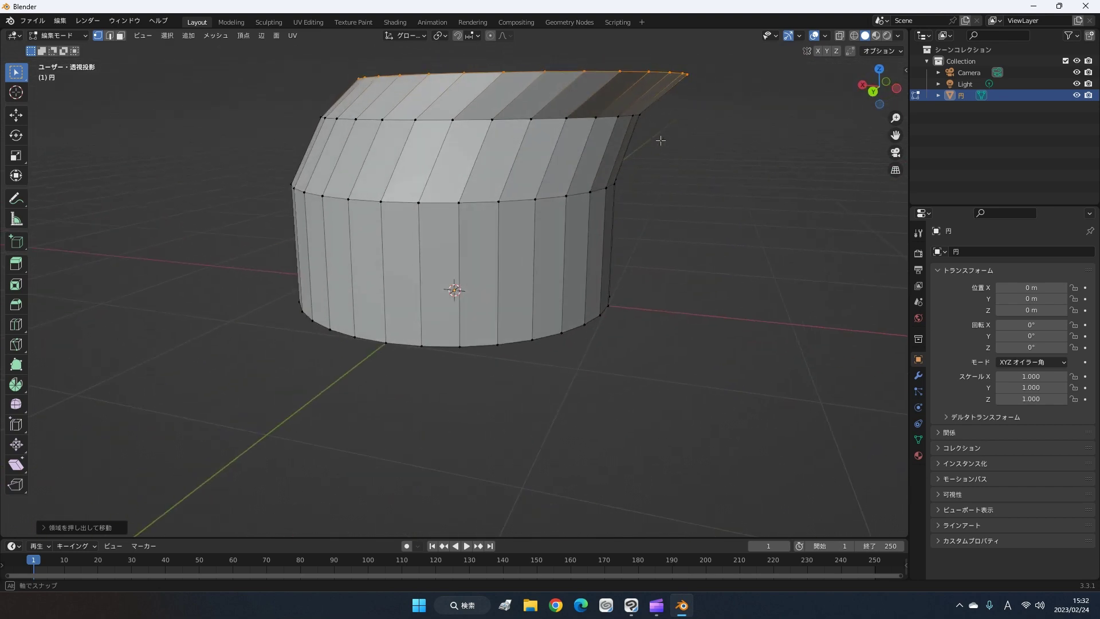
{"action": "key", "text": "ctrl+z"}
{"action": "key", "text": "ctrl+z"}
{"action": "mouse_move", "coordinate": [658, 140]}
{"action": "middle_mouse_down"}
{"action": "mouse_move", "coordinate": [682, 172]}
{"action": "mouse_move", "coordinate": [720, 162]}
{"action": "mouse_move", "coordinate": [683, 142]}
{"action": "mouse_move", "coordinate": [664, 198]}
{"action": "mouse_move", "coordinate": [611, 211]}
{"action": "mouse_move", "coordinate": [599, 238]}
{"action": "mouse_move", "coordinate": [614, 220]}
{"action": "middle_mouse_up"}
{"action": "key", "text": "Tab"}
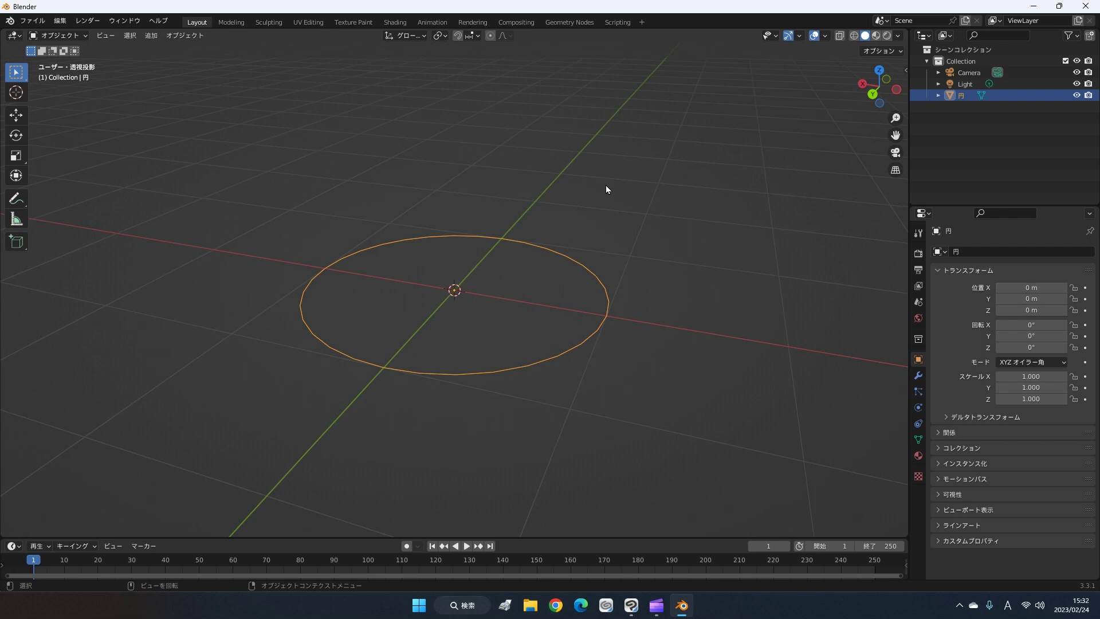
Step: Delete the circle mesh
{"action": "mouse_move", "coordinate": [606, 186]}
{"action": "middle_mouse_down"}
{"action": "mouse_move", "coordinate": [651, 193]}
{"action": "mouse_move", "coordinate": [641, 185]}
{"action": "middle_mouse_up"}
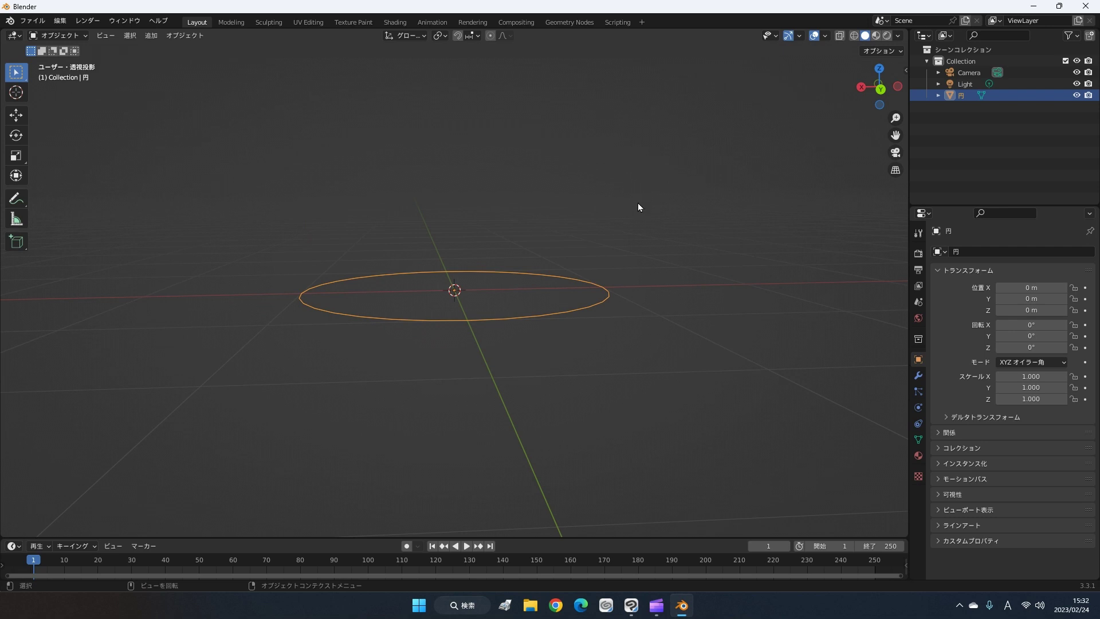
{"action": "mouse_move", "coordinate": [639, 206]}
{"action": "middle_mouse_down"}
{"action": "mouse_move", "coordinate": [623, 189]}
{"action": "mouse_move", "coordinate": [648, 261]}
{"action": "middle_mouse_up"}
{"action": "key", "text": "x"}
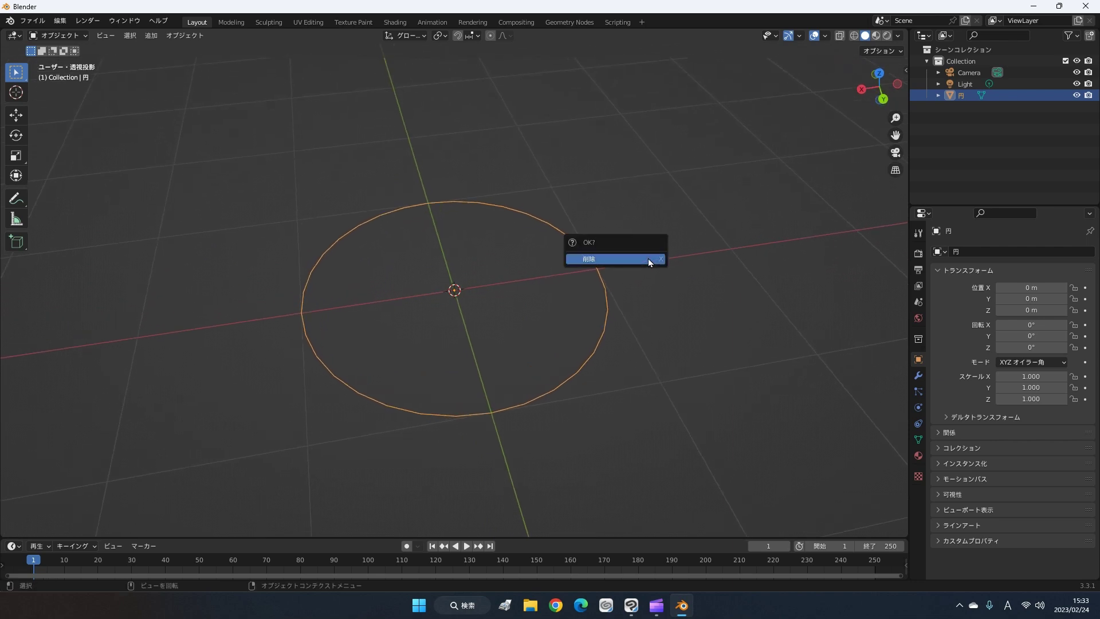
{"action": "left_click", "coordinate": [650, 261]}
Step: Add a UV sphere, orbit around it, then delete it
{"action": "middle_click_drag", "start_coordinate": [650, 255], "coordinate": [662, 224]}
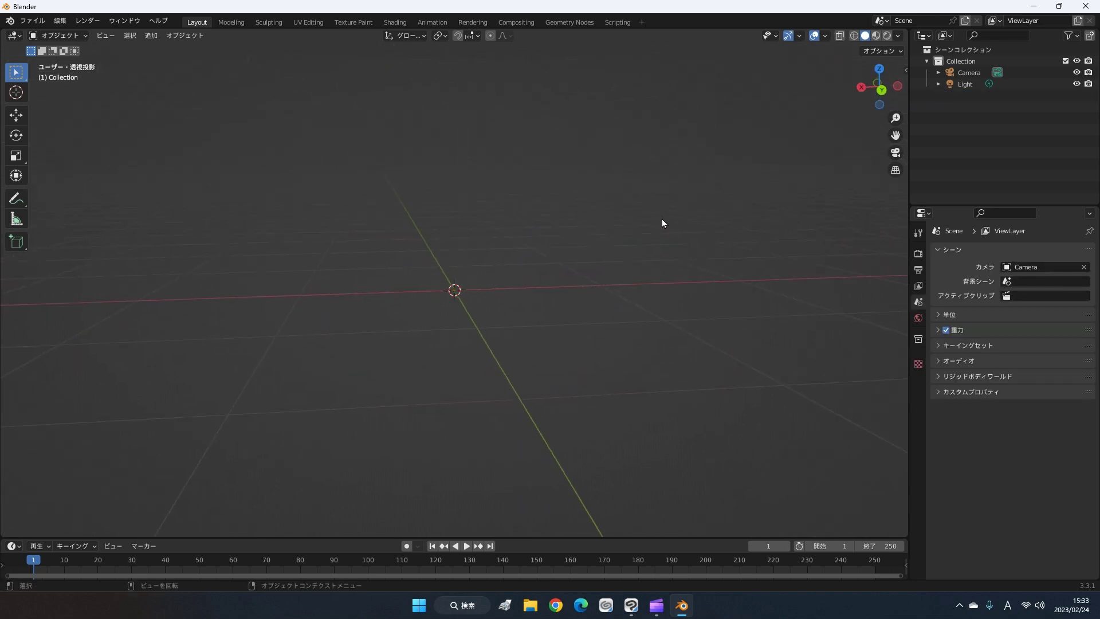
{"action": "key", "text": "shift+a"}
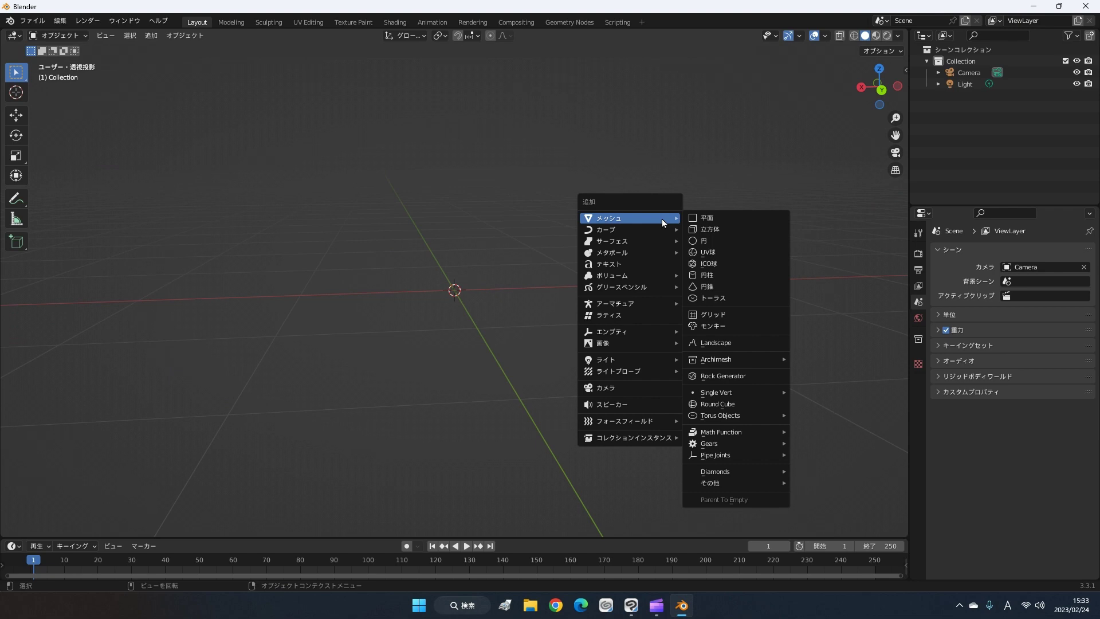
{"action": "left_click", "coordinate": [732, 252]}
{"action": "mouse_move", "coordinate": [724, 253]}
{"action": "middle_mouse_down"}
{"action": "mouse_move", "coordinate": [687, 307]}
{"action": "mouse_move", "coordinate": [647, 212]}
{"action": "mouse_move", "coordinate": [720, 201]}
{"action": "mouse_move", "coordinate": [781, 284]}
{"action": "mouse_move", "coordinate": [757, 317]}
{"action": "mouse_move", "coordinate": [685, 319]}
{"action": "mouse_move", "coordinate": [641, 274]}
{"action": "middle_mouse_up"}
{"action": "scroll", "coordinate": [641, 280], "scroll_direction": "down", "scroll_amount": 2}
{"action": "scroll", "coordinate": [627, 317], "scroll_direction": "down", "scroll_amount": 3}
{"action": "mouse_move", "coordinate": [618, 332]}
{"action": "middle_mouse_down"}
{"action": "mouse_move", "coordinate": [672, 287]}
{"action": "mouse_move", "coordinate": [701, 310]}
{"action": "mouse_move", "coordinate": [756, 309]}
{"action": "mouse_move", "coordinate": [755, 325]}
{"action": "mouse_move", "coordinate": [676, 349]}
{"action": "mouse_move", "coordinate": [647, 301]}
{"action": "mouse_move", "coordinate": [663, 319]}
{"action": "mouse_move", "coordinate": [698, 304]}
{"action": "mouse_move", "coordinate": [697, 320]}
{"action": "middle_mouse_up"}
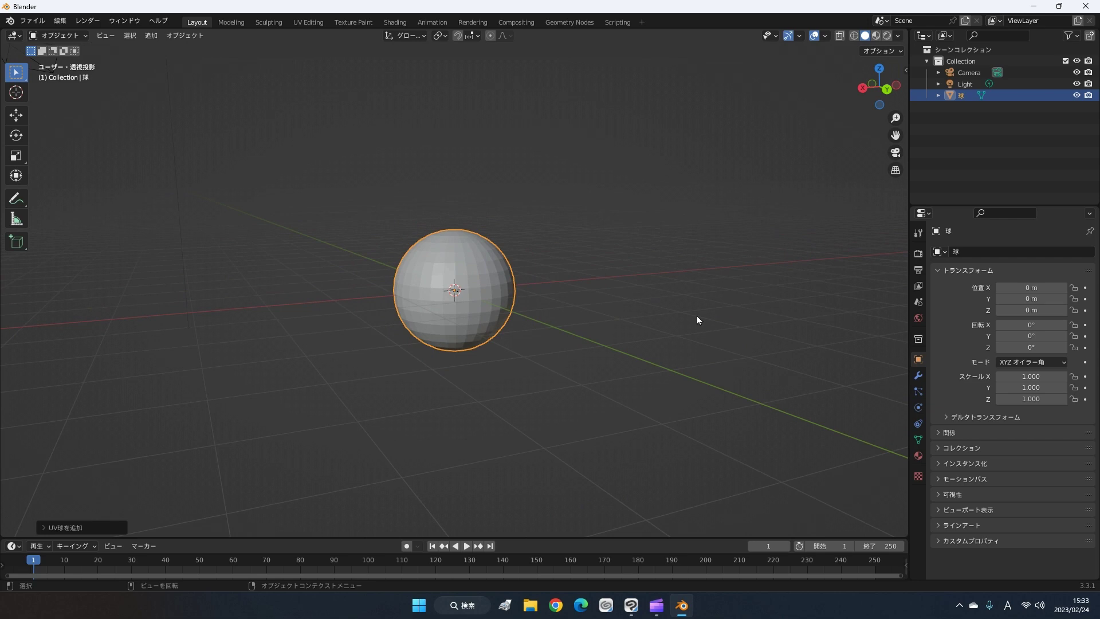
{"action": "key", "text": "Delete"}
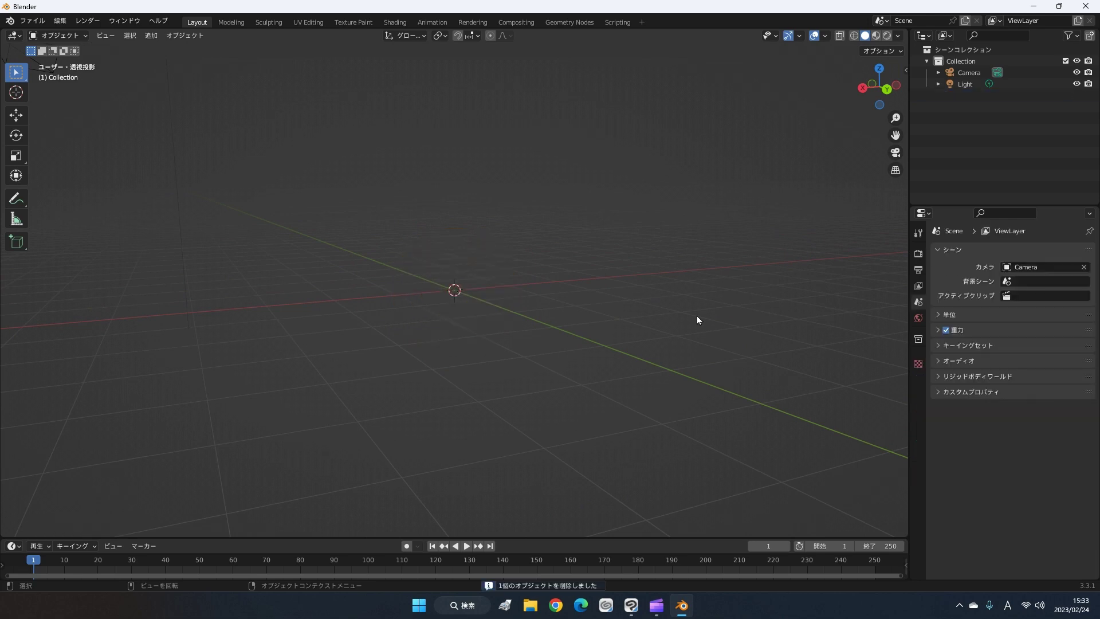
Step: Add an Ico Sphere (ICO球) at the origin and orbit around it
{"action": "key", "text": "shift+a"}
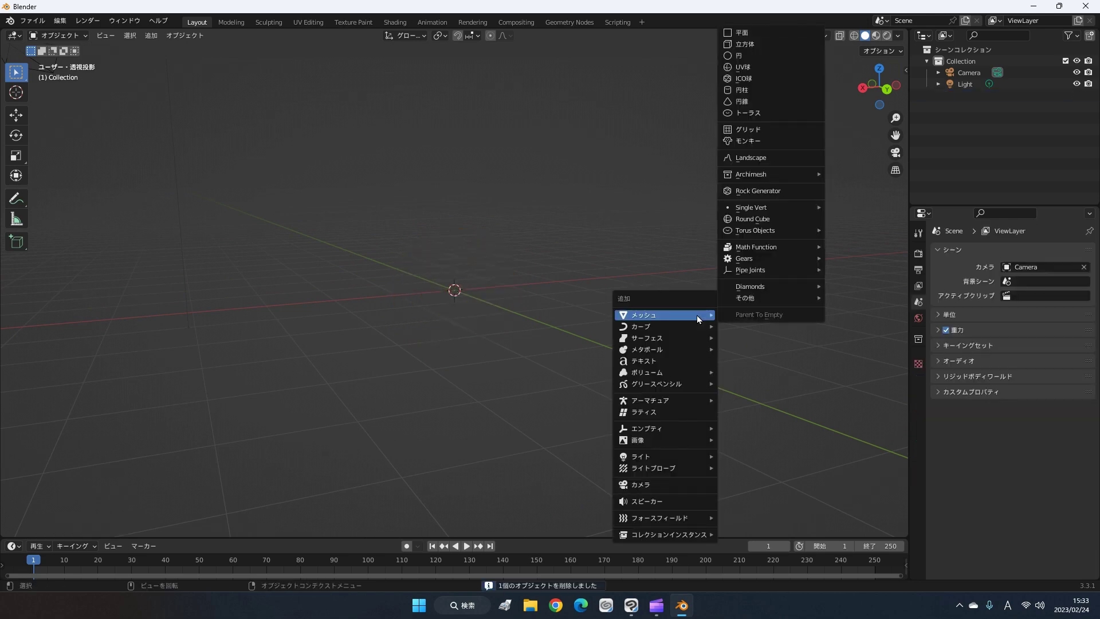
{"action": "left_click", "coordinate": [812, 80]}
{"action": "mouse_move", "coordinate": [650, 329]}
{"action": "middle_mouse_down"}
{"action": "mouse_move", "coordinate": [653, 348]}
{"action": "mouse_move", "coordinate": [630, 304]}
{"action": "mouse_move", "coordinate": [658, 270]}
{"action": "mouse_move", "coordinate": [647, 302]}
{"action": "middle_mouse_up"}
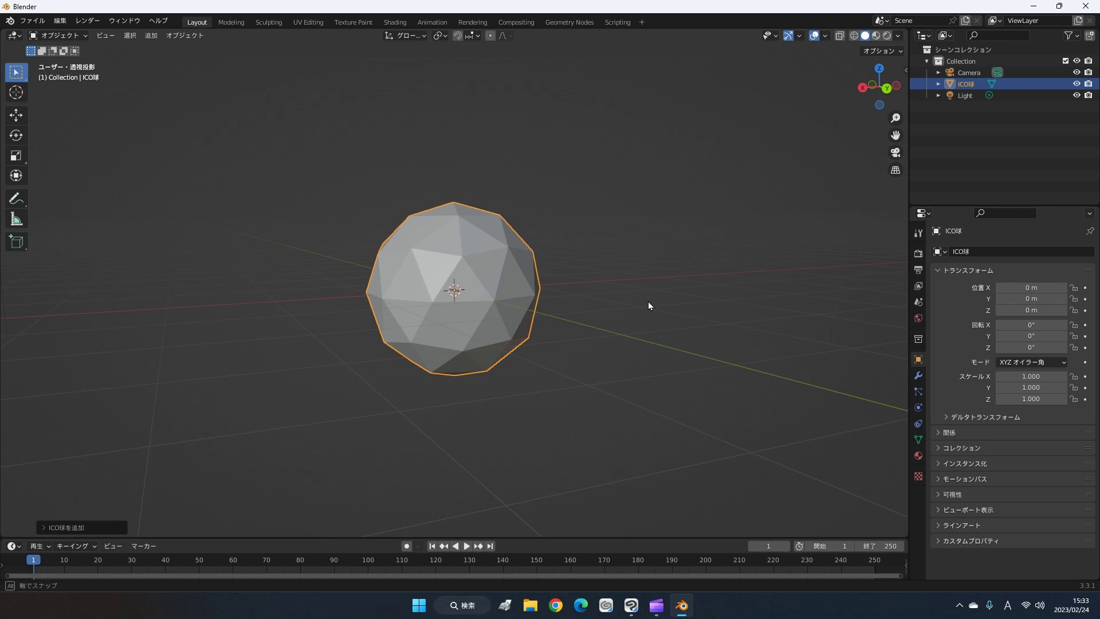
{"action": "middle_click_drag", "start_coordinate": [648, 301], "coordinate": [646, 302]}
{"action": "mouse_move", "coordinate": [525, 312]}
{"action": "middle_mouse_down"}
{"action": "mouse_move", "coordinate": [557, 328]}
{"action": "mouse_move", "coordinate": [636, 211]}
{"action": "mouse_move", "coordinate": [633, 310]}
{"action": "mouse_move", "coordinate": [440, 311]}
{"action": "mouse_move", "coordinate": [493, 296]}
{"action": "mouse_move", "coordinate": [519, 359]}
{"action": "mouse_move", "coordinate": [583, 349]}
{"action": "mouse_move", "coordinate": [610, 310]}
{"action": "middle_mouse_up"}
{"action": "key", "text": "shift+a"}
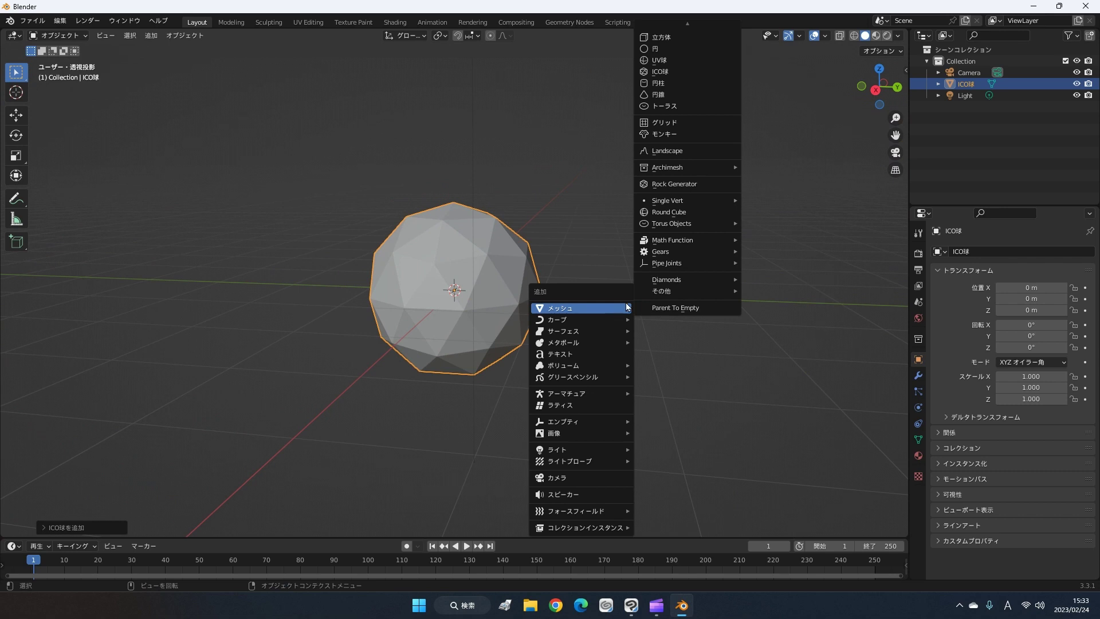
Step: Add a UV sphere and move it along X to −2.1838 m beside the icosphere
{"action": "left_click", "coordinate": [674, 60]}
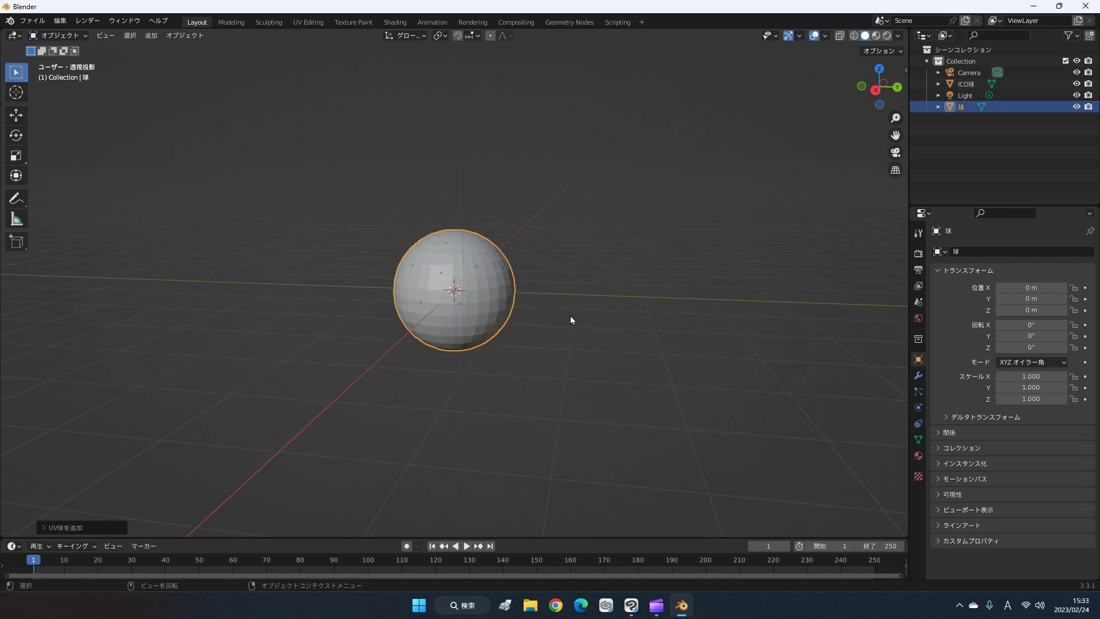
{"action": "key", "text": "g"}
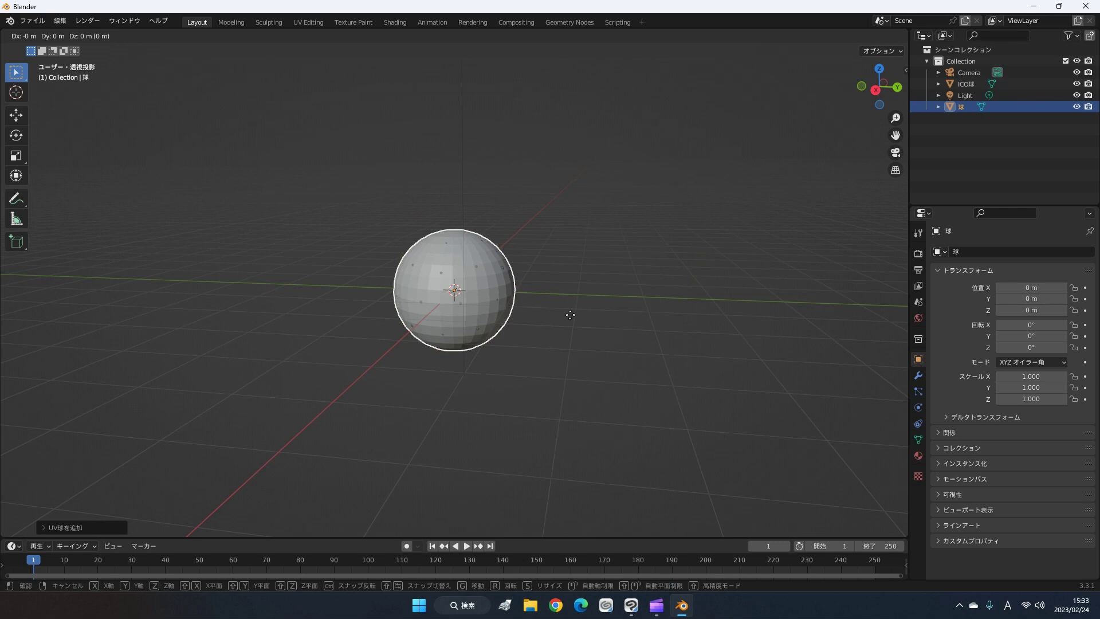
{"action": "key", "text": "x"}
{"action": "left_click", "coordinate": [693, 352]}
{"action": "mouse_move", "coordinate": [692, 352]}
{"action": "middle_mouse_down"}
{"action": "mouse_move", "coordinate": [585, 346]}
{"action": "mouse_move", "coordinate": [672, 357]}
{"action": "middle_mouse_up"}
{"action": "key", "text": "g"}
{"action": "key", "text": "x"}
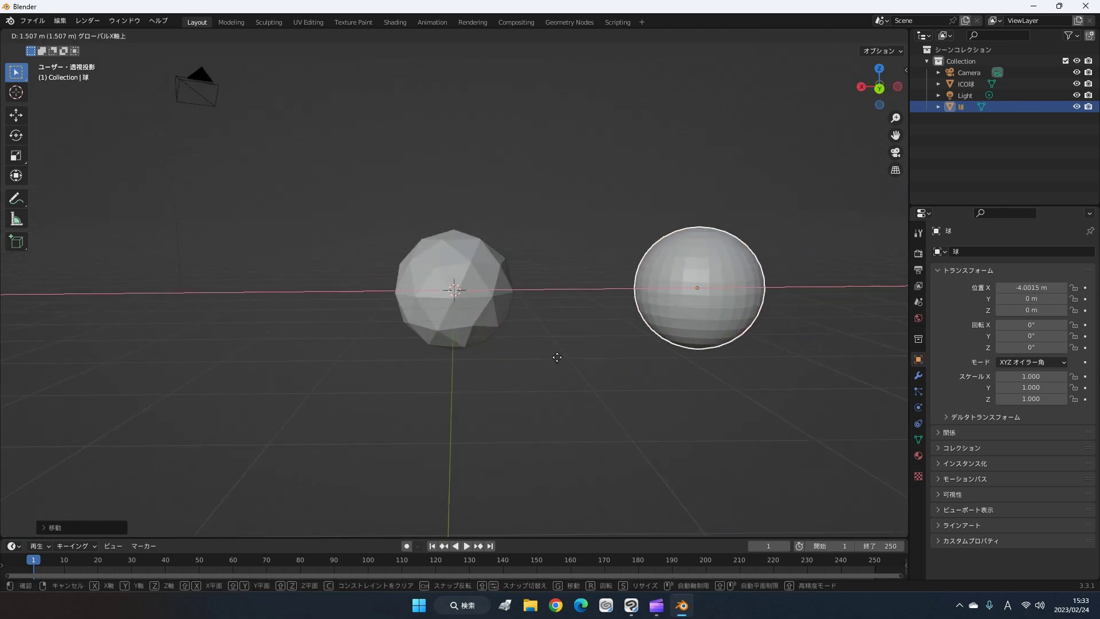
{"action": "left_click", "coordinate": [472, 353]}
Step: Select both spheres and put them into Edit Mode together
{"action": "mouse_move", "coordinate": [521, 393]}
{"action": "middle_mouse_down"}
{"action": "mouse_move", "coordinate": [489, 388]}
{"action": "mouse_move", "coordinate": [591, 339]}
{"action": "mouse_move", "coordinate": [621, 376]}
{"action": "middle_mouse_up"}
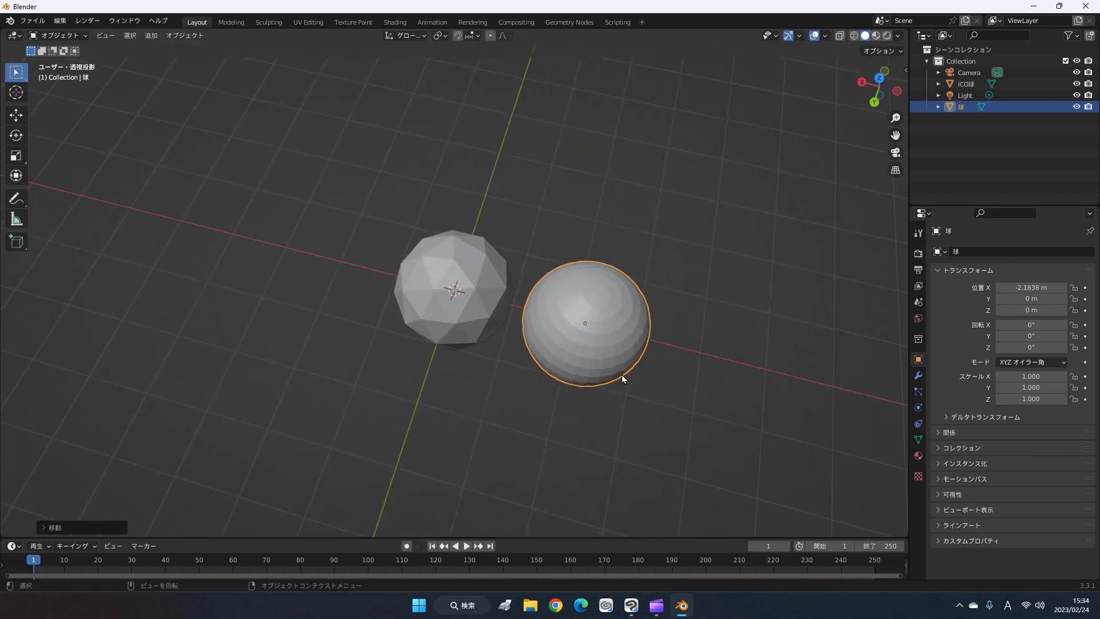
{"action": "key", "text": "Tab"}
{"action": "scroll", "coordinate": [611, 371], "scroll_direction": "up", "scroll_amount": 2}
{"action": "scroll", "coordinate": [611, 371], "scroll_direction": "down", "scroll_amount": 2}
{"action": "key", "text": "Tab"}
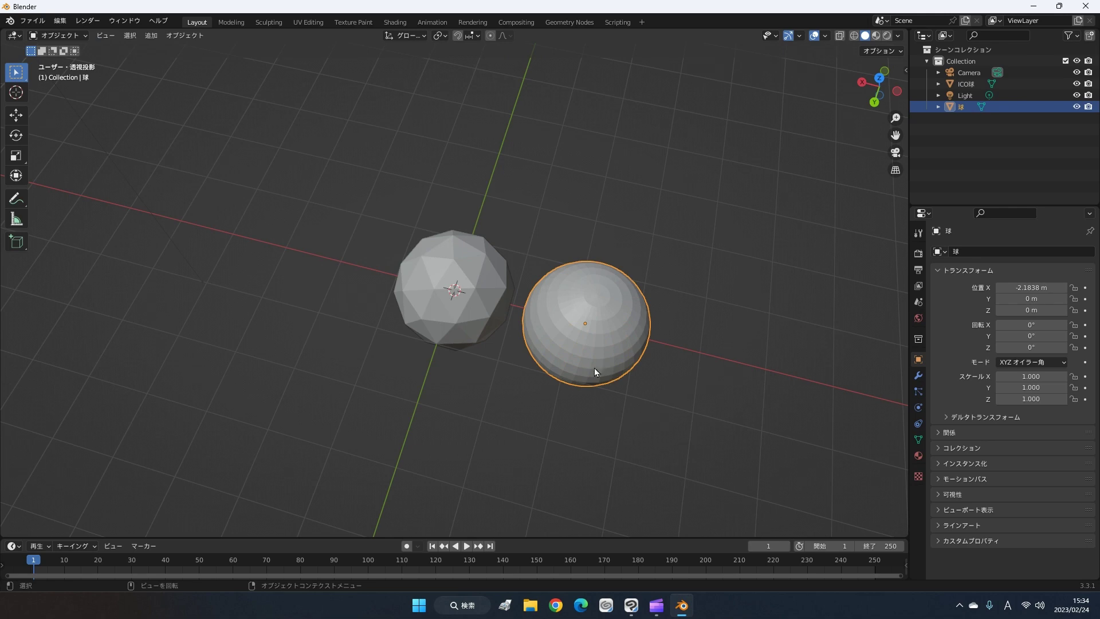
{"action": "left_click", "coordinate": [457, 301], "text": "shift"}
{"action": "key", "text": "Tab"}
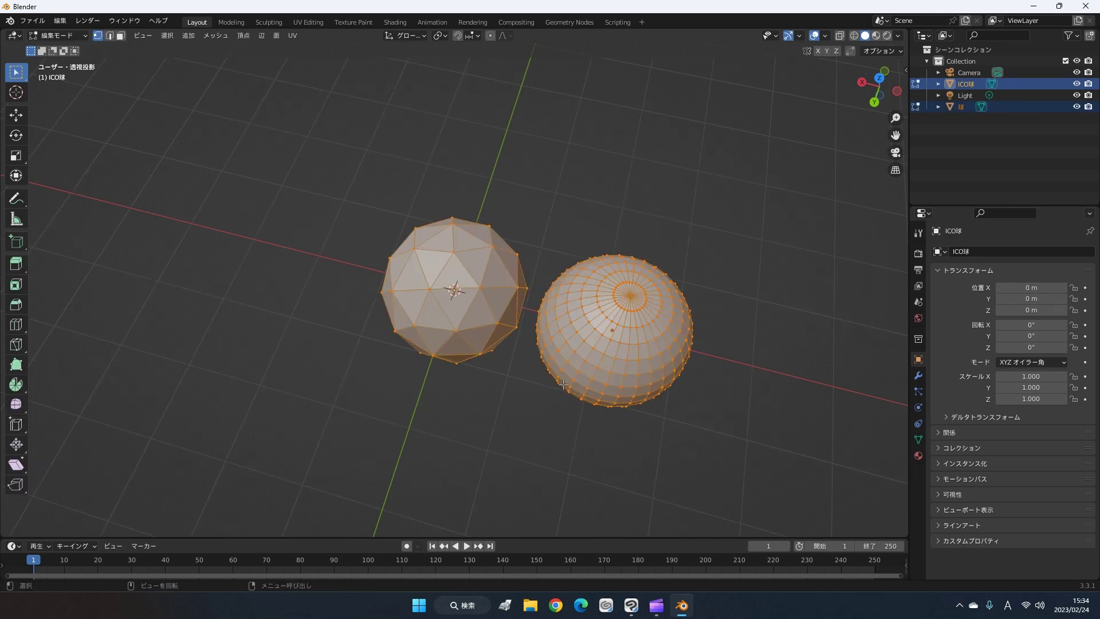
Step: Orbit and zoom around both spheres to inspect their mesh topology
{"action": "middle_click_drag", "start_coordinate": [580, 381], "coordinate": [582, 327]}
{"action": "scroll", "coordinate": [581, 326], "scroll_direction": "up", "scroll_amount": 1}
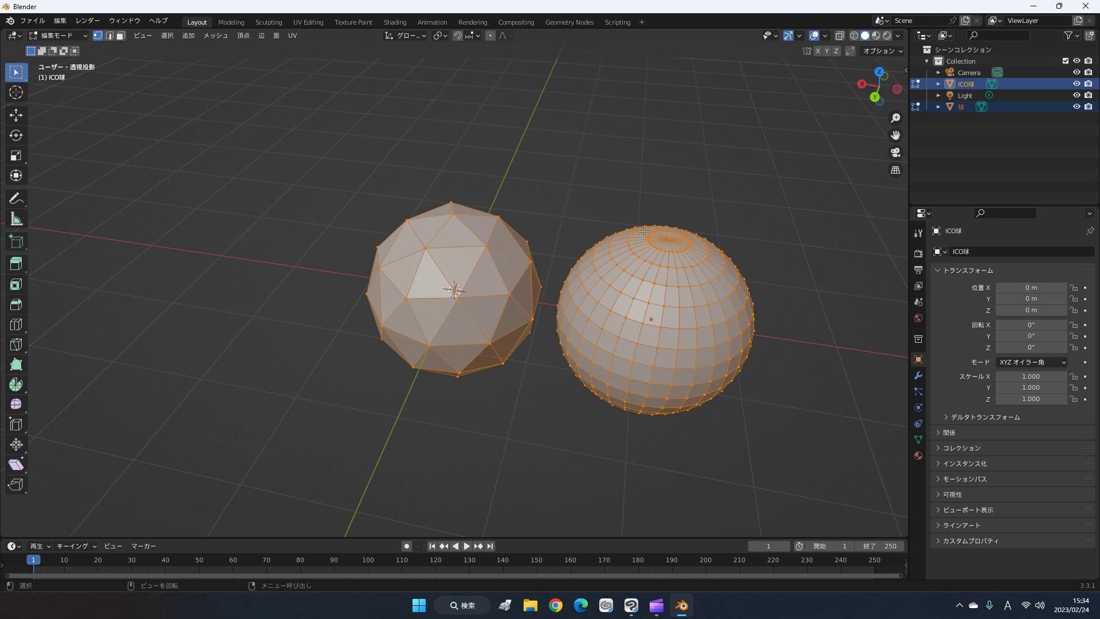
{"action": "middle_click_drag", "start_coordinate": [658, 237], "coordinate": [667, 359]}
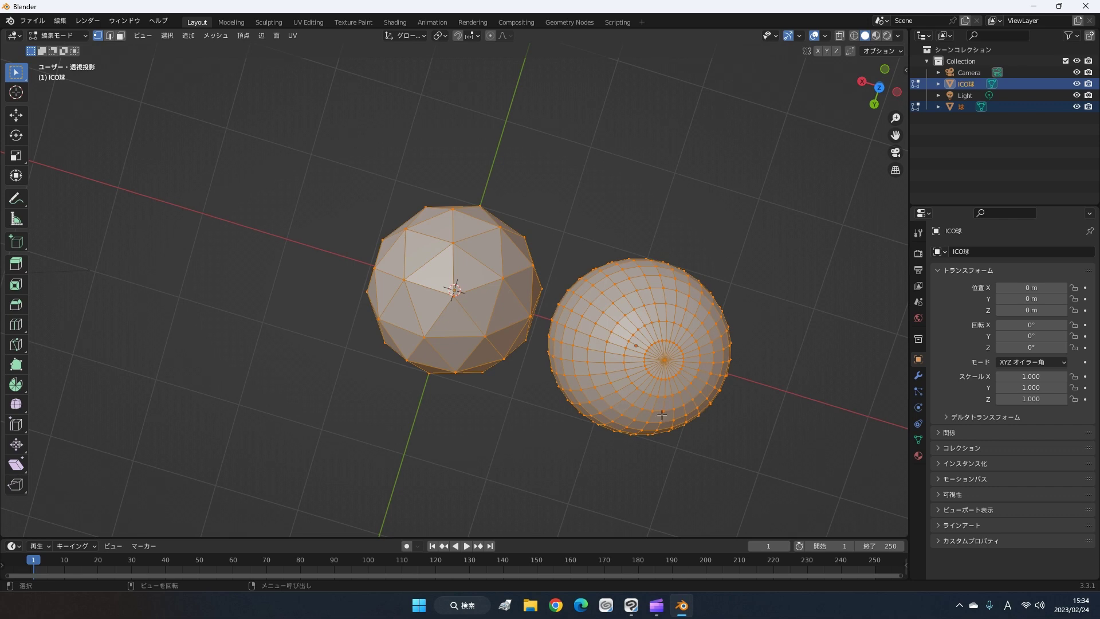
{"action": "mouse_move", "coordinate": [661, 415]}
{"action": "middle_mouse_down"}
{"action": "mouse_move", "coordinate": [670, 246]}
{"action": "mouse_move", "coordinate": [196, 98]}
{"action": "mouse_move", "coordinate": [632, 390]}
{"action": "mouse_move", "coordinate": [504, 364]}
{"action": "mouse_move", "coordinate": [507, 262]}
{"action": "mouse_move", "coordinate": [498, 371]}
{"action": "middle_mouse_up"}
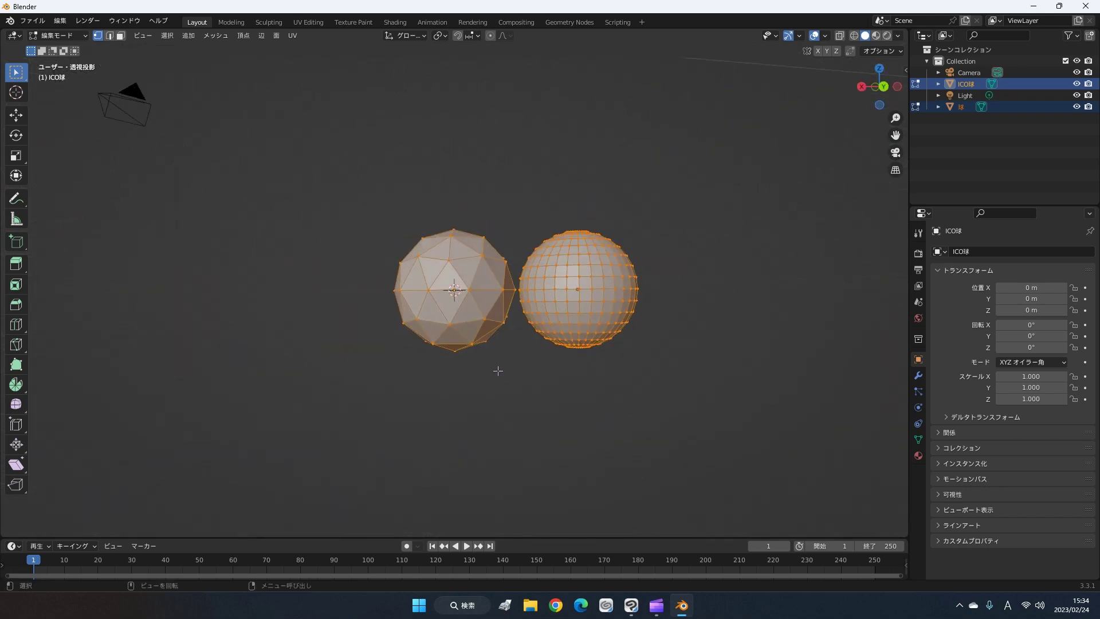
{"action": "scroll", "coordinate": [497, 370], "scroll_direction": "up", "scroll_amount": 1}
{"action": "scroll", "coordinate": [546, 351], "scroll_direction": "up", "scroll_amount": 3}
{"action": "mouse_move", "coordinate": [446, 347]}
{"action": "middle_mouse_down"}
{"action": "mouse_move", "coordinate": [391, 395]}
{"action": "mouse_move", "coordinate": [559, 315]}
{"action": "middle_mouse_up"}
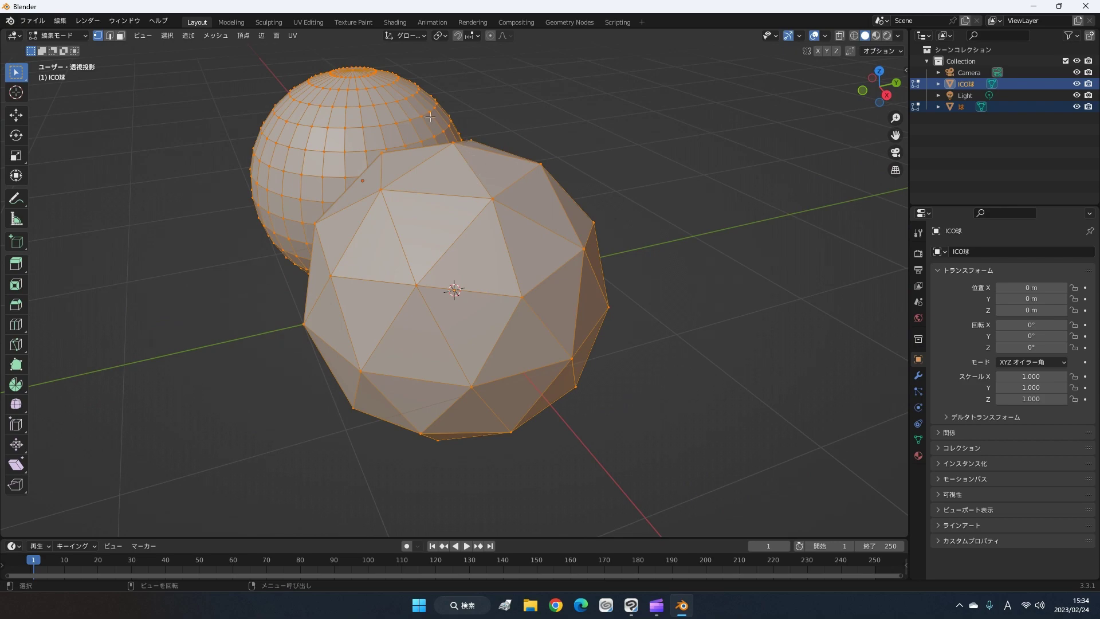
{"action": "mouse_move", "coordinate": [500, 241]}
{"action": "middle_mouse_down"}
{"action": "mouse_move", "coordinate": [630, 212]}
{"action": "mouse_move", "coordinate": [275, 109]}
{"action": "mouse_move", "coordinate": [573, 163]}
{"action": "middle_mouse_up"}
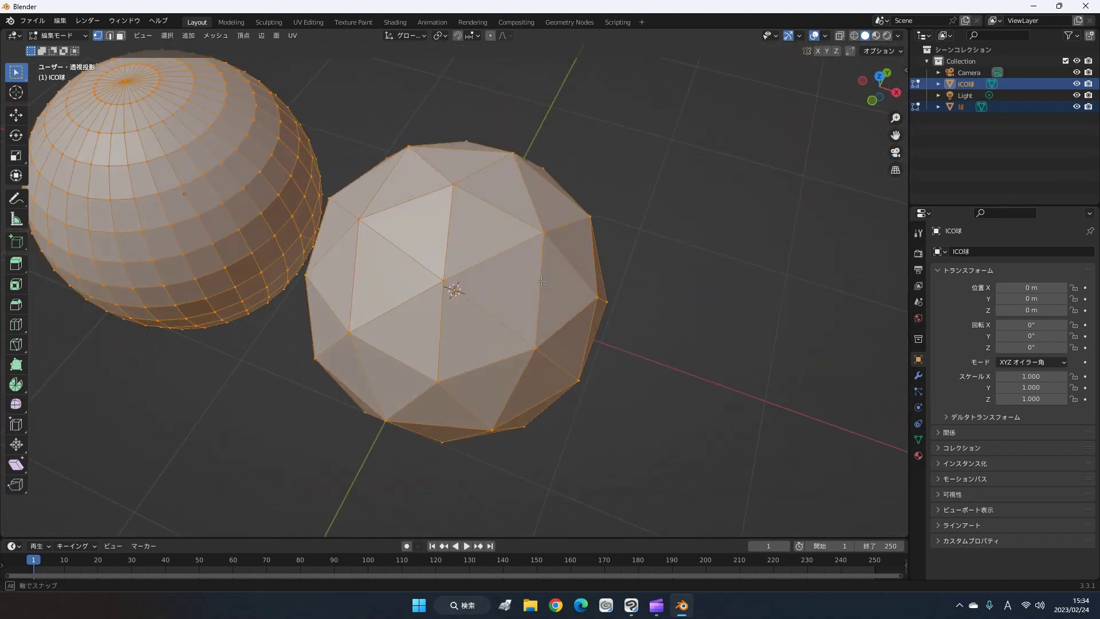
{"action": "middle_click_drag", "start_coordinate": [573, 162], "coordinate": [444, 231]}
{"action": "mouse_move", "coordinate": [509, 247]}
{"action": "middle_mouse_down"}
{"action": "mouse_move", "coordinate": [508, 278]}
{"action": "mouse_move", "coordinate": [521, 272]}
{"action": "middle_mouse_up"}
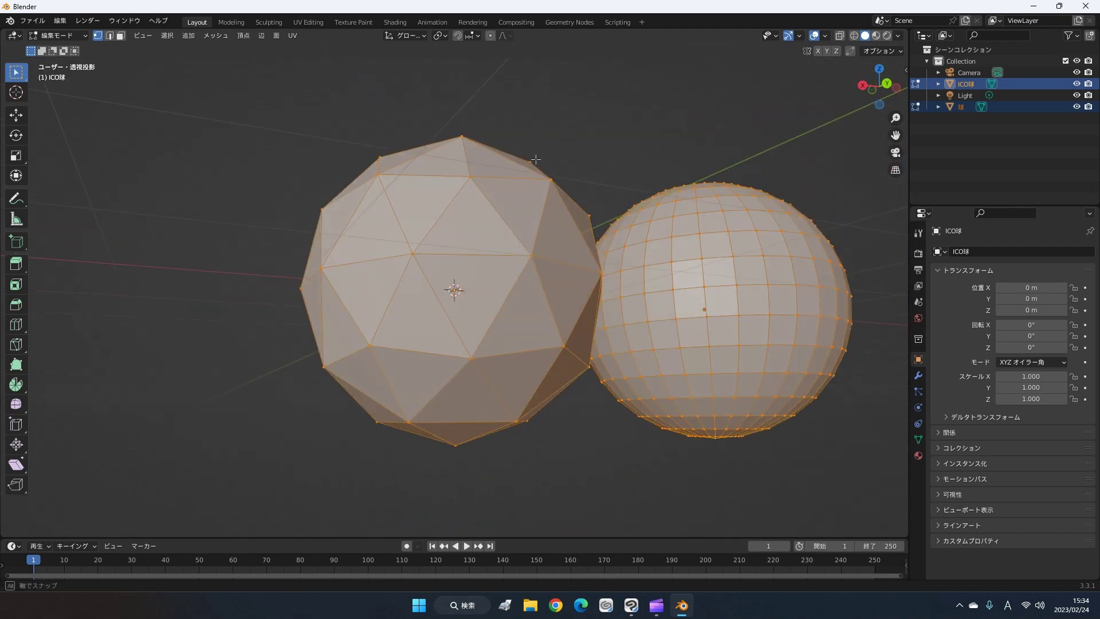
Step: Select a vertex on each sphere, then return both to Object Mode
{"action": "left_click", "coordinate": [521, 272]}
{"action": "mouse_move", "coordinate": [526, 275]}
{"action": "middle_mouse_down"}
{"action": "mouse_move", "coordinate": [608, 317]}
{"action": "mouse_move", "coordinate": [533, 296]}
{"action": "mouse_move", "coordinate": [533, 287]}
{"action": "middle_mouse_up"}
{"action": "left_click", "coordinate": [702, 286]}
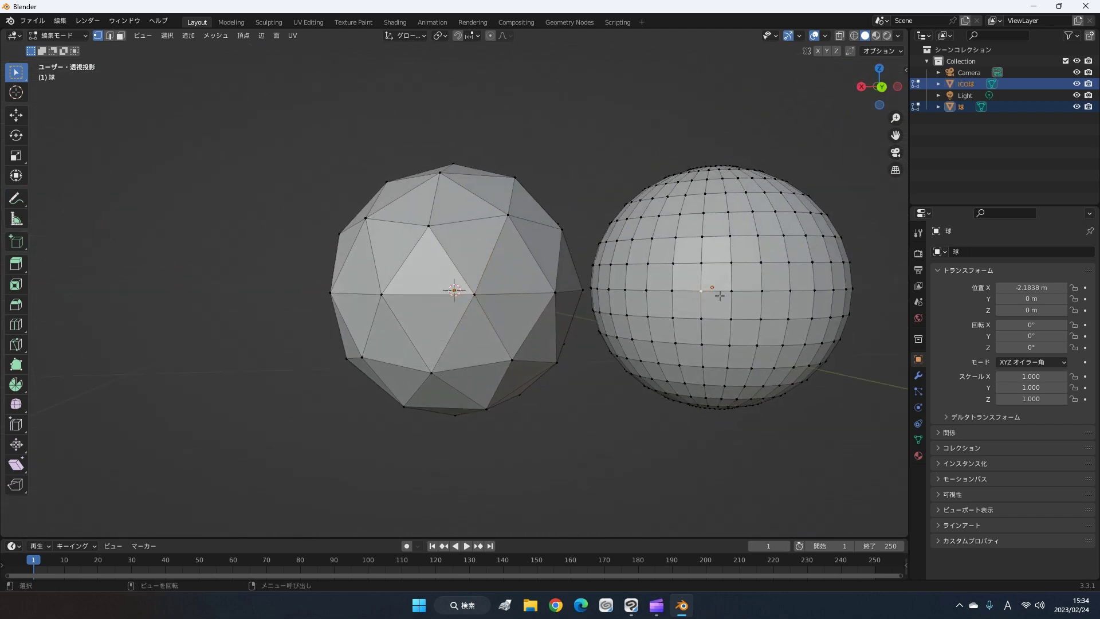
{"action": "middle_click_drag", "start_coordinate": [750, 261], "coordinate": [749, 283]}
{"action": "key", "text": "Tab"}
{"action": "scroll", "coordinate": [715, 293], "scroll_direction": "down", "scroll_amount": 2}
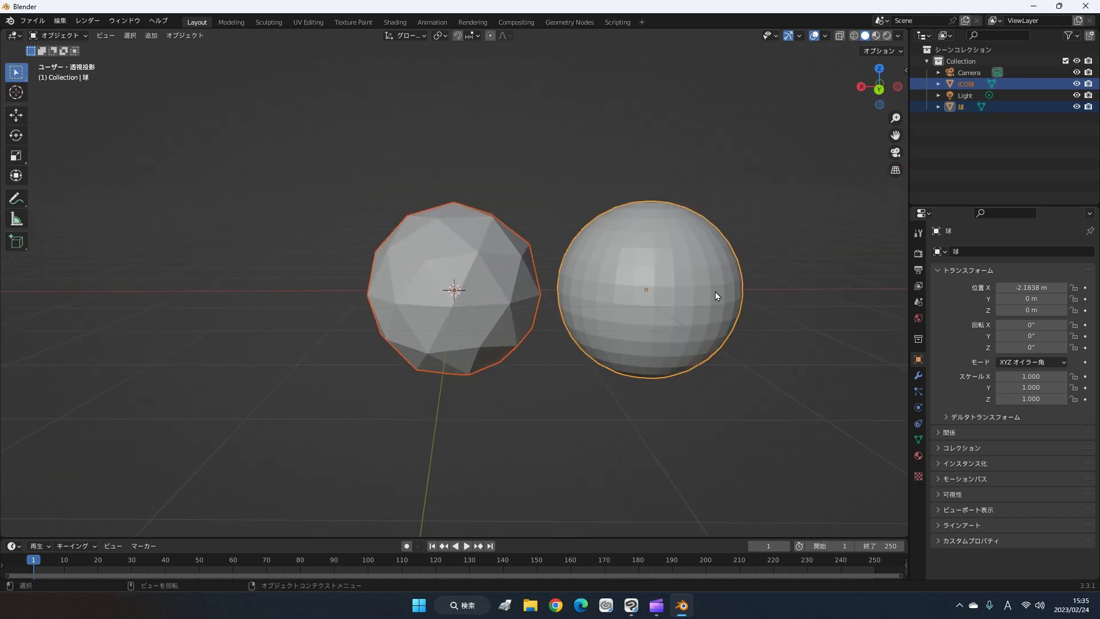
Step: Delete the UV sphere and the icosphere, then orbit around the empty scene
{"action": "left_click", "coordinate": [642, 302]}
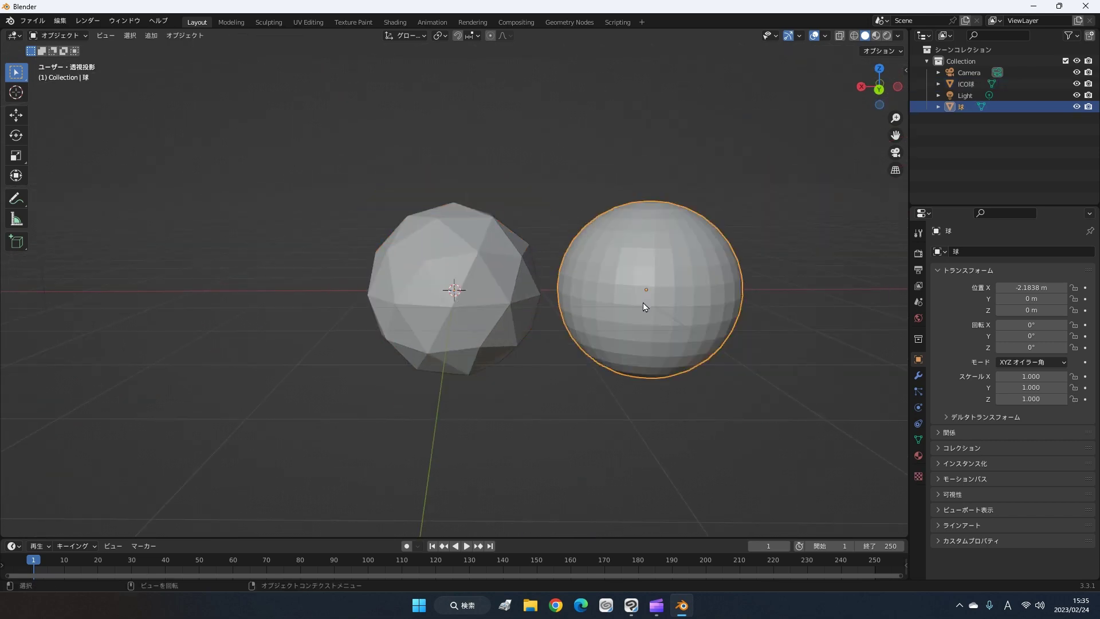
{"action": "left_click", "coordinate": [431, 259]}
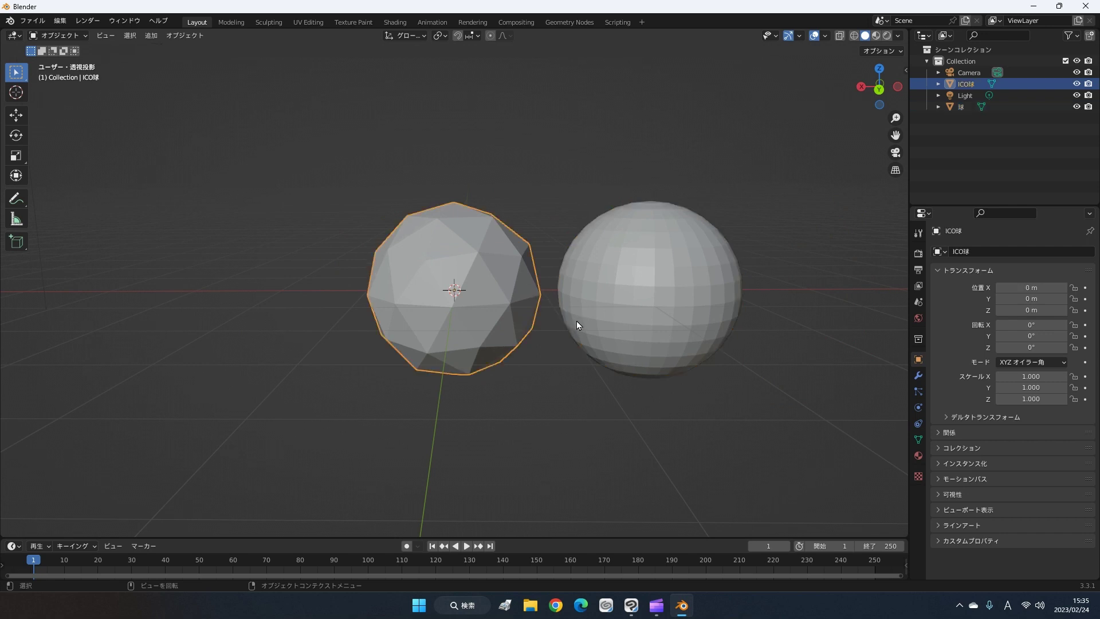
{"action": "left_click", "coordinate": [611, 328]}
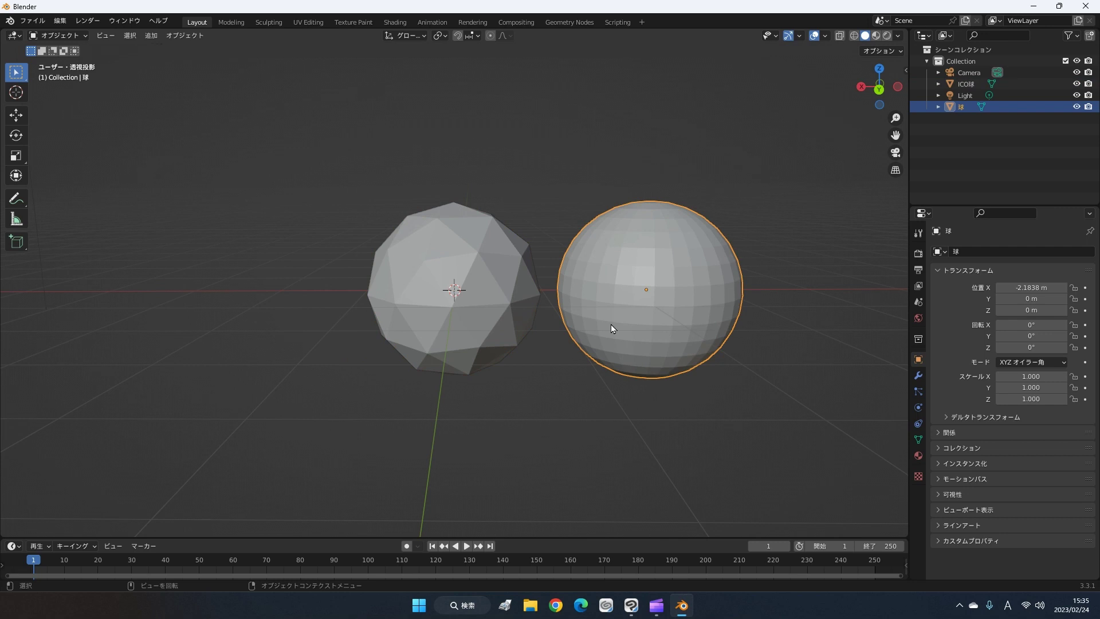
{"action": "key", "text": "Delete"}
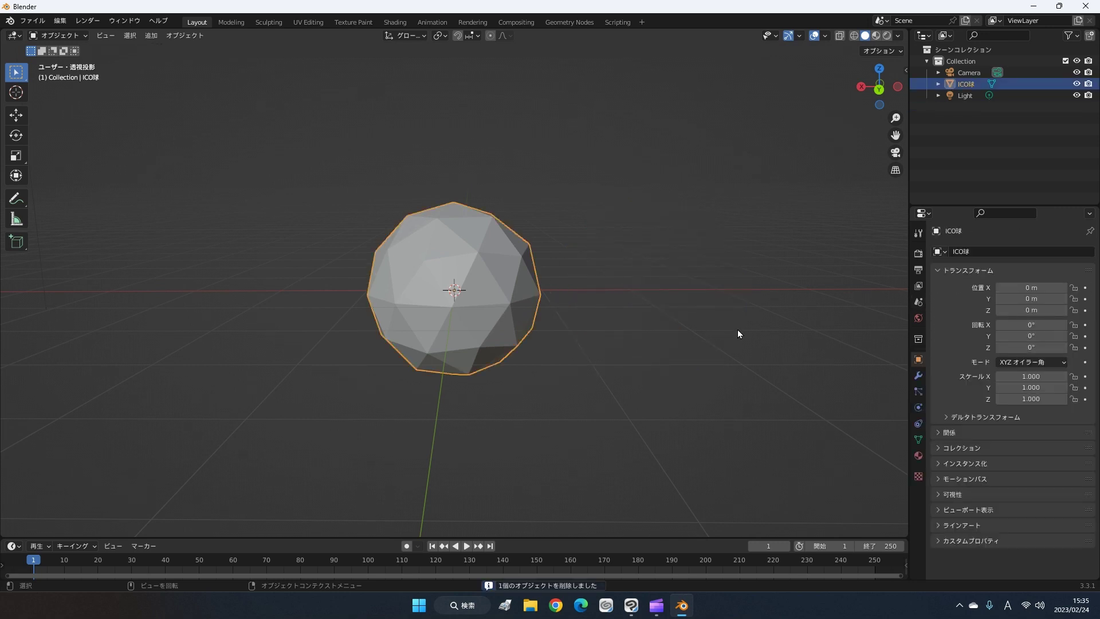
{"action": "key", "text": "Delete"}
{"action": "mouse_move", "coordinate": [507, 283]}
{"action": "middle_mouse_down"}
{"action": "mouse_move", "coordinate": [498, 290]}
{"action": "mouse_move", "coordinate": [499, 276]}
{"action": "middle_mouse_up"}
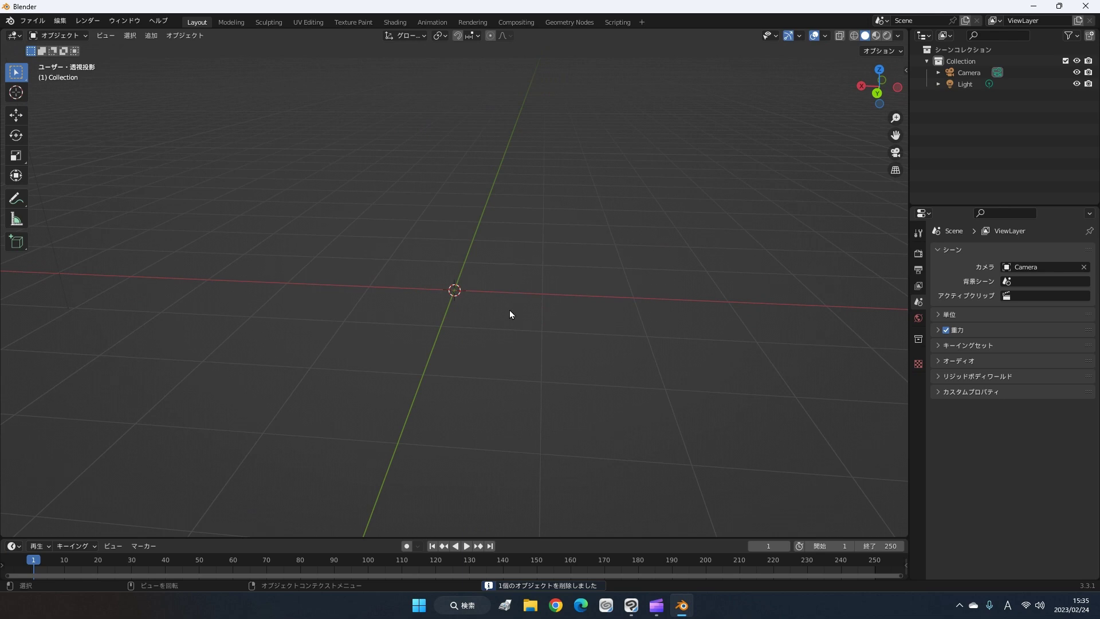
{"action": "mouse_move", "coordinate": [511, 314]}
{"action": "middle_mouse_down"}
{"action": "mouse_move", "coordinate": [542, 298]}
{"action": "mouse_move", "coordinate": [532, 310]}
{"action": "middle_mouse_up"}
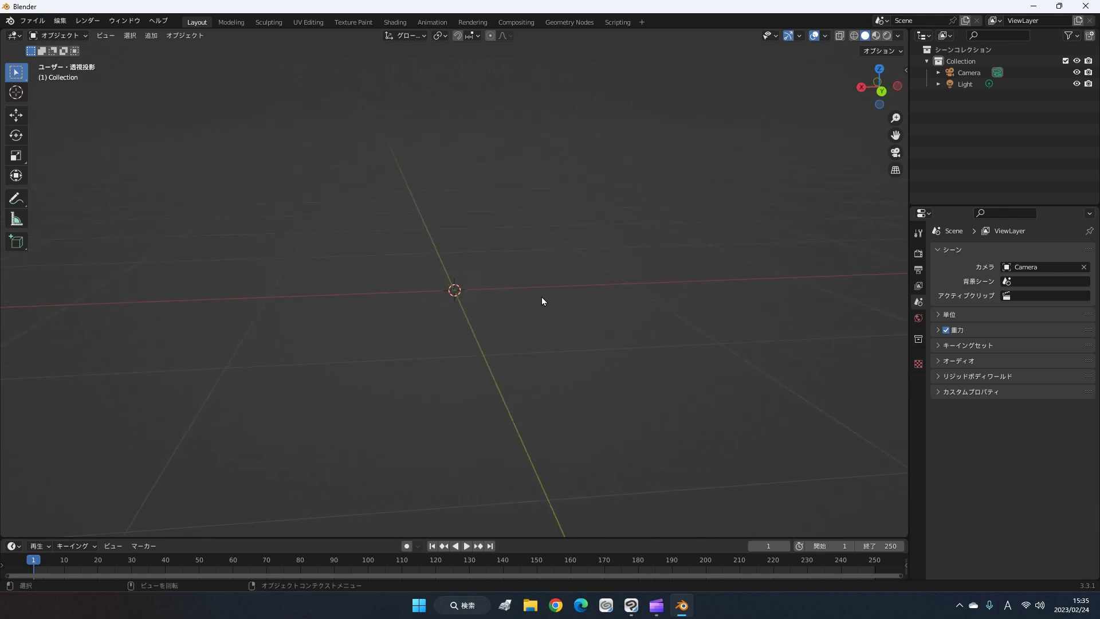
Step: Add a default cylinder mesh at the scene origin
{"action": "key", "text": "shift+a"}
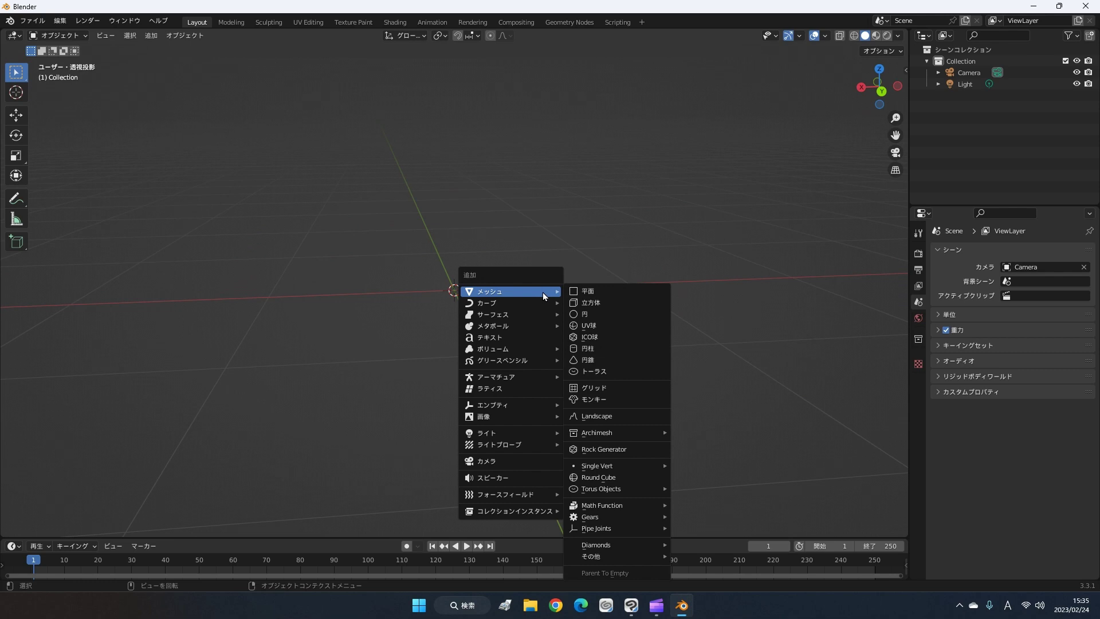
{"action": "left_click", "coordinate": [595, 348]}
{"action": "middle_click_drag", "start_coordinate": [586, 326], "coordinate": [606, 359]}
{"action": "scroll", "coordinate": [606, 358], "scroll_direction": "down", "scroll_amount": 2}
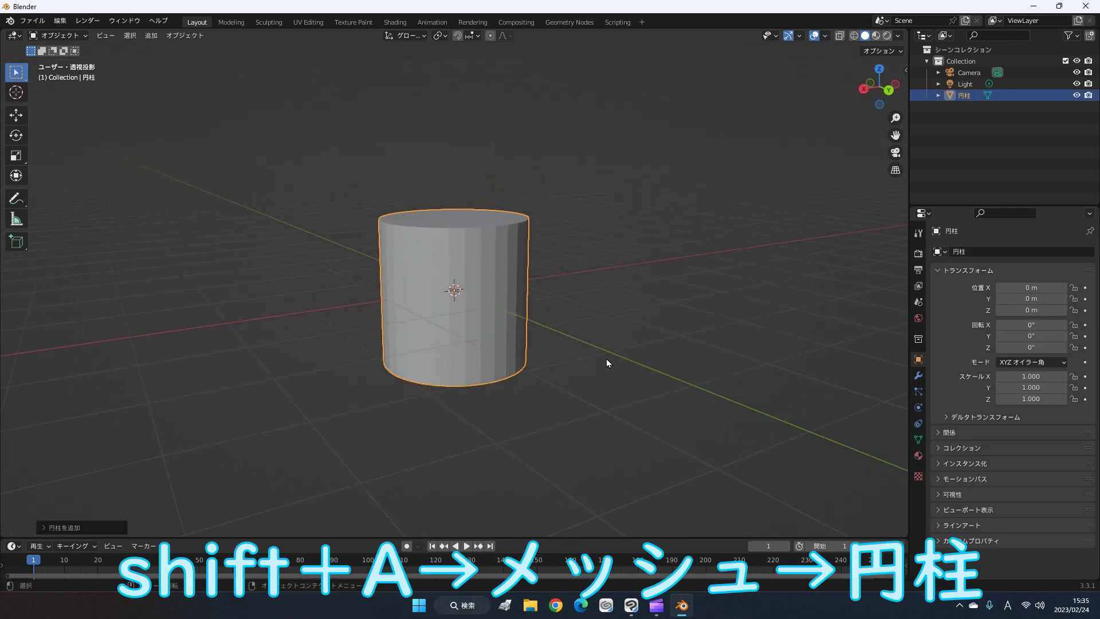
Step: Try scaling the cylinder along the Z axis, then cancel the stretch
{"action": "key", "text": "s"}
{"action": "key", "text": "z"}
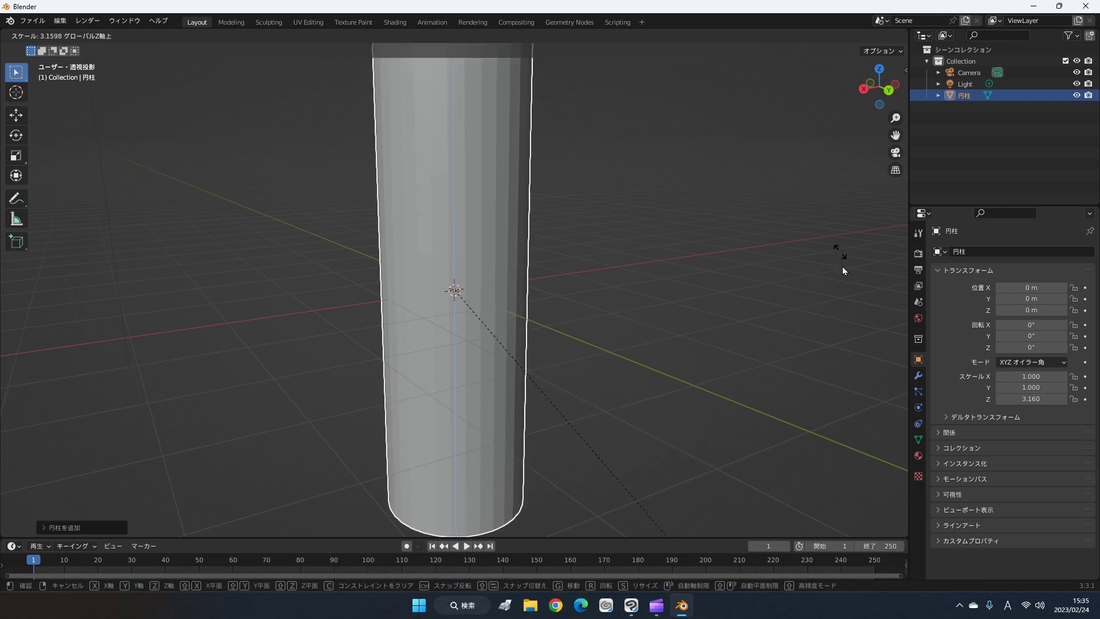
{"action": "key", "text": "Escape"}
{"action": "mouse_move", "coordinate": [844, 272]}
{"action": "middle_mouse_down"}
{"action": "mouse_move", "coordinate": [778, 291]}
{"action": "mouse_move", "coordinate": [778, 191]}
{"action": "mouse_move", "coordinate": [743, 242]}
{"action": "mouse_move", "coordinate": [714, 234]}
{"action": "mouse_move", "coordinate": [563, 259]}
{"action": "mouse_move", "coordinate": [714, 229]}
{"action": "mouse_move", "coordinate": [718, 267]}
{"action": "mouse_move", "coordinate": [749, 197]}
{"action": "mouse_move", "coordinate": [744, 95]}
{"action": "mouse_move", "coordinate": [736, 249]}
{"action": "mouse_move", "coordinate": [715, 269]}
{"action": "mouse_move", "coordinate": [481, 246]}
{"action": "mouse_move", "coordinate": [655, 251]}
{"action": "mouse_move", "coordinate": [674, 240]}
{"action": "middle_mouse_up"}
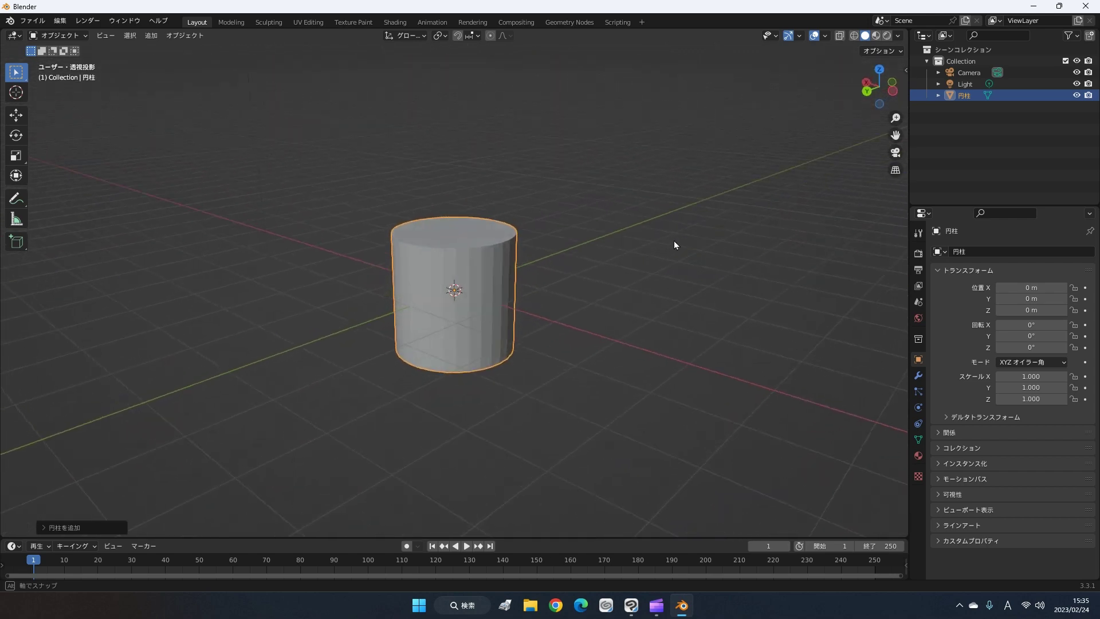
Step: Zoom and orbit over the top of the cylinder to inspect it
{"action": "scroll", "coordinate": [673, 236], "scroll_direction": "up", "scroll_amount": 2}
{"action": "scroll", "coordinate": [673, 236], "scroll_direction": "up", "scroll_amount": 1}
{"action": "scroll", "coordinate": [673, 238], "scroll_direction": "up", "scroll_amount": 2}
{"action": "scroll", "coordinate": [673, 234], "scroll_direction": "up", "scroll_amount": 1}
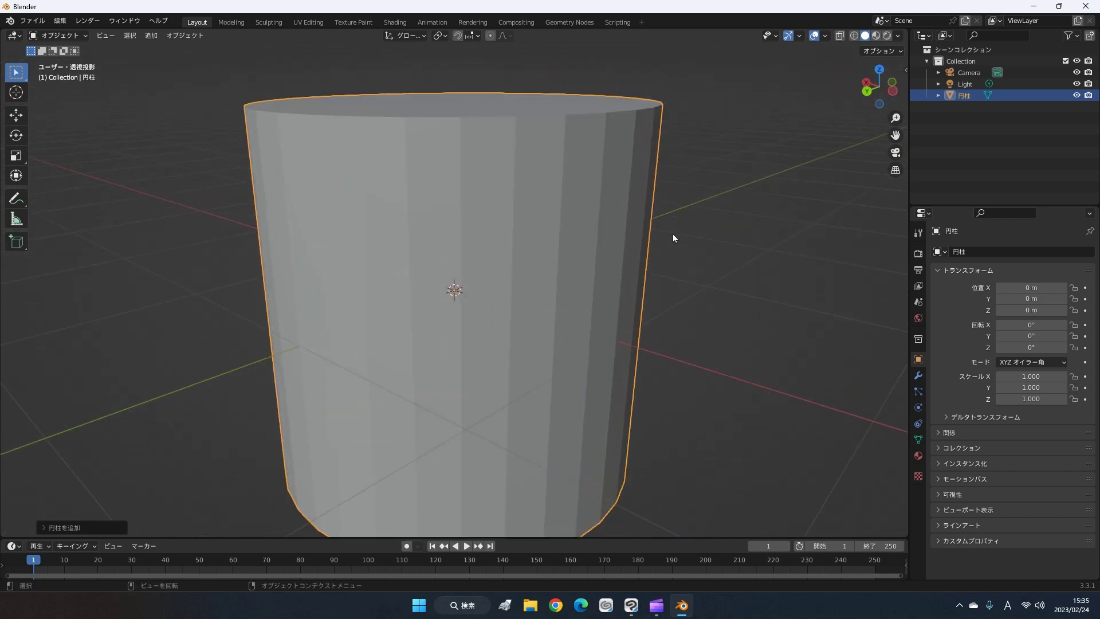
{"action": "scroll", "coordinate": [673, 232], "scroll_direction": "down", "scroll_amount": 1}
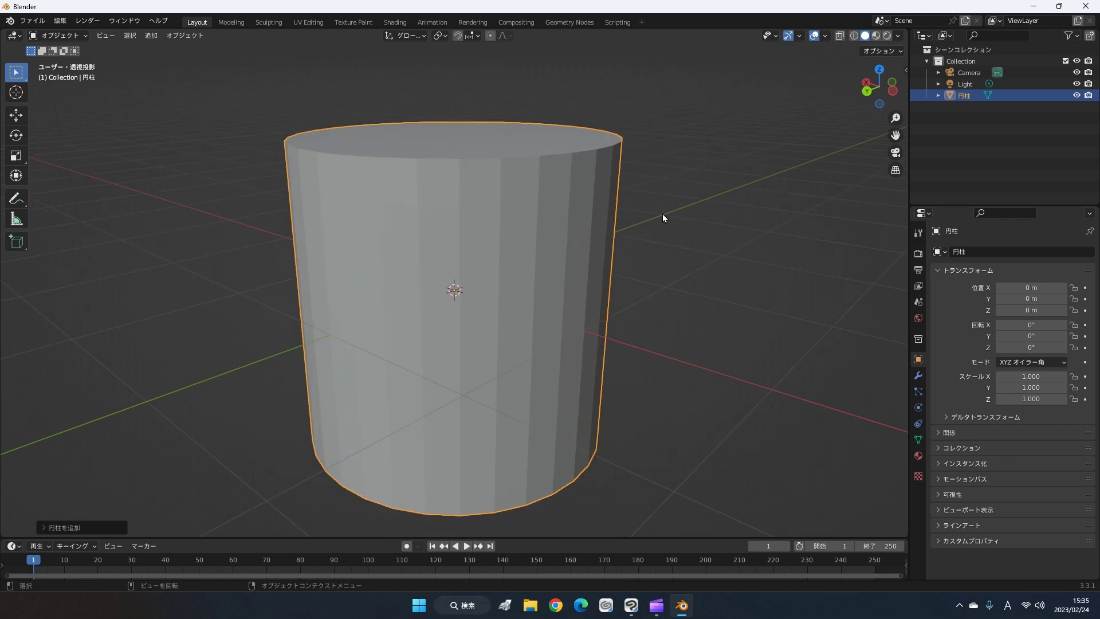
{"action": "scroll", "coordinate": [658, 215], "scroll_direction": "down", "scroll_amount": 1}
{"action": "mouse_move", "coordinate": [655, 217]}
{"action": "middle_mouse_down"}
{"action": "mouse_move", "coordinate": [641, 301]}
{"action": "mouse_move", "coordinate": [664, 230]}
{"action": "mouse_move", "coordinate": [683, 241]}
{"action": "mouse_move", "coordinate": [696, 211]}
{"action": "mouse_move", "coordinate": [679, 215]}
{"action": "middle_mouse_up"}
{"action": "scroll", "coordinate": [665, 231], "scroll_direction": "down", "scroll_amount": 1}
{"action": "scroll", "coordinate": [664, 231], "scroll_direction": "down", "scroll_amount": 1}
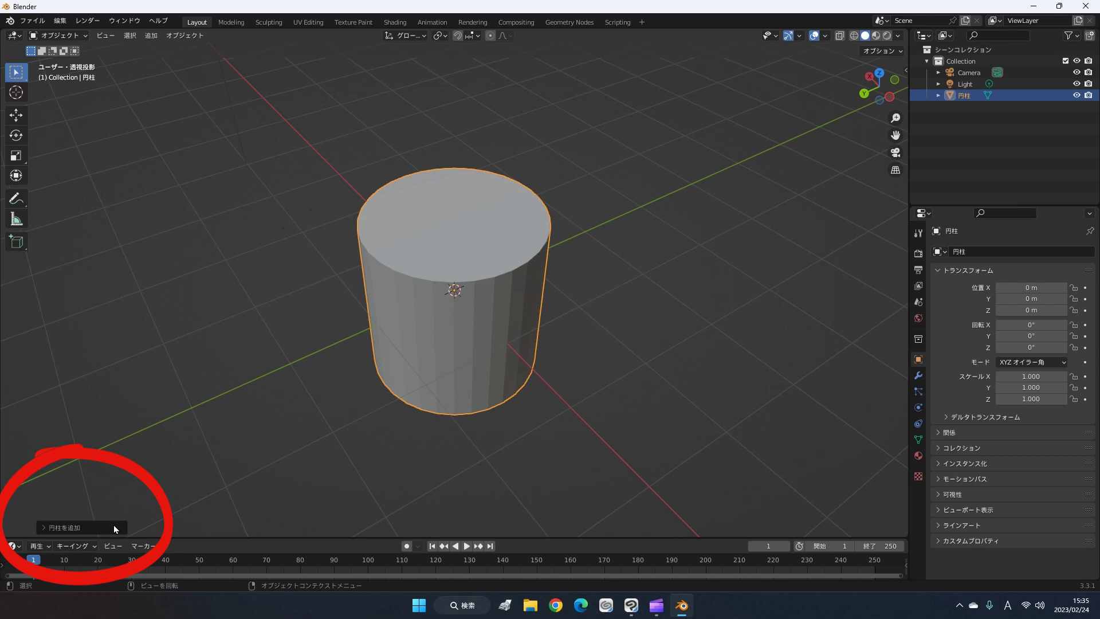
{"action": "left_click", "coordinate": [77, 529]}
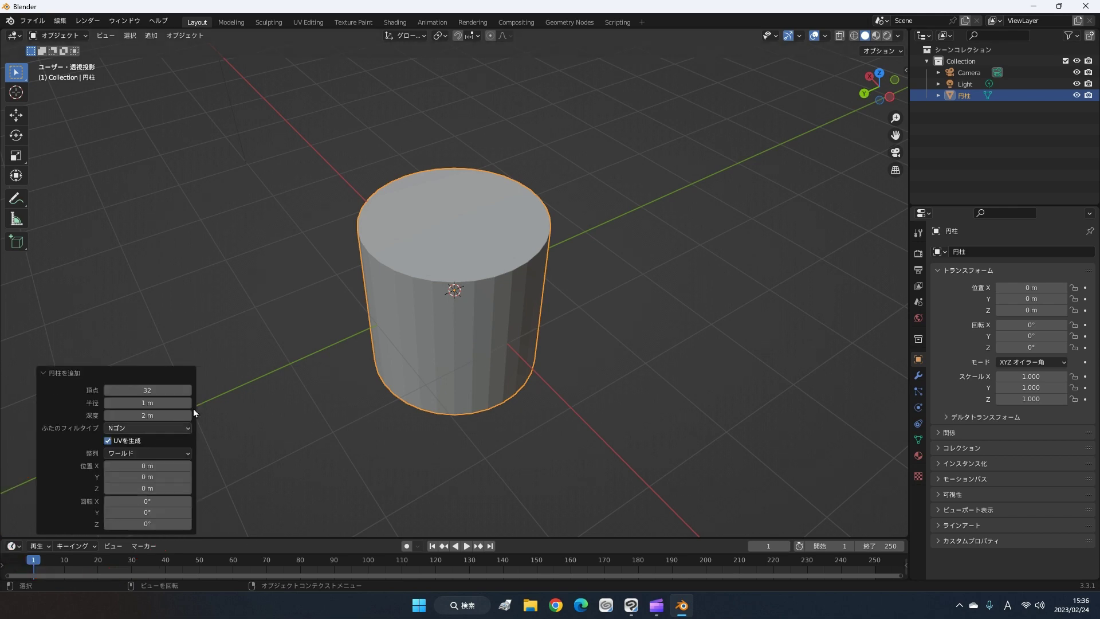
{"action": "middle_click_drag", "start_coordinate": [228, 412], "coordinate": [467, 413]}
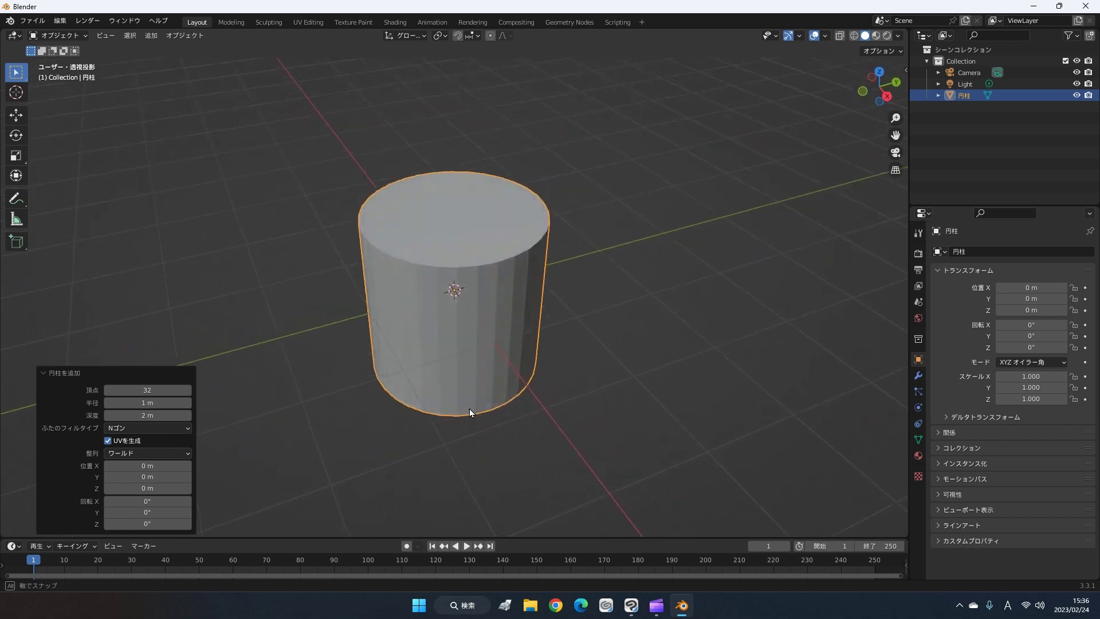
{"action": "middle_click_drag", "start_coordinate": [466, 413], "coordinate": [308, 407]}
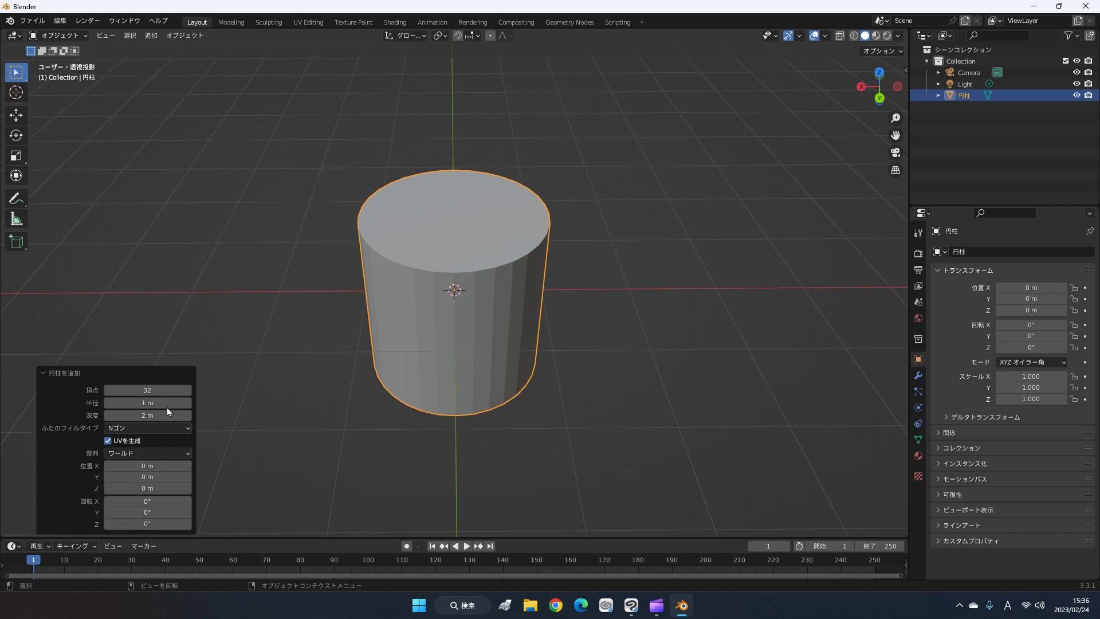
{"action": "middle_click_drag", "start_coordinate": [410, 287], "coordinate": [511, 278]}
{"action": "mouse_move", "coordinate": [466, 240]}
{"action": "middle_mouse_down"}
{"action": "mouse_move", "coordinate": [466, 336]}
{"action": "mouse_move", "coordinate": [452, 260]}
{"action": "mouse_move", "coordinate": [117, 403]}
{"action": "middle_mouse_up"}
{"action": "left_click", "coordinate": [123, 390]}
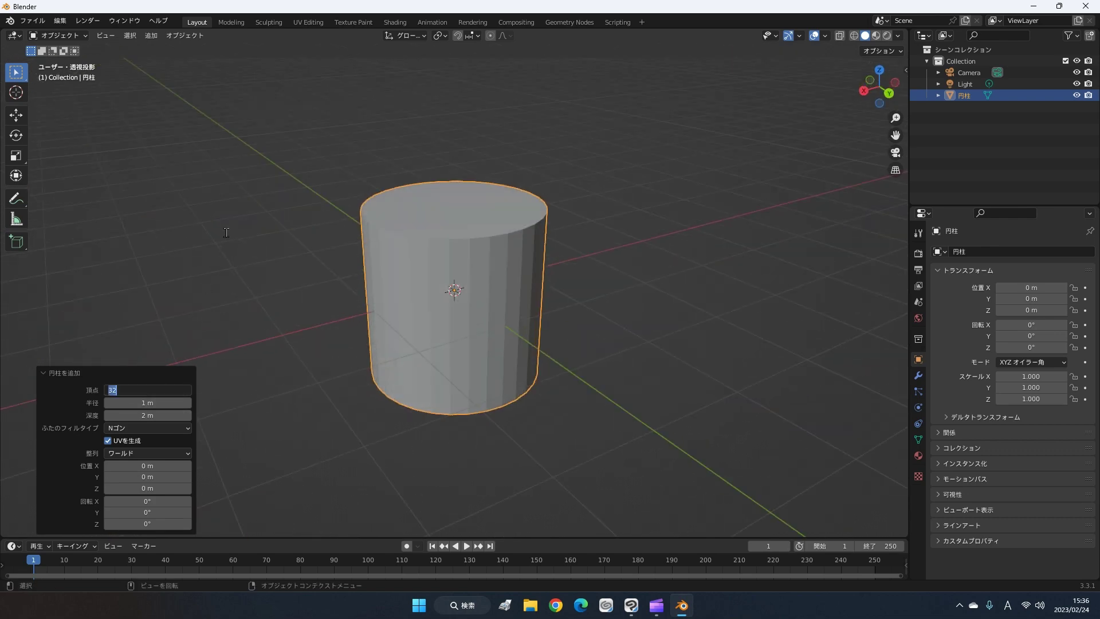
{"action": "type", "text": "8"}
{"action": "key", "text": "Return"}
{"action": "mouse_move", "coordinate": [328, 225]}
{"action": "middle_mouse_down"}
{"action": "mouse_move", "coordinate": [339, 288]}
{"action": "mouse_move", "coordinate": [454, 353]}
{"action": "mouse_move", "coordinate": [481, 275]}
{"action": "mouse_move", "coordinate": [484, 335]}
{"action": "mouse_move", "coordinate": [435, 247]}
{"action": "middle_mouse_up"}
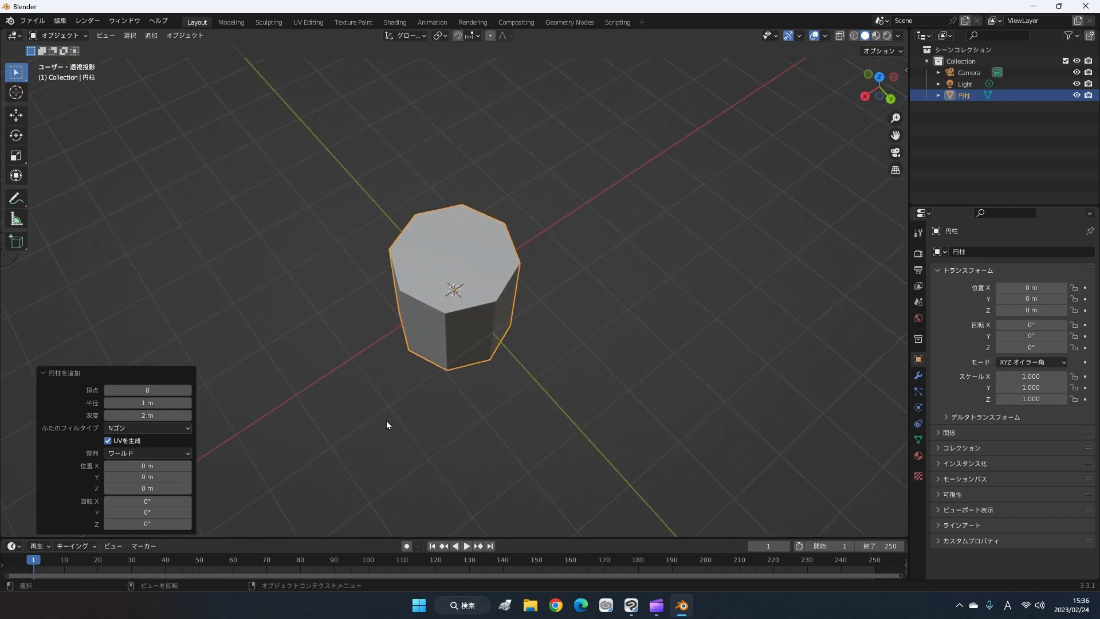
{"action": "scroll", "coordinate": [387, 425], "scroll_direction": "up", "scroll_amount": 2}
{"action": "scroll", "coordinate": [409, 404], "scroll_direction": "up", "scroll_amount": 4}
{"action": "mouse_move", "coordinate": [420, 396]}
{"action": "middle_mouse_down"}
{"action": "mouse_move", "coordinate": [483, 241]}
{"action": "mouse_move", "coordinate": [471, 311]}
{"action": "mouse_move", "coordinate": [270, 413]}
{"action": "middle_mouse_up"}
{"action": "left_click", "coordinate": [147, 389]}
{"action": "type", "text": "64"}
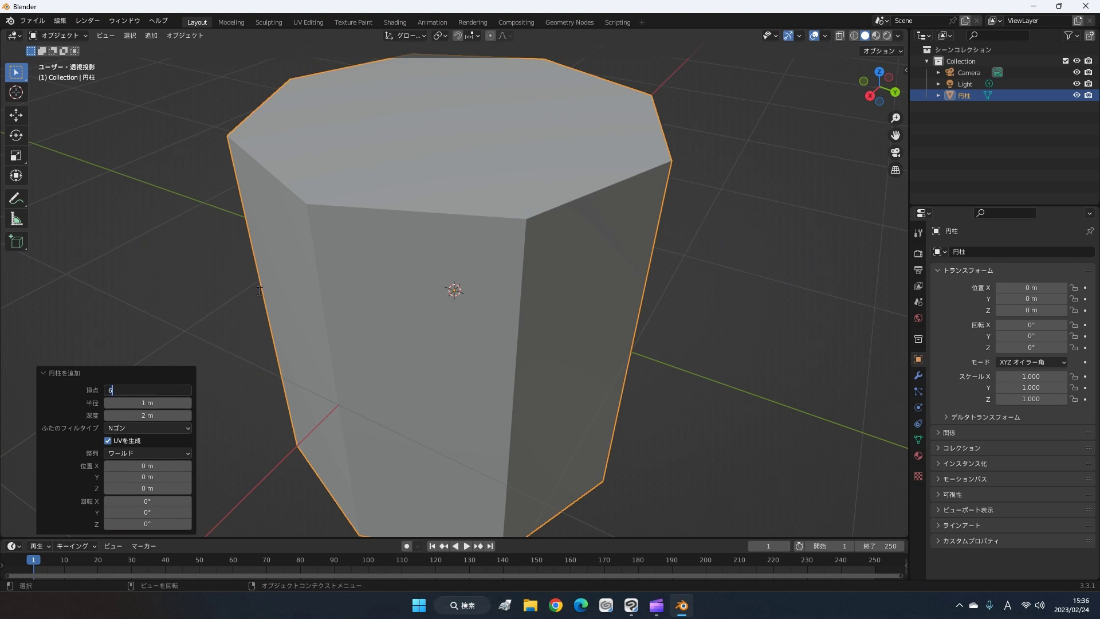
{"action": "key", "text": "Return"}
{"action": "mouse_move", "coordinate": [462, 283]}
{"action": "middle_mouse_down"}
{"action": "mouse_move", "coordinate": [515, 307]}
{"action": "mouse_move", "coordinate": [528, 334]}
{"action": "mouse_move", "coordinate": [602, 170]}
{"action": "mouse_move", "coordinate": [459, 216]}
{"action": "mouse_move", "coordinate": [472, 435]}
{"action": "mouse_move", "coordinate": [515, 316]}
{"action": "middle_mouse_up"}
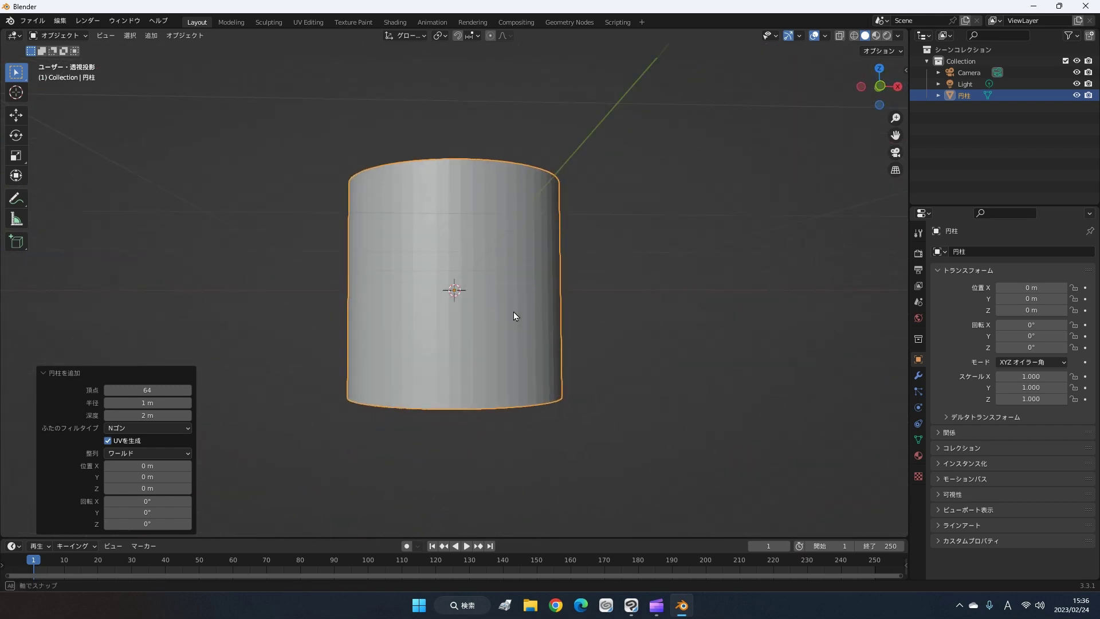
{"action": "left_click", "coordinate": [178, 390]}
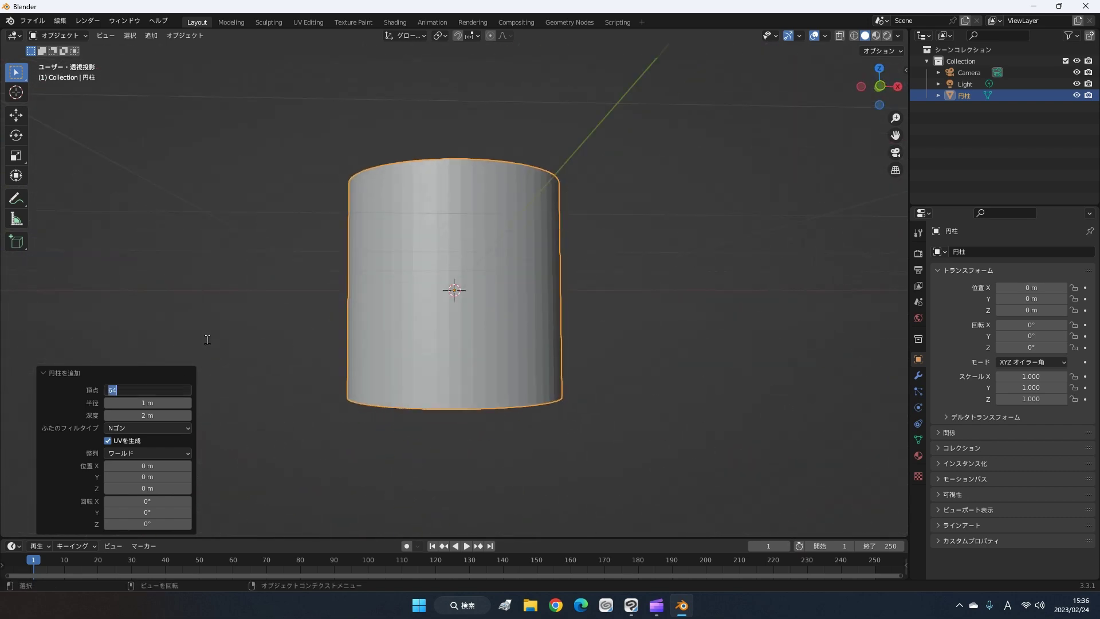
{"action": "type", "text": "32"}
{"action": "key", "text": "Return"}
{"action": "key", "text": "KP_7"}
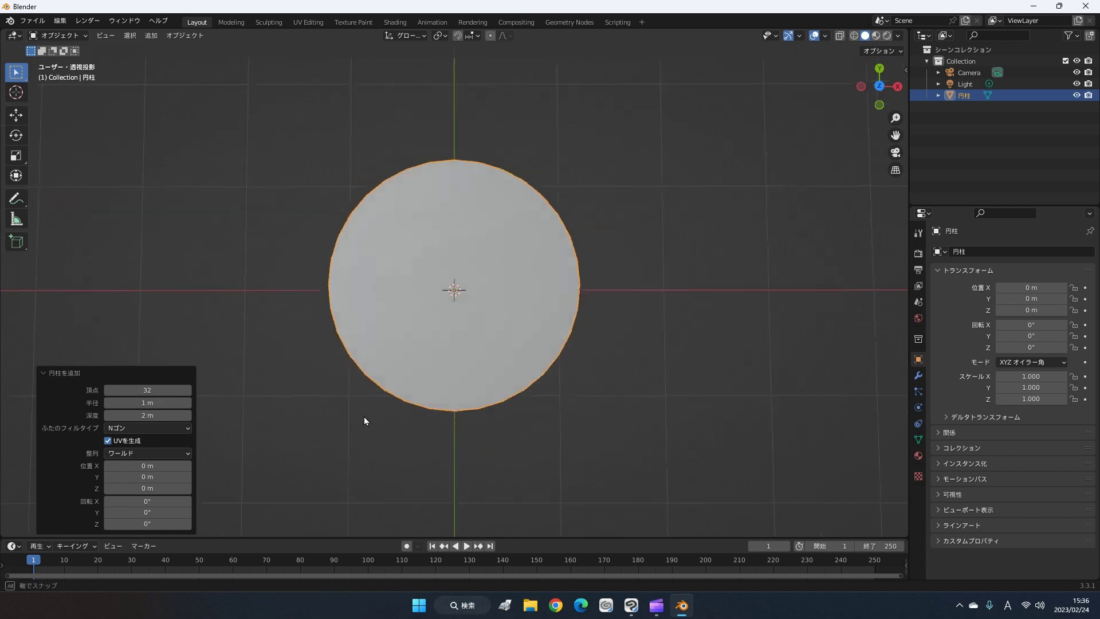
{"action": "middle_click_drag", "start_coordinate": [364, 421], "coordinate": [377, 343]}
{"action": "left_click", "coordinate": [263, 211]}
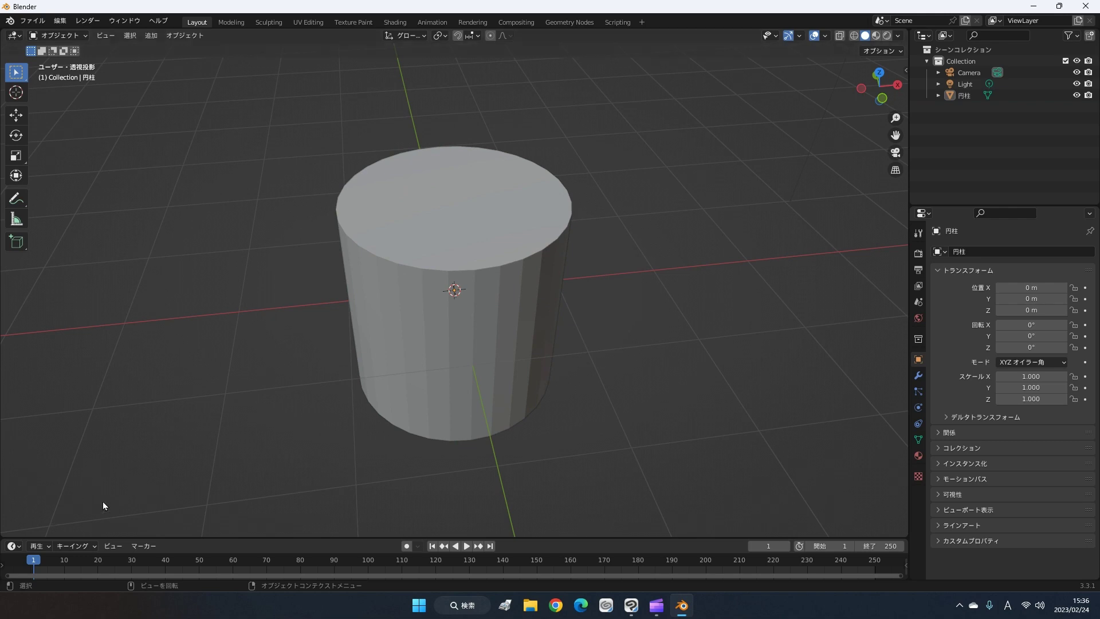
Step: Bring up the Add Cylinder settings panel with F9 at eye level
{"action": "mouse_move", "coordinate": [319, 311]}
{"action": "middle_mouse_down"}
{"action": "mouse_move", "coordinate": [351, 368]}
{"action": "mouse_move", "coordinate": [388, 223]}
{"action": "mouse_move", "coordinate": [408, 286]}
{"action": "middle_mouse_up"}
{"action": "key", "text": "F9"}
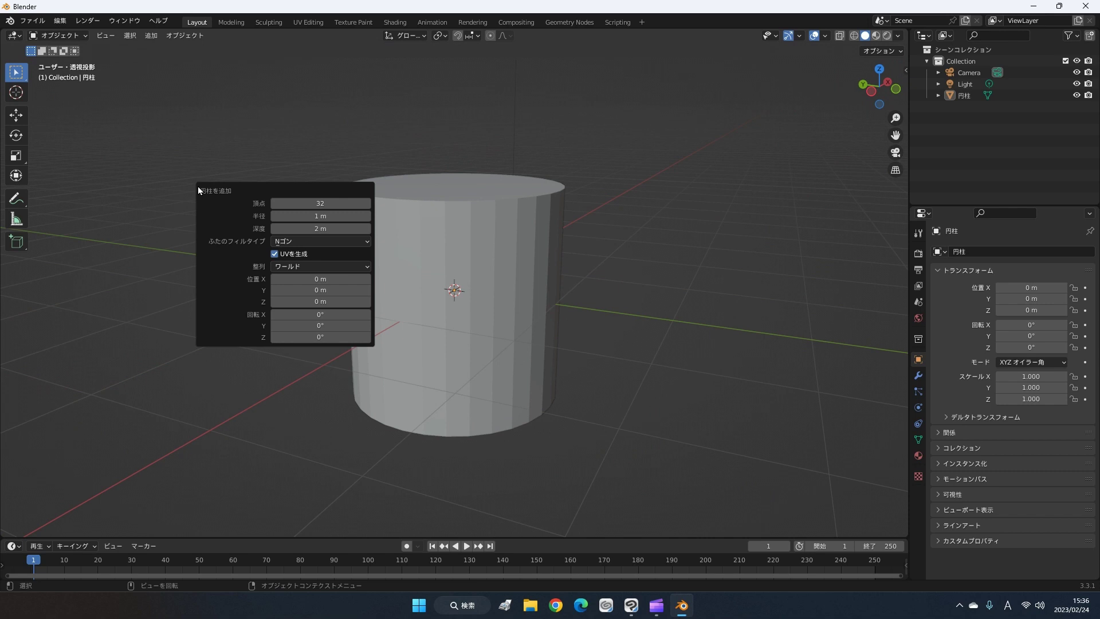
{"action": "key", "text": "F9"}
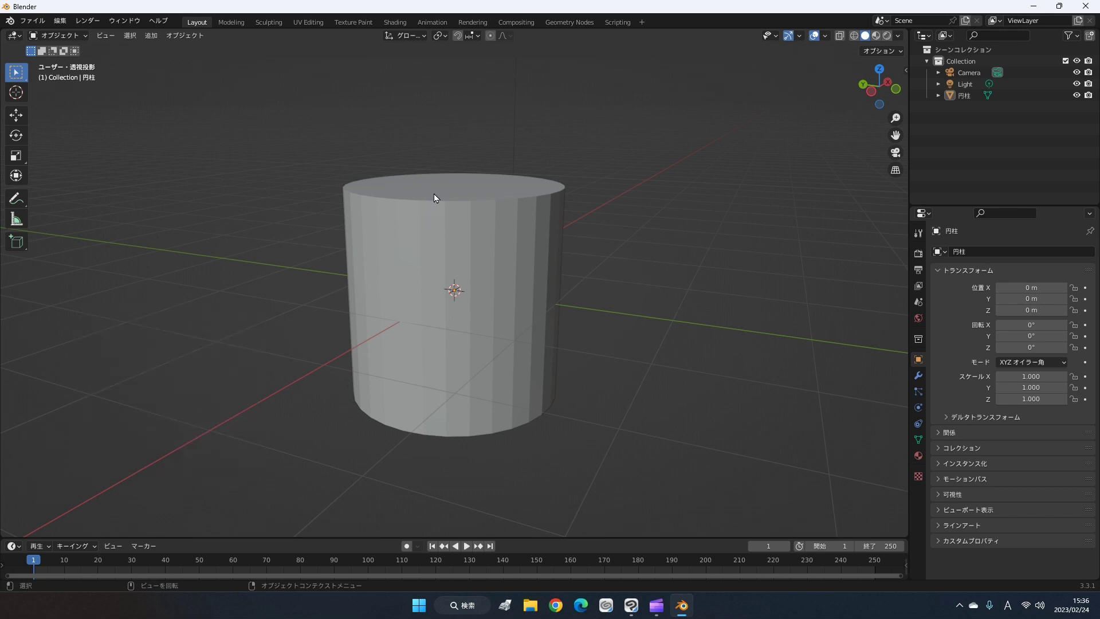
Step: Delete the cylinder, leaving only the camera and light
{"action": "left_click", "coordinate": [427, 216]}
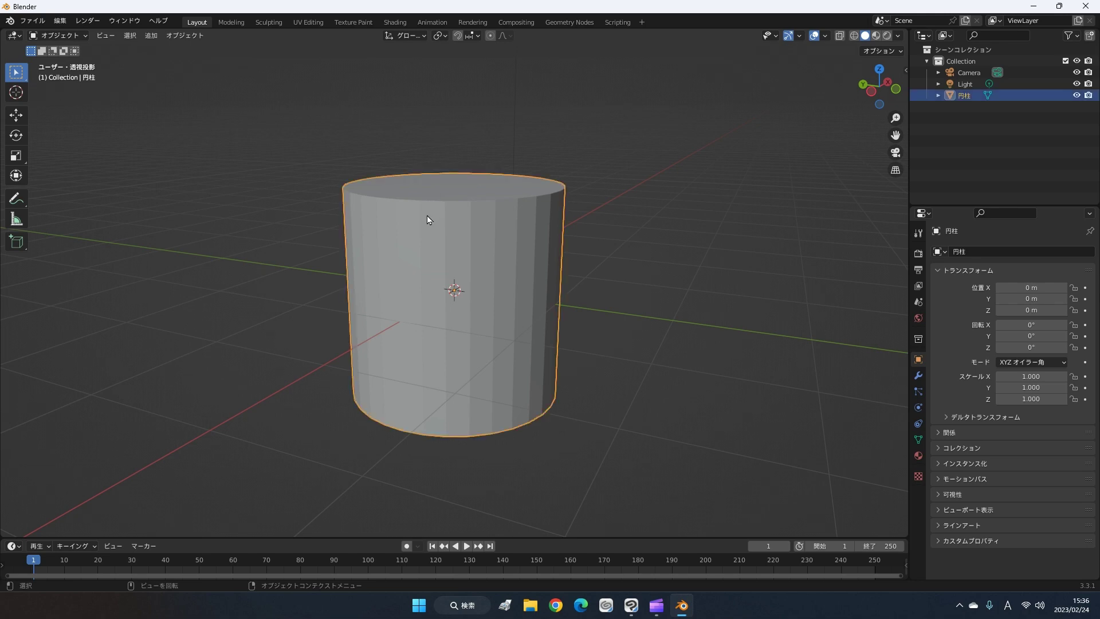
{"action": "key", "text": "Delete"}
{"action": "mouse_move", "coordinate": [439, 234]}
{"action": "middle_mouse_down"}
{"action": "mouse_move", "coordinate": [471, 269]}
{"action": "mouse_move", "coordinate": [495, 191]}
{"action": "mouse_move", "coordinate": [418, 233]}
{"action": "mouse_move", "coordinate": [413, 256]}
{"action": "middle_mouse_up"}
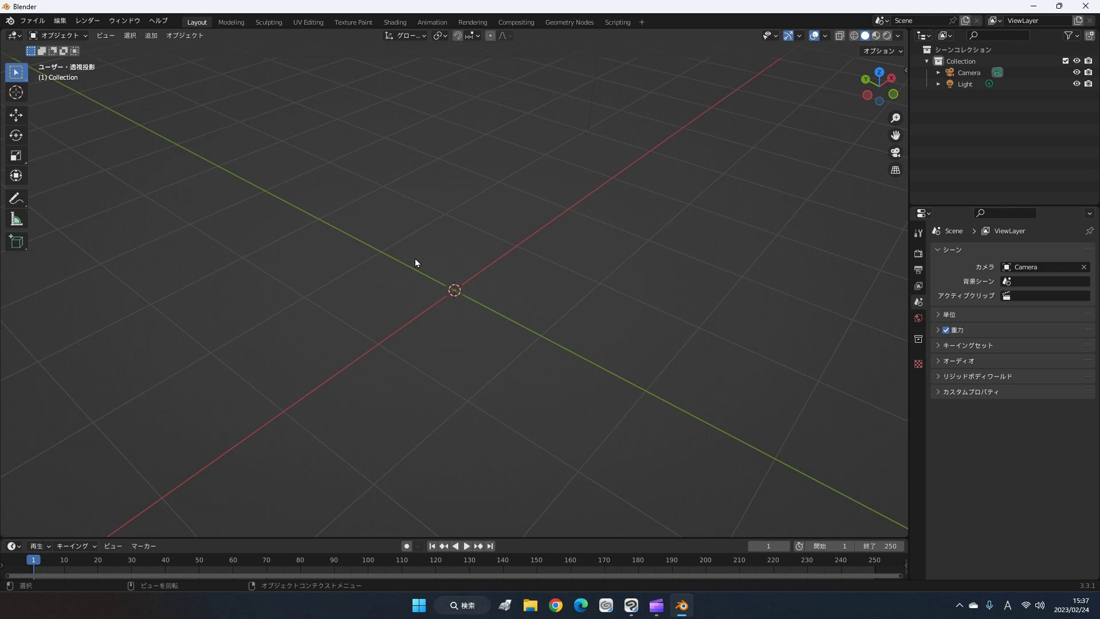
{"action": "key", "text": "shift+a"}
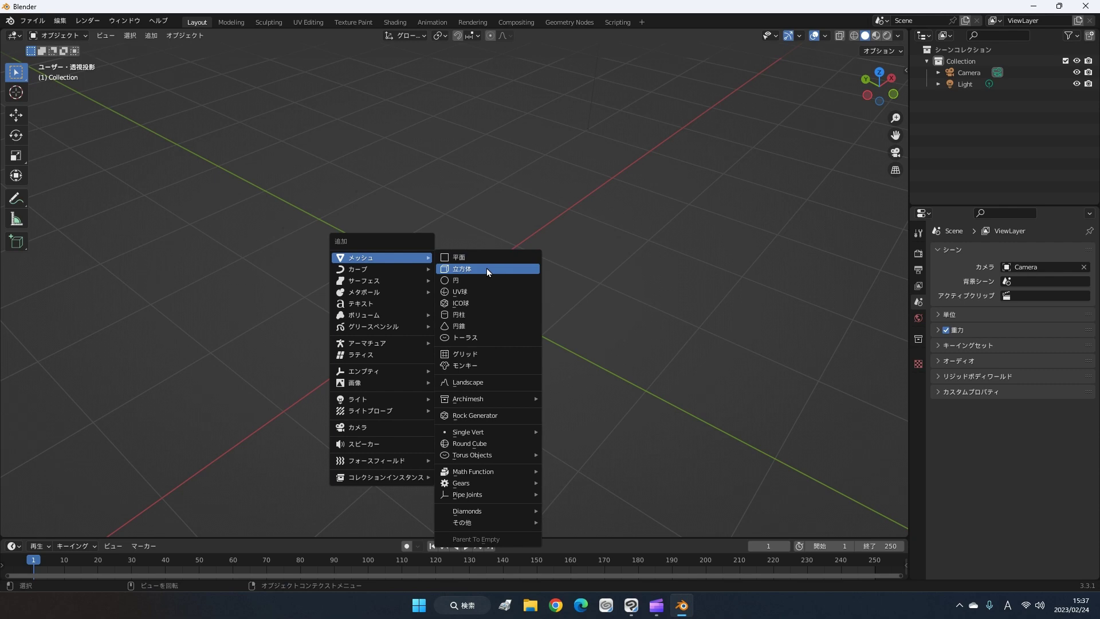
{"action": "left_click", "coordinate": [483, 328]}
{"action": "mouse_move", "coordinate": [483, 328]}
{"action": "middle_mouse_down"}
{"action": "mouse_move", "coordinate": [546, 216]}
{"action": "mouse_move", "coordinate": [533, 348]}
{"action": "mouse_move", "coordinate": [508, 409]}
{"action": "mouse_move", "coordinate": [500, 337]}
{"action": "mouse_move", "coordinate": [523, 271]}
{"action": "mouse_move", "coordinate": [631, 265]}
{"action": "mouse_move", "coordinate": [695, 228]}
{"action": "mouse_move", "coordinate": [705, 206]}
{"action": "mouse_move", "coordinate": [693, 306]}
{"action": "mouse_move", "coordinate": [589, 369]}
{"action": "mouse_move", "coordinate": [570, 422]}
{"action": "mouse_move", "coordinate": [562, 351]}
{"action": "mouse_move", "coordinate": [574, 246]}
{"action": "mouse_move", "coordinate": [662, 260]}
{"action": "mouse_move", "coordinate": [676, 247]}
{"action": "mouse_move", "coordinate": [678, 269]}
{"action": "mouse_move", "coordinate": [642, 286]}
{"action": "mouse_move", "coordinate": [511, 265]}
{"action": "mouse_move", "coordinate": [518, 228]}
{"action": "mouse_move", "coordinate": [478, 389]}
{"action": "mouse_move", "coordinate": [500, 445]}
{"action": "mouse_move", "coordinate": [530, 369]}
{"action": "mouse_move", "coordinate": [548, 398]}
{"action": "middle_mouse_up"}
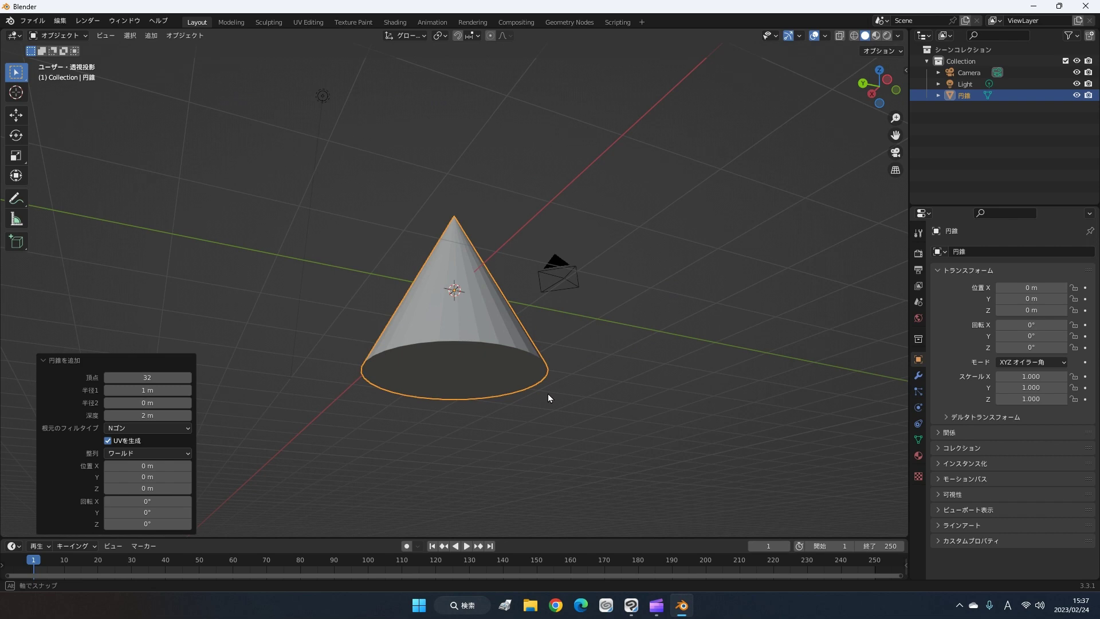
{"action": "mouse_move", "coordinate": [548, 394]}
{"action": "middle_mouse_down"}
{"action": "mouse_move", "coordinate": [523, 326]}
{"action": "mouse_move", "coordinate": [500, 473]}
{"action": "mouse_move", "coordinate": [576, 272]}
{"action": "mouse_move", "coordinate": [555, 425]}
{"action": "mouse_move", "coordinate": [594, 383]}
{"action": "middle_mouse_up"}
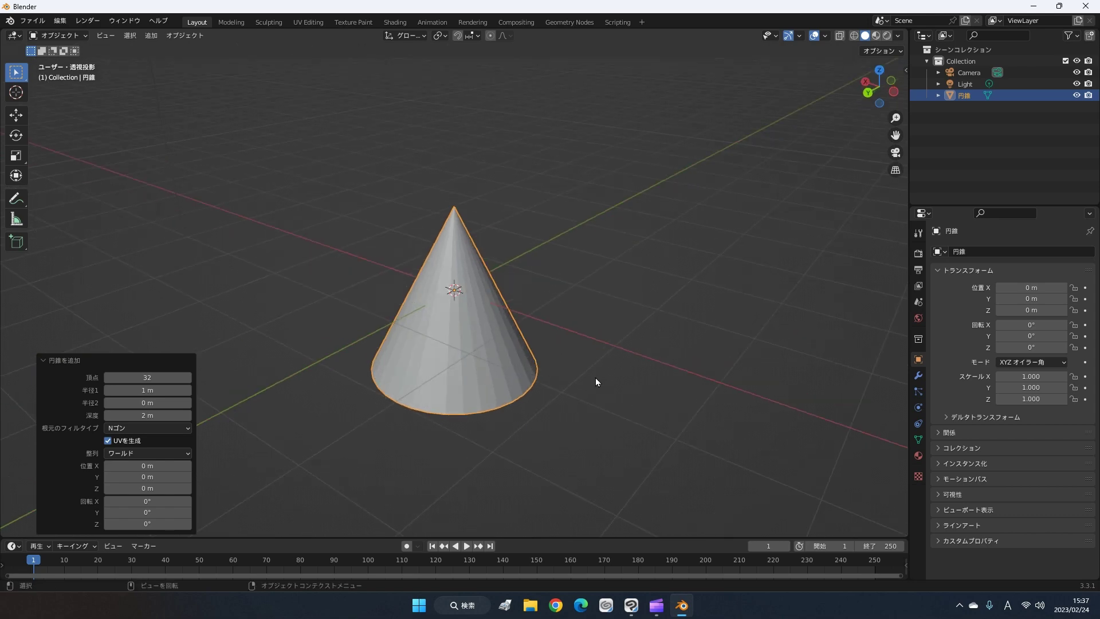
{"action": "key", "text": "Delete"}
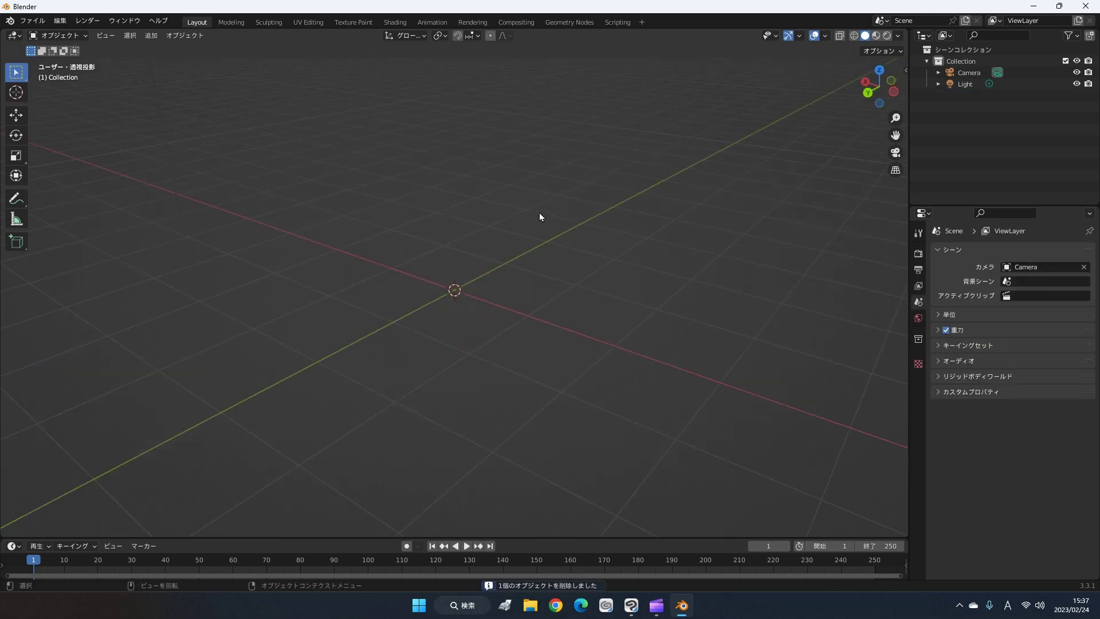
Step: Add a torus mesh and view it from the top and at an angle
{"action": "key", "text": "shift+a"}
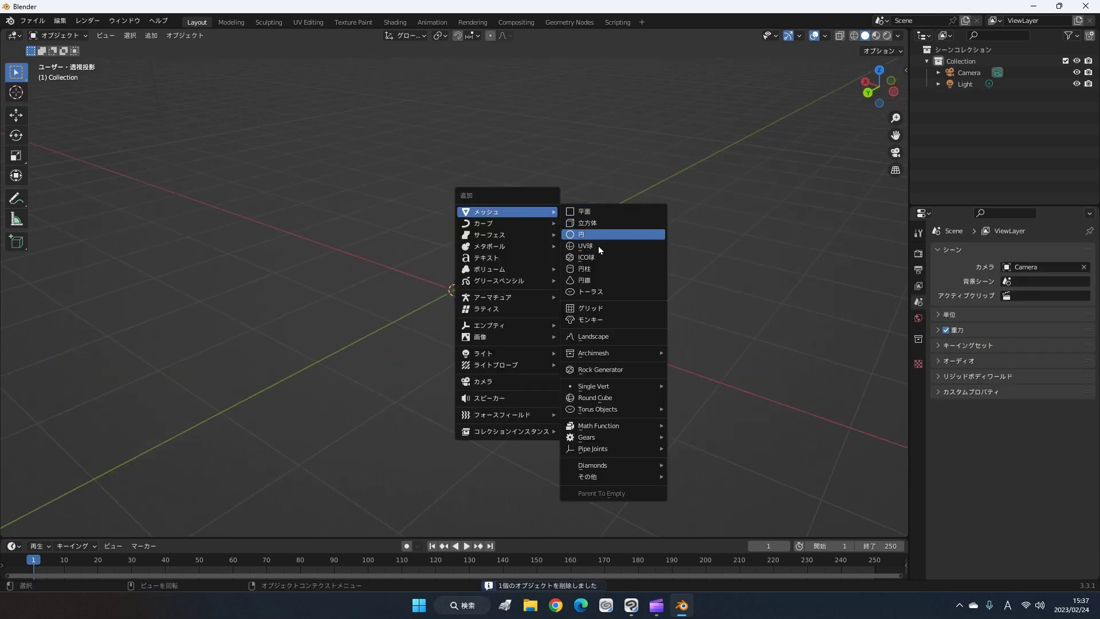
{"action": "left_click", "coordinate": [604, 294]}
{"action": "mouse_move", "coordinate": [570, 332]}
{"action": "middle_mouse_down"}
{"action": "mouse_move", "coordinate": [560, 445]}
{"action": "mouse_move", "coordinate": [579, 343]}
{"action": "mouse_move", "coordinate": [592, 431]}
{"action": "mouse_move", "coordinate": [609, 137]}
{"action": "mouse_move", "coordinate": [610, 297]}
{"action": "middle_mouse_up"}
{"action": "scroll", "coordinate": [562, 419], "scroll_direction": "up", "scroll_amount": 3}
{"action": "key", "text": "KP_7"}
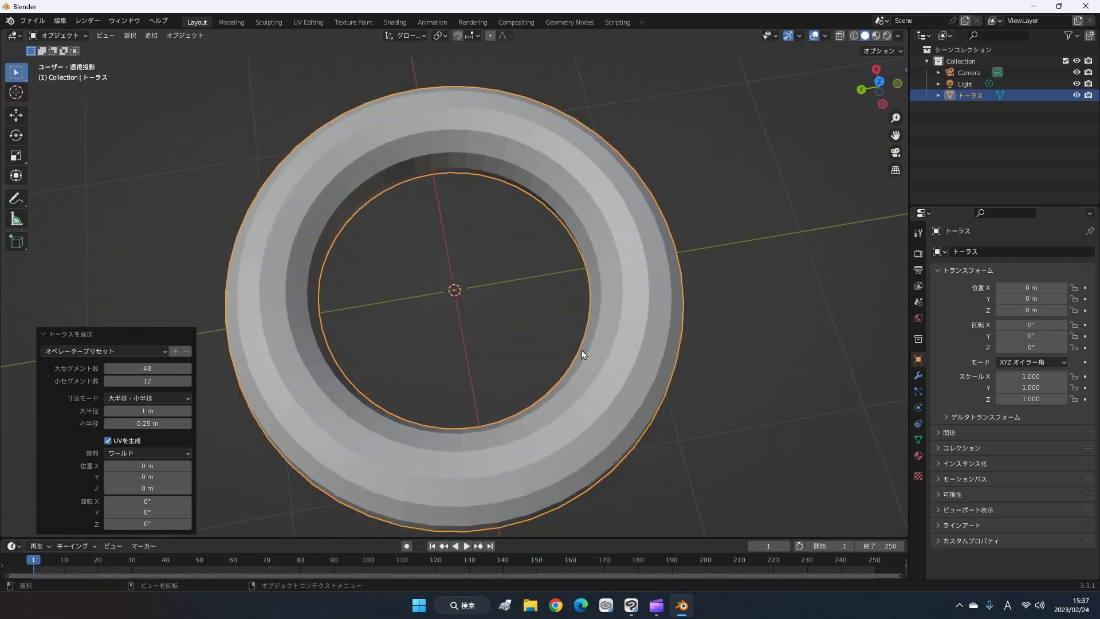
{"action": "scroll", "coordinate": [582, 349], "scroll_direction": "down", "scroll_amount": 2}
{"action": "mouse_move", "coordinate": [576, 356]}
{"action": "middle_mouse_down"}
{"action": "mouse_move", "coordinate": [595, 298]}
{"action": "mouse_move", "coordinate": [590, 370]}
{"action": "middle_mouse_up"}
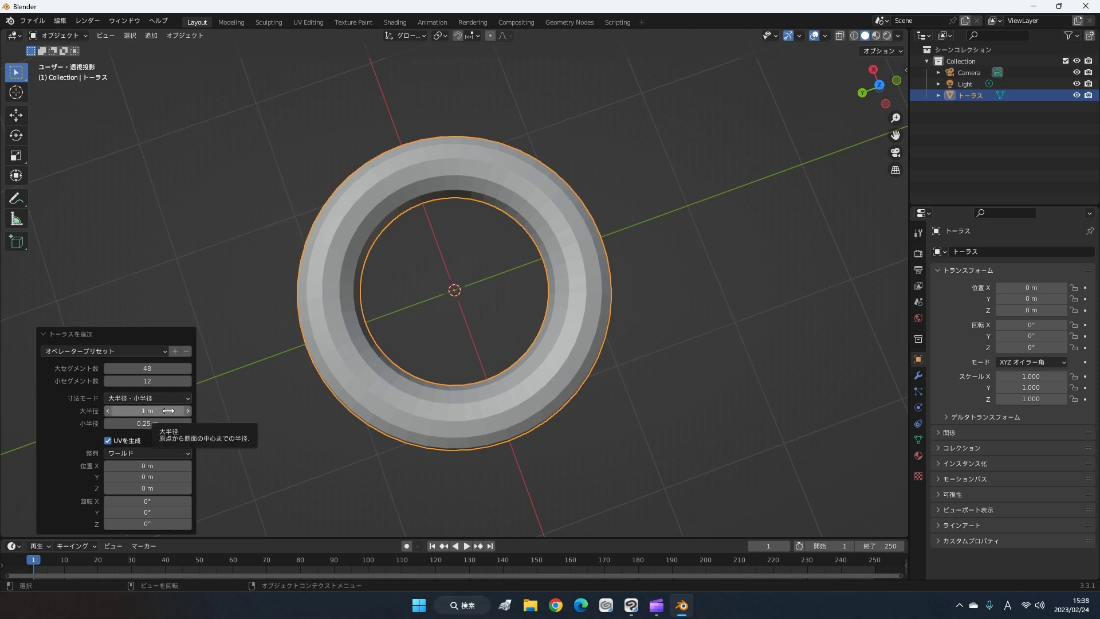
Step: Enlarge the torus's major radius to 1.5 m, inspect it, then delete it
{"action": "mouse_move", "coordinate": [168, 410]}
{"action": "left_mouse_down"}
{"action": "mouse_move", "coordinate": [297, 429]}
{"action": "mouse_move", "coordinate": [181, 411]}
{"action": "mouse_move", "coordinate": [172, 431]}
{"action": "mouse_move", "coordinate": [198, 438]}
{"action": "mouse_move", "coordinate": [156, 428]}
{"action": "mouse_move", "coordinate": [202, 438]}
{"action": "mouse_move", "coordinate": [154, 427]}
{"action": "left_mouse_up"}
{"action": "mouse_move", "coordinate": [350, 432]}
{"action": "middle_mouse_down"}
{"action": "mouse_move", "coordinate": [528, 229]}
{"action": "mouse_move", "coordinate": [557, 418]}
{"action": "mouse_move", "coordinate": [551, 471]}
{"action": "mouse_move", "coordinate": [562, 344]}
{"action": "mouse_move", "coordinate": [612, 213]}
{"action": "mouse_move", "coordinate": [628, 346]}
{"action": "mouse_move", "coordinate": [619, 434]}
{"action": "mouse_move", "coordinate": [601, 423]}
{"action": "middle_mouse_up"}
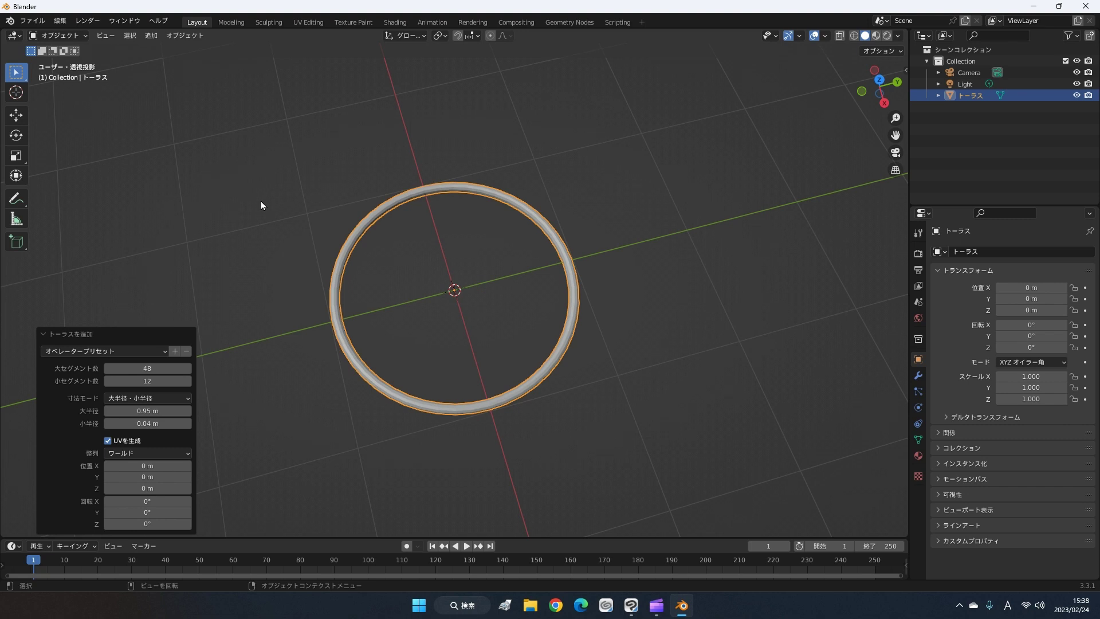
{"action": "key", "text": "Delete"}
{"action": "middle_click_drag", "start_coordinate": [411, 346], "coordinate": [406, 318]}
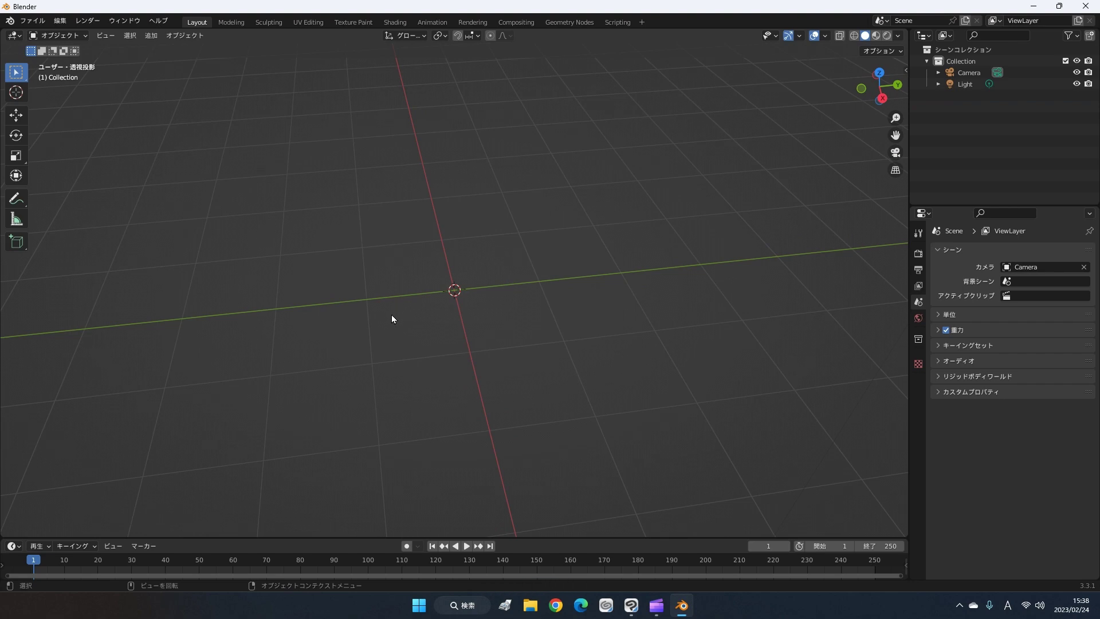
{"action": "key", "text": "shift+a"}
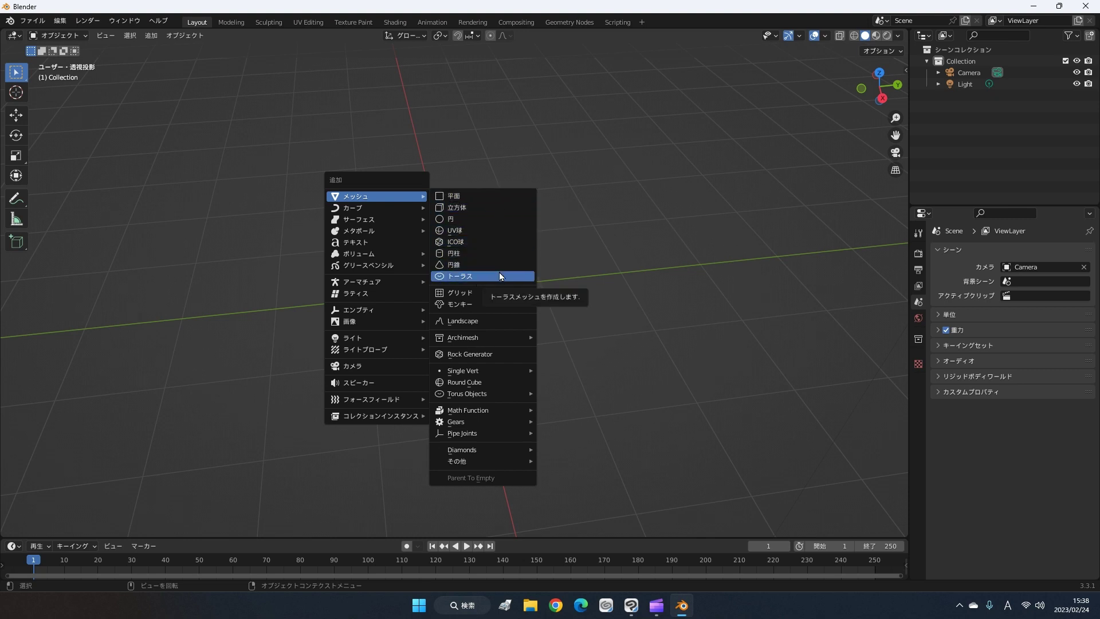
Step: Add a Suzanne monkey head mesh and orbit around it
{"action": "left_click", "coordinate": [479, 301]}
{"action": "mouse_move", "coordinate": [479, 301]}
{"action": "middle_mouse_down"}
{"action": "mouse_move", "coordinate": [603, 232]}
{"action": "mouse_move", "coordinate": [683, 225]}
{"action": "mouse_move", "coordinate": [680, 259]}
{"action": "mouse_move", "coordinate": [573, 241]}
{"action": "mouse_move", "coordinate": [568, 304]}
{"action": "mouse_move", "coordinate": [531, 303]}
{"action": "mouse_move", "coordinate": [455, 211]}
{"action": "mouse_move", "coordinate": [728, 291]}
{"action": "mouse_move", "coordinate": [709, 332]}
{"action": "mouse_move", "coordinate": [600, 342]}
{"action": "mouse_move", "coordinate": [496, 317]}
{"action": "mouse_move", "coordinate": [495, 346]}
{"action": "mouse_move", "coordinate": [514, 350]}
{"action": "mouse_move", "coordinate": [539, 292]}
{"action": "mouse_move", "coordinate": [540, 304]}
{"action": "mouse_move", "coordinate": [624, 310]}
{"action": "mouse_move", "coordinate": [596, 304]}
{"action": "mouse_move", "coordinate": [536, 245]}
{"action": "mouse_move", "coordinate": [551, 190]}
{"action": "mouse_move", "coordinate": [557, 233]}
{"action": "mouse_move", "coordinate": [540, 288]}
{"action": "mouse_move", "coordinate": [466, 283]}
{"action": "mouse_move", "coordinate": [496, 252]}
{"action": "middle_mouse_up"}
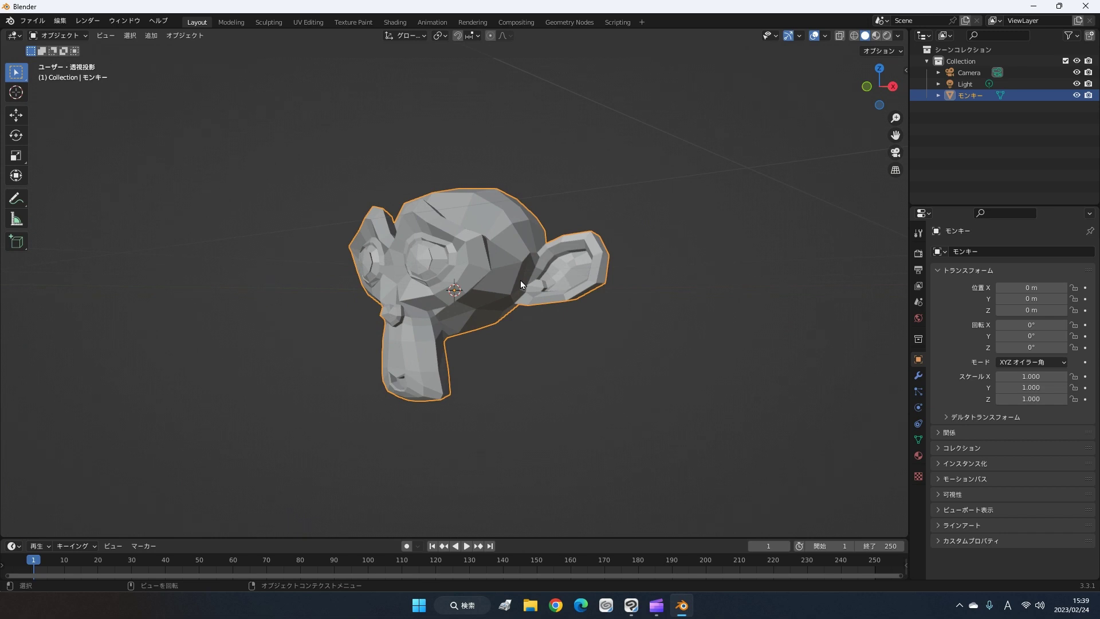
{"action": "key", "text": "shift+a"}
{"action": "middle_click_drag", "start_coordinate": [451, 240], "coordinate": [549, 259]}
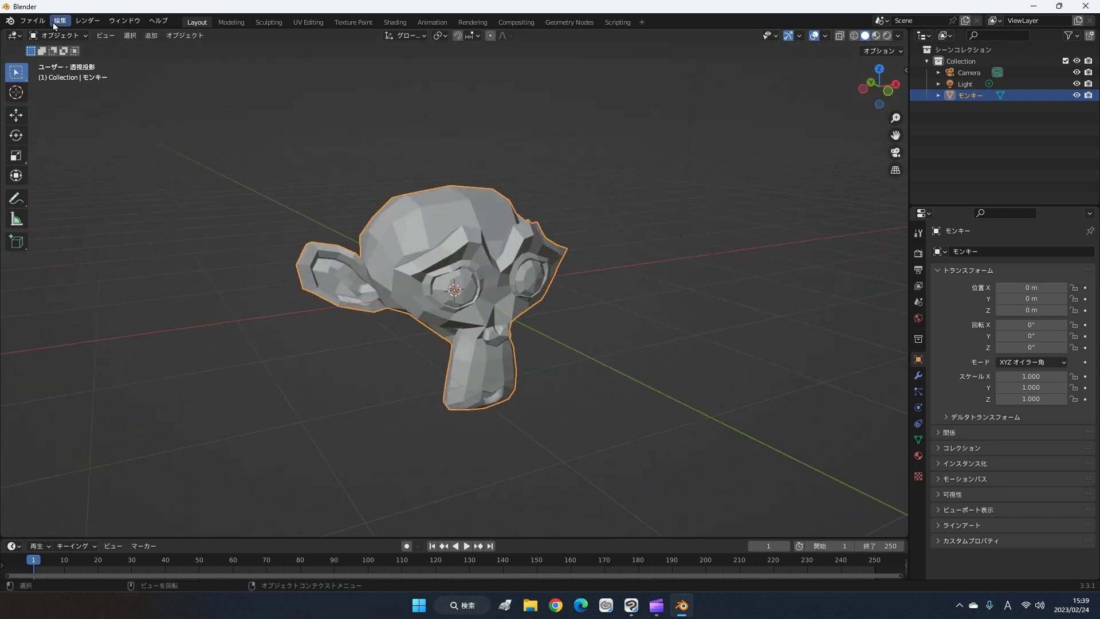
{"action": "key", "text": "shift+a"}
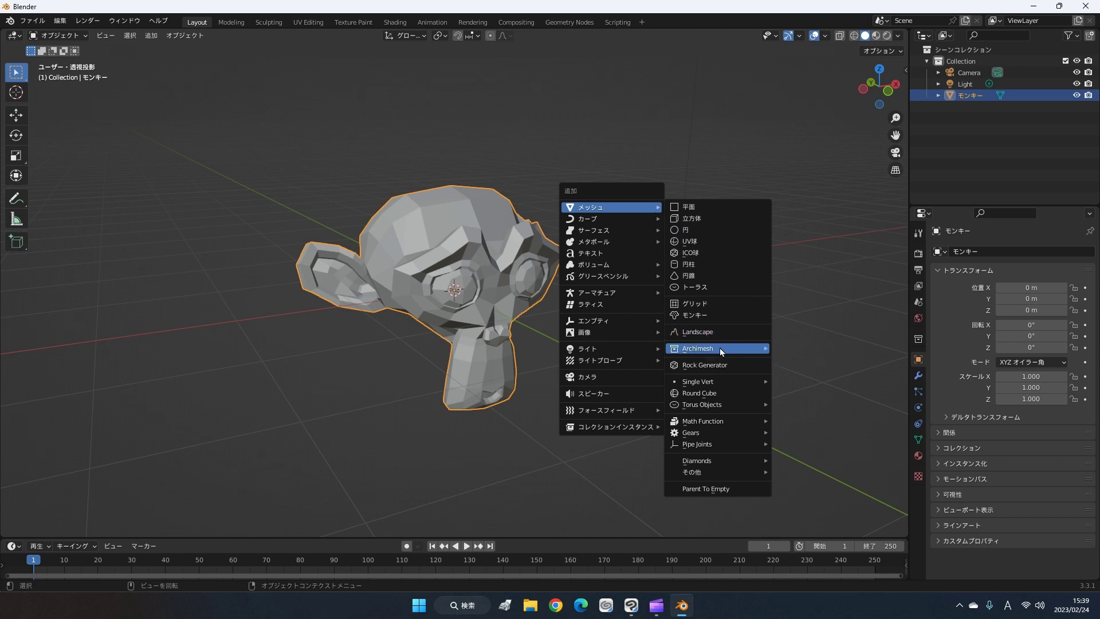
Step: Add a Landscape mesh and delete the monkey head
{"action": "left_click", "coordinate": [684, 331]}
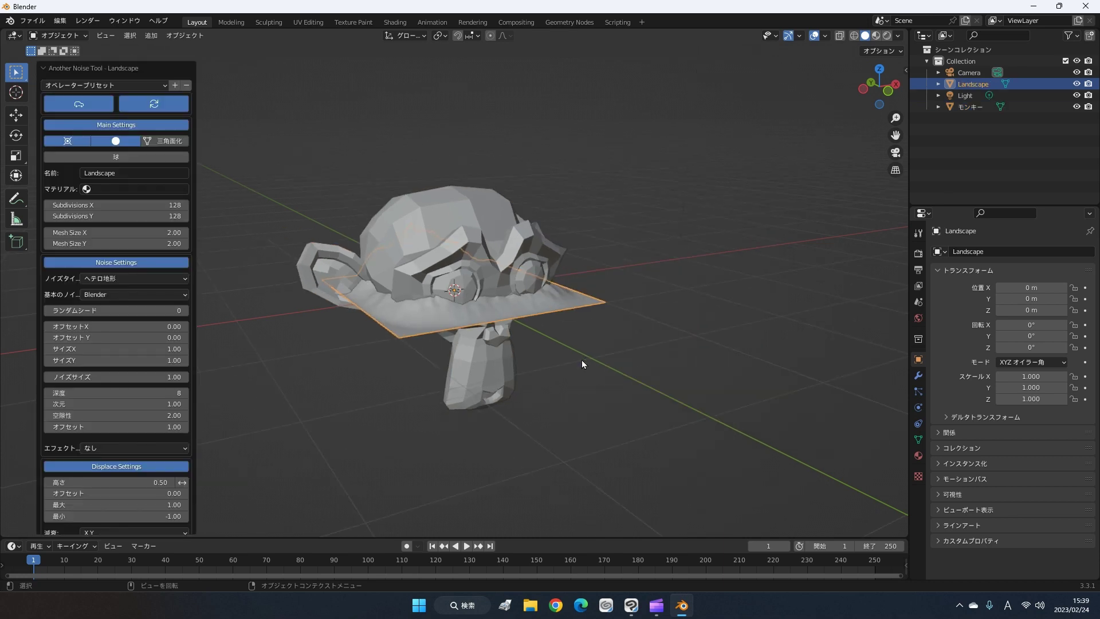
{"action": "left_click", "coordinate": [513, 355]}
{"action": "scroll", "coordinate": [533, 332], "scroll_direction": "down", "scroll_amount": 2}
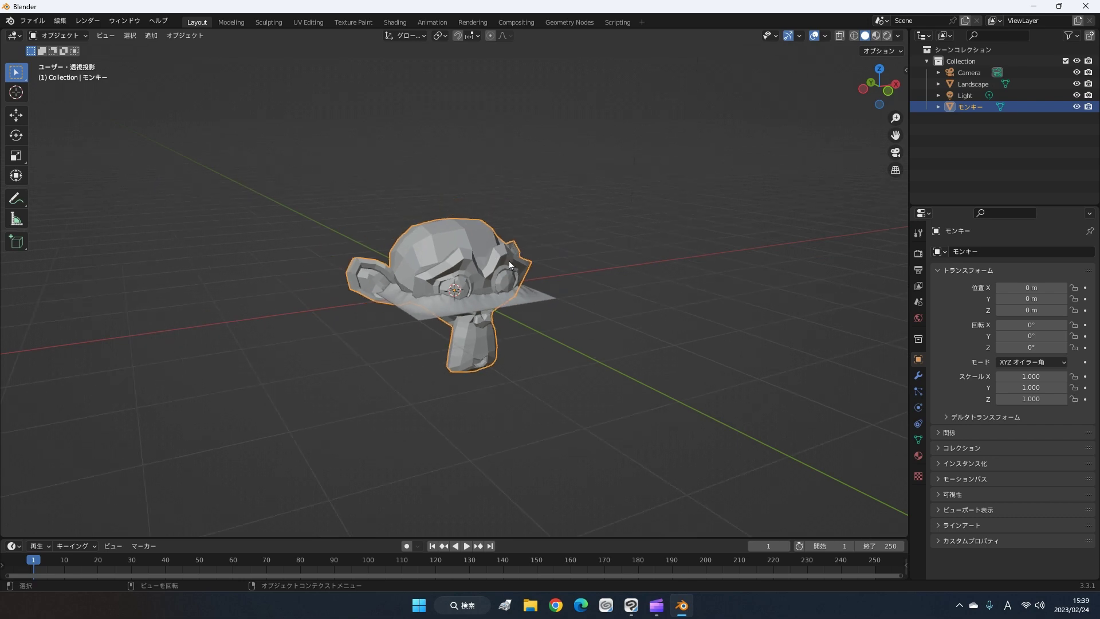
{"action": "key", "text": "Delete"}
Step: Scale the Landscape to about 5.848, orbit around it, then delete it
{"action": "left_click", "coordinate": [492, 301]}
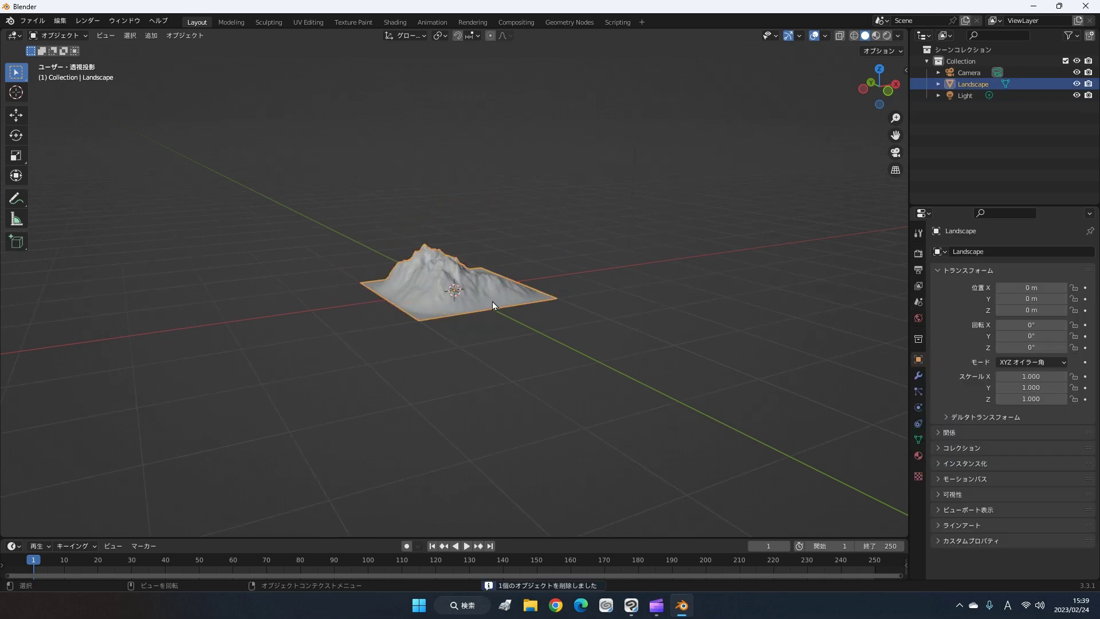
{"action": "key", "text": "s"}
{"action": "left_click", "coordinate": [675, 355]}
{"action": "mouse_move", "coordinate": [675, 356]}
{"action": "middle_mouse_down"}
{"action": "mouse_move", "coordinate": [597, 375]}
{"action": "mouse_move", "coordinate": [535, 367]}
{"action": "mouse_move", "coordinate": [496, 391]}
{"action": "mouse_move", "coordinate": [434, 359]}
{"action": "mouse_move", "coordinate": [464, 395]}
{"action": "mouse_move", "coordinate": [487, 386]}
{"action": "middle_mouse_up"}
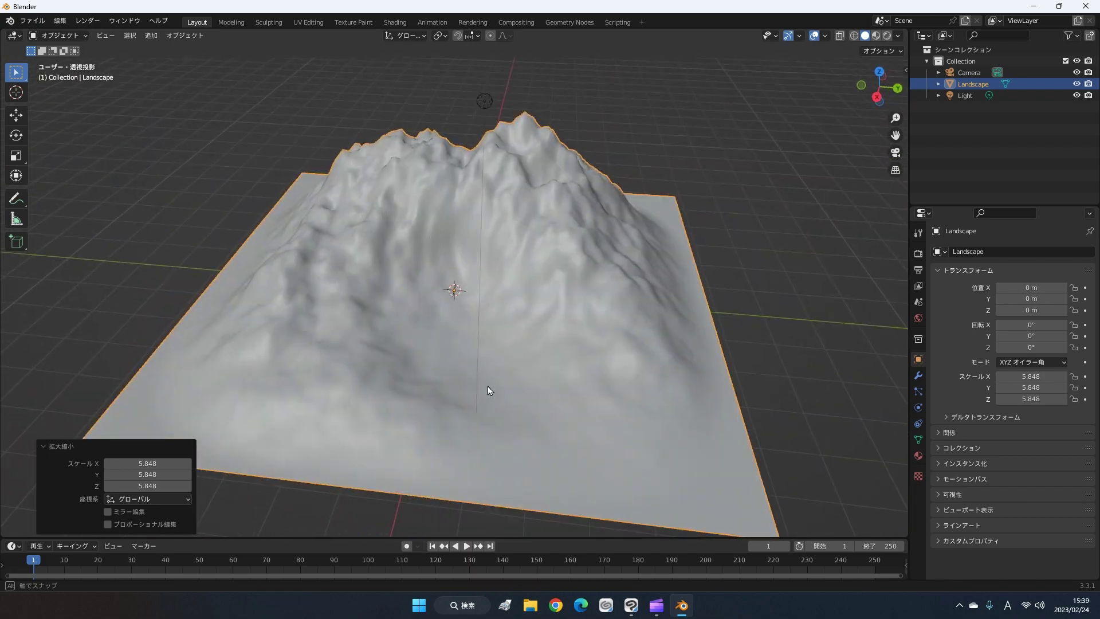
{"action": "mouse_move", "coordinate": [423, 351]}
{"action": "middle_mouse_down"}
{"action": "mouse_move", "coordinate": [508, 277]}
{"action": "mouse_move", "coordinate": [599, 278]}
{"action": "mouse_move", "coordinate": [666, 249]}
{"action": "mouse_move", "coordinate": [688, 270]}
{"action": "mouse_move", "coordinate": [661, 353]}
{"action": "mouse_move", "coordinate": [517, 367]}
{"action": "mouse_move", "coordinate": [432, 340]}
{"action": "mouse_move", "coordinate": [470, 318]}
{"action": "middle_mouse_up"}
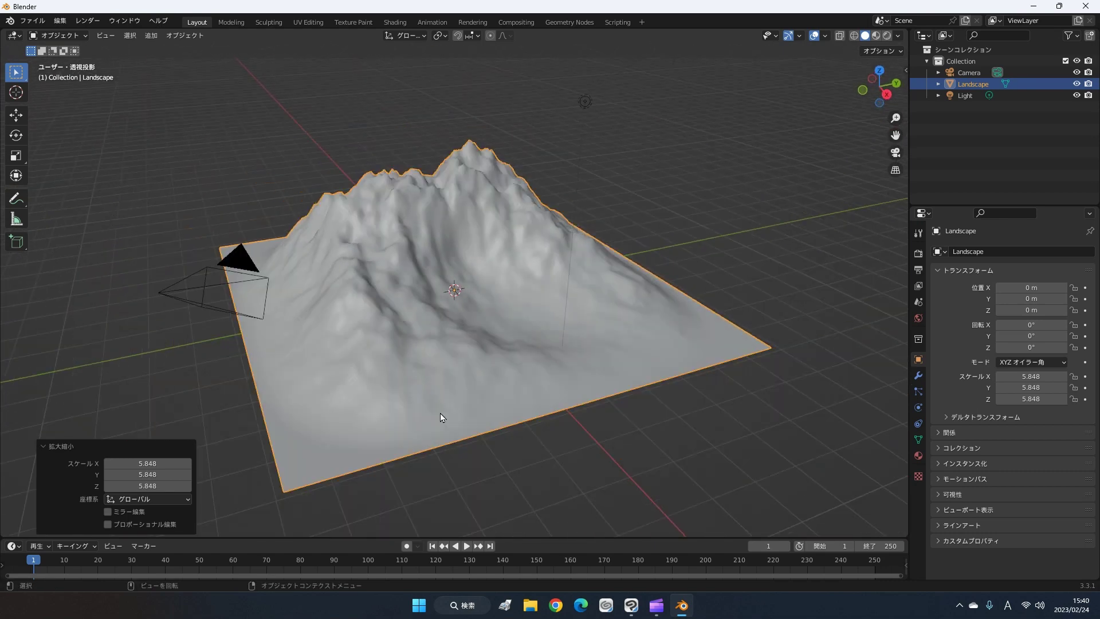
{"action": "key", "text": "Delete"}
{"action": "key", "text": "shift+a"}
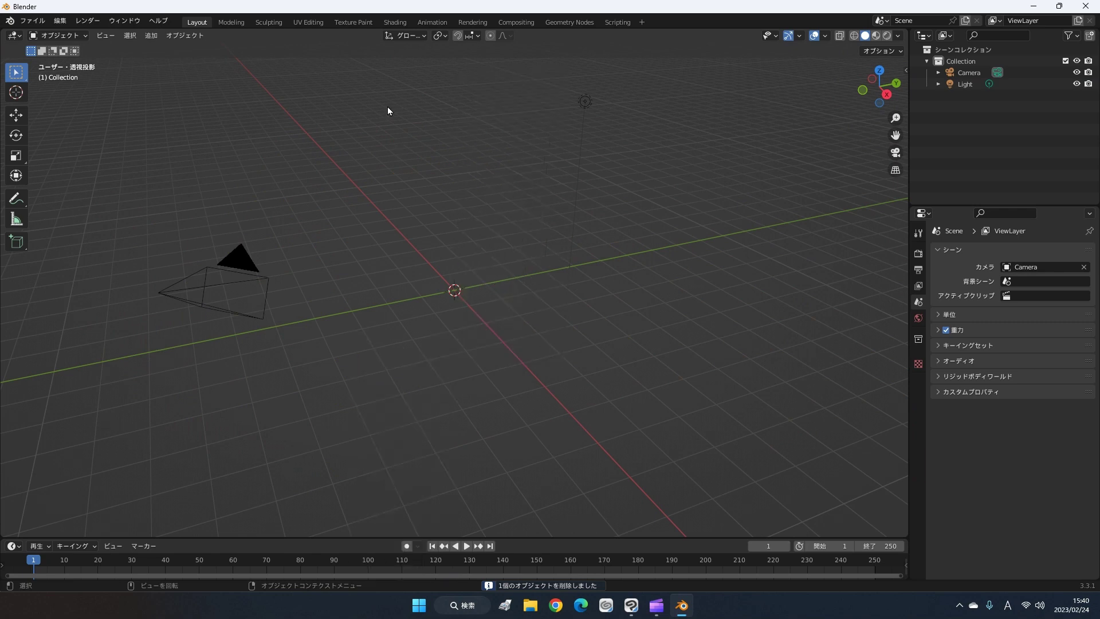
{"action": "key", "text": "shift+a"}
{"action": "mouse_move", "coordinate": [459, 247]}
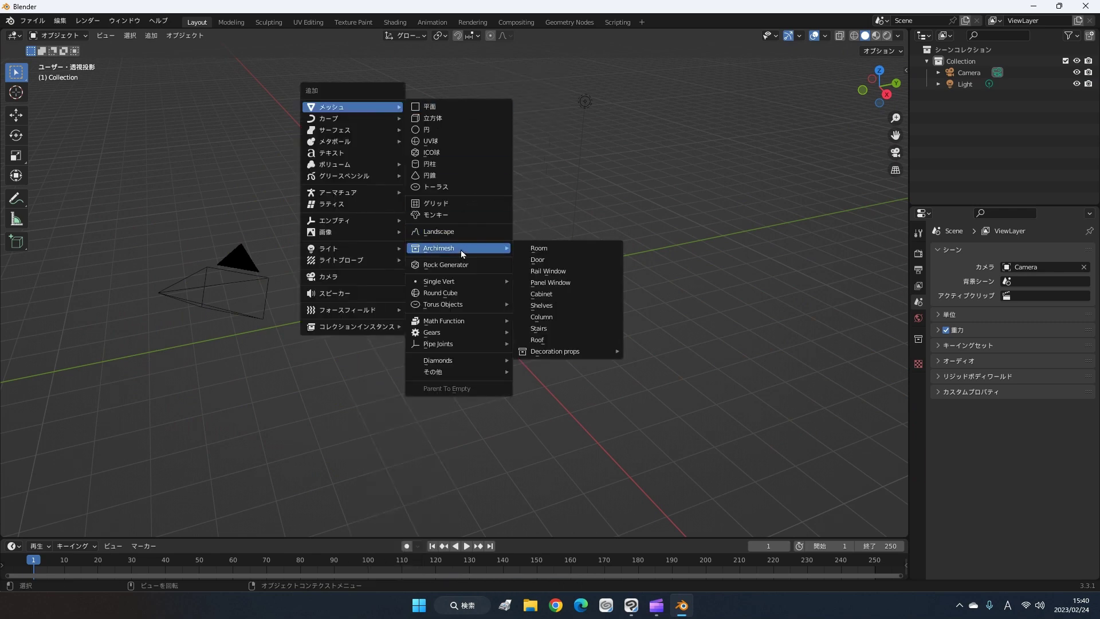
{"action": "left_click", "coordinate": [575, 249]}
{"action": "mouse_move", "coordinate": [493, 319]}
{"action": "middle_mouse_down"}
{"action": "mouse_move", "coordinate": [618, 302]}
{"action": "mouse_move", "coordinate": [504, 319]}
{"action": "mouse_move", "coordinate": [601, 274]}
{"action": "mouse_move", "coordinate": [616, 328]}
{"action": "mouse_move", "coordinate": [435, 334]}
{"action": "mouse_move", "coordinate": [459, 315]}
{"action": "mouse_move", "coordinate": [375, 307]}
{"action": "mouse_move", "coordinate": [479, 301]}
{"action": "mouse_move", "coordinate": [475, 327]}
{"action": "mouse_move", "coordinate": [430, 318]}
{"action": "mouse_move", "coordinate": [562, 307]}
{"action": "mouse_move", "coordinate": [526, 327]}
{"action": "mouse_move", "coordinate": [535, 235]}
{"action": "middle_mouse_up"}
{"action": "left_click", "coordinate": [484, 291]}
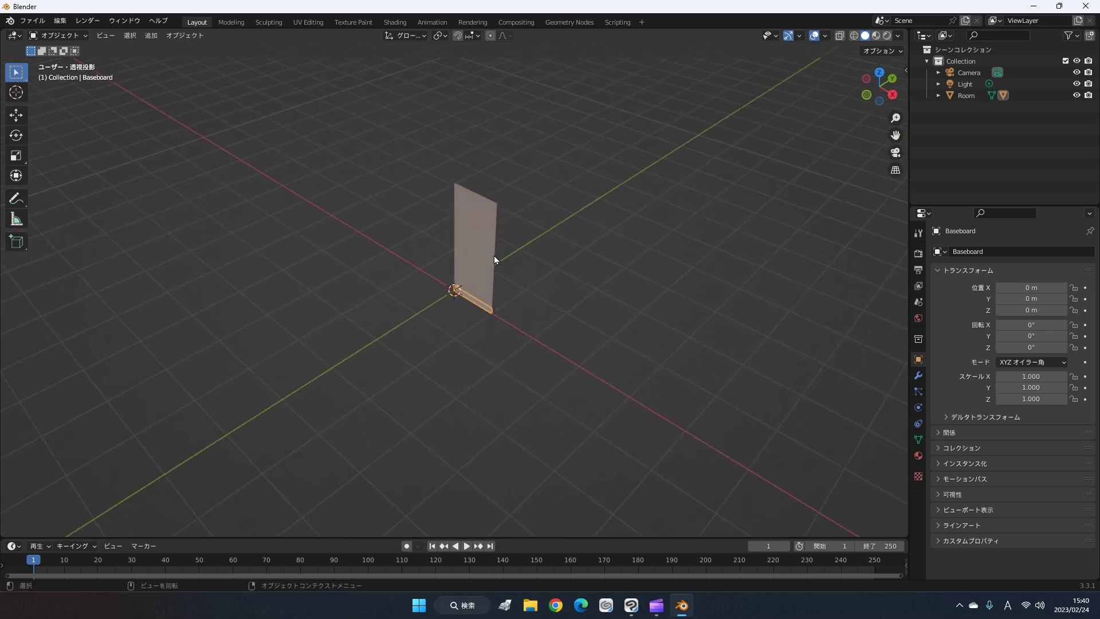
{"action": "mouse_move", "coordinate": [486, 282]}
{"action": "middle_mouse_down"}
{"action": "mouse_move", "coordinate": [462, 310]}
{"action": "mouse_move", "coordinate": [480, 370]}
{"action": "mouse_move", "coordinate": [532, 291]}
{"action": "middle_mouse_up"}
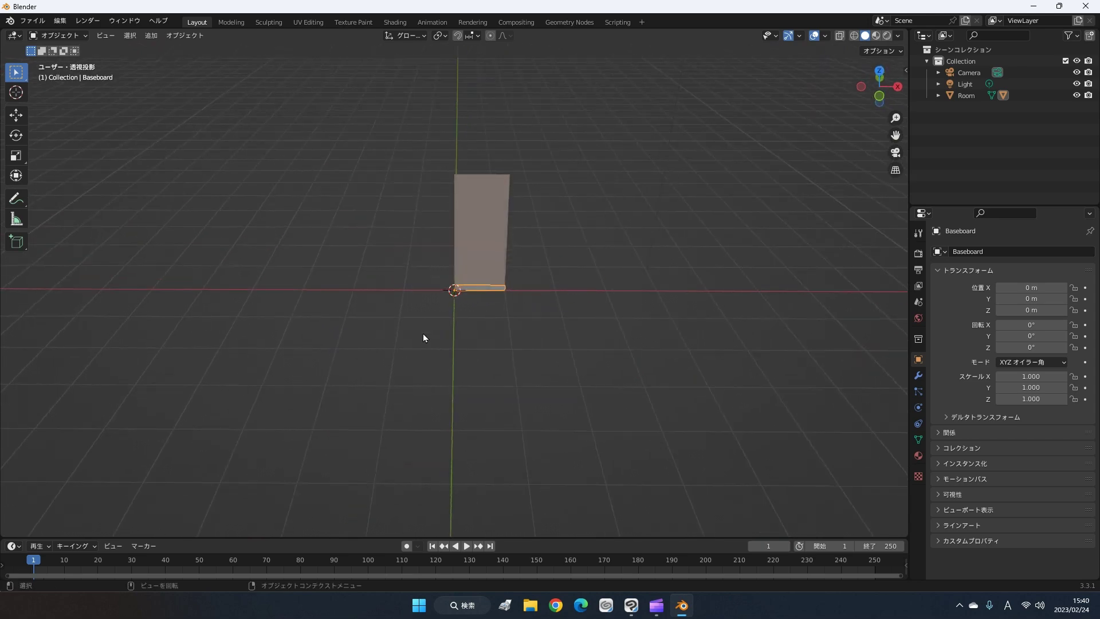
{"action": "key", "text": "Delete"}
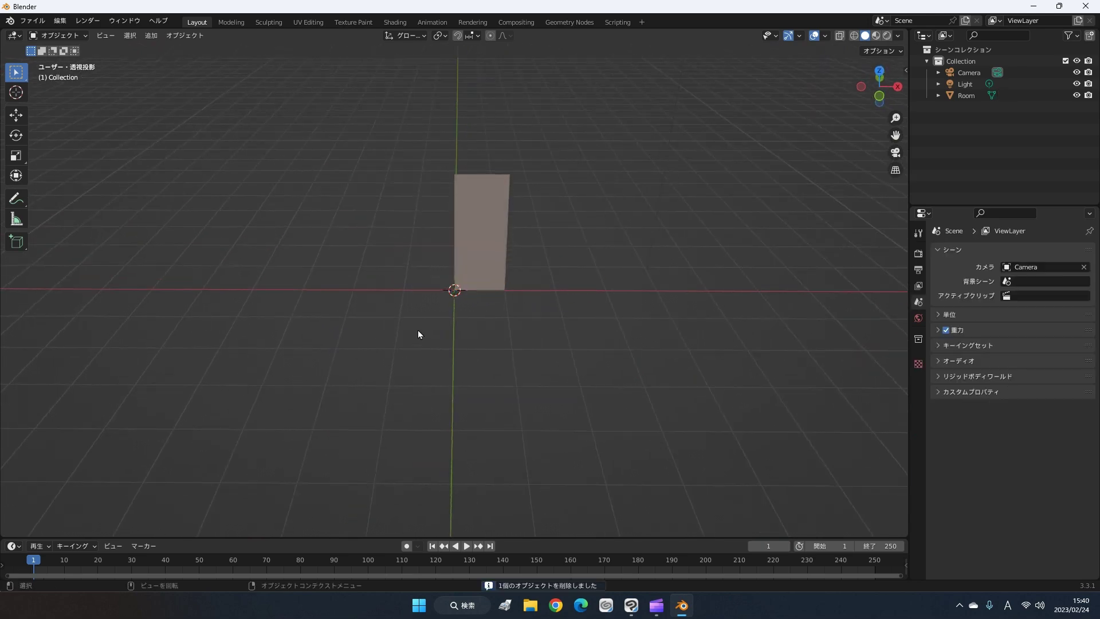
{"action": "left_click", "coordinate": [473, 221]}
{"action": "key", "text": "Delete"}
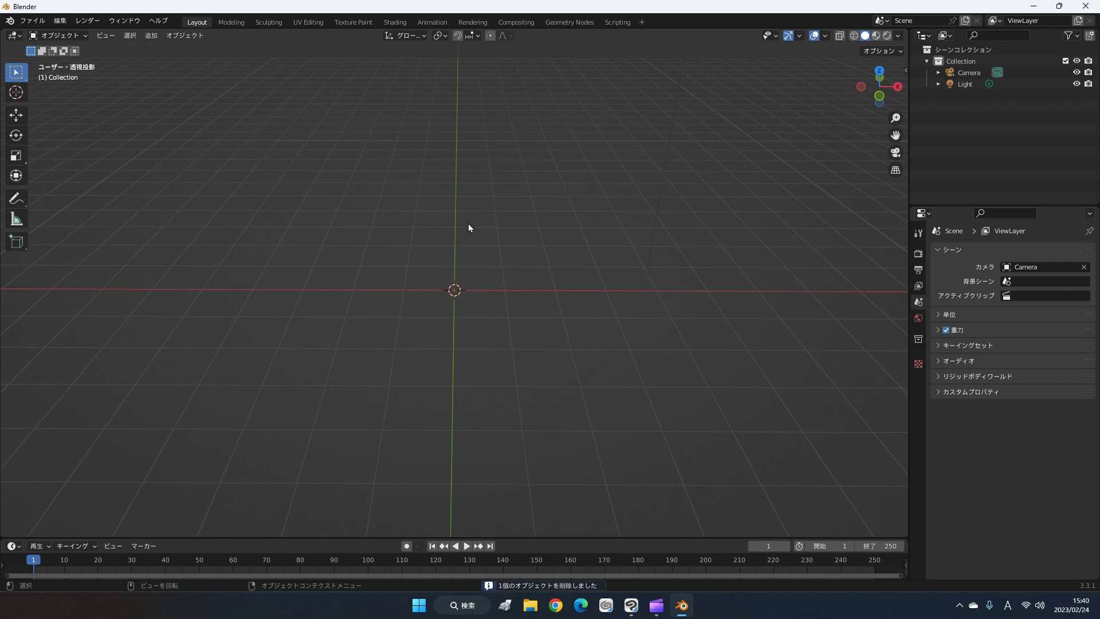
{"action": "key", "text": "shift+a"}
{"action": "key", "text": "shift+a"}
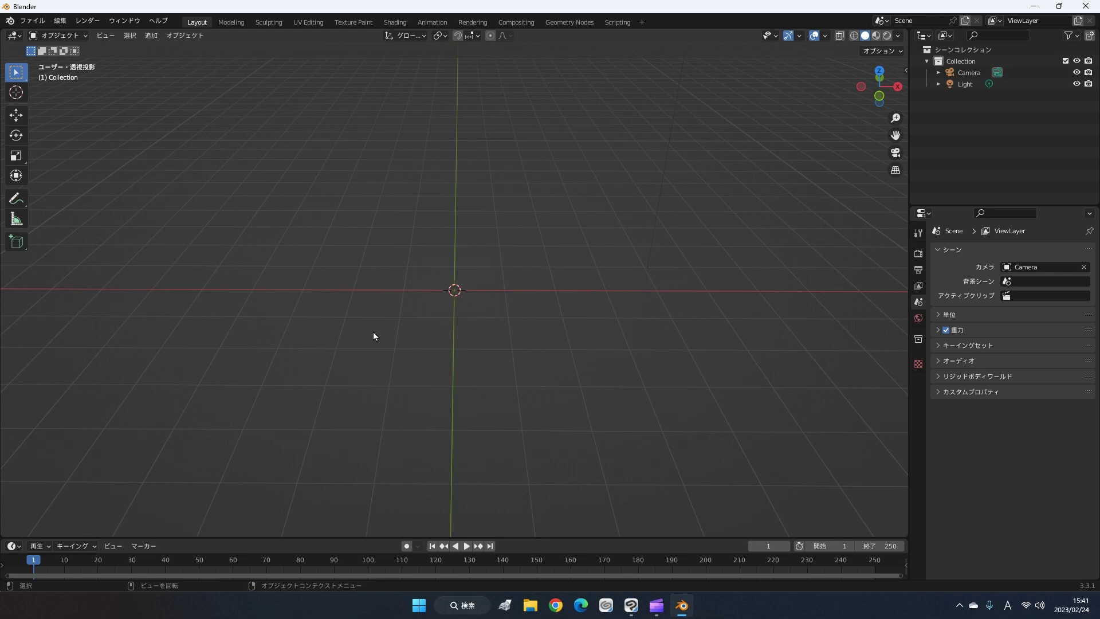
Step: Start a fresh General scene with the default cube, camera and light, dismissing the splash screen
{"action": "middle_click_drag", "start_coordinate": [371, 340], "coordinate": [433, 310]}
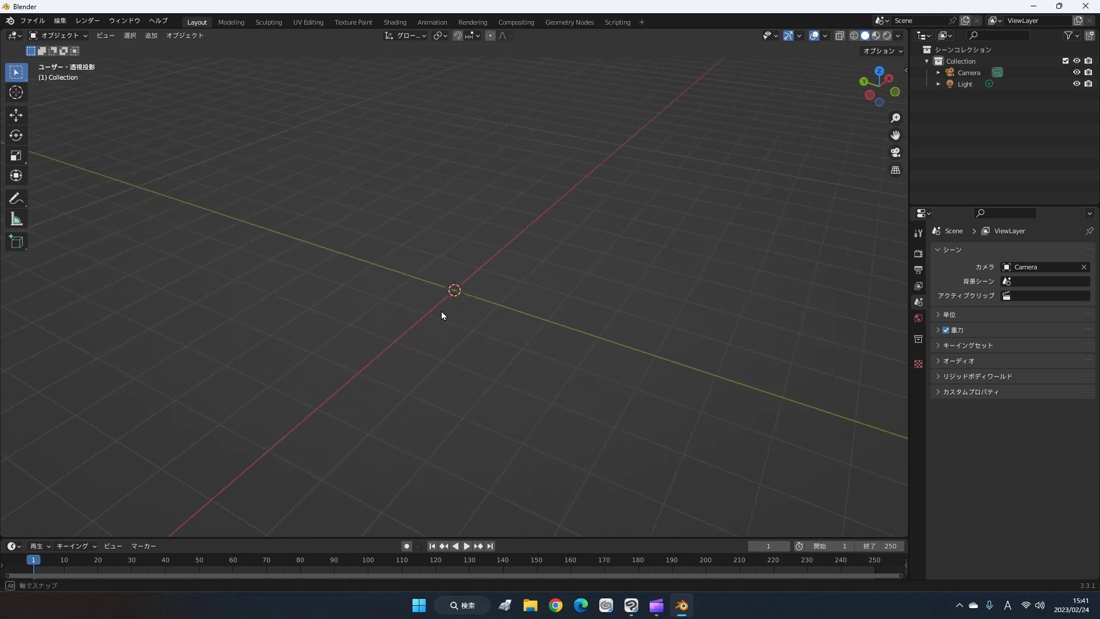
{"action": "mouse_move", "coordinate": [528, 270]}
{"action": "middle_mouse_down"}
{"action": "mouse_move", "coordinate": [466, 307]}
{"action": "mouse_move", "coordinate": [394, 292]}
{"action": "middle_mouse_up"}
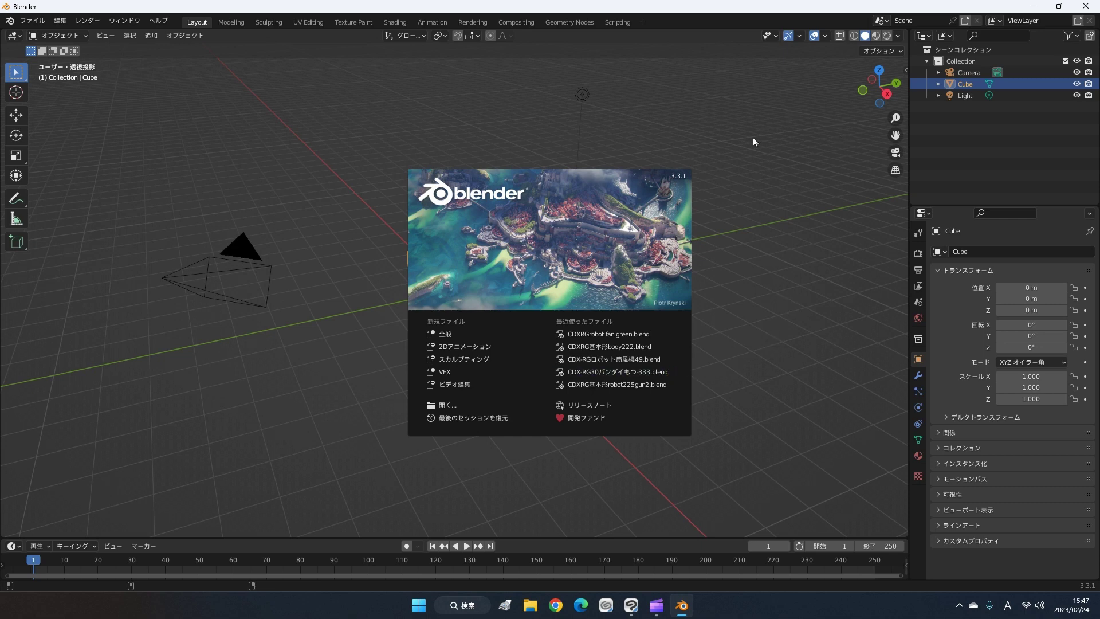
{"action": "left_click", "coordinate": [751, 166]}
Step: Orbit and zoom to view the default cube from above
{"action": "mouse_move", "coordinate": [538, 319]}
{"action": "middle_mouse_down"}
{"action": "mouse_move", "coordinate": [613, 344]}
{"action": "mouse_move", "coordinate": [587, 327]}
{"action": "mouse_move", "coordinate": [591, 358]}
{"action": "mouse_move", "coordinate": [582, 346]}
{"action": "mouse_move", "coordinate": [635, 353]}
{"action": "mouse_move", "coordinate": [621, 343]}
{"action": "middle_mouse_up"}
{"action": "scroll", "coordinate": [583, 343], "scroll_direction": "up", "scroll_amount": 1}
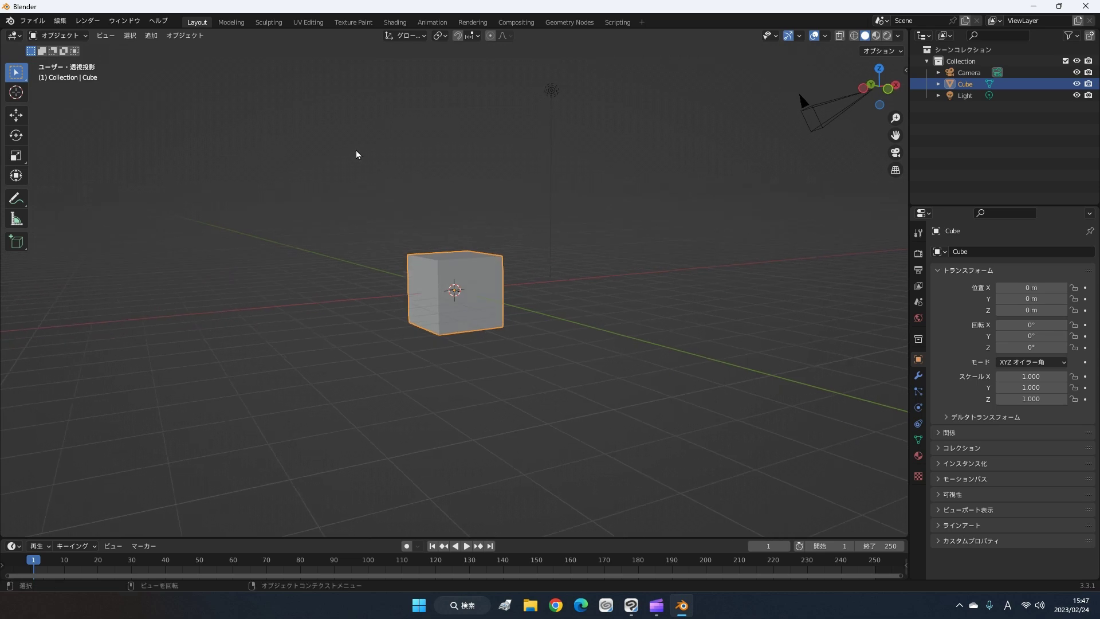
{"action": "middle_click_drag", "start_coordinate": [744, 265], "coordinate": [597, 296]}
{"action": "scroll", "coordinate": [597, 295], "scroll_direction": "down", "scroll_amount": 2}
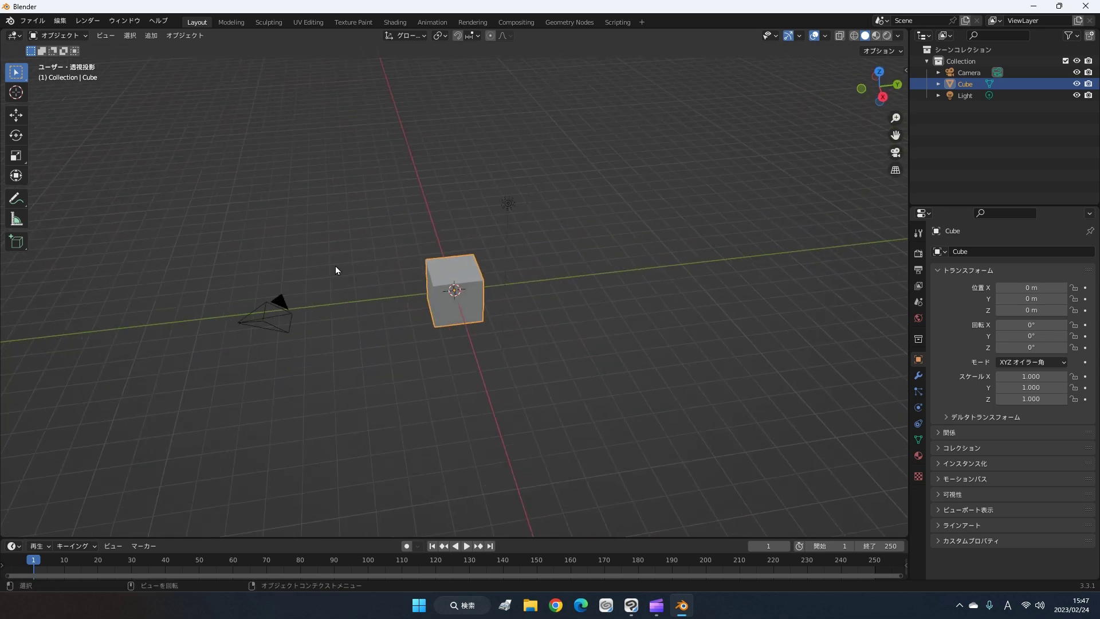
Step: Select the camera, light and cube one at a time from a top-down view
{"action": "left_click", "coordinate": [272, 317]}
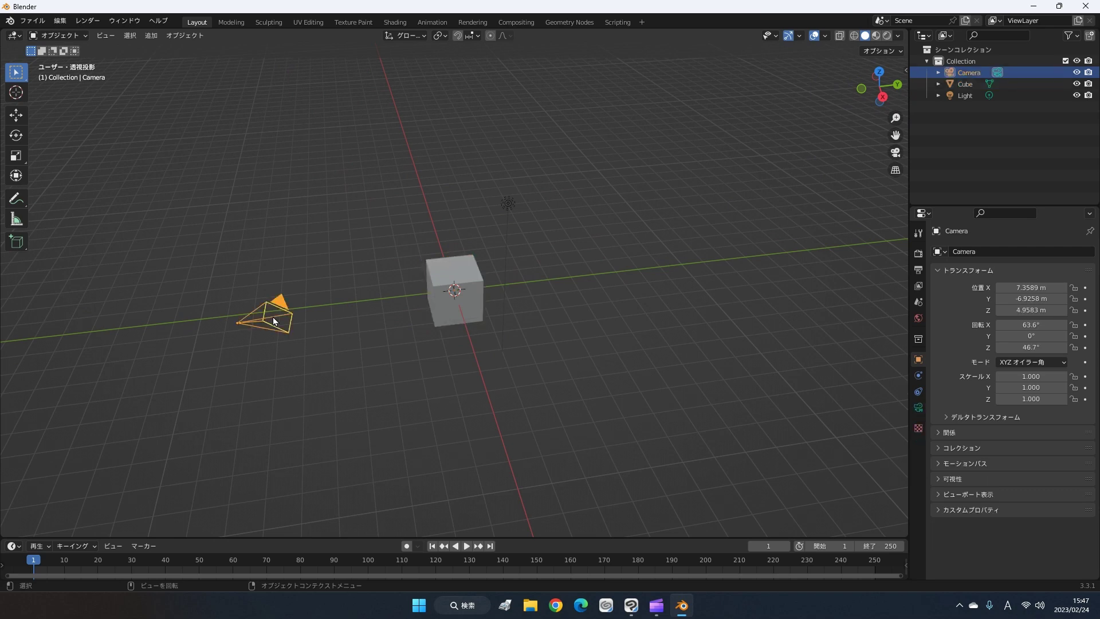
{"action": "left_click", "coordinate": [509, 205]}
{"action": "left_click", "coordinate": [473, 309]}
{"action": "mouse_move", "coordinate": [473, 310]}
{"action": "middle_mouse_down"}
{"action": "mouse_move", "coordinate": [609, 445]}
{"action": "mouse_move", "coordinate": [534, 444]}
{"action": "mouse_move", "coordinate": [476, 411]}
{"action": "mouse_move", "coordinate": [528, 400]}
{"action": "mouse_move", "coordinate": [545, 380]}
{"action": "mouse_move", "coordinate": [490, 359]}
{"action": "middle_mouse_up"}
{"action": "left_click", "coordinate": [297, 221]}
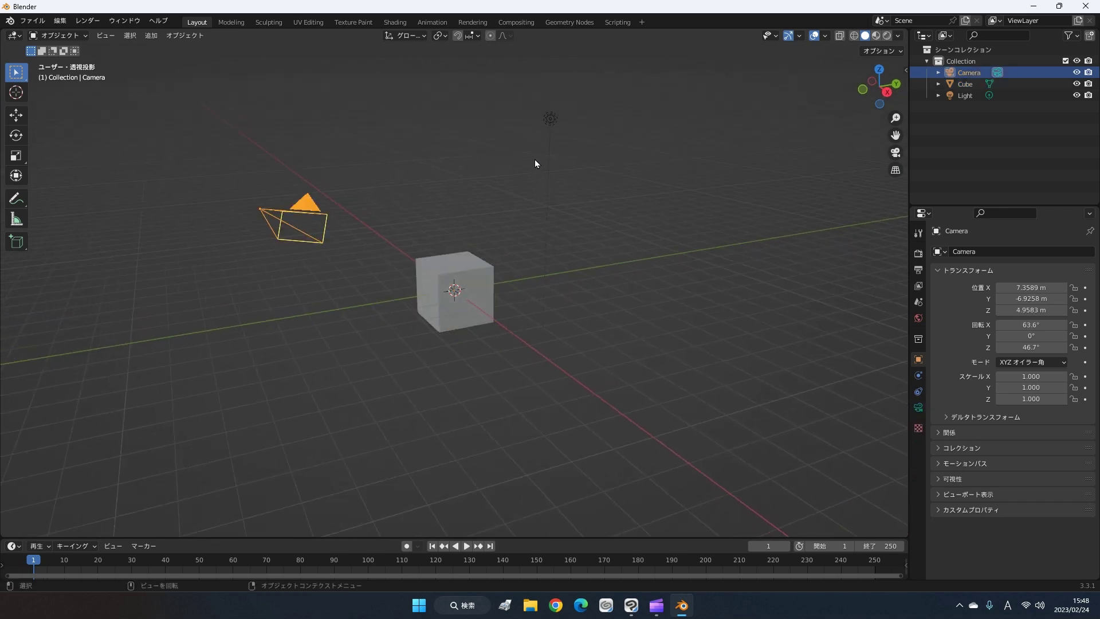
{"action": "left_click", "coordinate": [550, 119]}
{"action": "left_click", "coordinate": [324, 231]}
Step: Select all and delete the camera, cube and light, then undo to restore them
{"action": "key", "text": "a"}
{"action": "middle_click_drag", "start_coordinate": [465, 349], "coordinate": [728, 317]}
{"action": "key", "text": "Delete"}
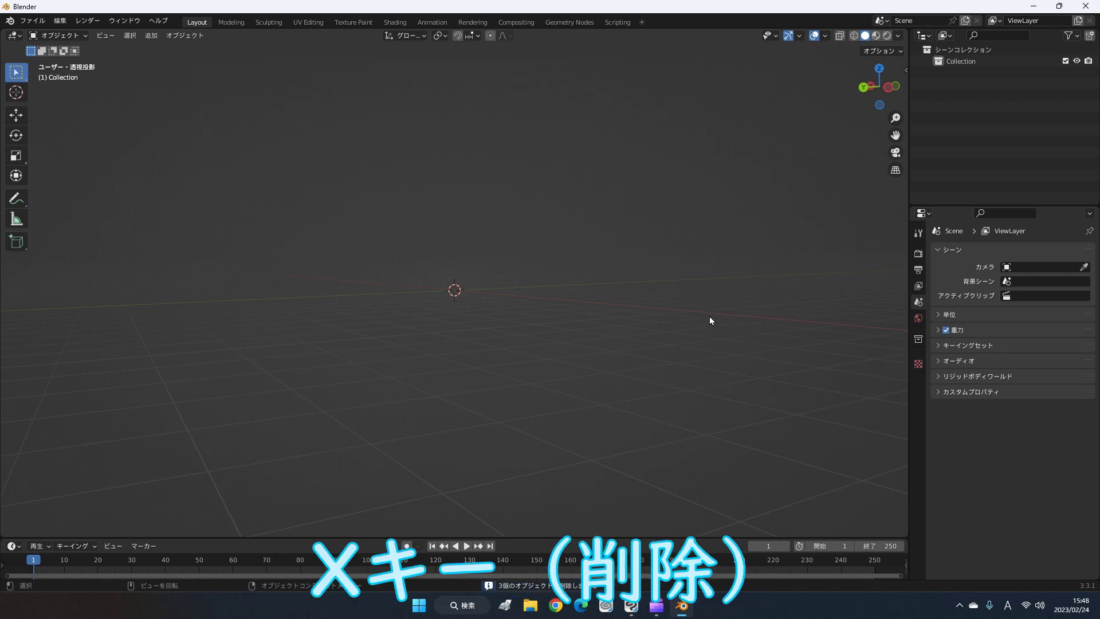
{"action": "key", "text": "ctrl+z"}
{"action": "mouse_move", "coordinate": [669, 294]}
{"action": "middle_mouse_down"}
{"action": "mouse_move", "coordinate": [647, 332]}
{"action": "mouse_move", "coordinate": [630, 313]}
{"action": "middle_mouse_up"}
Step: Box-select the camera, cube and light and delete them with X, confirming
{"action": "left_click", "coordinate": [631, 311]}
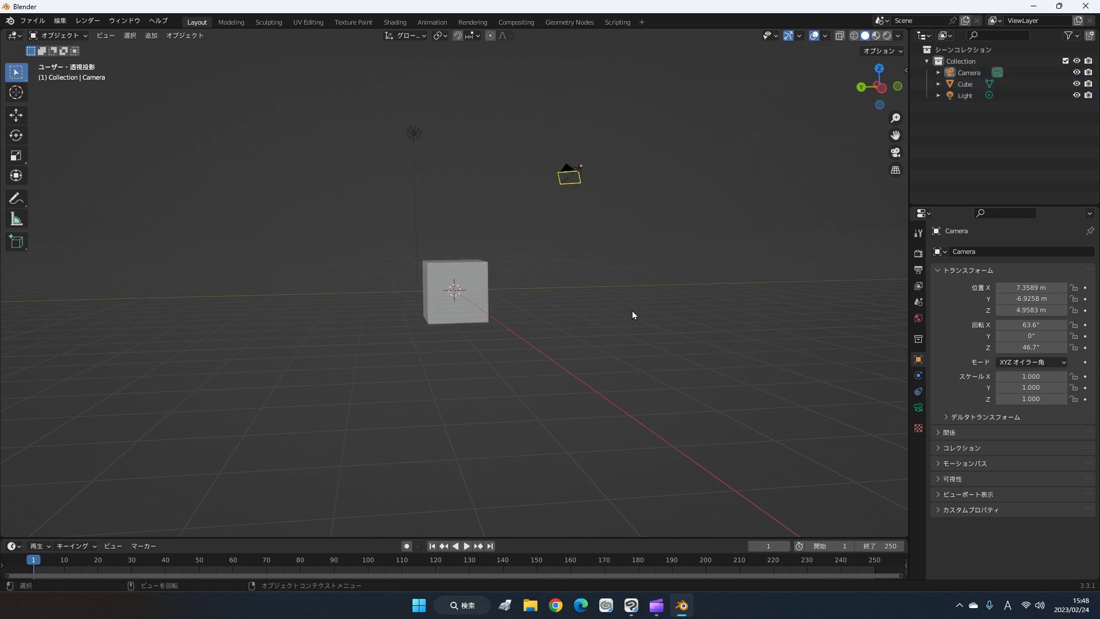
{"action": "left_click_drag", "start_coordinate": [303, 64], "coordinate": [651, 430]}
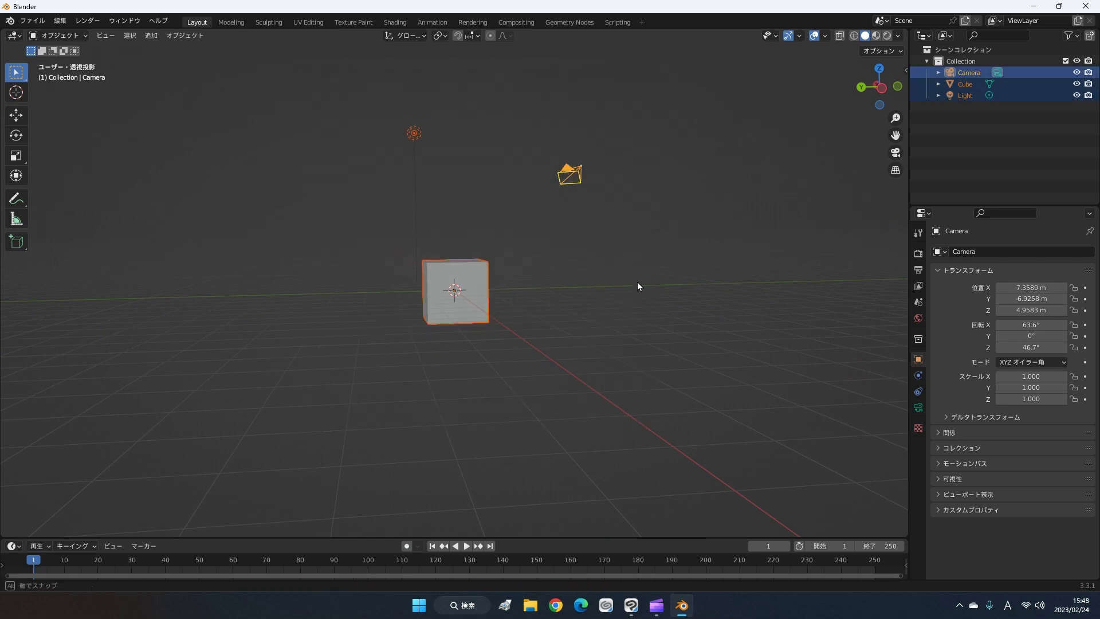
{"action": "middle_click_drag", "start_coordinate": [636, 278], "coordinate": [654, 252]}
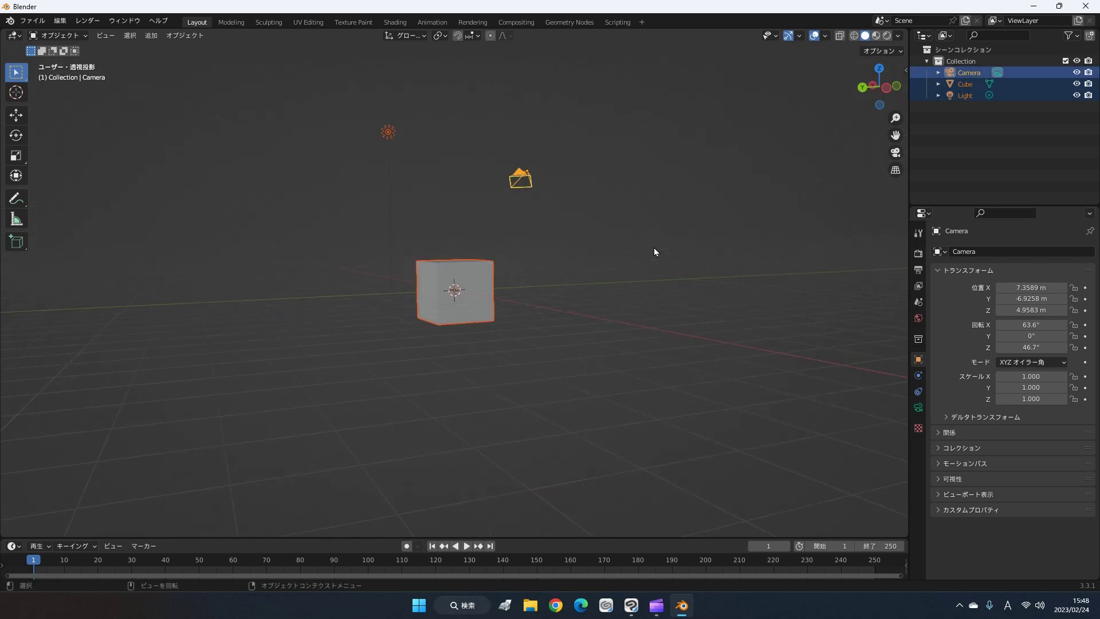
{"action": "key", "text": "x"}
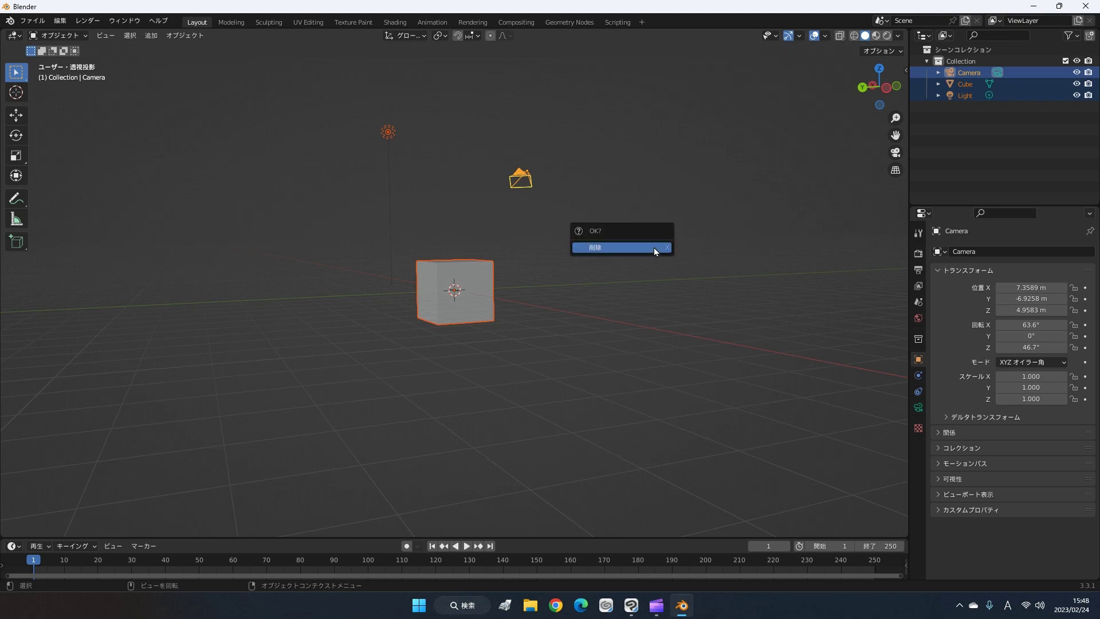
{"action": "left_click", "coordinate": [655, 247]}
{"action": "mouse_move", "coordinate": [654, 247]}
{"action": "middle_mouse_down"}
{"action": "mouse_move", "coordinate": [478, 322]}
{"action": "mouse_move", "coordinate": [497, 293]}
{"action": "middle_mouse_up"}
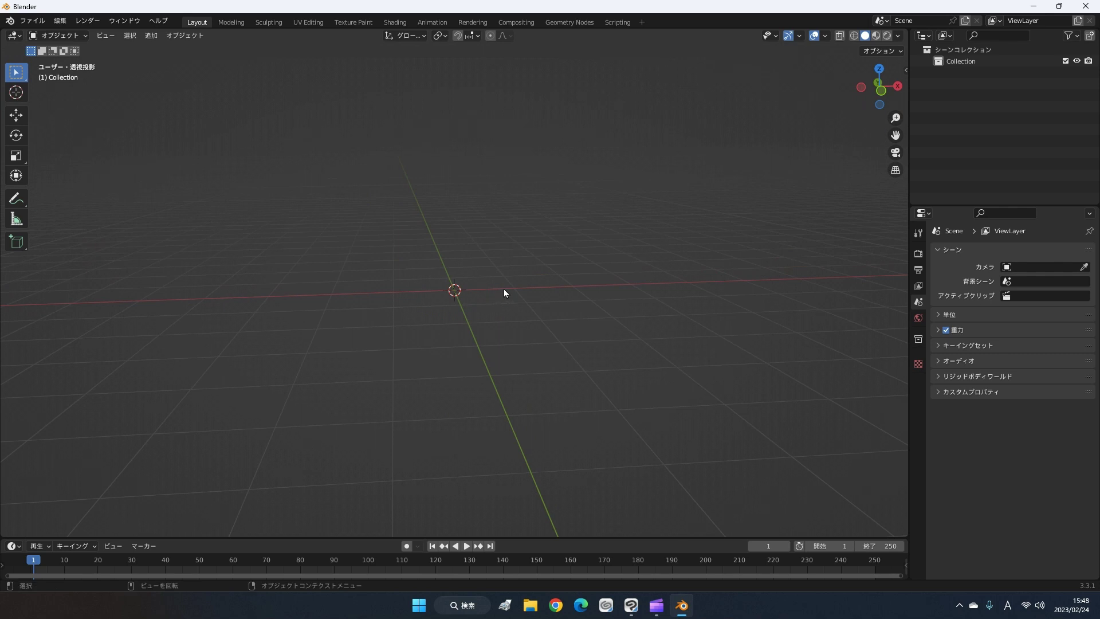
{"action": "key", "text": "shift+a"}
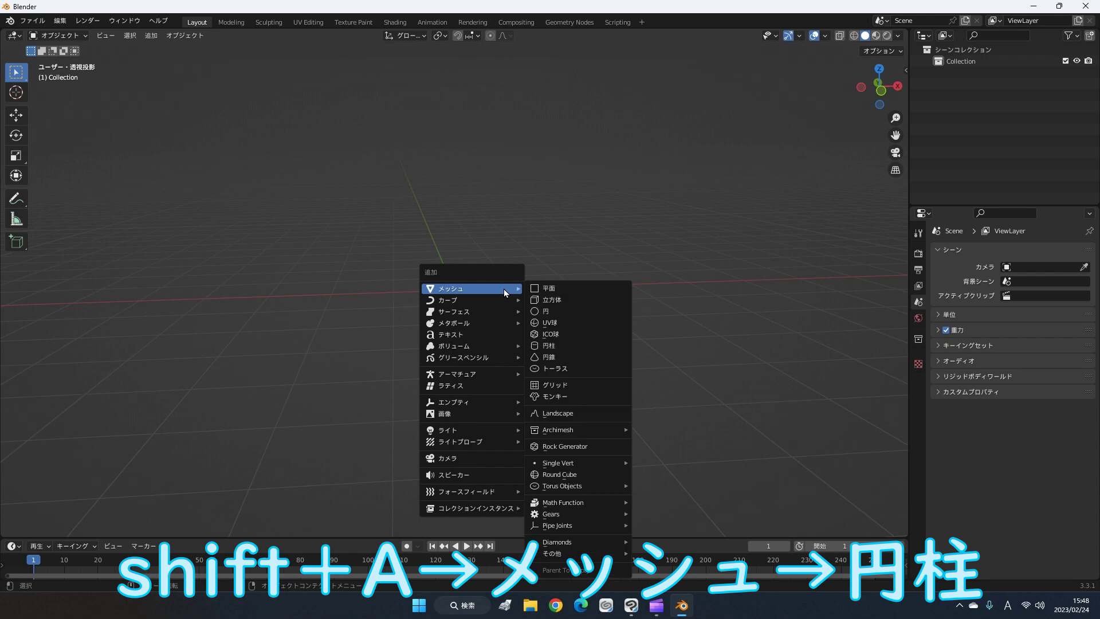
Step: Add a cylinder (円柱) at the origin and orbit and zoom to inspect its top and side
{"action": "key", "text": "shift+a"}
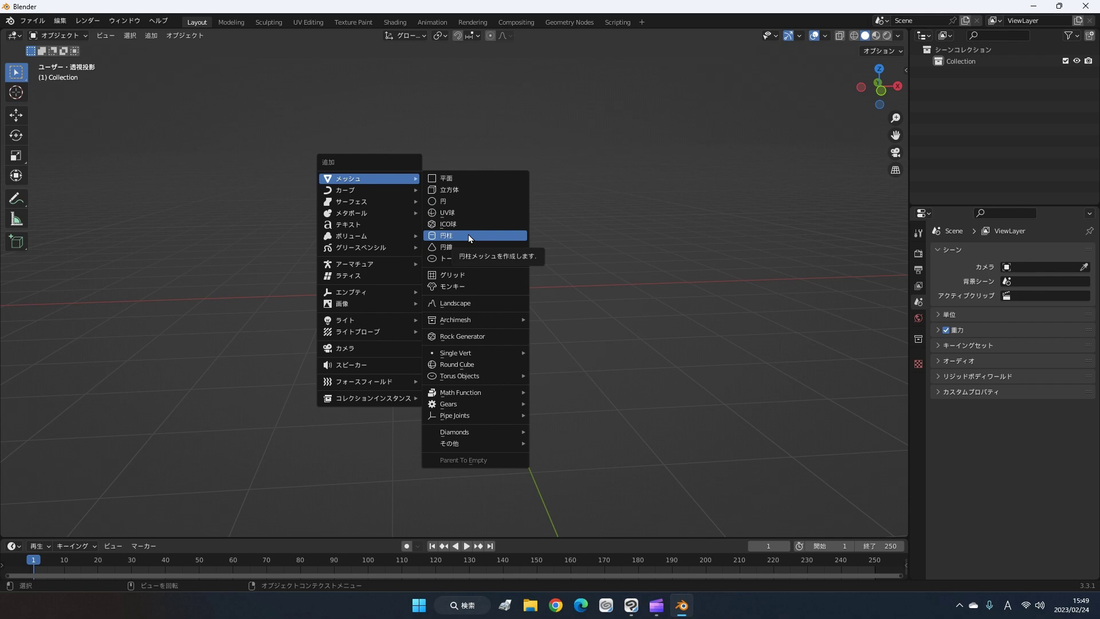
{"action": "left_click", "coordinate": [469, 235]}
{"action": "mouse_move", "coordinate": [459, 257]}
{"action": "middle_mouse_down"}
{"action": "mouse_move", "coordinate": [610, 235]}
{"action": "mouse_move", "coordinate": [678, 265]}
{"action": "mouse_move", "coordinate": [668, 337]}
{"action": "mouse_move", "coordinate": [653, 277]}
{"action": "mouse_move", "coordinate": [678, 159]}
{"action": "mouse_move", "coordinate": [596, 324]}
{"action": "middle_mouse_up"}
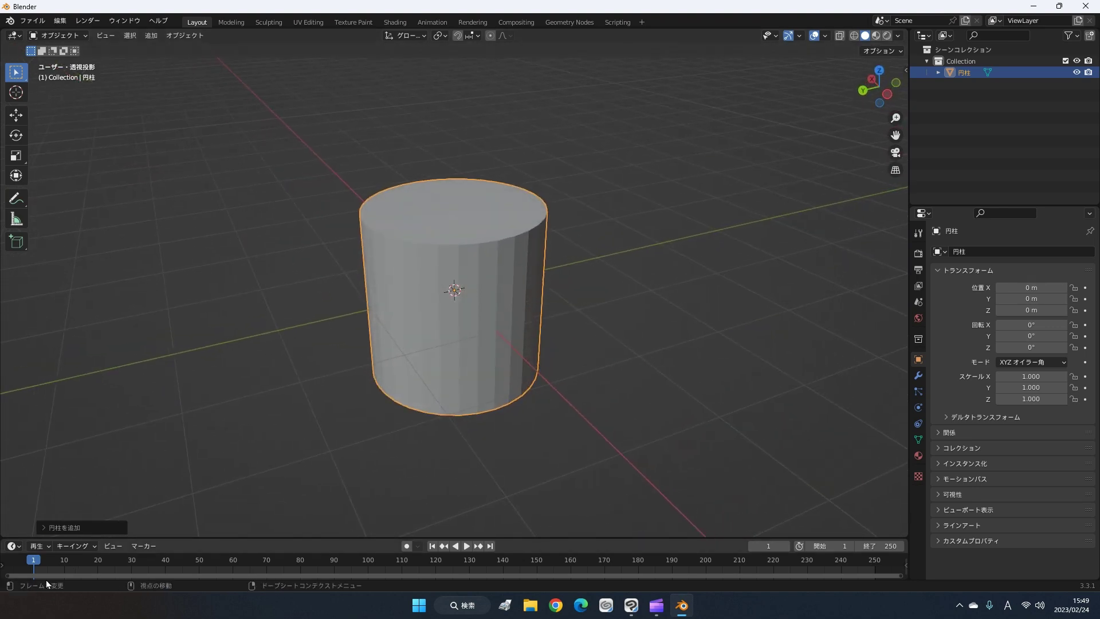
{"action": "mouse_move", "coordinate": [528, 362]}
{"action": "middle_mouse_down"}
{"action": "mouse_move", "coordinate": [536, 346]}
{"action": "mouse_move", "coordinate": [546, 355]}
{"action": "mouse_move", "coordinate": [598, 333]}
{"action": "middle_mouse_up"}
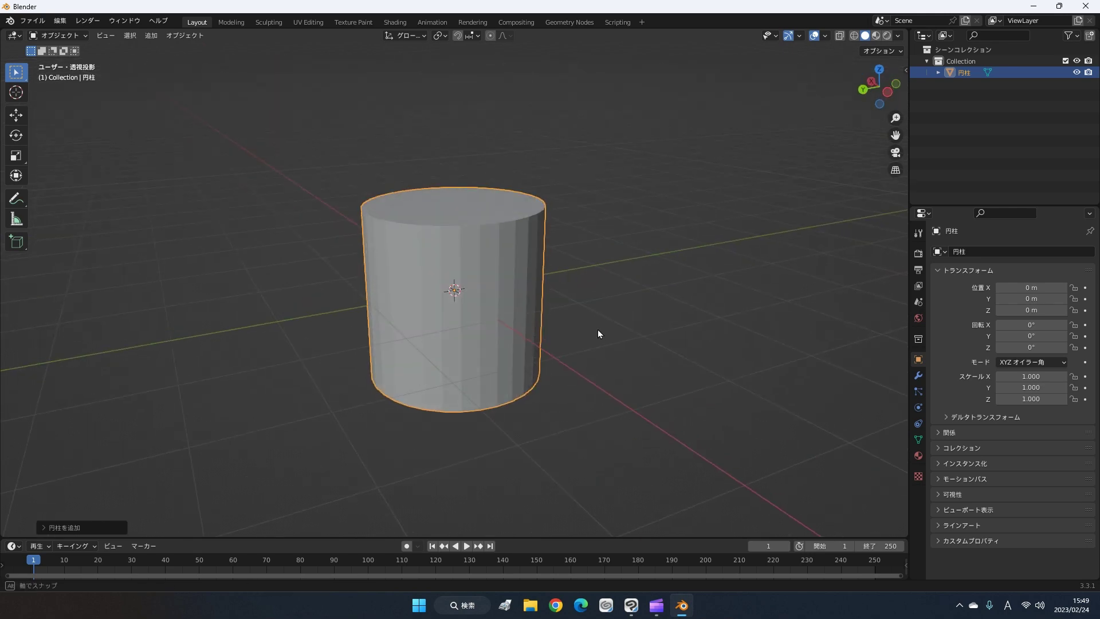
{"action": "mouse_move", "coordinate": [697, 307]}
{"action": "middle_mouse_down"}
{"action": "mouse_move", "coordinate": [687, 336]}
{"action": "mouse_move", "coordinate": [670, 309]}
{"action": "middle_mouse_up"}
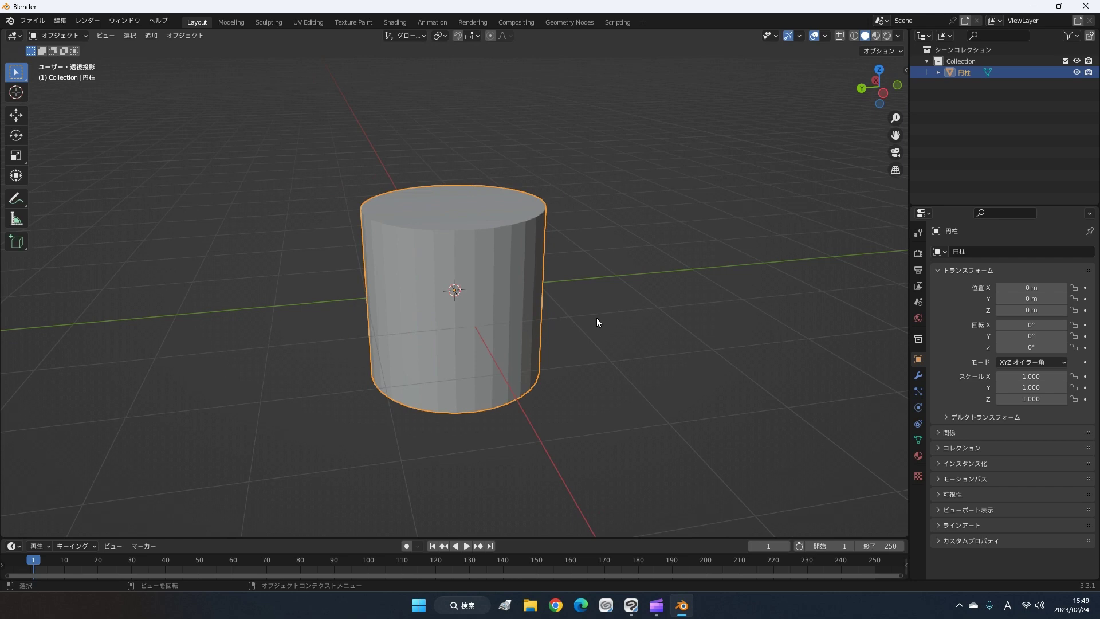
{"action": "middle_click_drag", "start_coordinate": [597, 322], "coordinate": [513, 368]}
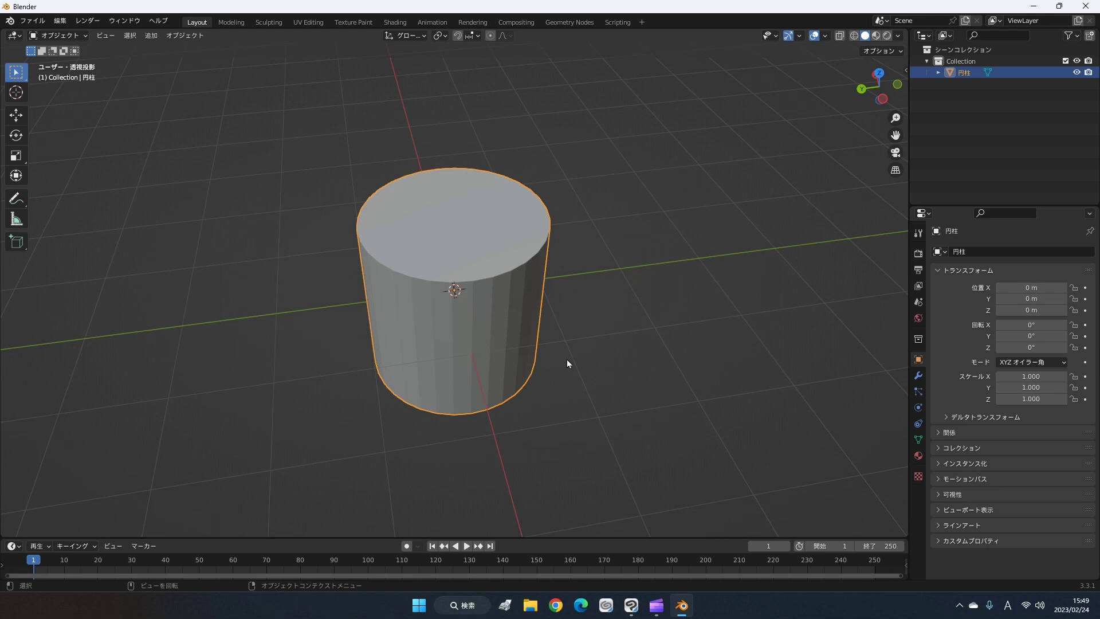
{"action": "mouse_move", "coordinate": [542, 380]}
{"action": "middle_mouse_down"}
{"action": "mouse_move", "coordinate": [520, 408]}
{"action": "mouse_move", "coordinate": [542, 346]}
{"action": "middle_mouse_up"}
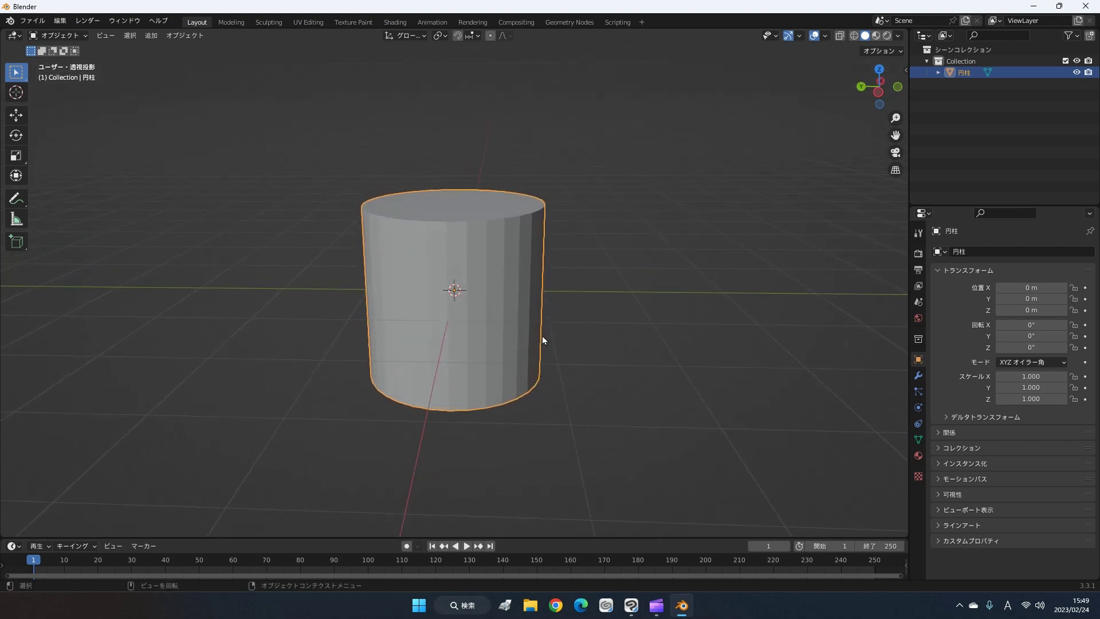
{"action": "scroll", "coordinate": [543, 333], "scroll_direction": "down", "scroll_amount": 2}
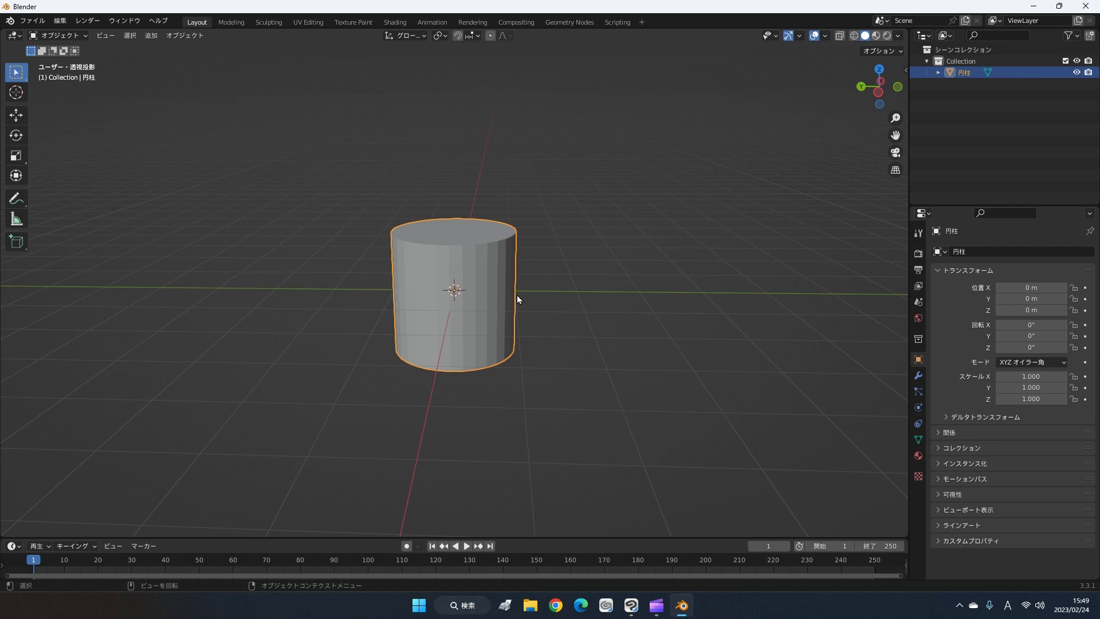
{"action": "key", "text": "s"}
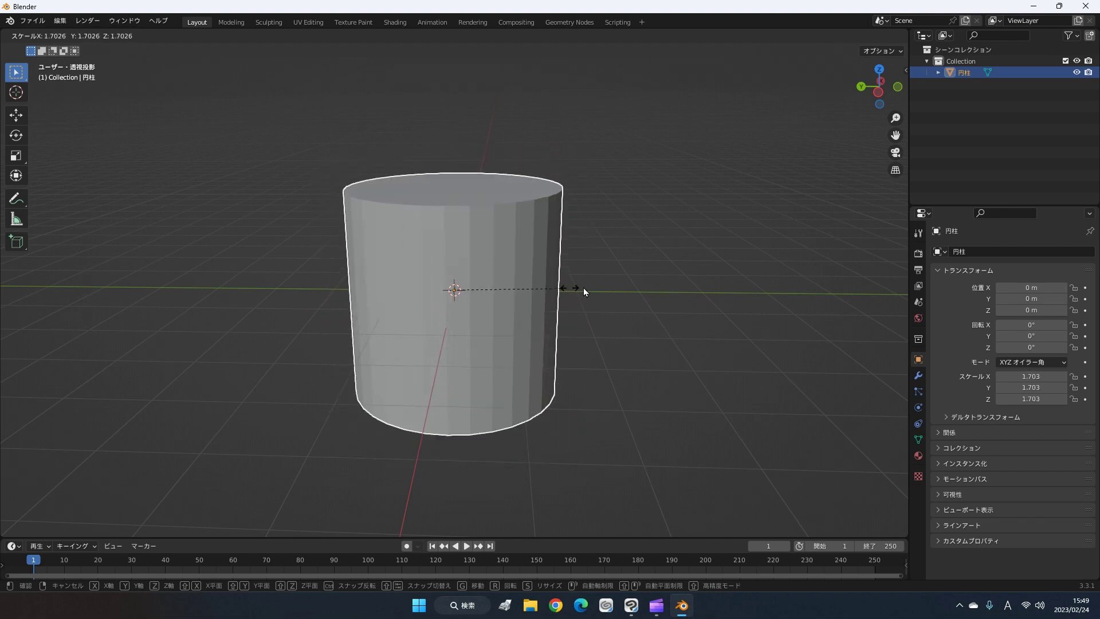
{"action": "right_click", "coordinate": [612, 285]}
{"action": "middle_click_drag", "start_coordinate": [615, 341], "coordinate": [586, 321]}
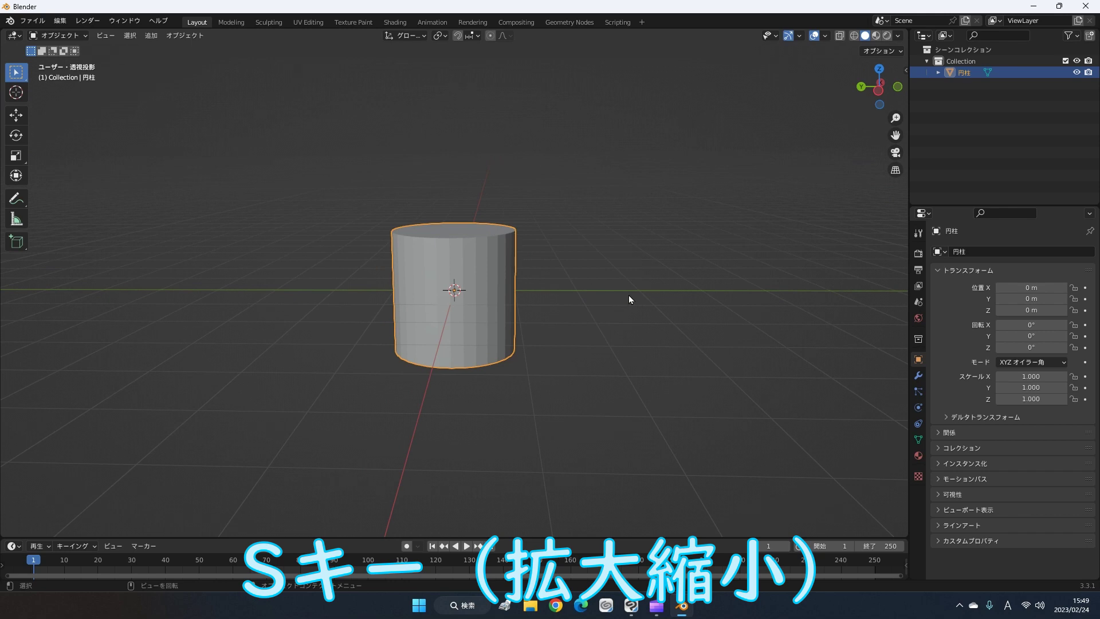
{"action": "key", "text": "s"}
{"action": "key", "text": "z"}
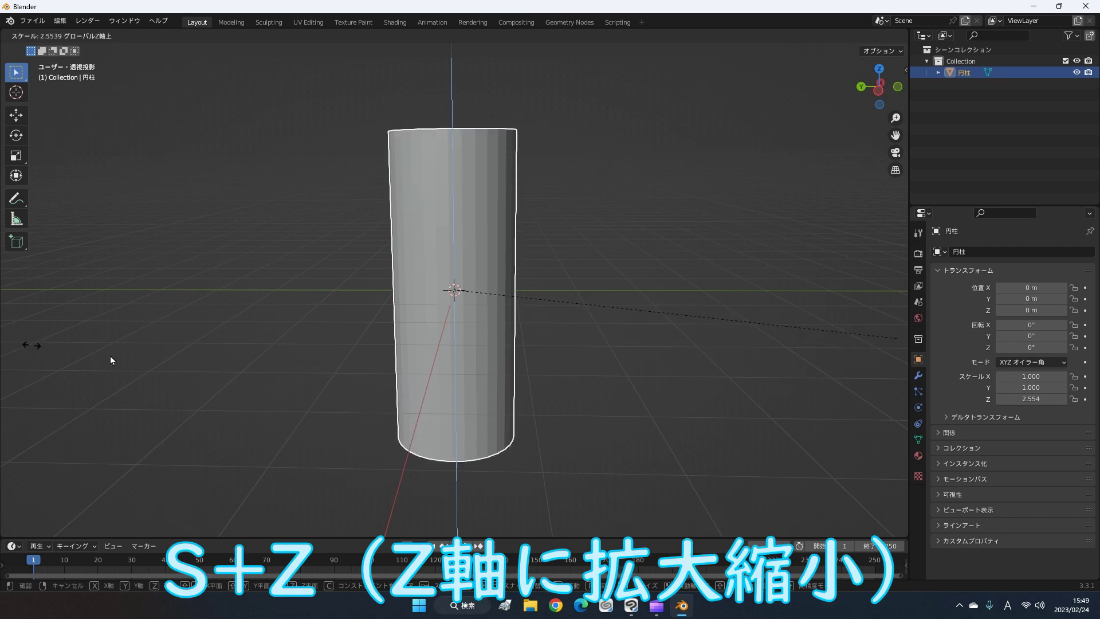
{"action": "key", "text": "Escape"}
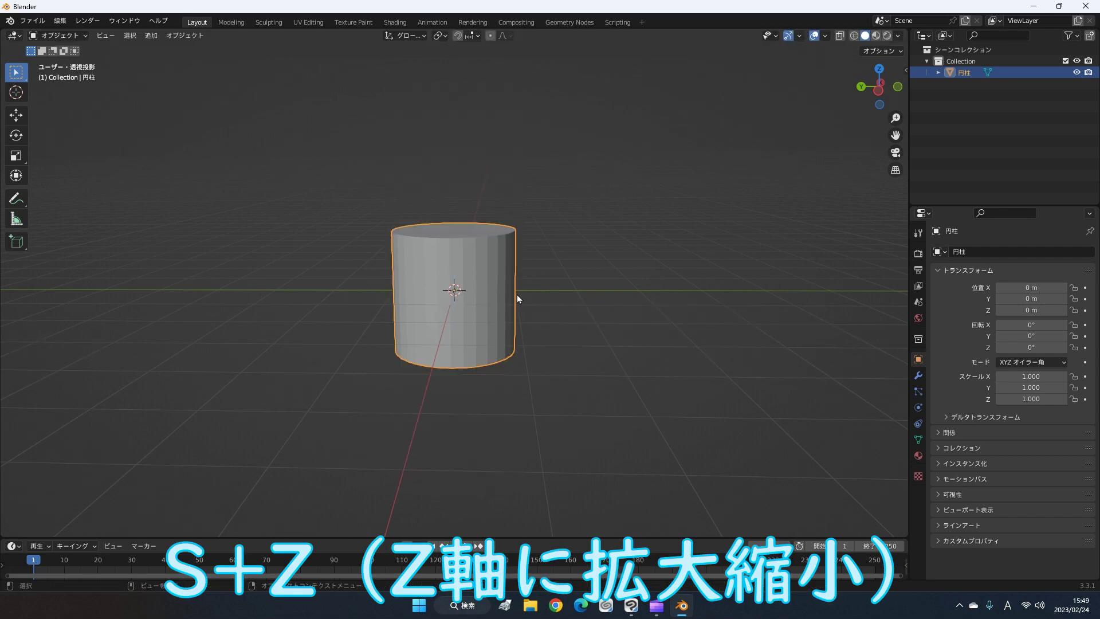
{"action": "mouse_move", "coordinate": [517, 297]}
{"action": "middle_mouse_down"}
{"action": "mouse_move", "coordinate": [507, 370]}
{"action": "mouse_move", "coordinate": [478, 342]}
{"action": "middle_mouse_up"}
{"action": "key", "text": "s"}
{"action": "key", "text": "y"}
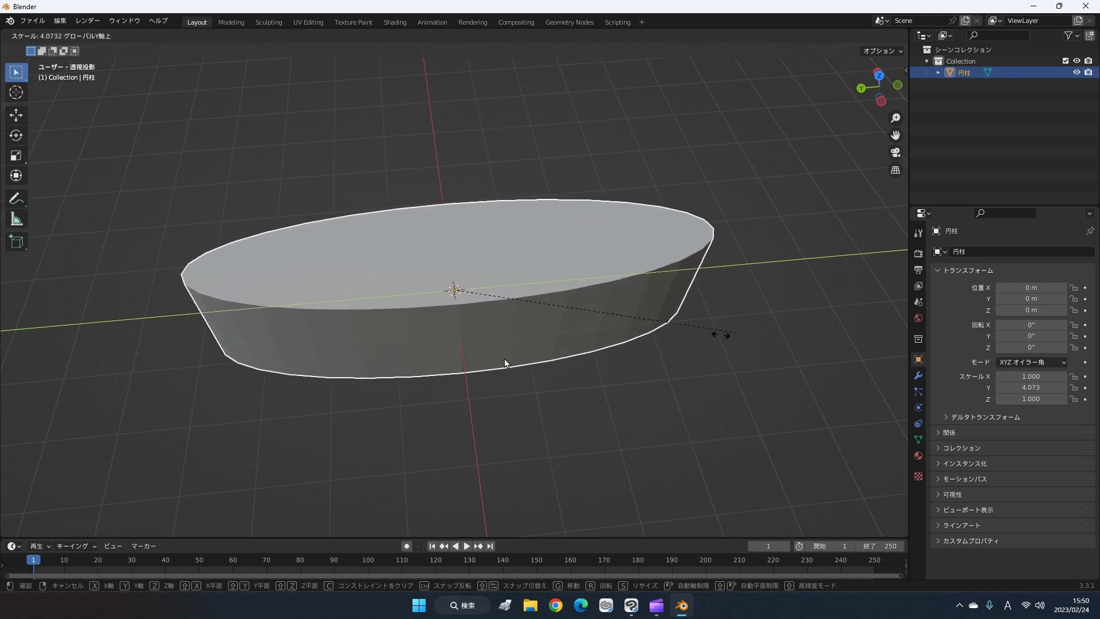
{"action": "key", "text": "Escape"}
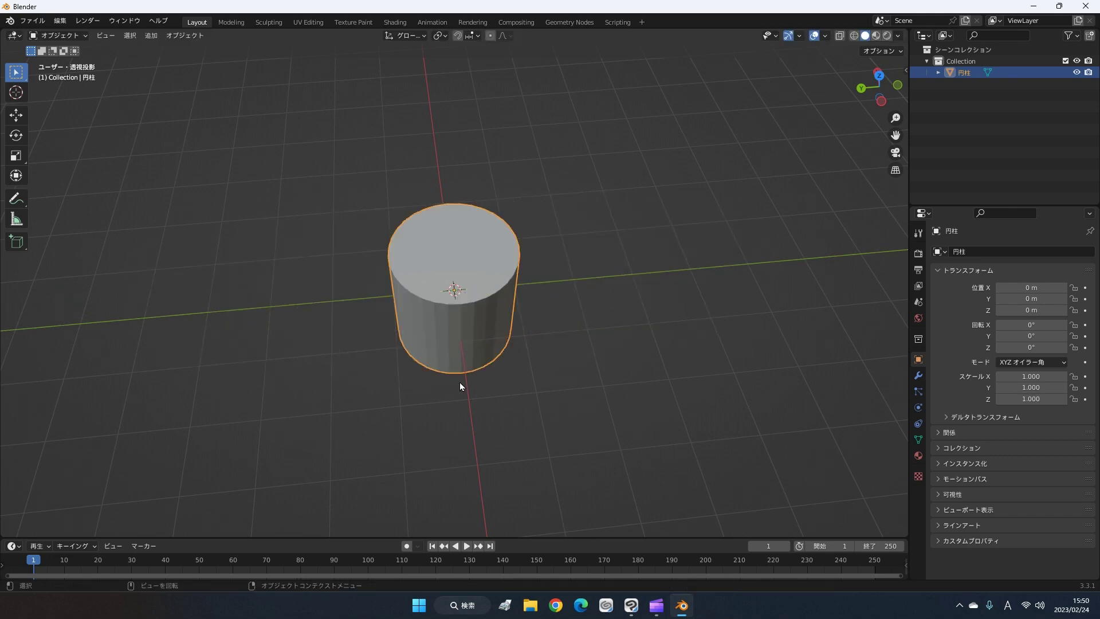
{"action": "middle_click_drag", "start_coordinate": [473, 378], "coordinate": [522, 401]}
{"action": "key", "text": "s"}
{"action": "key", "text": "x"}
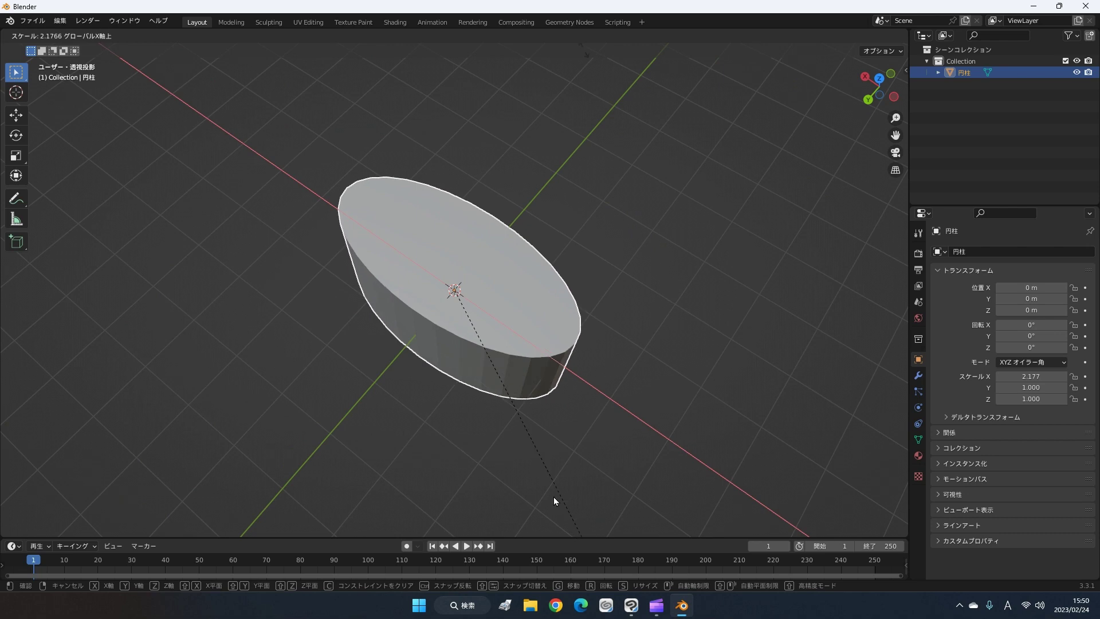
{"action": "key", "text": "Escape"}
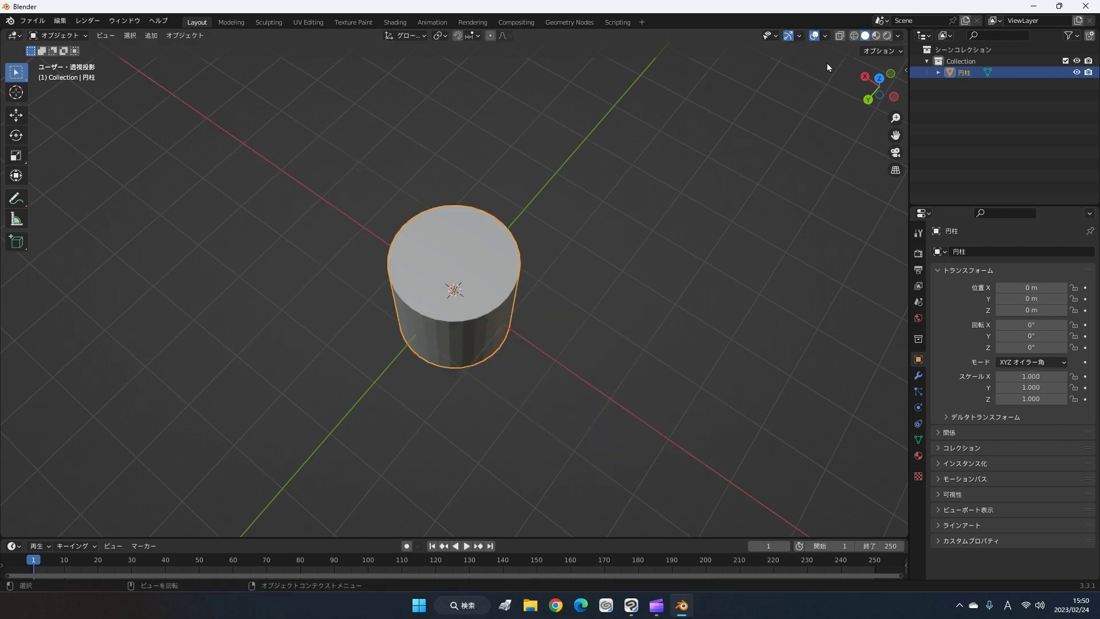
Step: Orbit to a low side view, reselect the cylinder and put it into Edit Mode
{"action": "middle_click_drag", "start_coordinate": [687, 167], "coordinate": [624, 117]}
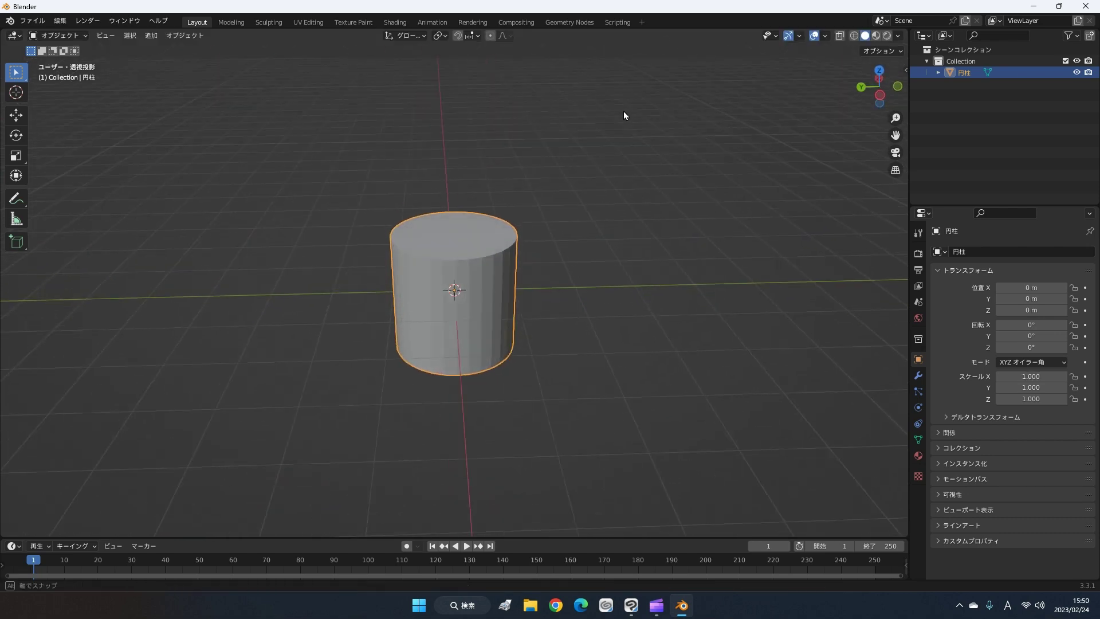
{"action": "scroll", "coordinate": [622, 119], "scroll_direction": "down", "scroll_amount": 3}
{"action": "scroll", "coordinate": [621, 118], "scroll_direction": "up", "scroll_amount": 3}
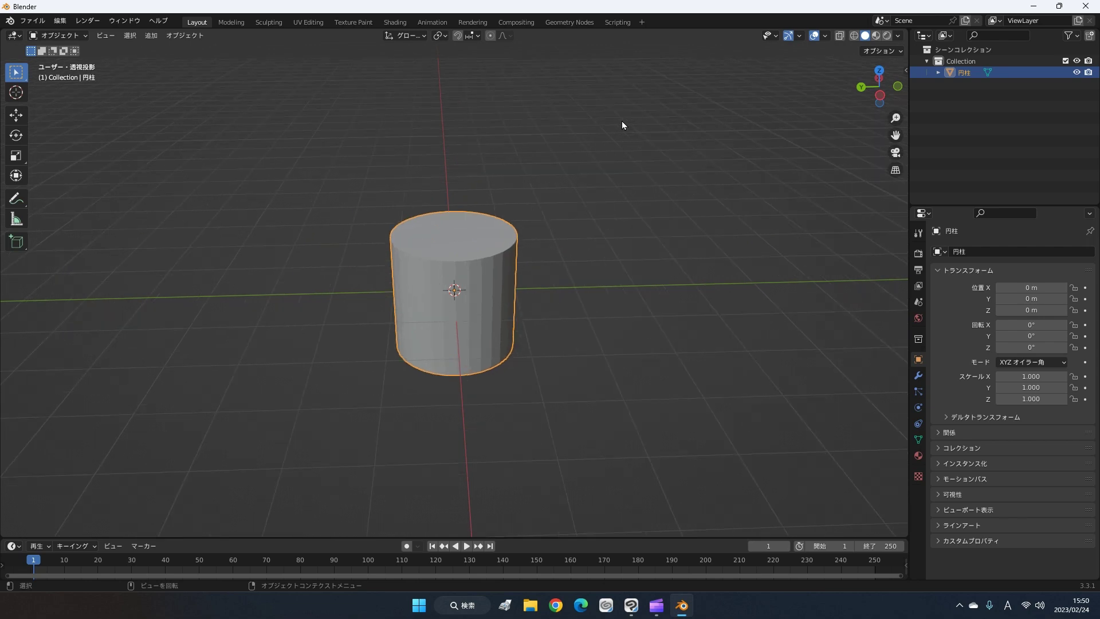
{"action": "middle_click_drag", "start_coordinate": [619, 129], "coordinate": [577, 141]}
{"action": "middle_click_drag", "start_coordinate": [499, 267], "coordinate": [477, 281]}
{"action": "key", "text": "Tab"}
{"action": "key", "text": "Tab"}
{"action": "left_click", "coordinate": [563, 228]}
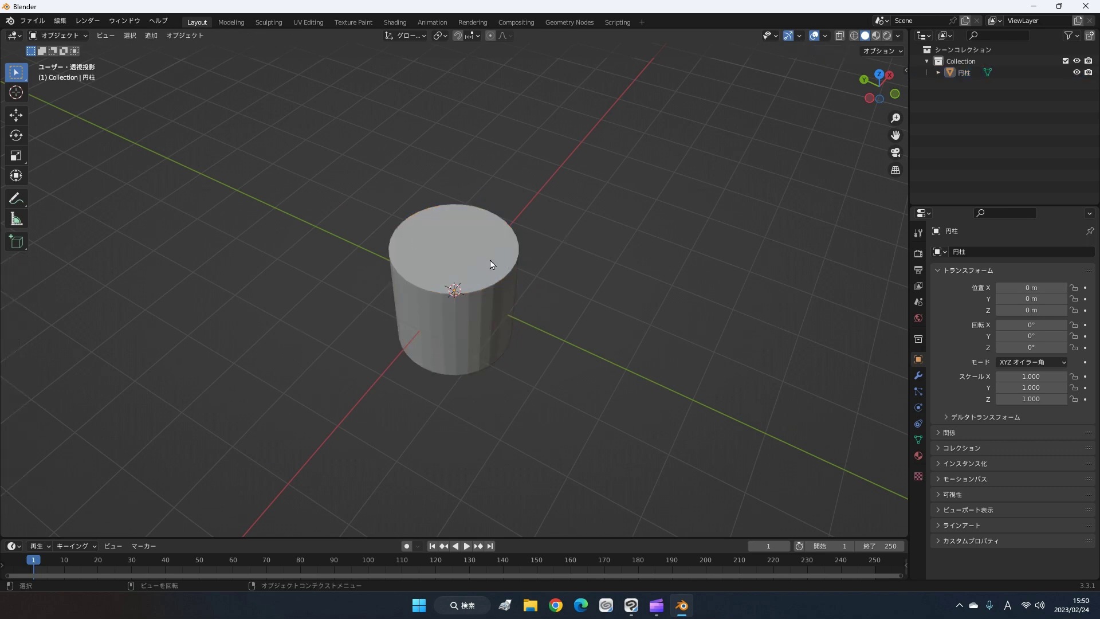
{"action": "left_click", "coordinate": [490, 260]}
{"action": "key", "text": "Tab"}
{"action": "middle_click_drag", "start_coordinate": [573, 352], "coordinate": [568, 313]}
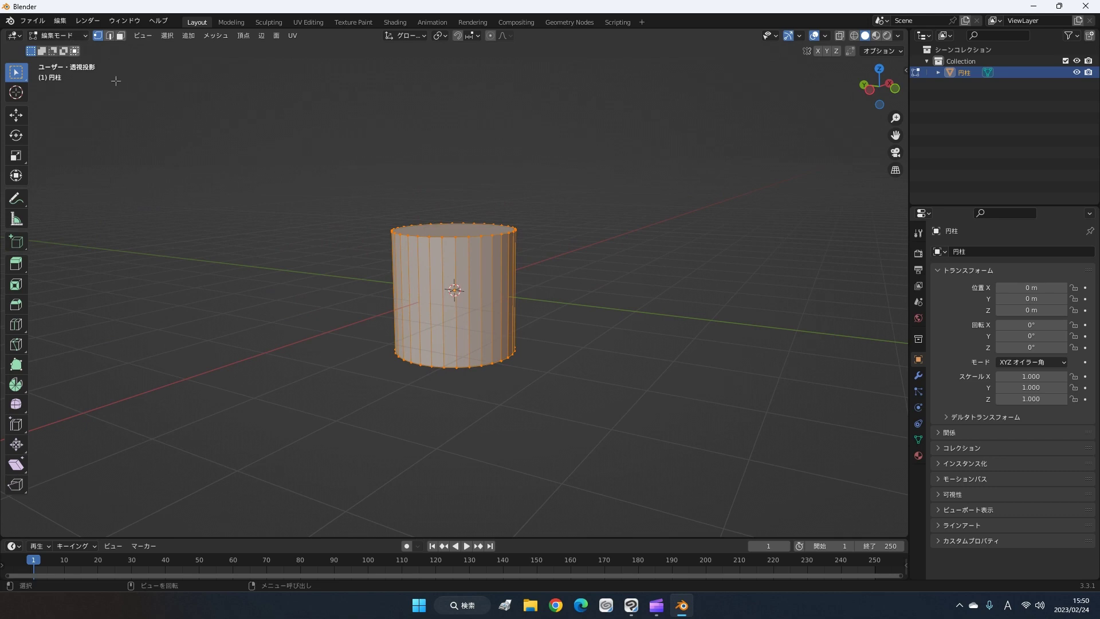
{"action": "left_click", "coordinate": [50, 37]}
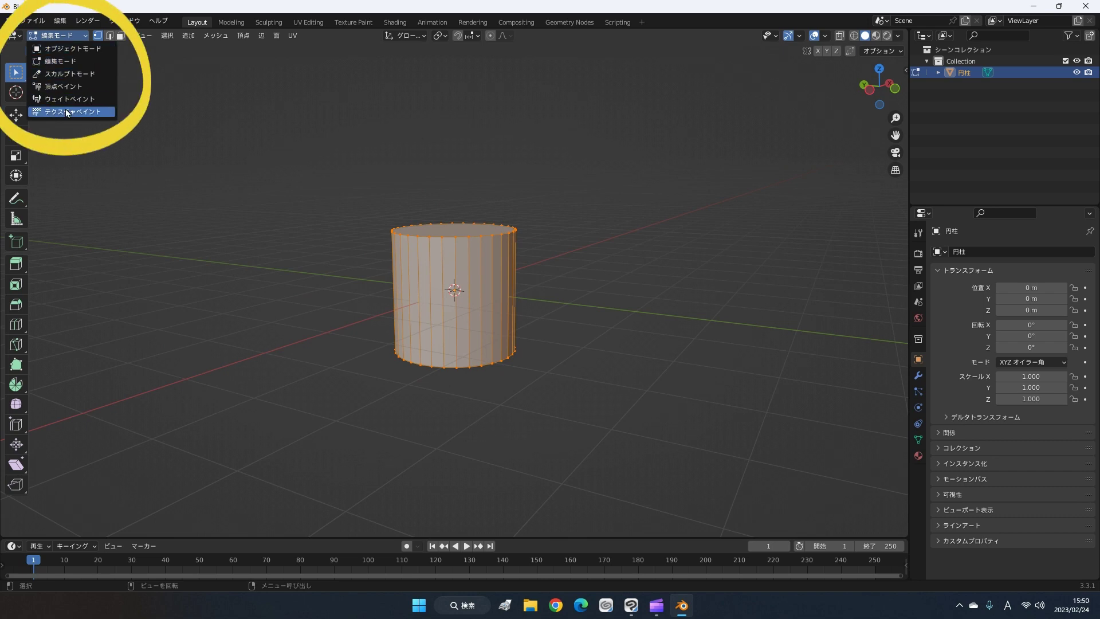
{"action": "left_click", "coordinate": [61, 62]}
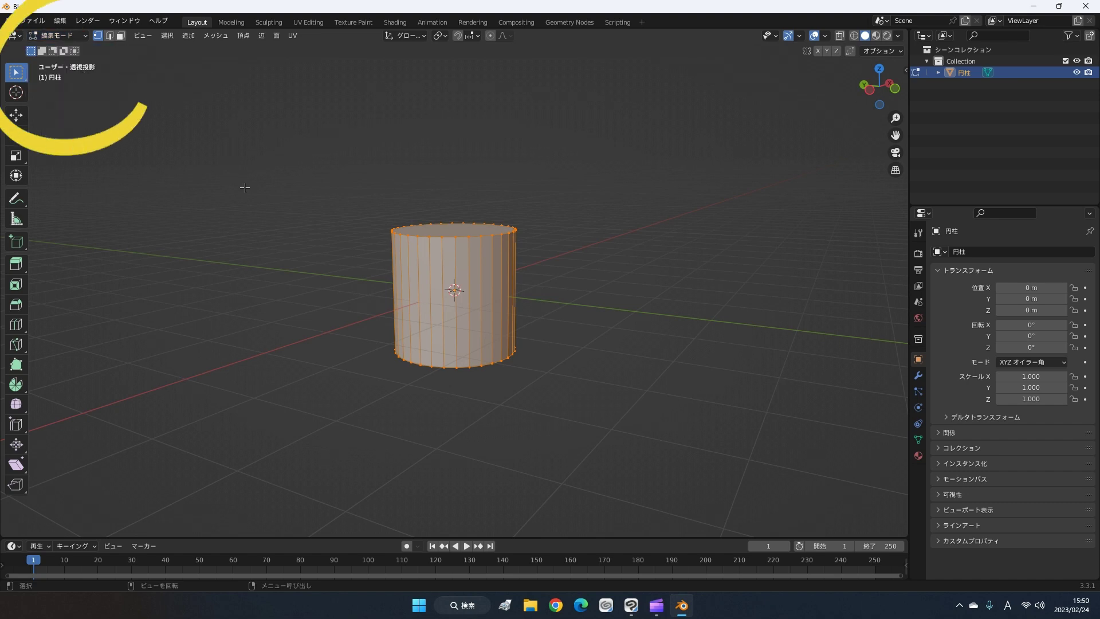
{"action": "middle_click_drag", "start_coordinate": [243, 187], "coordinate": [294, 227]}
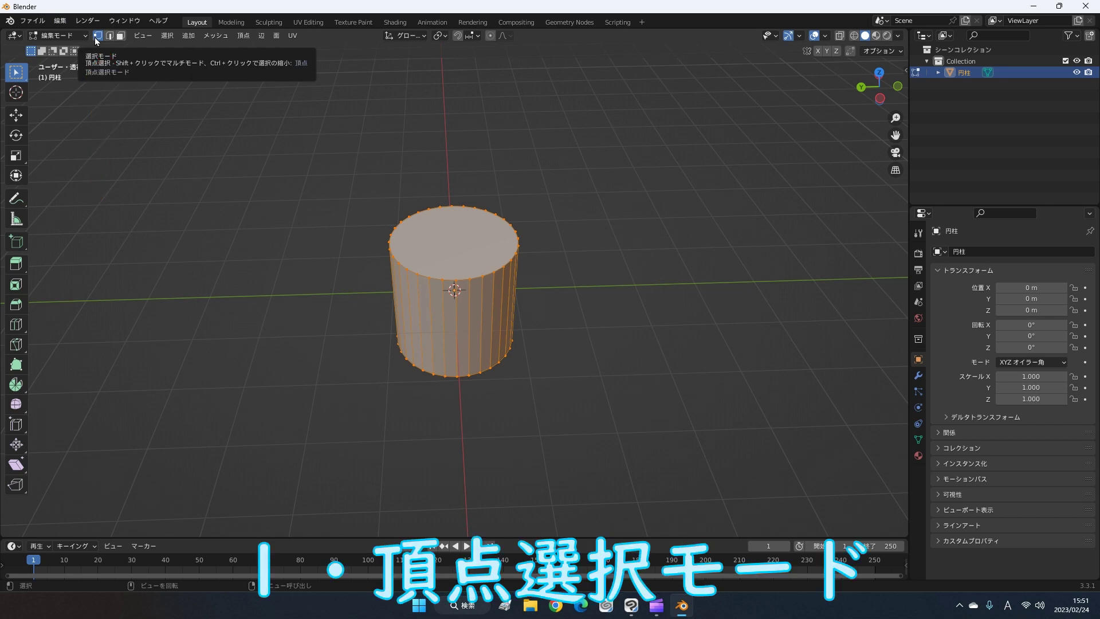
Step: Try the edge, face and vertex select modes from the header buttons
{"action": "left_click", "coordinate": [110, 38]}
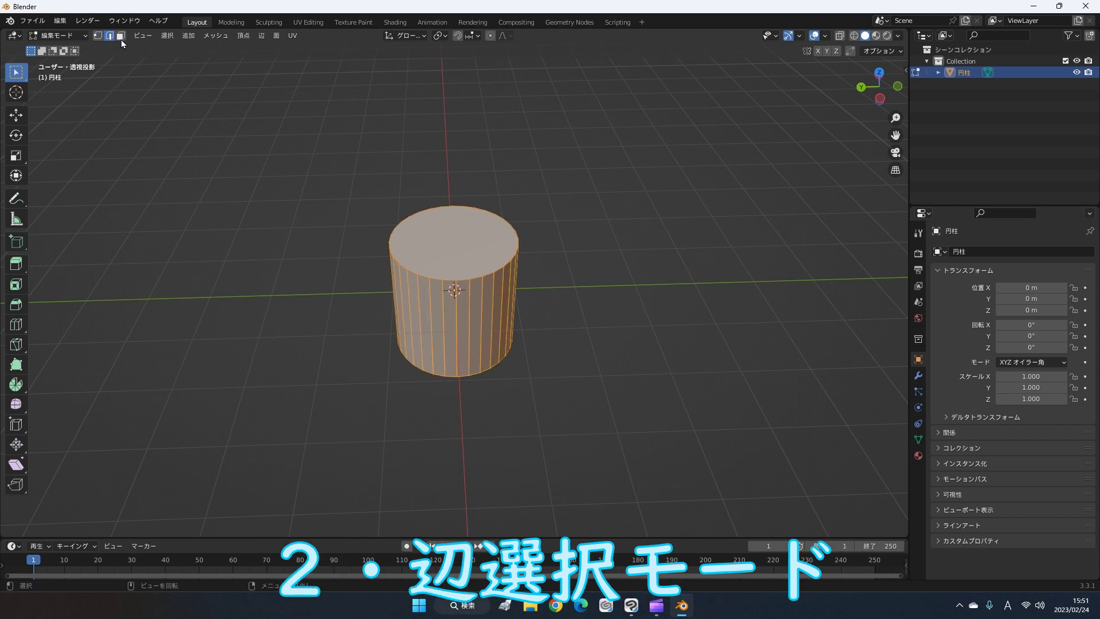
{"action": "left_click", "coordinate": [121, 36]}
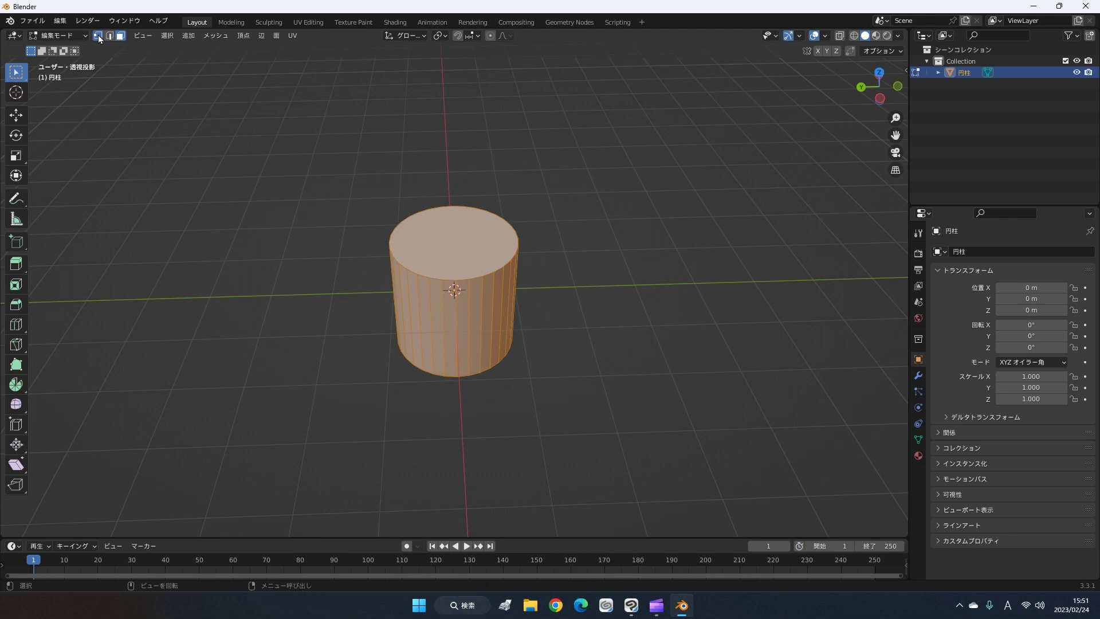
{"action": "left_click", "coordinate": [98, 39]}
{"action": "left_click", "coordinate": [109, 37]}
{"action": "left_click", "coordinate": [121, 37]}
{"action": "left_click", "coordinate": [112, 36]}
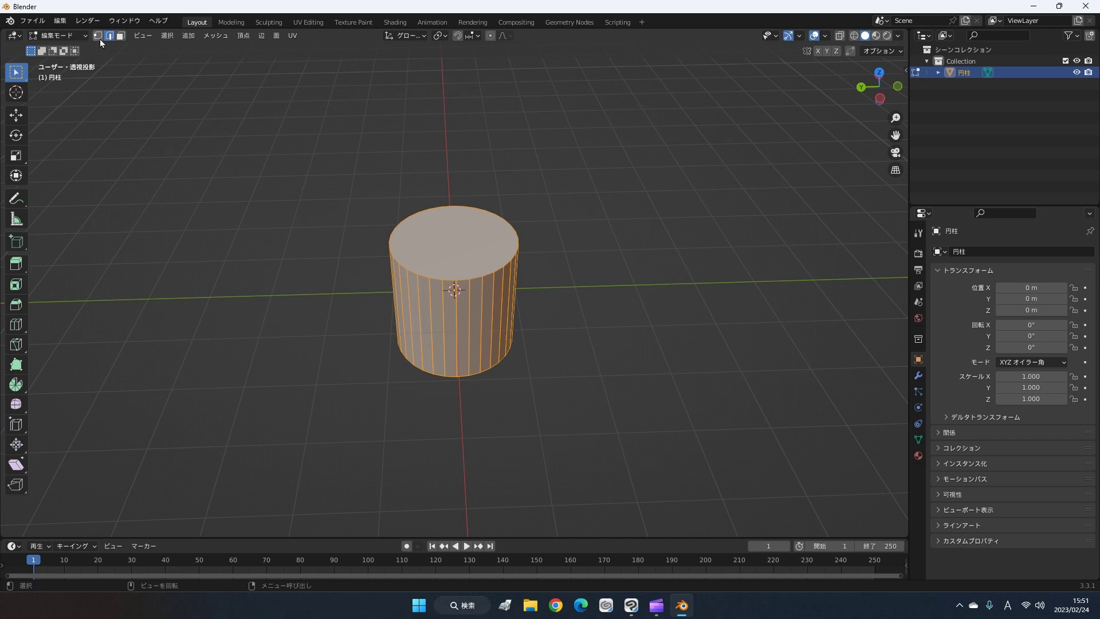
{"action": "left_click", "coordinate": [99, 35]}
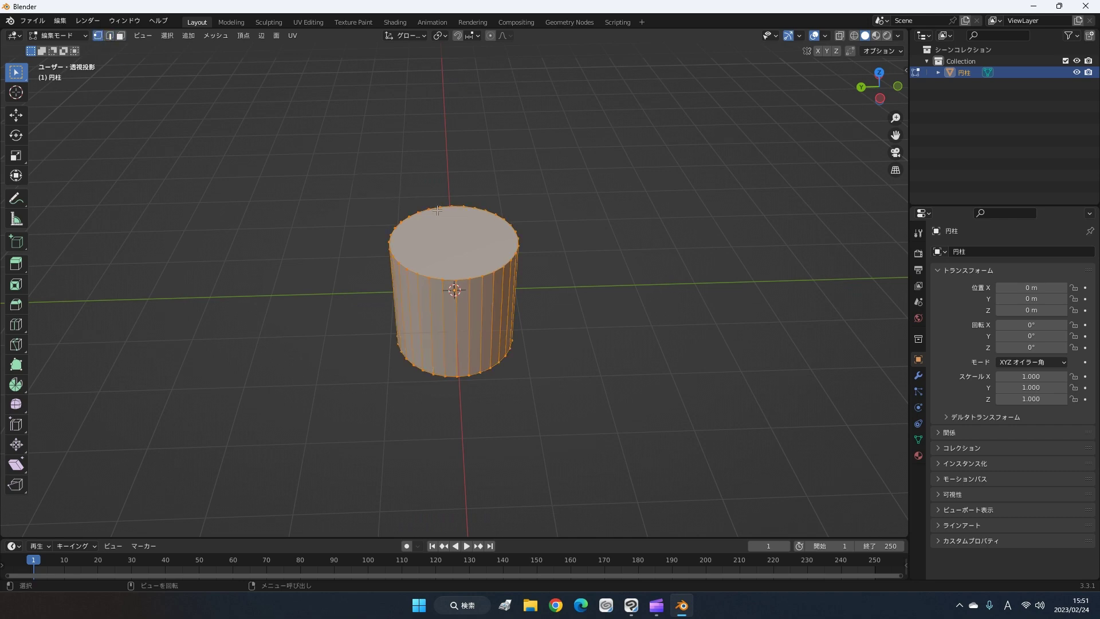
{"action": "middle_click_drag", "start_coordinate": [438, 211], "coordinate": [462, 187]}
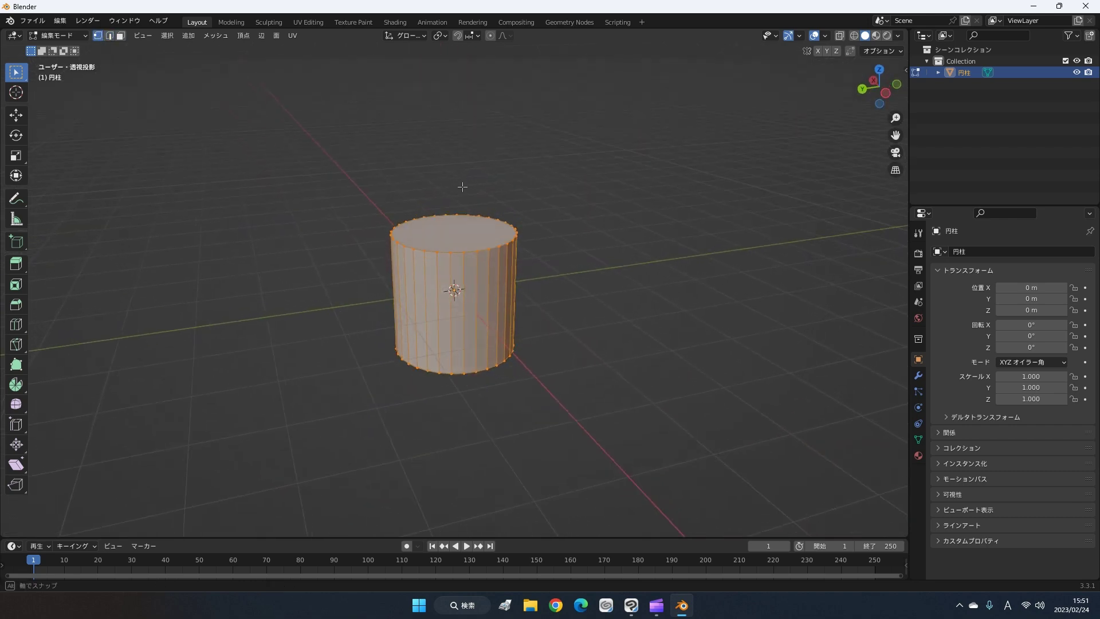
{"action": "mouse_move", "coordinate": [462, 187]}
{"action": "middle_mouse_down"}
{"action": "mouse_move", "coordinate": [393, 204]}
{"action": "mouse_move", "coordinate": [76, 51]}
{"action": "middle_mouse_up"}
Step: Cycle select modes with keys 1–3, end in vertex select, then deselect and reselect all
{"action": "key", "text": "2"}
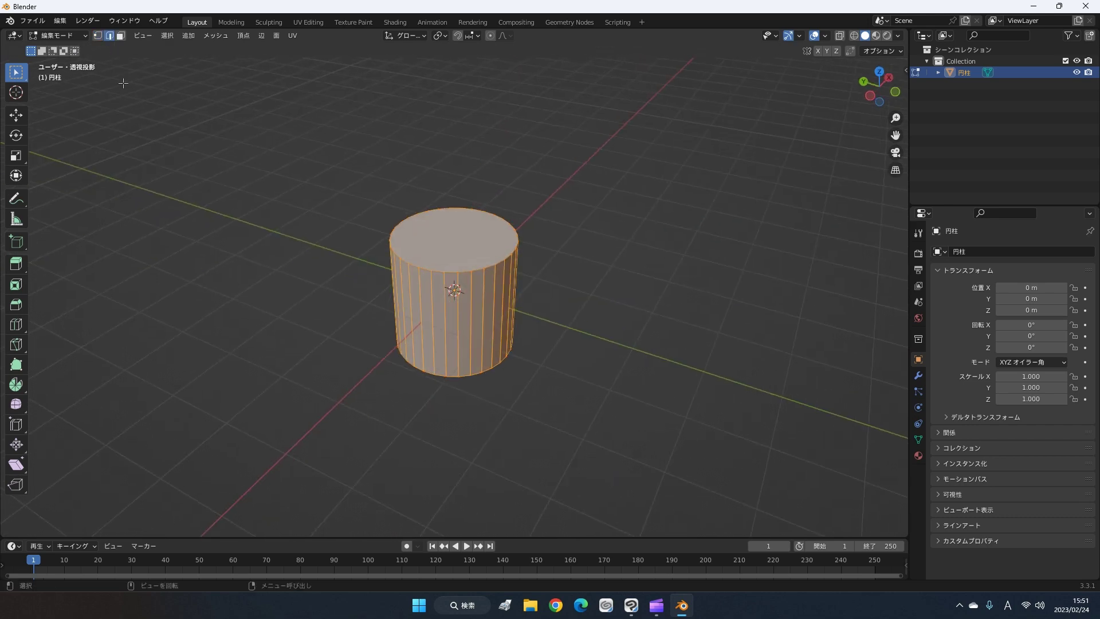
{"action": "key", "text": "1"}
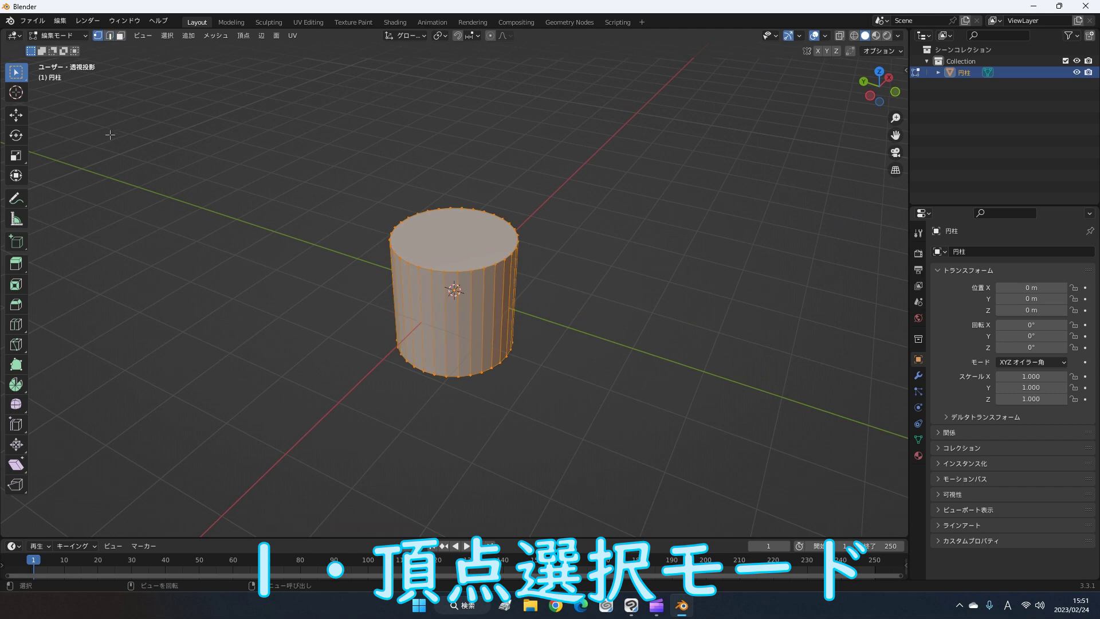
{"action": "key", "text": "2"}
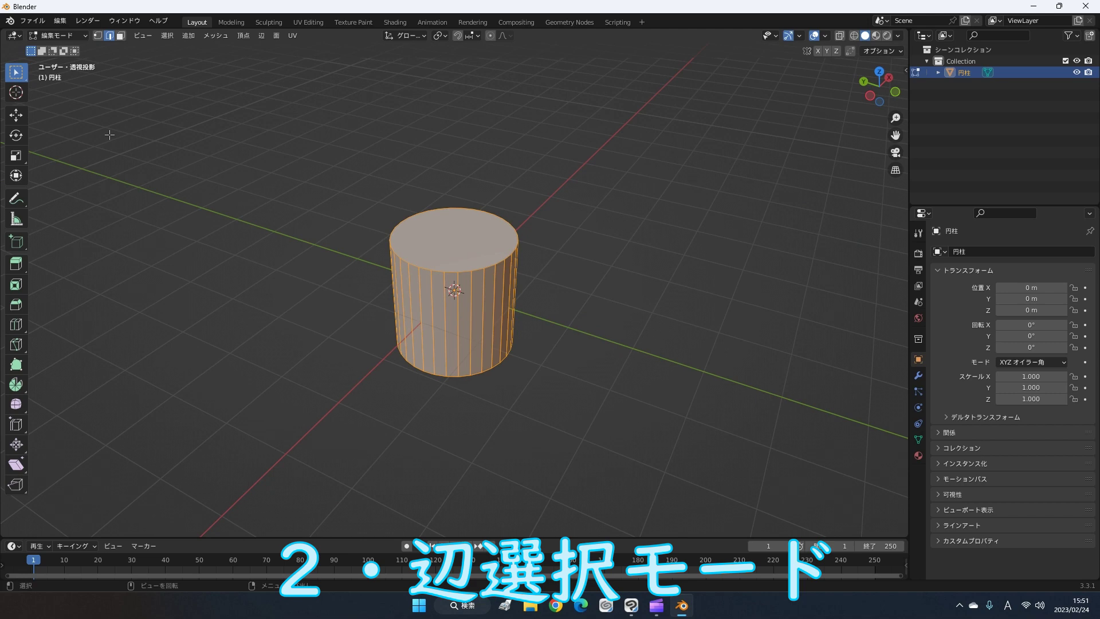
{"action": "key", "text": "3"}
{"action": "key", "text": "1"}
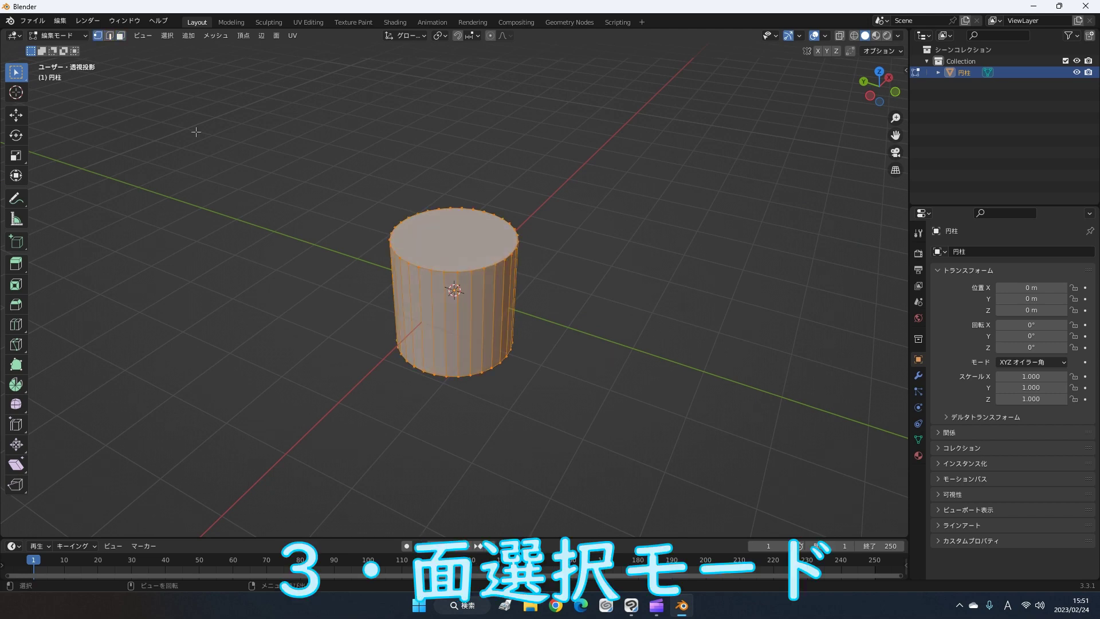
{"action": "key", "text": "alt+a"}
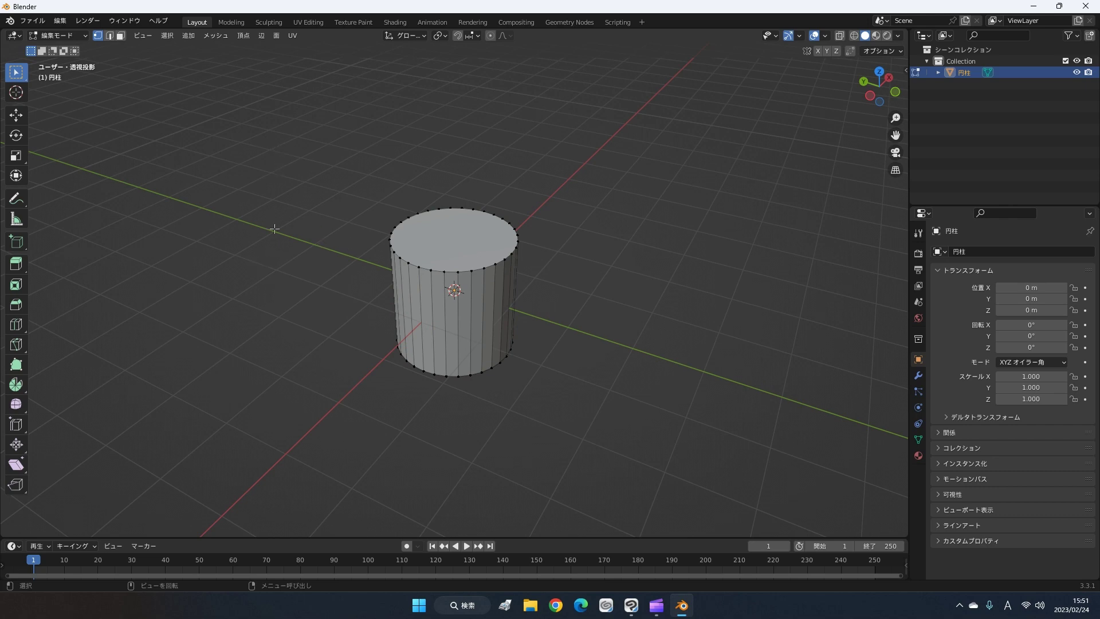
{"action": "key", "text": "a"}
{"action": "mouse_move", "coordinate": [631, 398]}
{"action": "middle_mouse_down"}
{"action": "mouse_move", "coordinate": [585, 467]}
{"action": "mouse_move", "coordinate": [631, 340]}
{"action": "middle_mouse_up"}
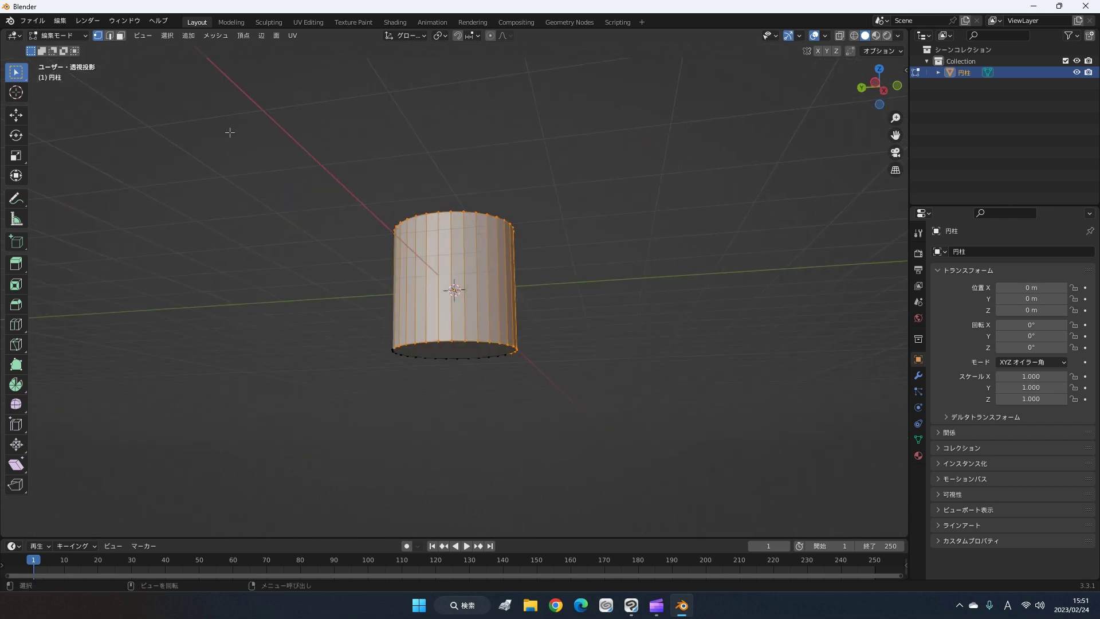
Step: Clear the selection, zoom onto the top and pick rim vertices one by one
{"action": "left_click", "coordinate": [229, 132]}
{"action": "middle_click_drag", "start_coordinate": [386, 311], "coordinate": [582, 361]}
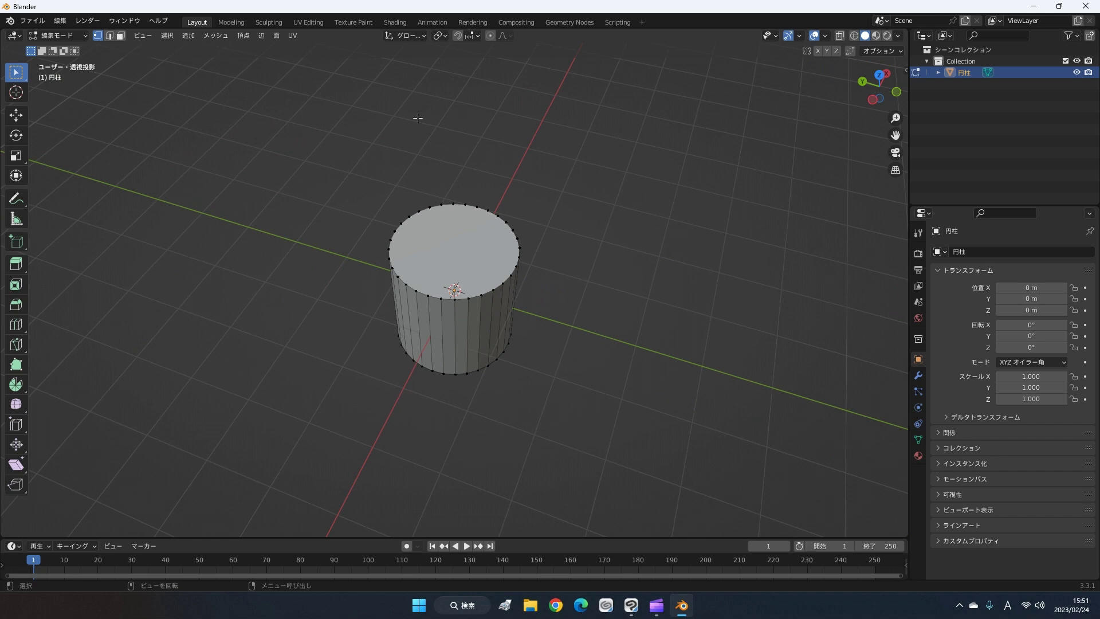
{"action": "scroll", "coordinate": [489, 393], "scroll_direction": "up", "scroll_amount": 2}
{"action": "scroll", "coordinate": [490, 391], "scroll_direction": "up", "scroll_amount": 3}
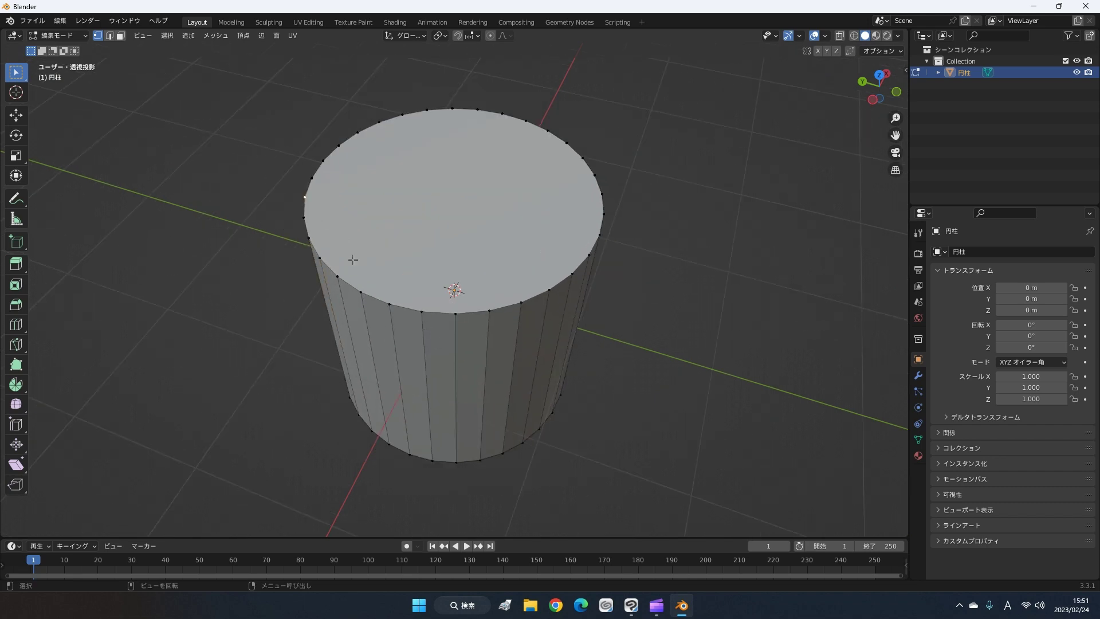
{"action": "left_click", "coordinate": [379, 290]}
{"action": "scroll", "coordinate": [379, 290], "scroll_direction": "up", "scroll_amount": 1}
{"action": "scroll", "coordinate": [404, 336], "scroll_direction": "up", "scroll_amount": 3}
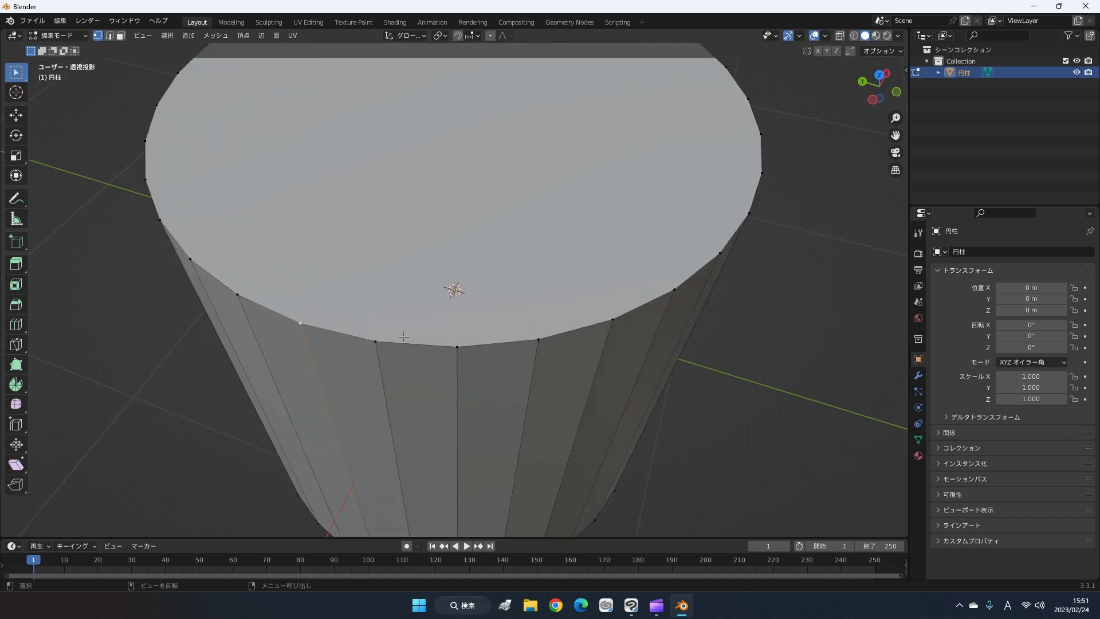
{"action": "left_click", "coordinate": [301, 321]}
{"action": "left_click", "coordinate": [375, 340]}
{"action": "left_click", "coordinate": [458, 344]}
{"action": "left_click", "coordinate": [538, 338]}
{"action": "left_click", "coordinate": [611, 318]}
{"action": "left_click", "coordinate": [674, 290]}
{"action": "left_click", "coordinate": [719, 253]}
{"action": "left_click", "coordinate": [748, 214]}
{"action": "left_click", "coordinate": [760, 174]}
{"action": "left_click", "coordinate": [609, 320]}
{"action": "left_click", "coordinate": [539, 338]}
{"action": "left_click", "coordinate": [456, 346]}
{"action": "left_click", "coordinate": [373, 340]}
Step: In edge select, pick the vertical side edges one by one, then switch to face select
{"action": "left_click", "coordinate": [109, 36]}
{"action": "left_click", "coordinate": [316, 356]}
{"action": "left_click", "coordinate": [378, 381]}
{"action": "left_click", "coordinate": [455, 381]}
{"action": "left_click", "coordinate": [526, 385]}
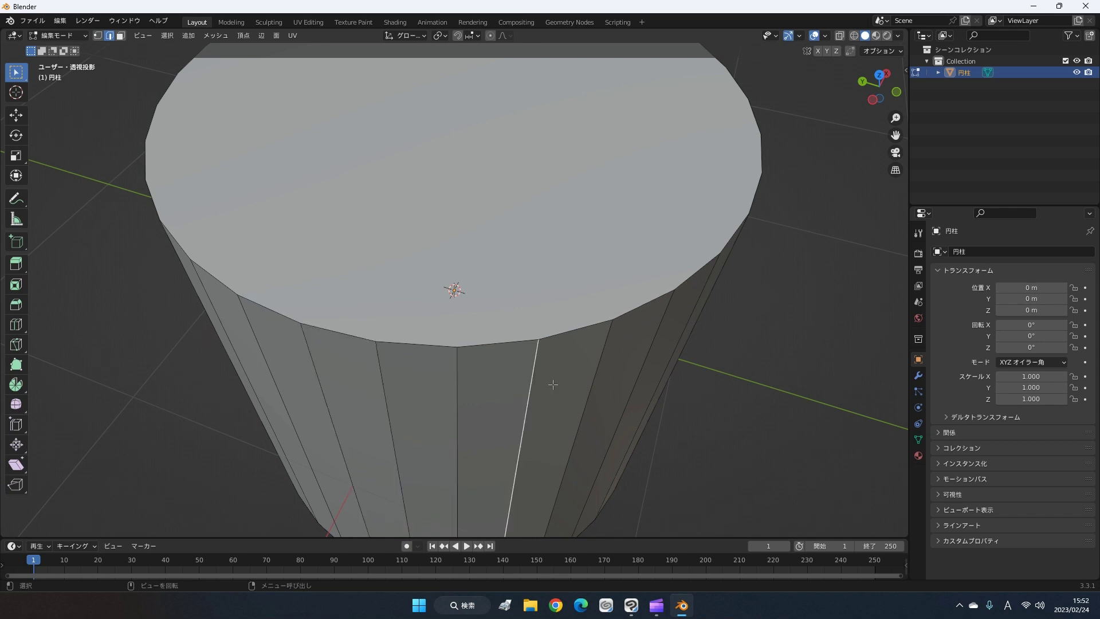
{"action": "left_click", "coordinate": [582, 373]}
{"action": "left_click", "coordinate": [643, 351]}
{"action": "left_click", "coordinate": [687, 305]}
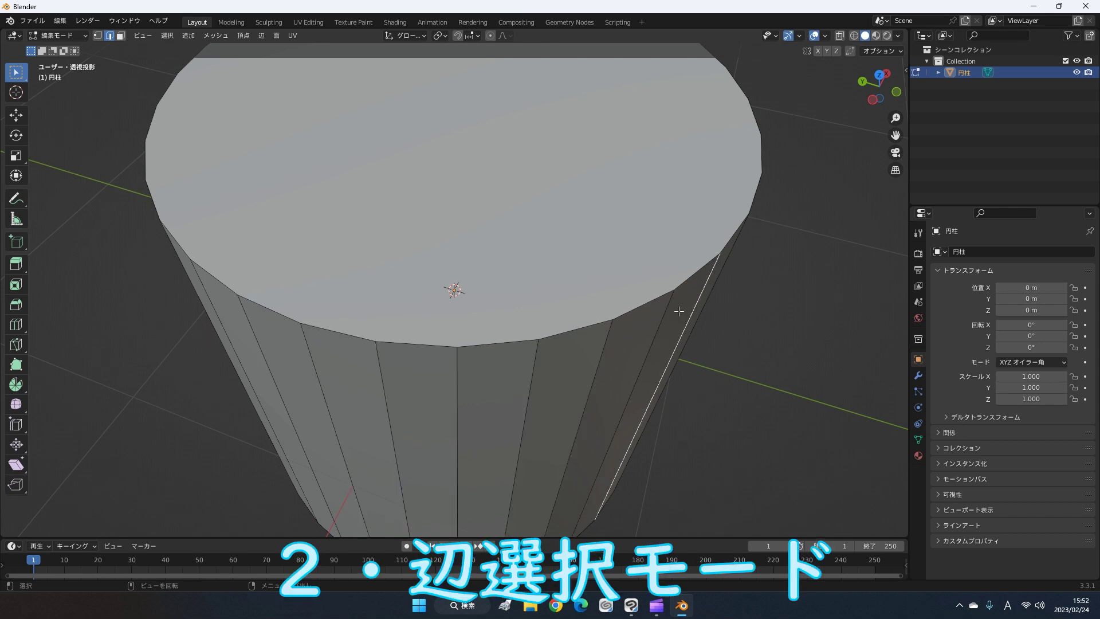
{"action": "left_click", "coordinate": [471, 375]}
{"action": "left_click", "coordinate": [354, 384]}
{"action": "left_click", "coordinate": [316, 379]}
{"action": "left_click", "coordinate": [267, 360]}
{"action": "left_click", "coordinate": [206, 339]}
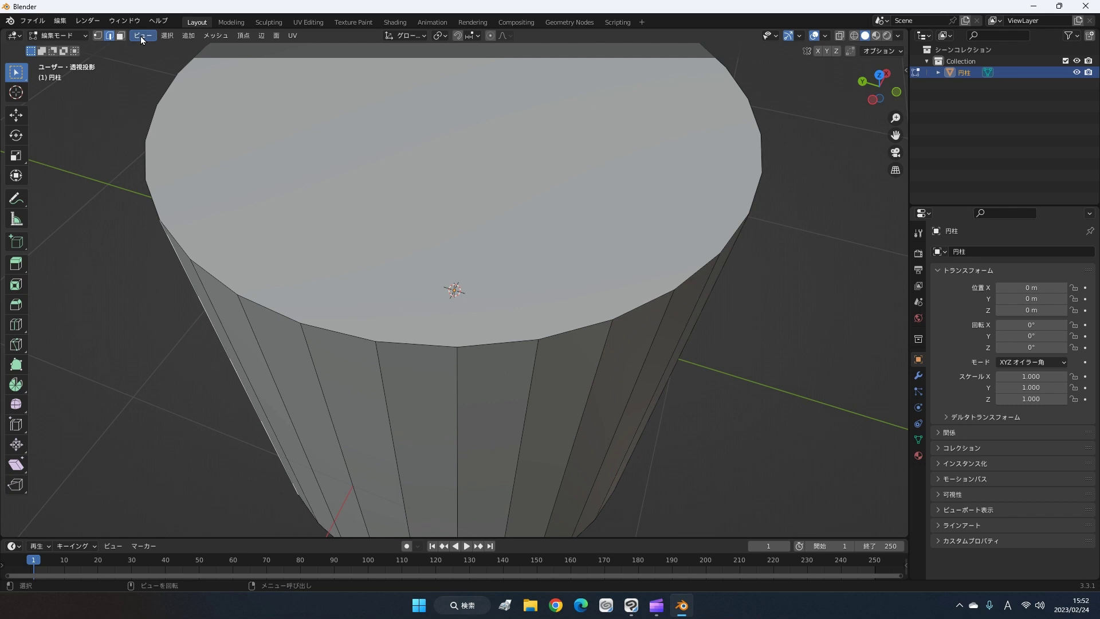
{"action": "key", "text": "3"}
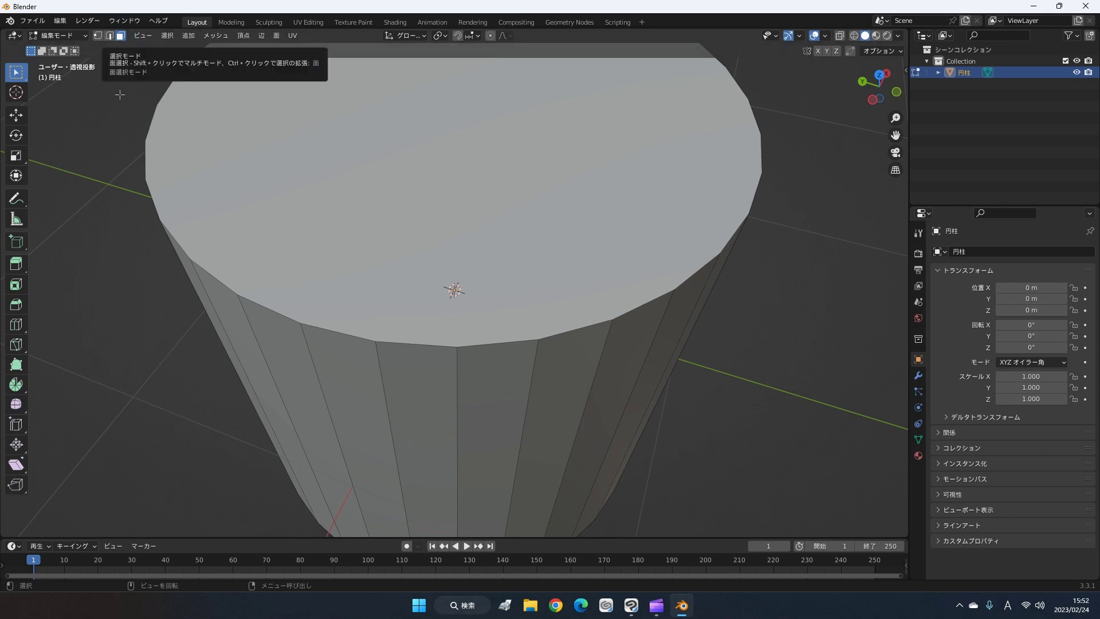
{"action": "left_click", "coordinate": [393, 184]}
Step: Select a side face and then its neighbouring side faces around the cylinder
{"action": "scroll", "coordinate": [391, 317], "scroll_direction": "down", "scroll_amount": 5}
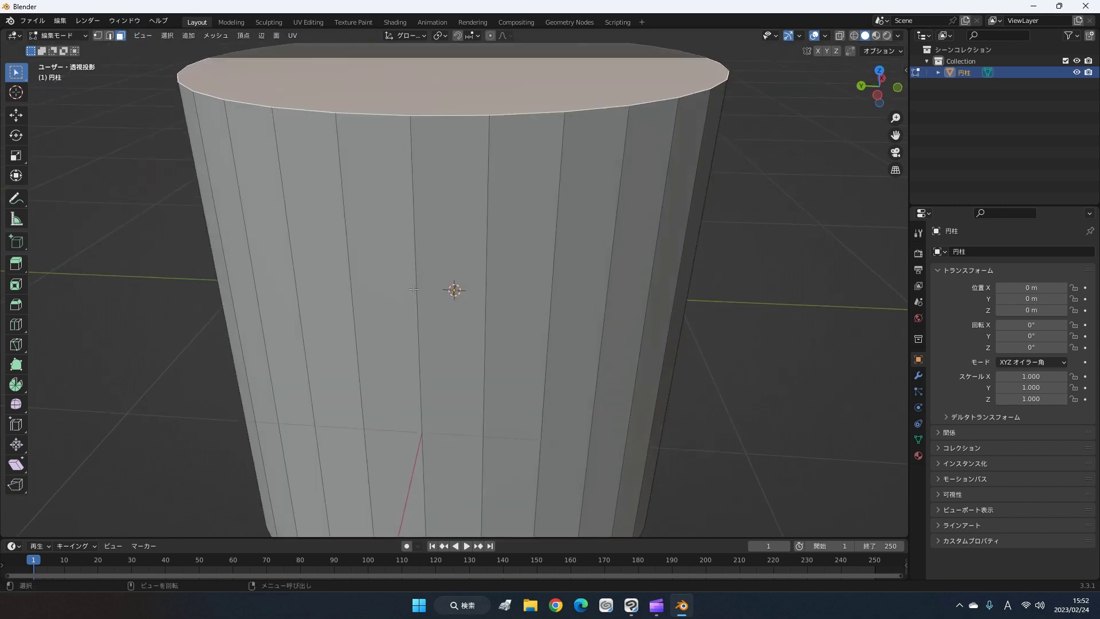
{"action": "scroll", "coordinate": [391, 317], "scroll_direction": "down", "scroll_amount": 2}
{"action": "left_click", "coordinate": [392, 309]}
{"action": "middle_click_drag", "start_coordinate": [473, 305], "coordinate": [570, 294]}
{"action": "left_click", "coordinate": [624, 236]}
{"action": "left_click", "coordinate": [537, 289]}
{"action": "left_click", "coordinate": [450, 289]}
{"action": "left_click", "coordinate": [344, 286]}
{"action": "left_click", "coordinate": [348, 280], "text": "shift"}
Step: Pick more side faces, then return to vertex select and view the cylinder from the side
{"action": "left_click", "coordinate": [421, 285]}
{"action": "left_click", "coordinate": [507, 201]}
{"action": "left_click", "coordinate": [459, 234]}
{"action": "left_click", "coordinate": [355, 266]}
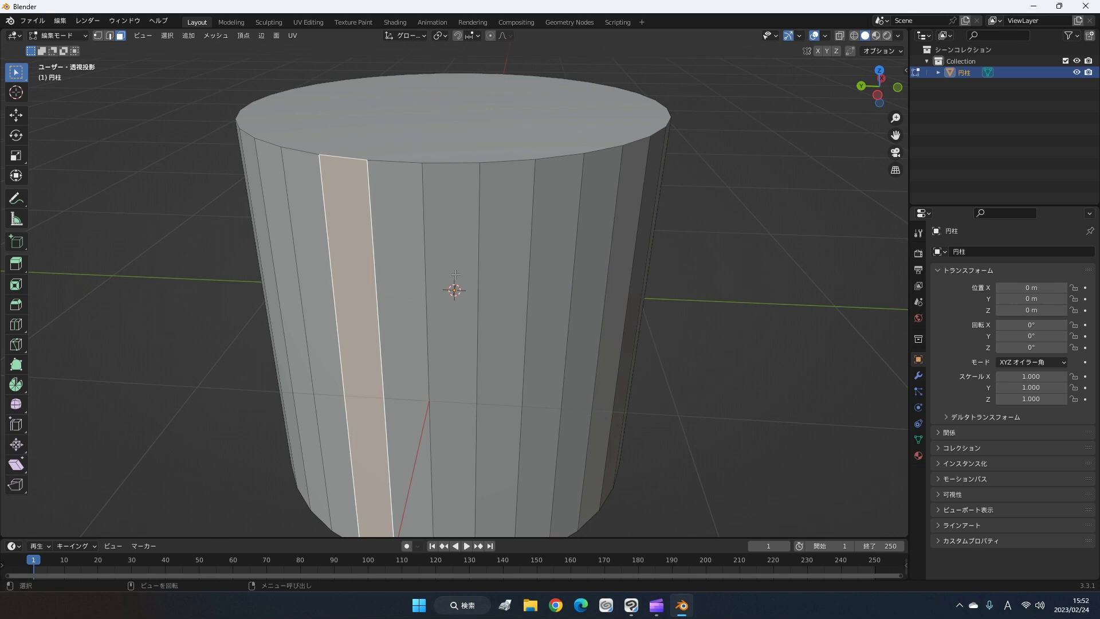
{"action": "left_click", "coordinate": [455, 276]}
{"action": "left_click", "coordinate": [566, 247]}
{"action": "scroll", "coordinate": [545, 273], "scroll_direction": "down", "scroll_amount": 1}
{"action": "scroll", "coordinate": [545, 273], "scroll_direction": "down", "scroll_amount": 3}
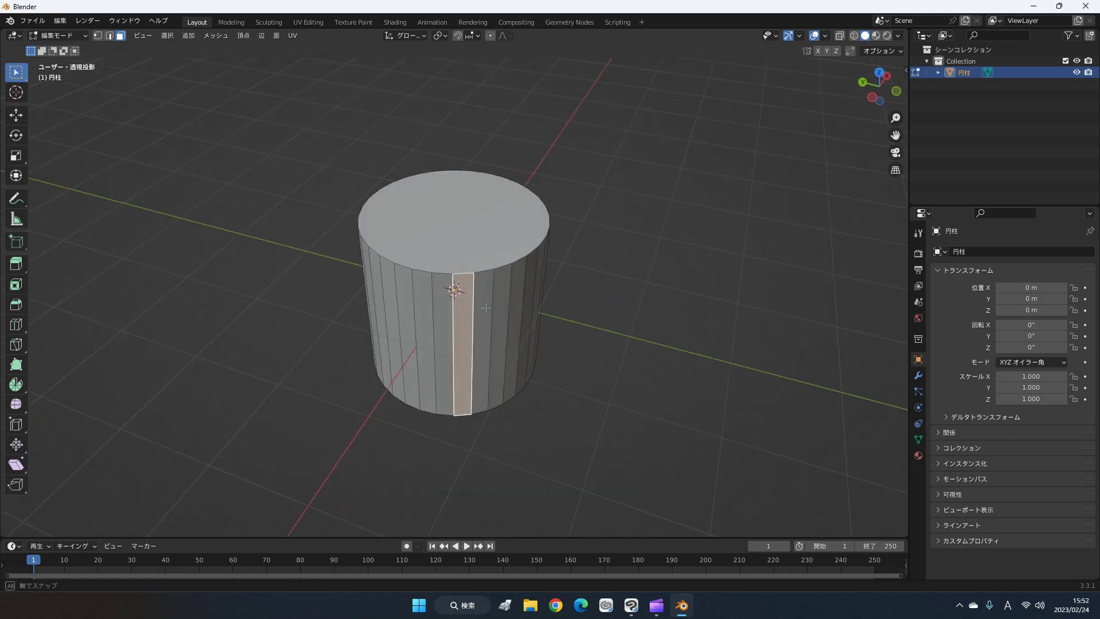
{"action": "scroll", "coordinate": [545, 272], "scroll_direction": "up", "scroll_amount": 3}
{"action": "mouse_move", "coordinate": [545, 273]}
{"action": "middle_mouse_down"}
{"action": "mouse_move", "coordinate": [496, 296]}
{"action": "mouse_move", "coordinate": [445, 296]}
{"action": "middle_mouse_up"}
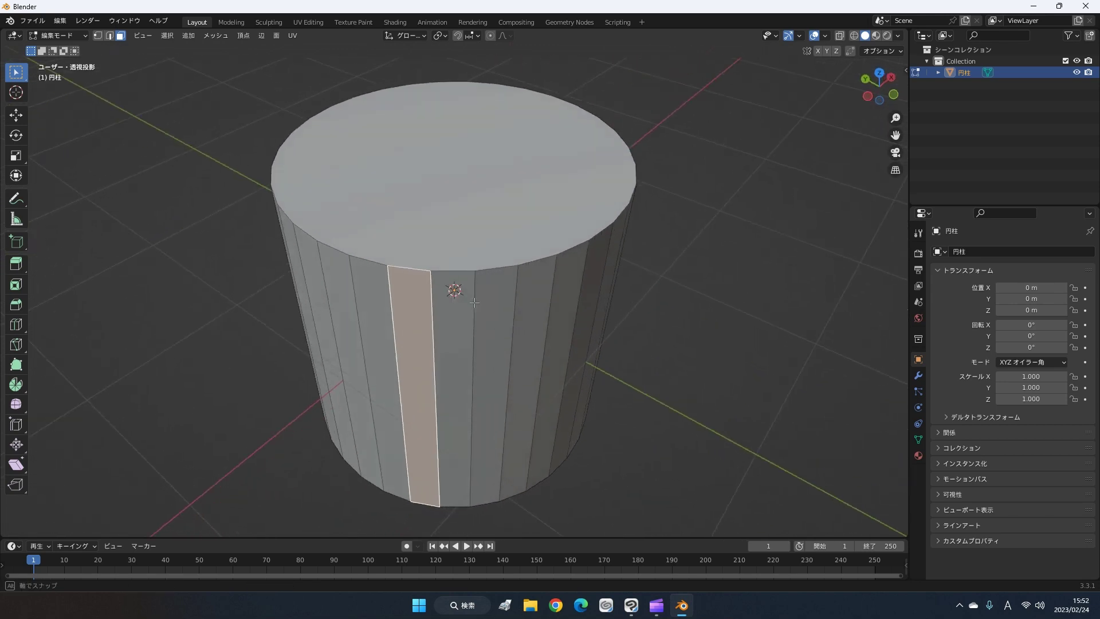
{"action": "left_click", "coordinate": [98, 36]}
{"action": "mouse_move", "coordinate": [261, 218]}
{"action": "middle_mouse_down"}
{"action": "mouse_move", "coordinate": [392, 212]}
{"action": "mouse_move", "coordinate": [384, 218]}
{"action": "middle_mouse_up"}
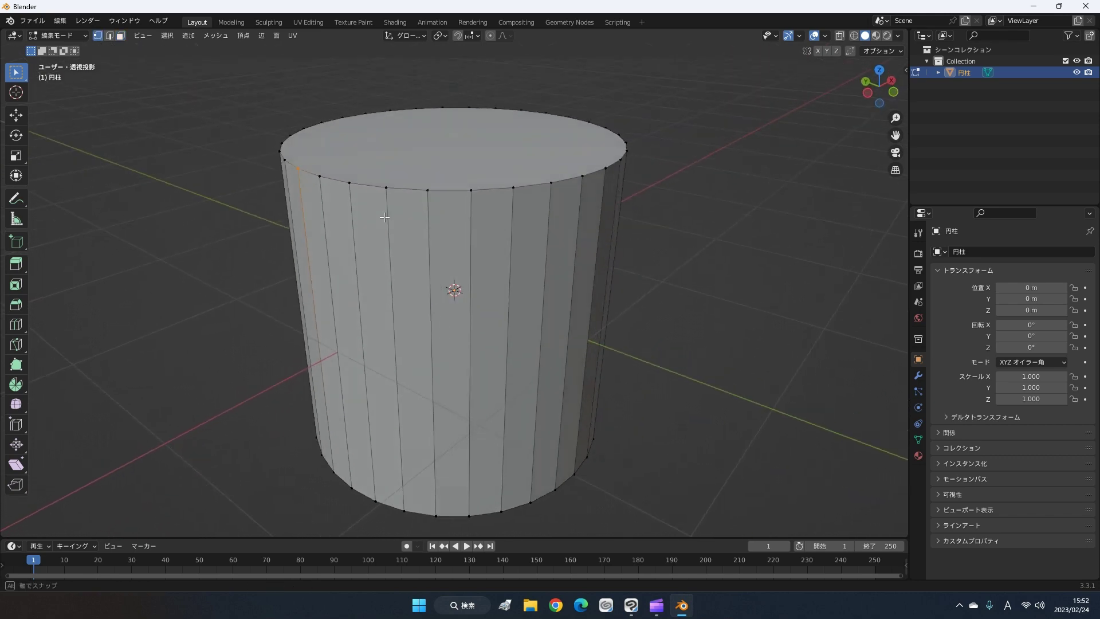
Step: Move the selected side vertices outward, then undo the move
{"action": "key", "text": "g"}
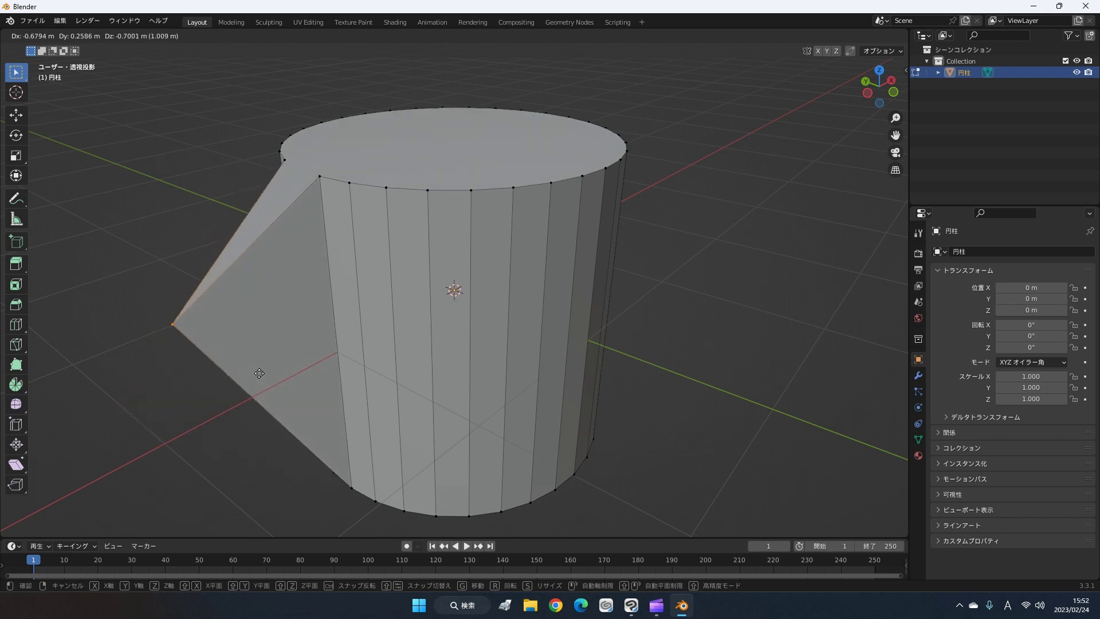
{"action": "left_click", "coordinate": [260, 372]}
{"action": "key", "text": "ctrl+z"}
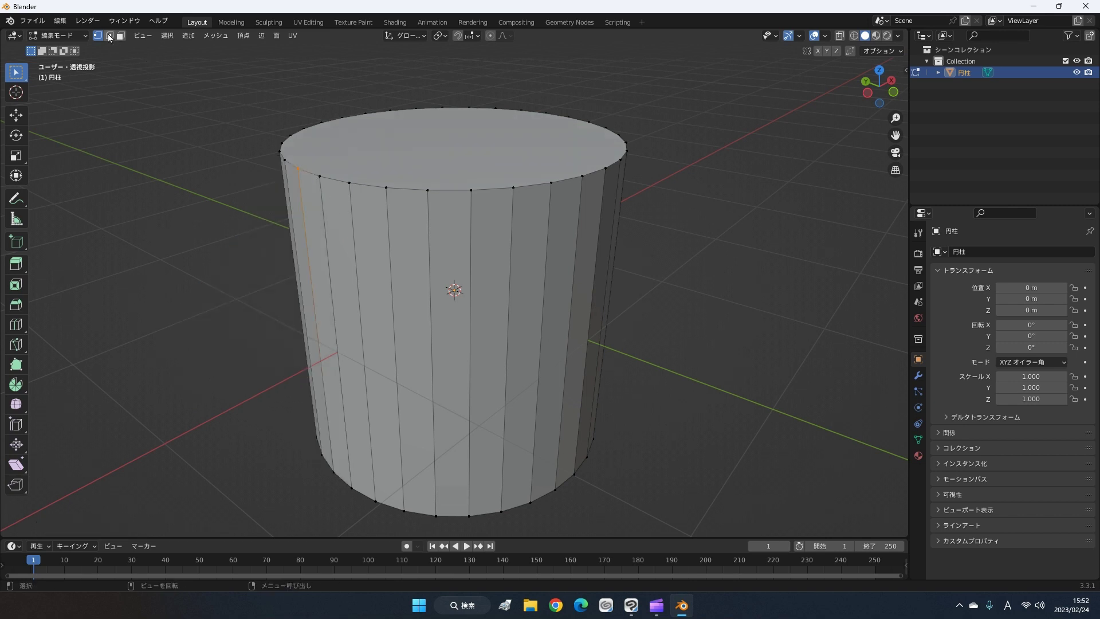
Step: In edge select, start extruding a vertical side edge and cancel it
{"action": "key", "text": "2"}
{"action": "left_click", "coordinate": [321, 205]}
{"action": "scroll", "coordinate": [439, 360], "scroll_direction": "down", "scroll_amount": 1}
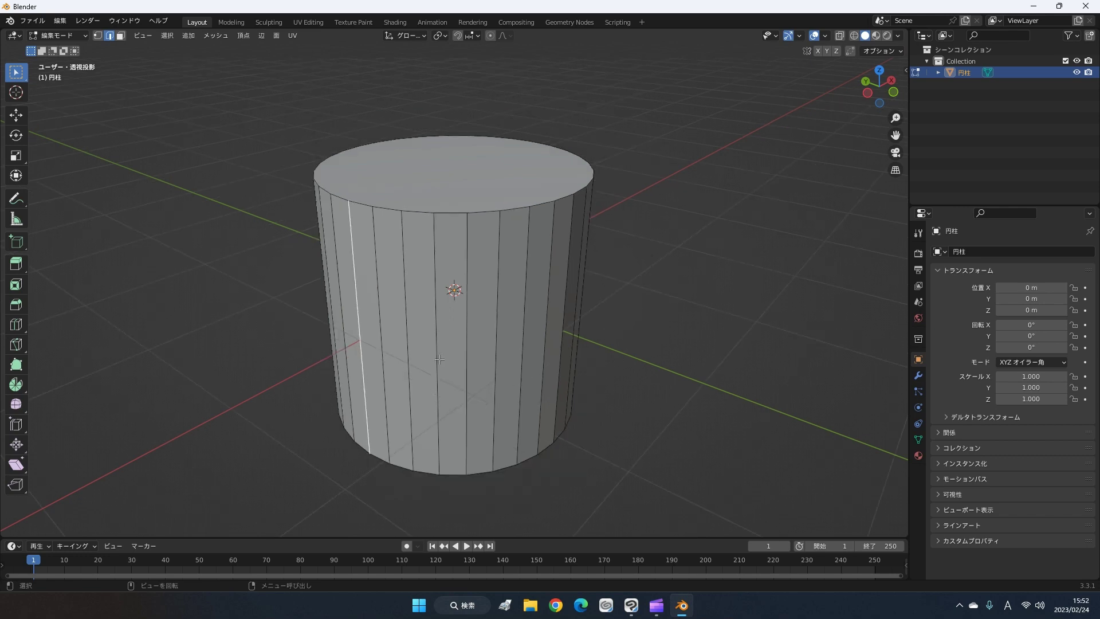
{"action": "key", "text": "e"}
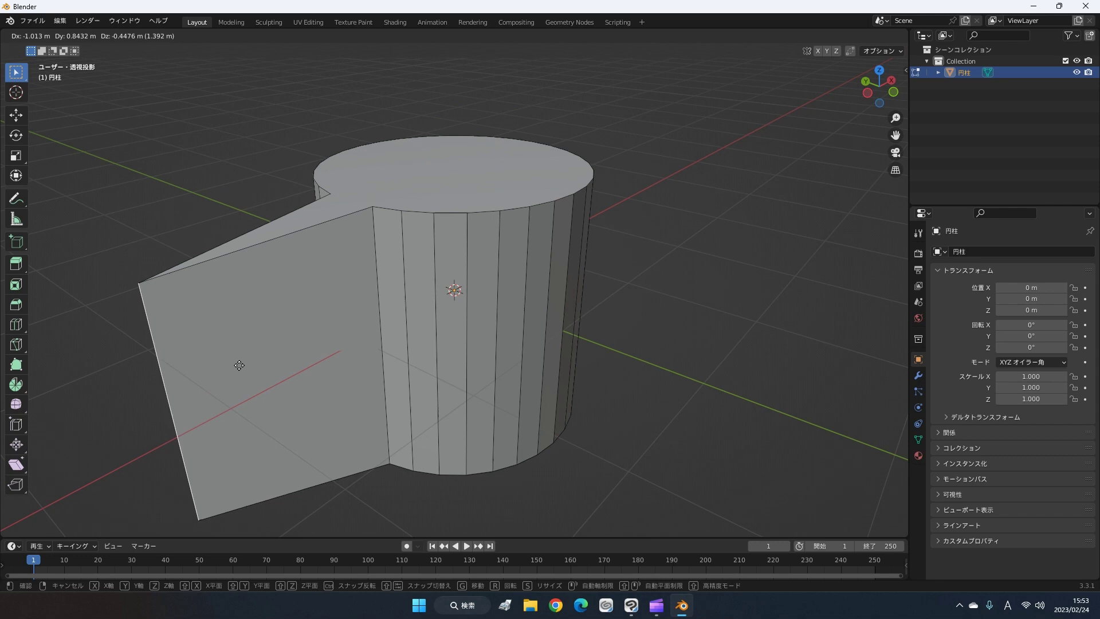
{"action": "right_click", "coordinate": [302, 358]}
Step: In face select, start extruding a side face and cancel it
{"action": "left_click", "coordinate": [465, 213]}
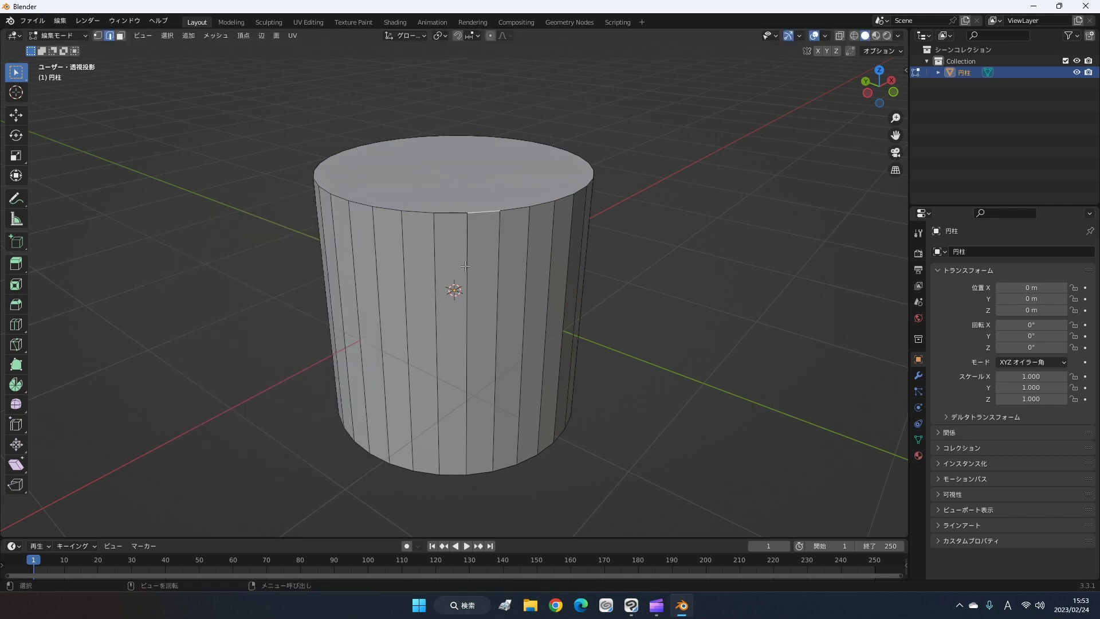
{"action": "key", "text": "3"}
{"action": "left_click", "coordinate": [432, 270]}
{"action": "middle_click_drag", "start_coordinate": [437, 275], "coordinate": [392, 308]}
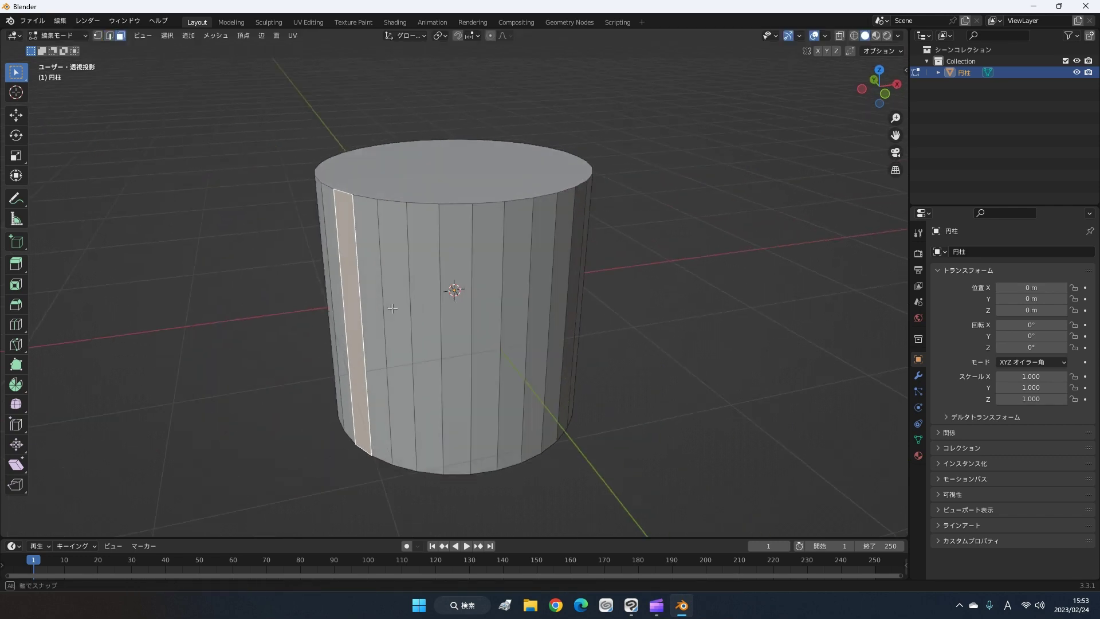
{"action": "key", "text": "e"}
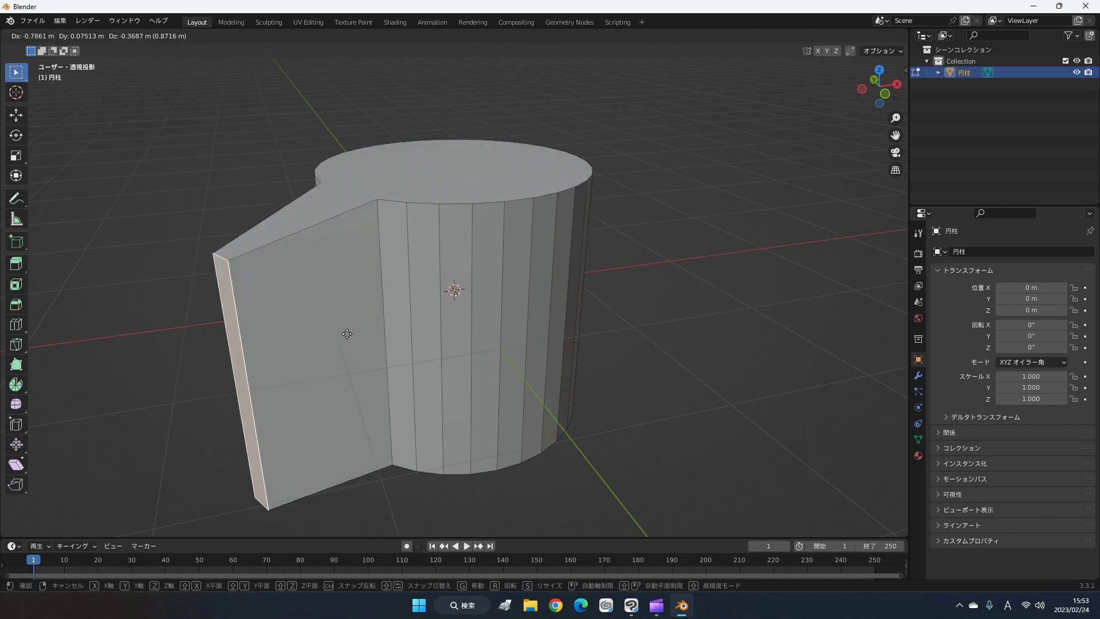
{"action": "right_click", "coordinate": [299, 347]}
Step: Select the top face, start rotating it, and cancel the rotation
{"action": "left_click", "coordinate": [480, 163]}
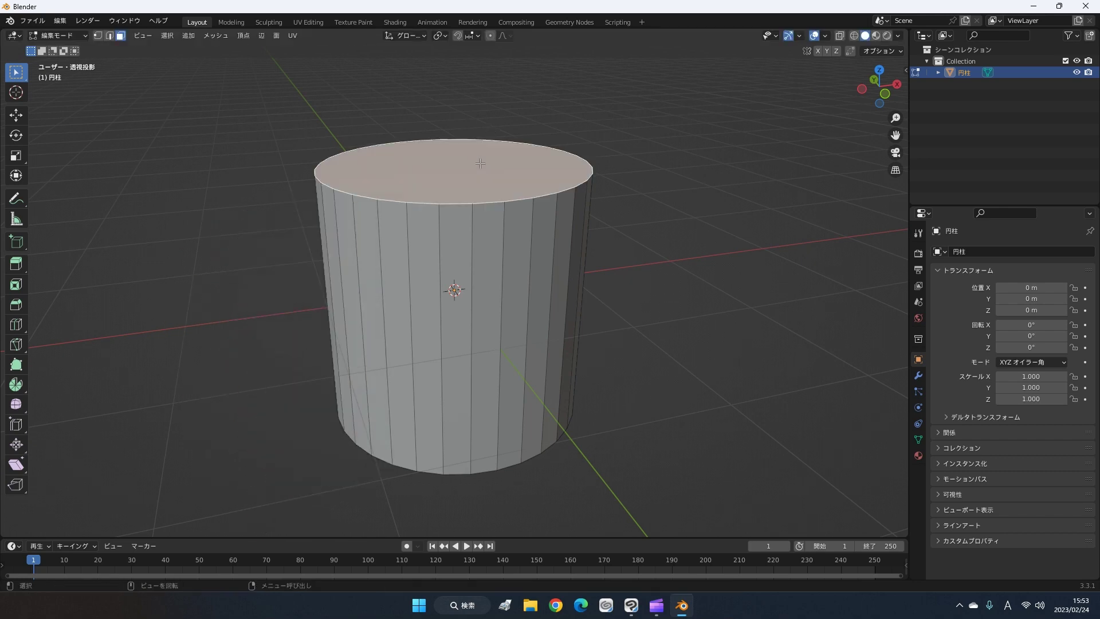
{"action": "key", "text": "r"}
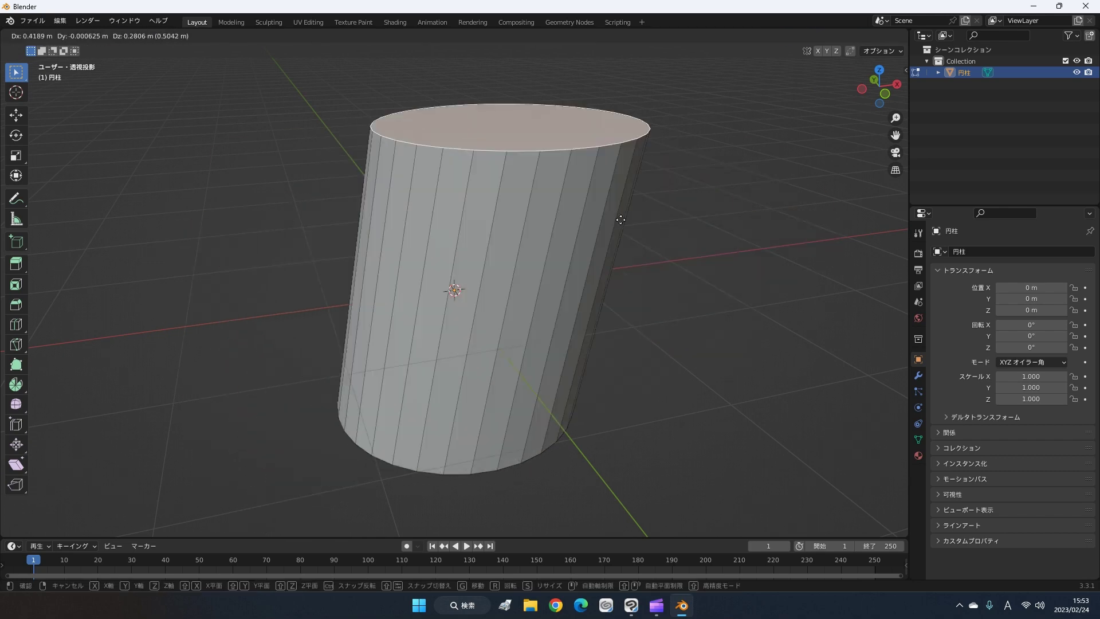
{"action": "right_click", "coordinate": [526, 175]}
{"action": "scroll", "coordinate": [527, 176], "scroll_direction": "up", "scroll_amount": 2}
{"action": "scroll", "coordinate": [527, 176], "scroll_direction": "down", "scroll_amount": 3}
{"action": "scroll", "coordinate": [526, 175], "scroll_direction": "down", "scroll_amount": 2}
{"action": "mouse_move", "coordinate": [529, 184]}
{"action": "middle_mouse_down"}
{"action": "mouse_move", "coordinate": [542, 210]}
{"action": "mouse_move", "coordinate": [572, 182]}
{"action": "mouse_move", "coordinate": [558, 217]}
{"action": "mouse_move", "coordinate": [530, 213]}
{"action": "mouse_move", "coordinate": [580, 193]}
{"action": "mouse_move", "coordinate": [567, 221]}
{"action": "mouse_move", "coordinate": [501, 231]}
{"action": "middle_mouse_up"}
{"action": "scroll", "coordinate": [573, 182], "scroll_direction": "up", "scroll_amount": 3}
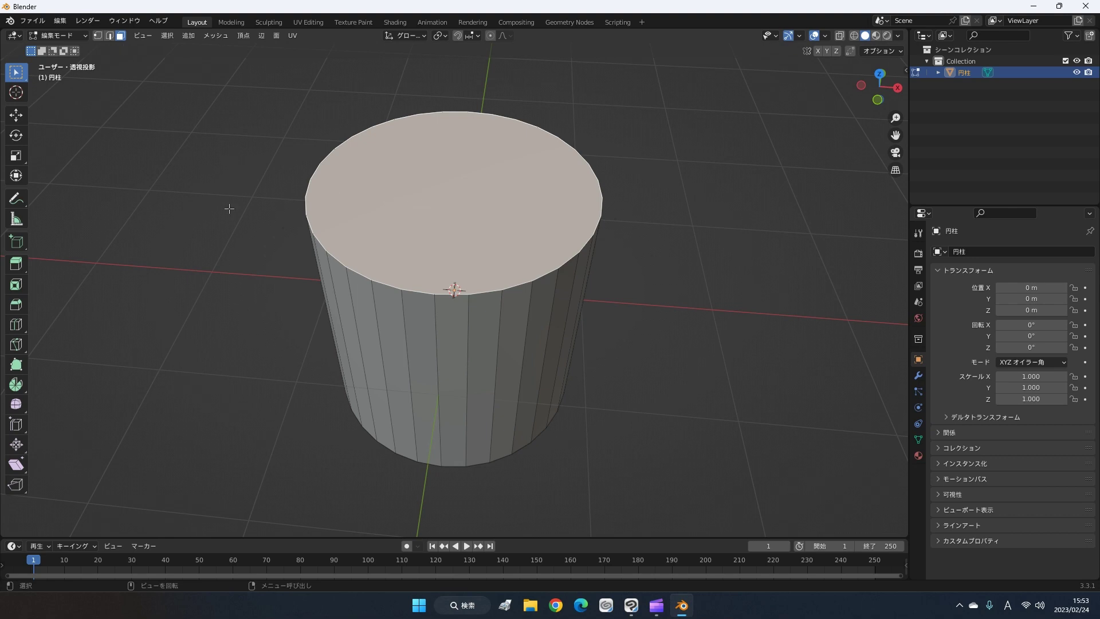
{"action": "left_click", "coordinate": [225, 258]}
{"action": "scroll", "coordinate": [223, 260], "scroll_direction": "down", "scroll_amount": 1}
{"action": "middle_click_drag", "start_coordinate": [262, 240], "coordinate": [447, 196]}
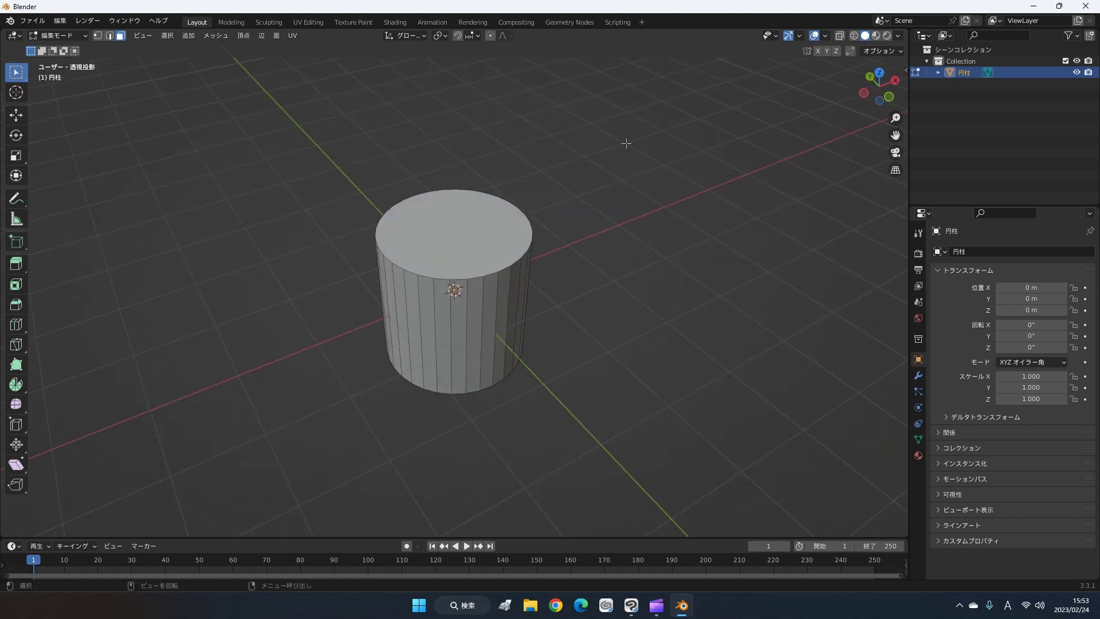
{"action": "left_click", "coordinate": [480, 232]}
{"action": "middle_click_drag", "start_coordinate": [592, 270], "coordinate": [618, 235]}
{"action": "scroll", "coordinate": [617, 235], "scroll_direction": "up", "scroll_amount": 3}
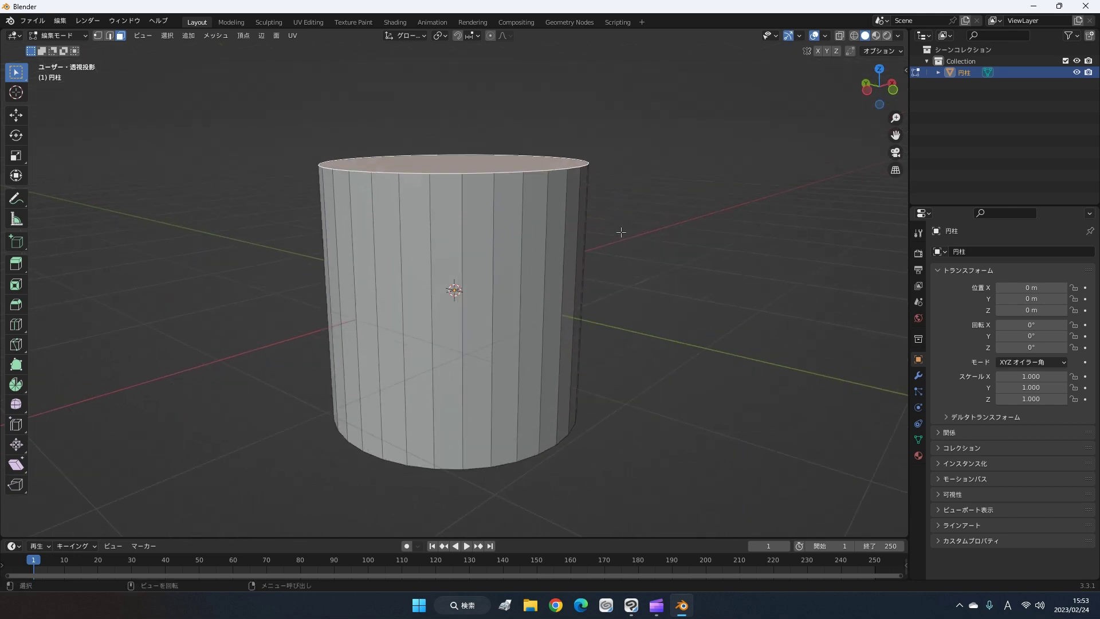
{"action": "scroll", "coordinate": [640, 195], "scroll_direction": "down", "scroll_amount": 2}
{"action": "mouse_move", "coordinate": [656, 184]}
{"action": "middle_mouse_down"}
{"action": "mouse_move", "coordinate": [636, 248]}
{"action": "mouse_move", "coordinate": [651, 174]}
{"action": "mouse_move", "coordinate": [633, 250]}
{"action": "mouse_move", "coordinate": [655, 184]}
{"action": "mouse_move", "coordinate": [654, 239]}
{"action": "middle_mouse_up"}
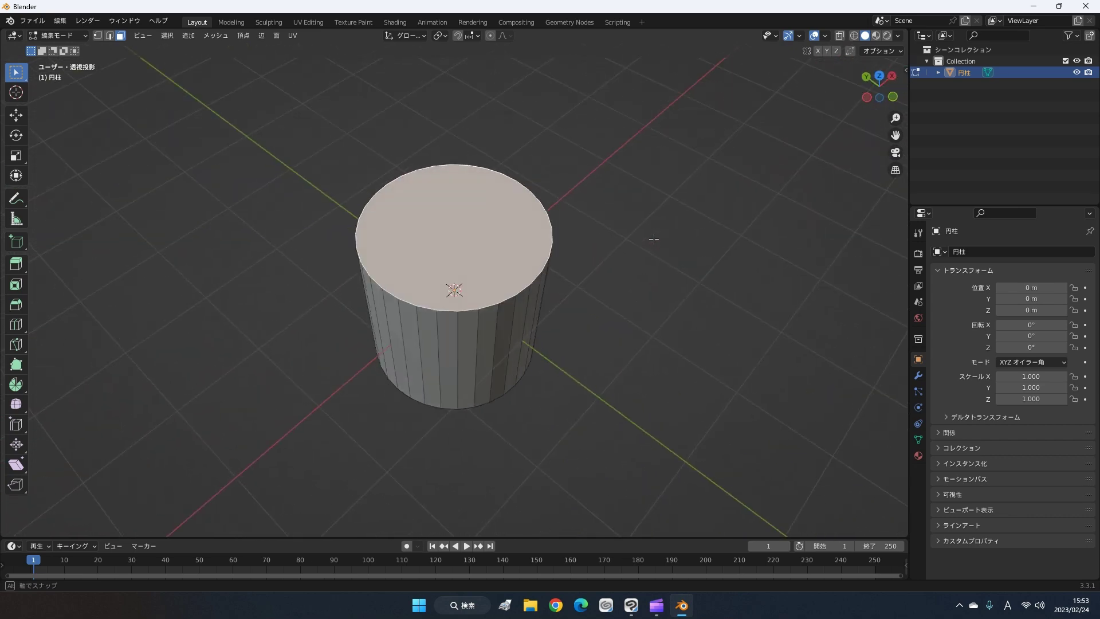
{"action": "middle_click_drag", "start_coordinate": [653, 239], "coordinate": [654, 239]}
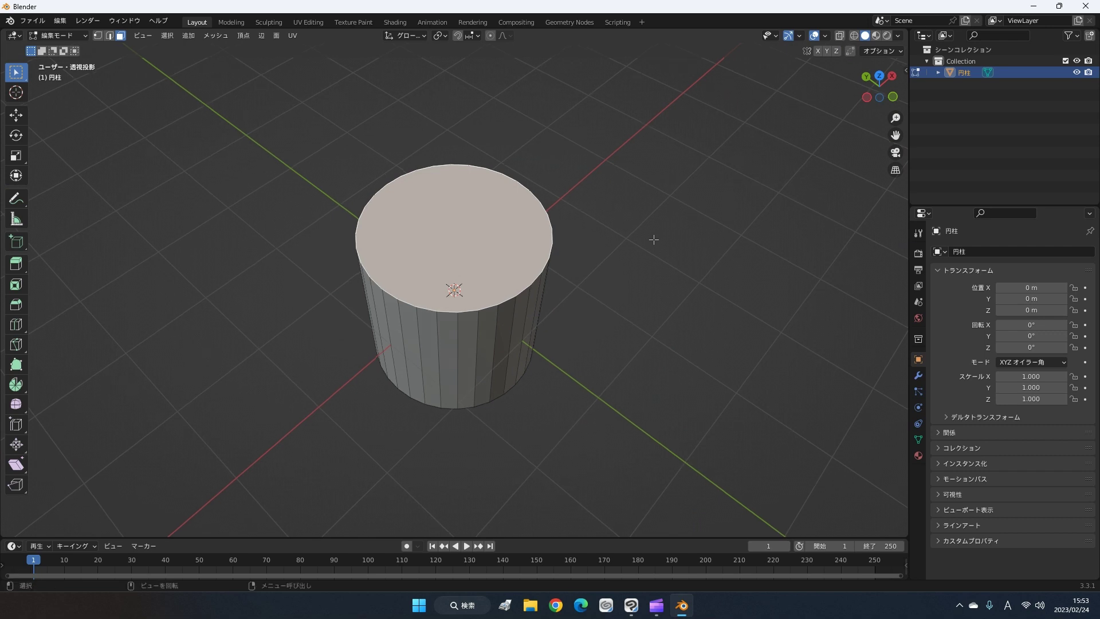
{"action": "scroll", "coordinate": [654, 239], "scroll_direction": "up", "scroll_amount": 2}
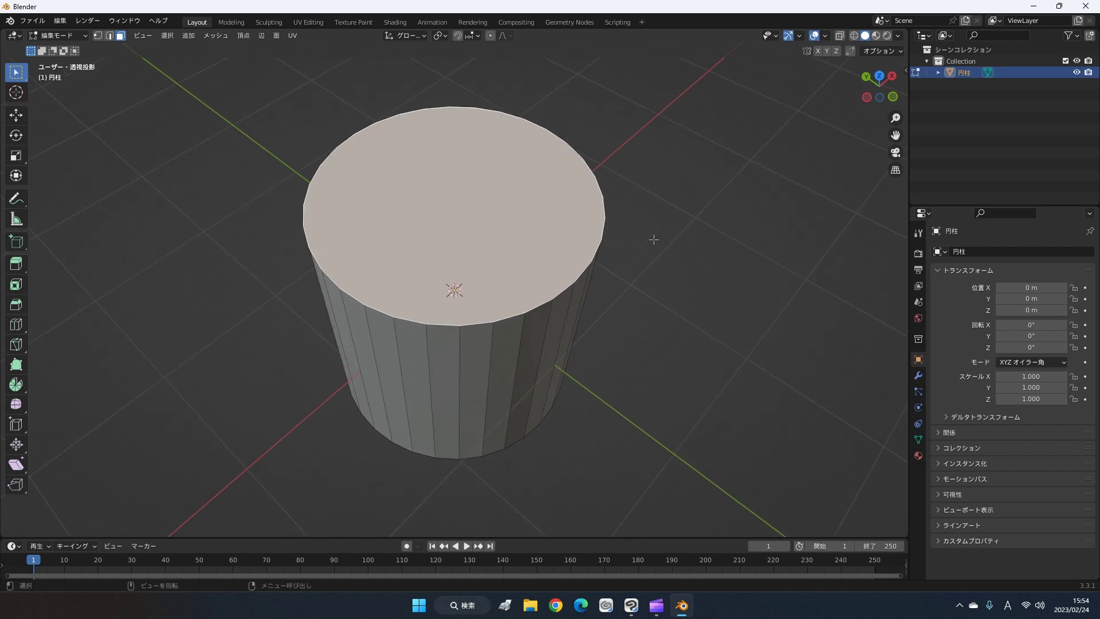
{"action": "scroll", "coordinate": [654, 239], "scroll_direction": "down", "scroll_amount": 1}
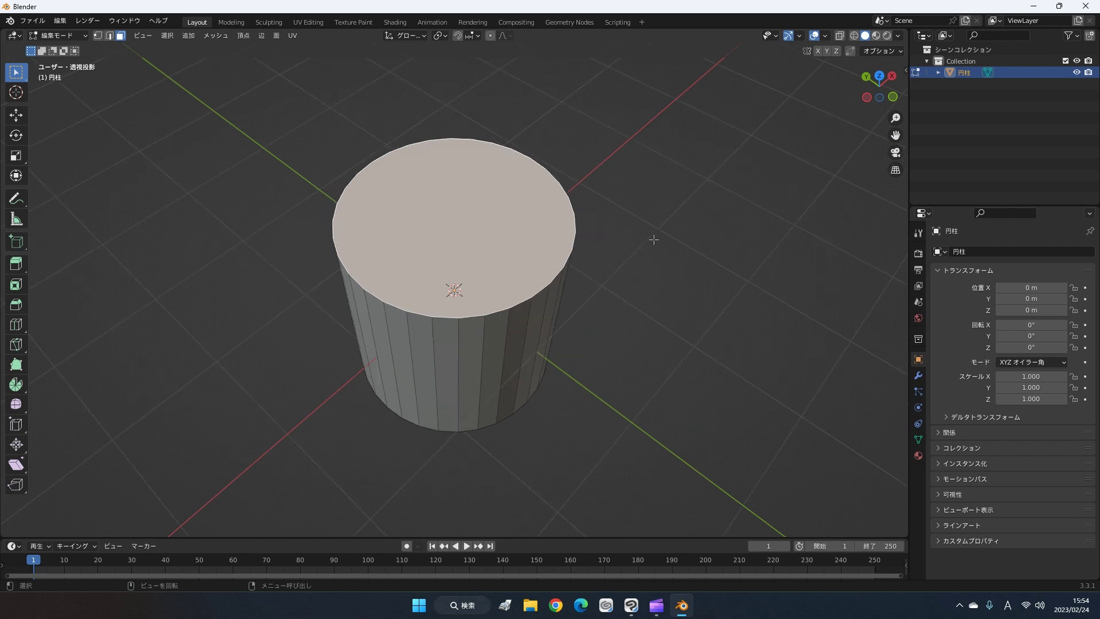
{"action": "left_click", "coordinate": [61, 36]}
{"action": "left_click", "coordinate": [59, 49]}
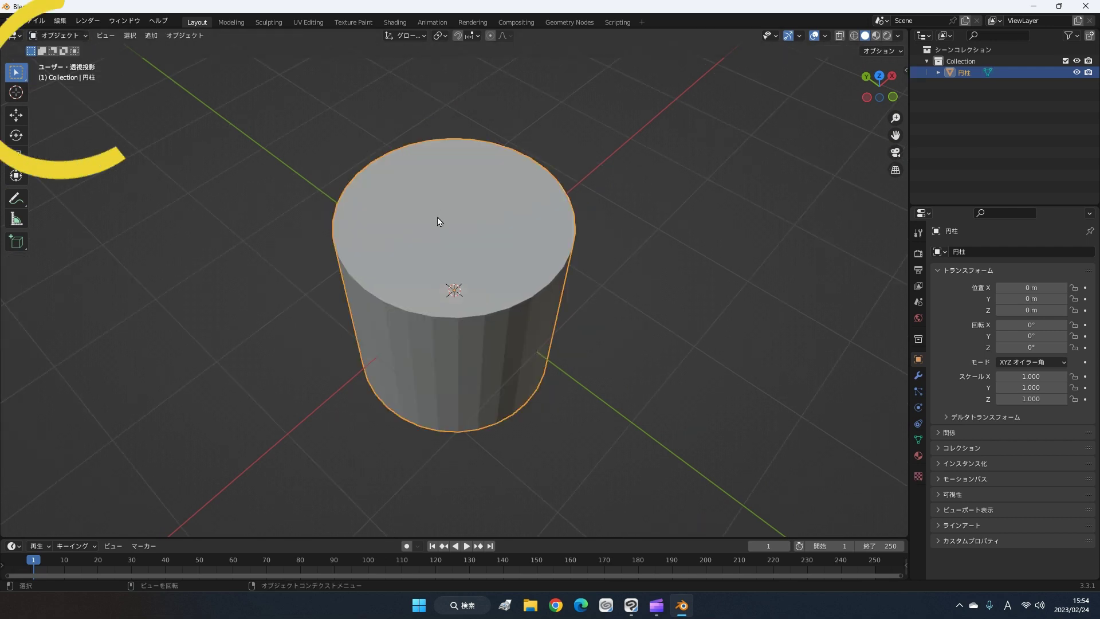
{"action": "left_click_drag", "start_coordinate": [355, 302], "coordinate": [353, 223]}
{"action": "left_click", "coordinate": [455, 181]}
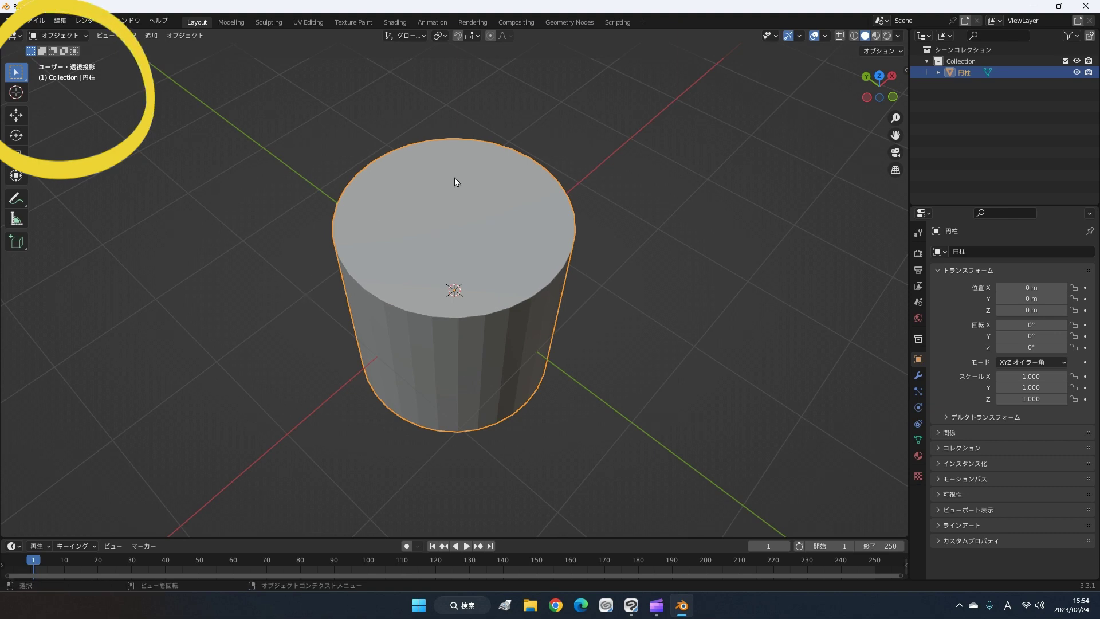
{"action": "left_click", "coordinate": [622, 135]}
{"action": "mouse_move", "coordinate": [591, 209]}
{"action": "middle_mouse_down"}
{"action": "mouse_move", "coordinate": [508, 287]}
{"action": "mouse_move", "coordinate": [577, 240]}
{"action": "mouse_move", "coordinate": [580, 296]}
{"action": "mouse_move", "coordinate": [507, 278]}
{"action": "middle_mouse_up"}
{"action": "left_click", "coordinate": [516, 278]}
{"action": "mouse_move", "coordinate": [345, 367]}
{"action": "middle_mouse_down"}
{"action": "mouse_move", "coordinate": [459, 256]}
{"action": "mouse_move", "coordinate": [422, 325]}
{"action": "mouse_move", "coordinate": [463, 245]}
{"action": "middle_mouse_up"}
{"action": "left_click", "coordinate": [747, 165]}
{"action": "left_click", "coordinate": [461, 257]}
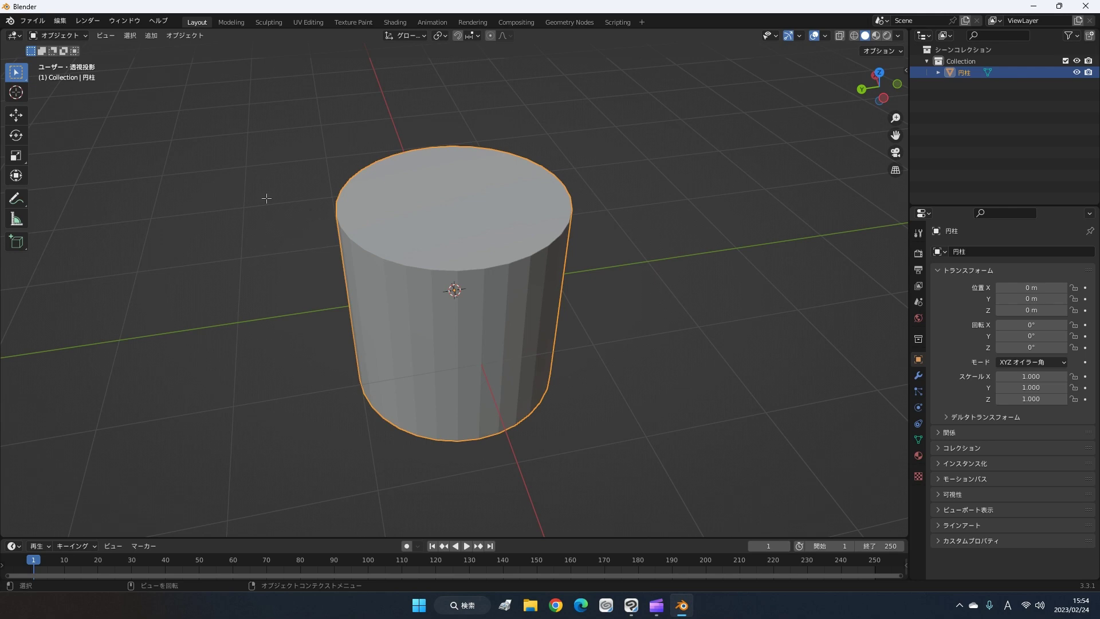
{"action": "key", "text": "Tab"}
{"action": "key", "text": "Tab"}
{"action": "left_click", "coordinate": [56, 38]}
{"action": "left_click", "coordinate": [67, 66]}
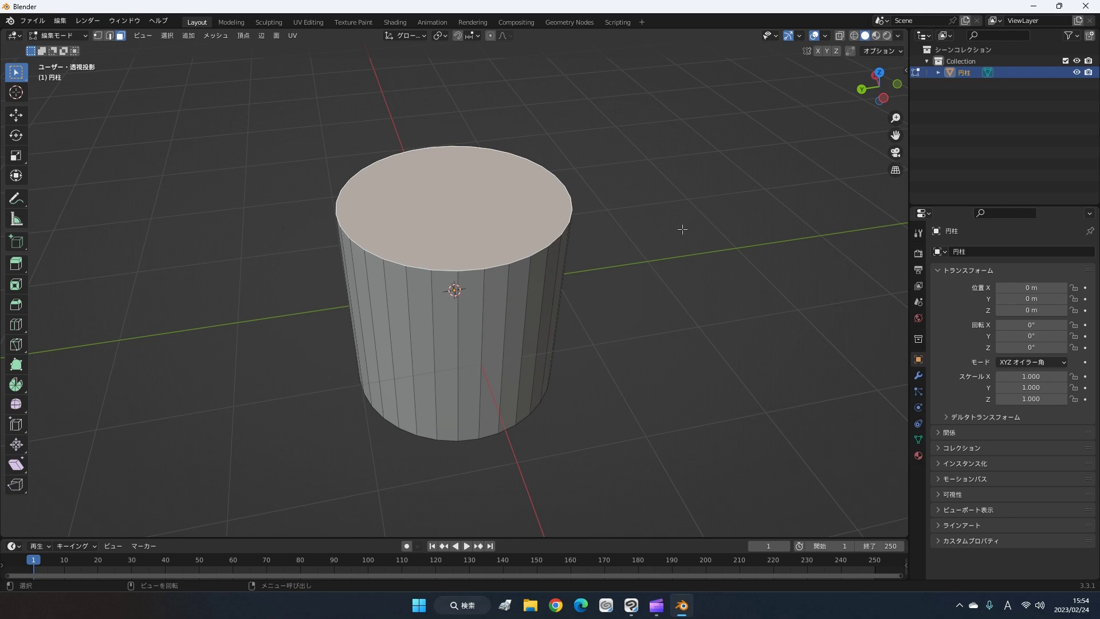
Step: Inset the top face into a narrow outer ring around a smaller circle, then inspect it
{"action": "middle_click_drag", "start_coordinate": [756, 111], "coordinate": [746, 128]}
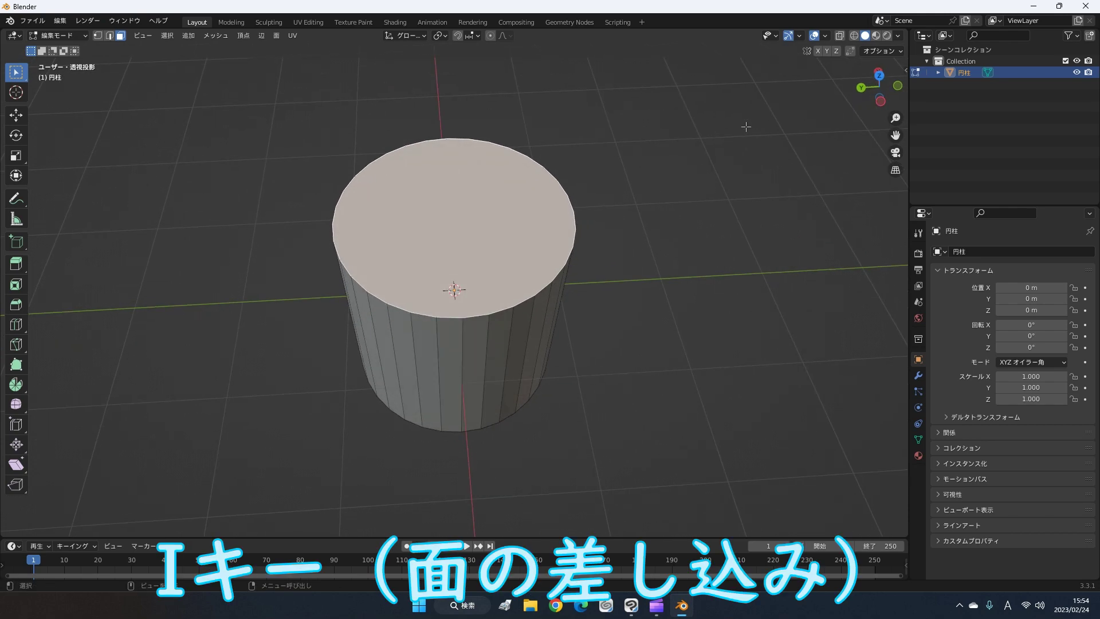
{"action": "key", "text": "i"}
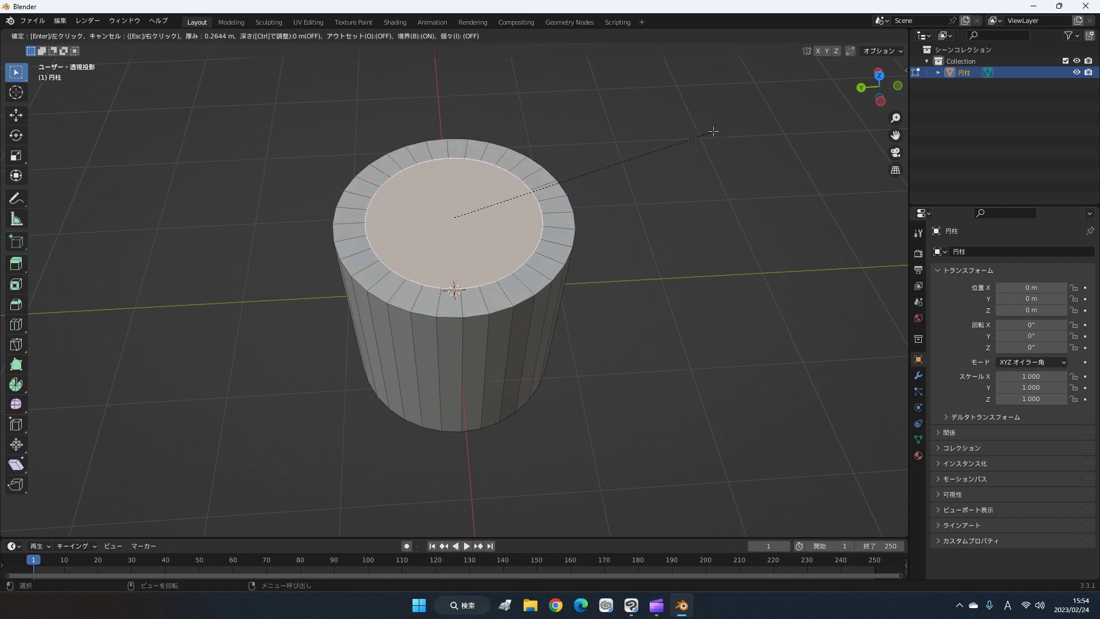
{"action": "left_click", "coordinate": [712, 130]}
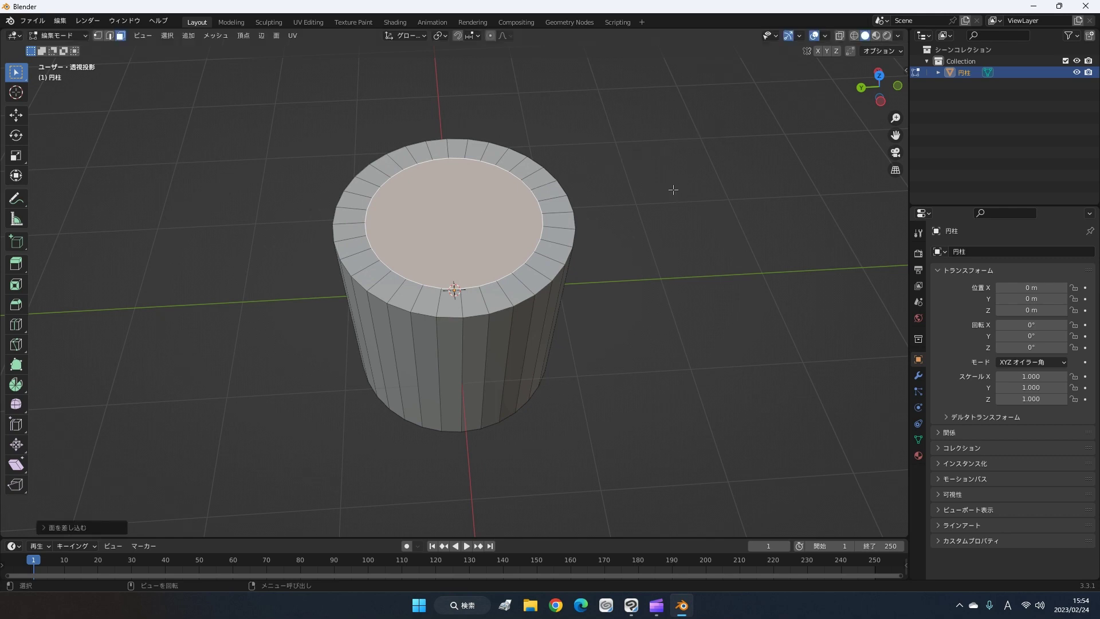
{"action": "middle_click_drag", "start_coordinate": [670, 189], "coordinate": [680, 167]}
{"action": "scroll", "coordinate": [492, 261], "scroll_direction": "up", "scroll_amount": 3}
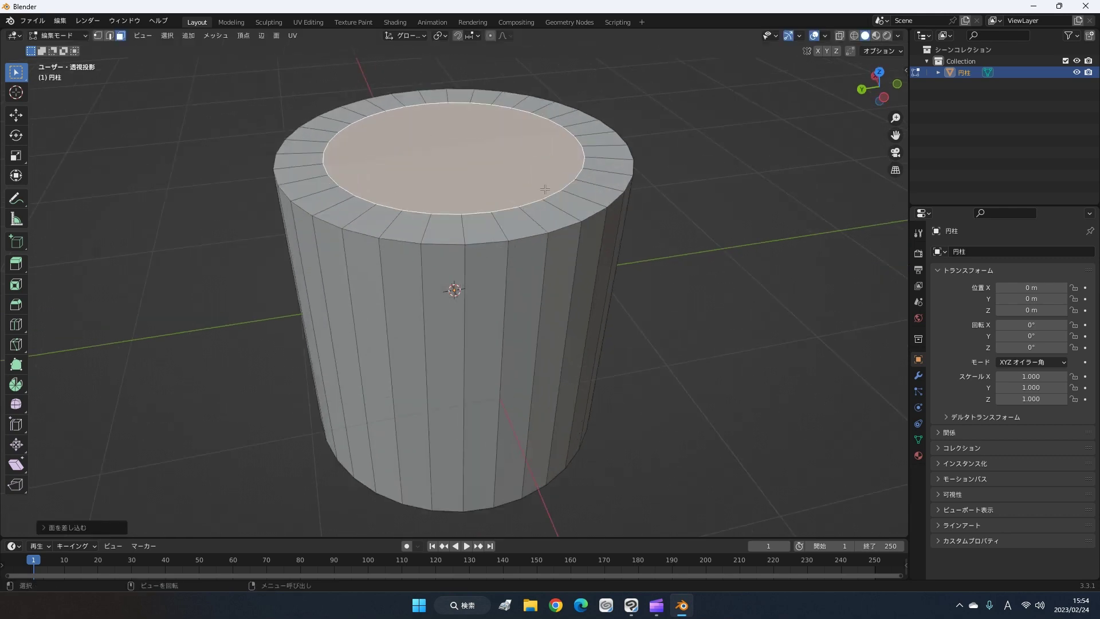
{"action": "scroll", "coordinate": [545, 190], "scroll_direction": "down", "scroll_amount": 2}
{"action": "middle_click_drag", "start_coordinate": [544, 189], "coordinate": [546, 204]}
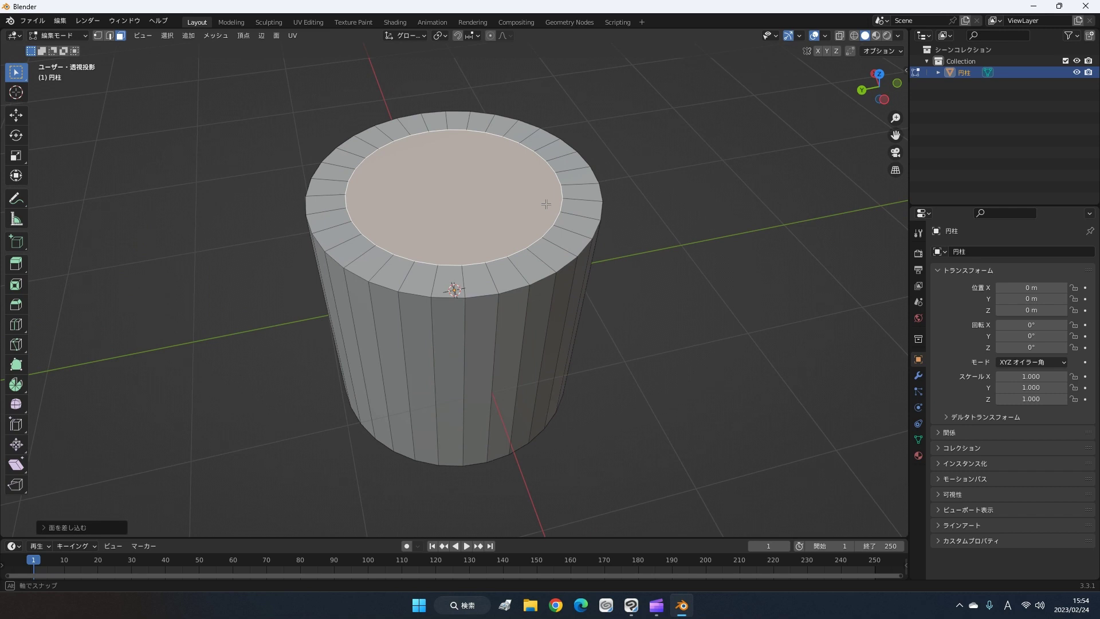
{"action": "middle_click_drag", "start_coordinate": [546, 204], "coordinate": [546, 204]}
{"action": "mouse_move", "coordinate": [528, 177]}
{"action": "middle_mouse_down"}
{"action": "mouse_move", "coordinate": [619, 175]}
{"action": "mouse_move", "coordinate": [632, 197]}
{"action": "middle_mouse_up"}
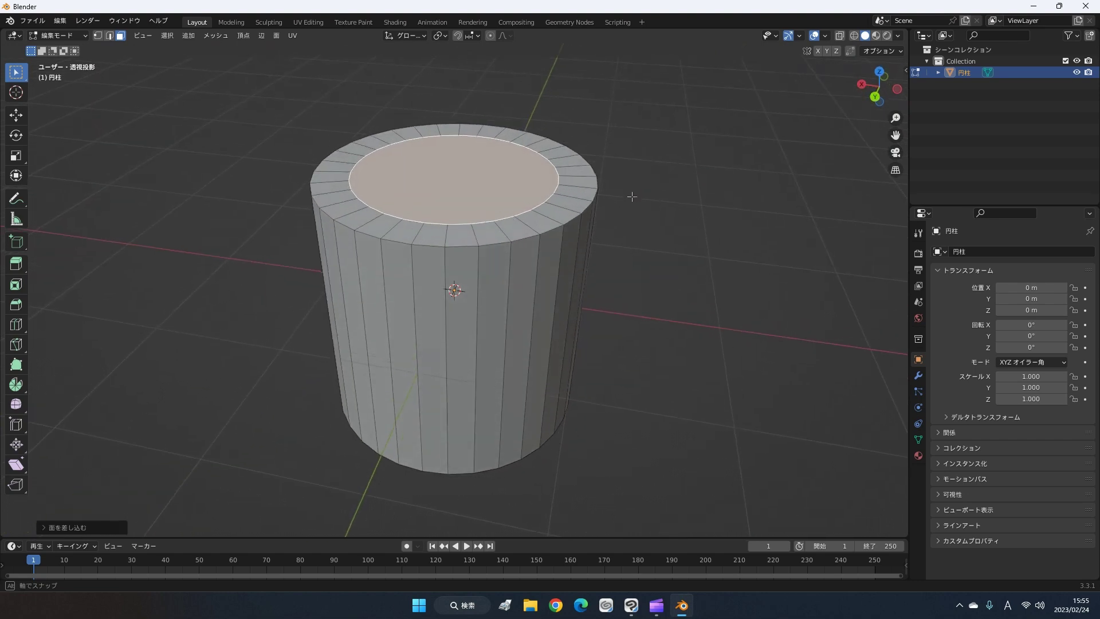
{"action": "middle_click_drag", "start_coordinate": [631, 196], "coordinate": [627, 206]}
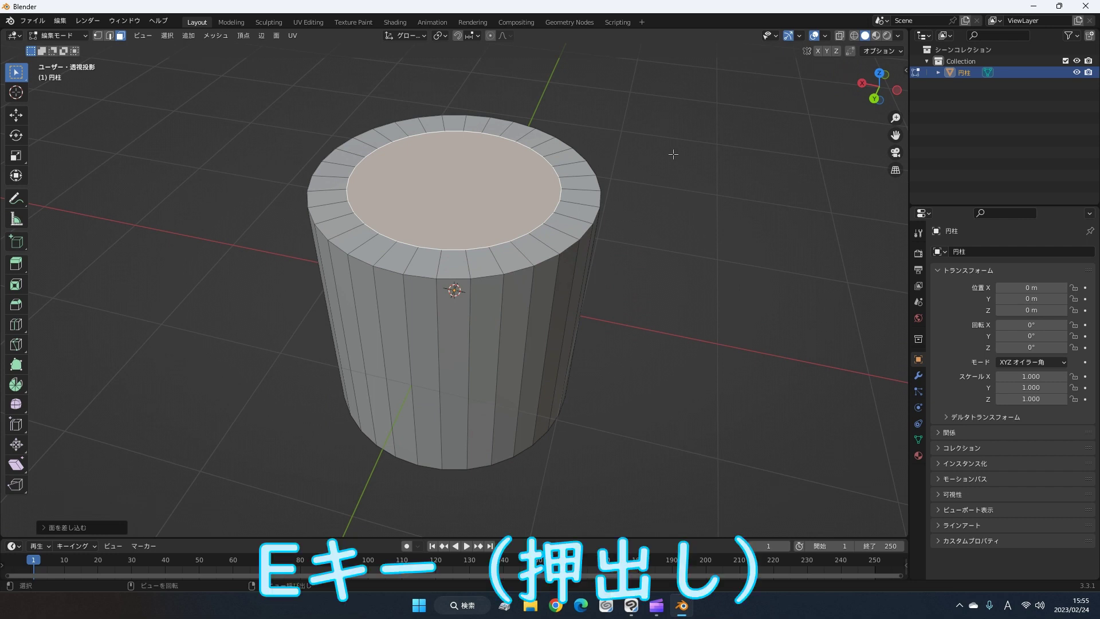
Step: Extrude the inner top circle down into the cylinder as a recess, then return to Object Mode
{"action": "key", "text": "e"}
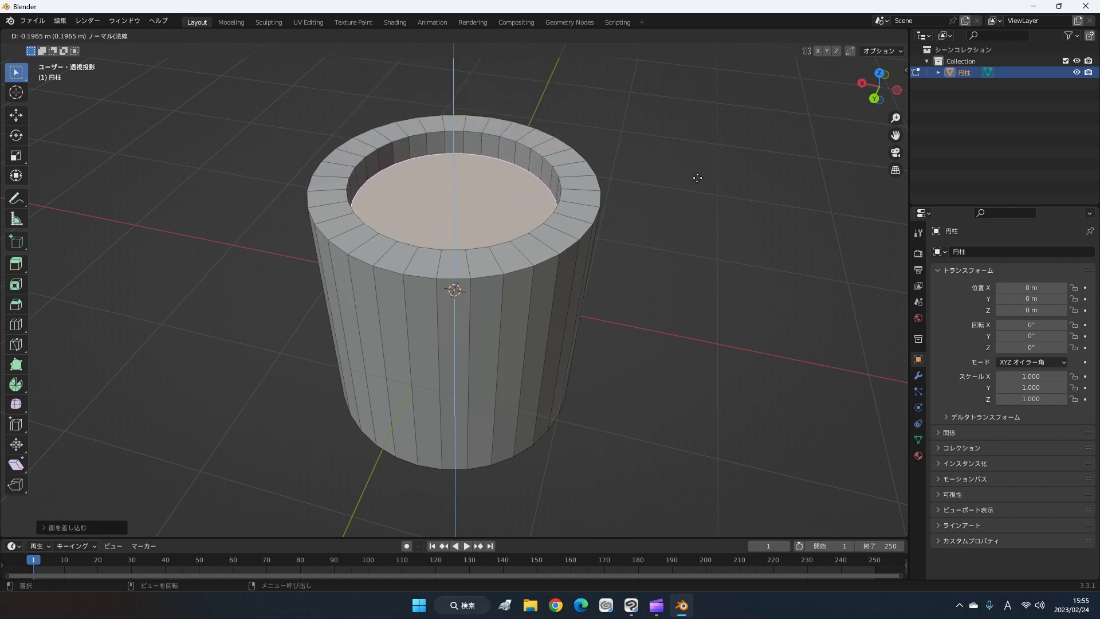
{"action": "left_click", "coordinate": [697, 178]}
{"action": "mouse_move", "coordinate": [697, 178]}
{"action": "middle_mouse_down"}
{"action": "mouse_move", "coordinate": [684, 162]}
{"action": "mouse_move", "coordinate": [718, 196]}
{"action": "middle_mouse_up"}
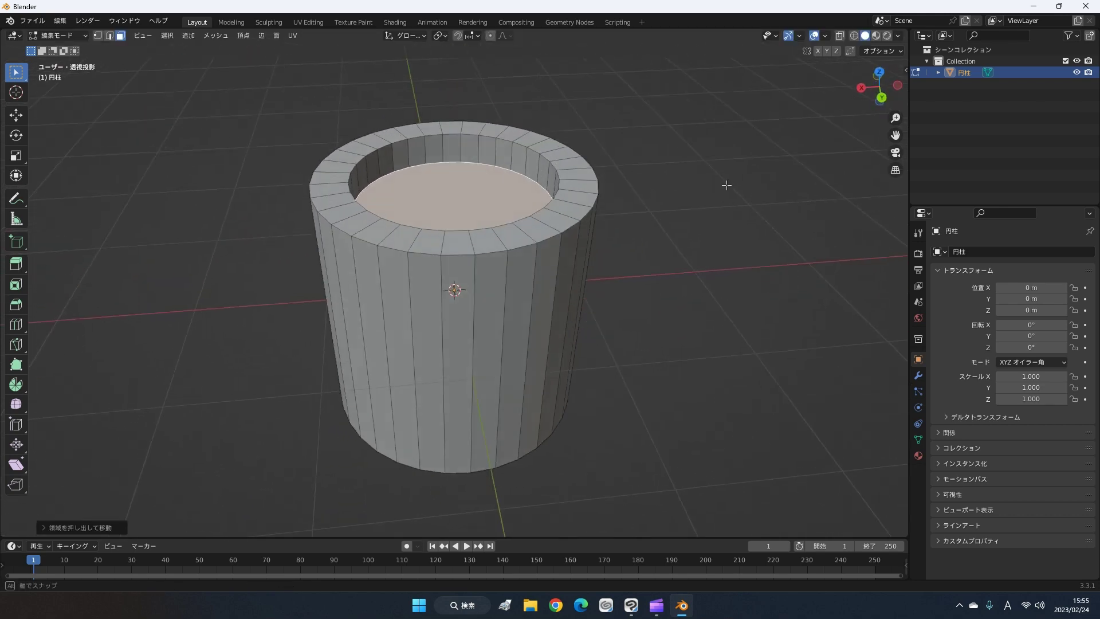
{"action": "middle_click_drag", "start_coordinate": [718, 195], "coordinate": [717, 196]}
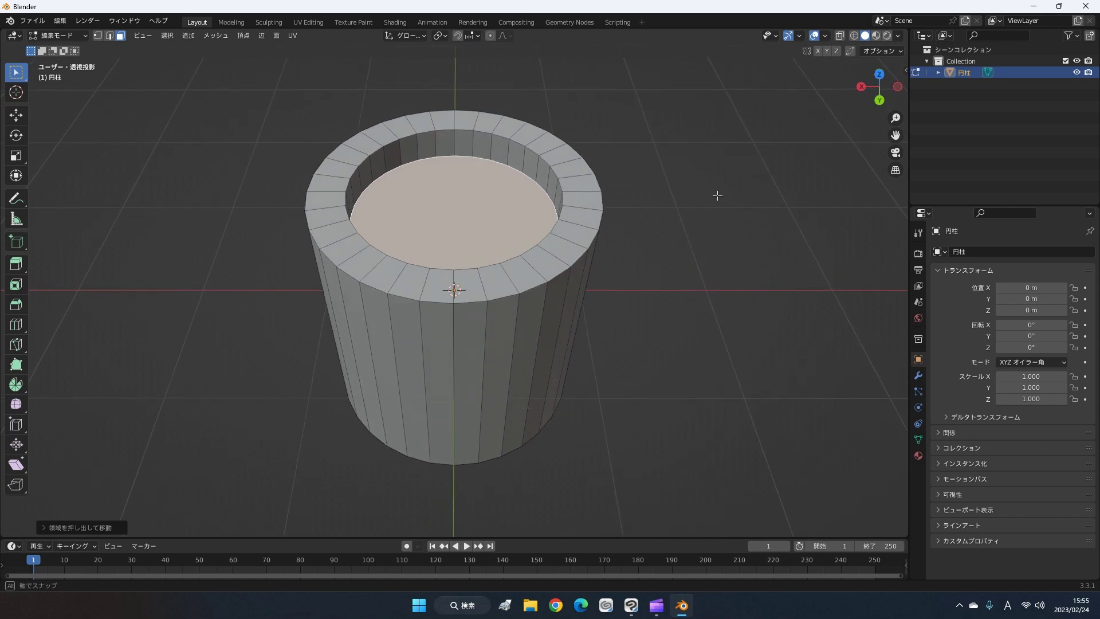
{"action": "middle_click_drag", "start_coordinate": [717, 195], "coordinate": [716, 197]}
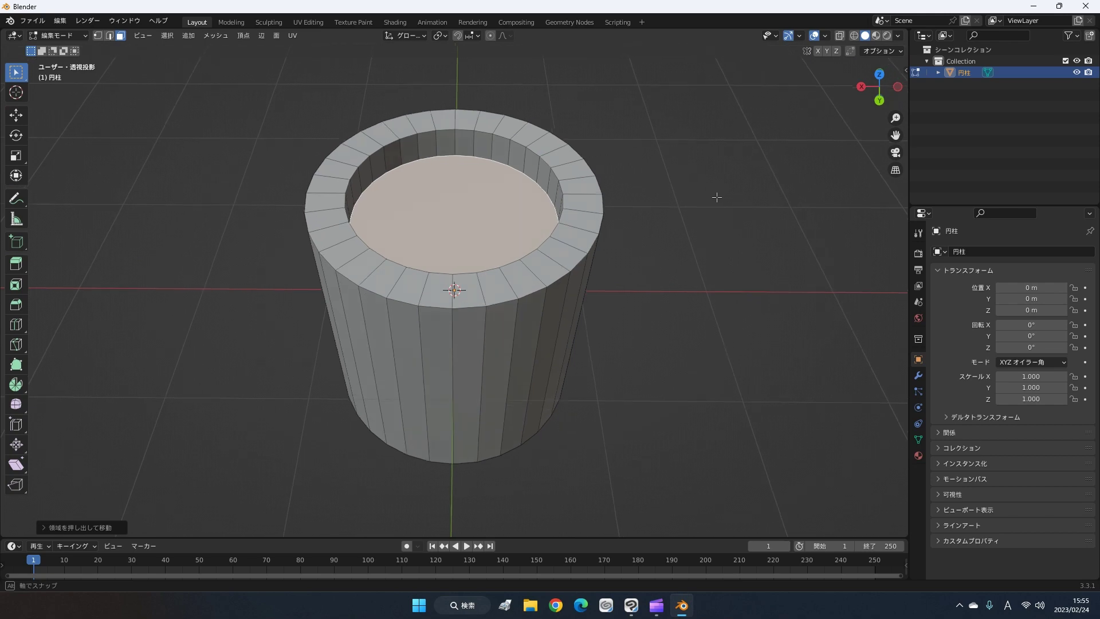
{"action": "key", "text": "Tab"}
{"action": "mouse_move", "coordinate": [658, 228]}
{"action": "middle_mouse_down"}
{"action": "mouse_move", "coordinate": [629, 140]}
{"action": "mouse_move", "coordinate": [634, 185]}
{"action": "mouse_move", "coordinate": [599, 280]}
{"action": "mouse_move", "coordinate": [515, 287]}
{"action": "mouse_move", "coordinate": [553, 182]}
{"action": "mouse_move", "coordinate": [650, 267]}
{"action": "mouse_move", "coordinate": [448, 260]}
{"action": "mouse_move", "coordinate": [569, 266]}
{"action": "mouse_move", "coordinate": [573, 282]}
{"action": "middle_mouse_up"}
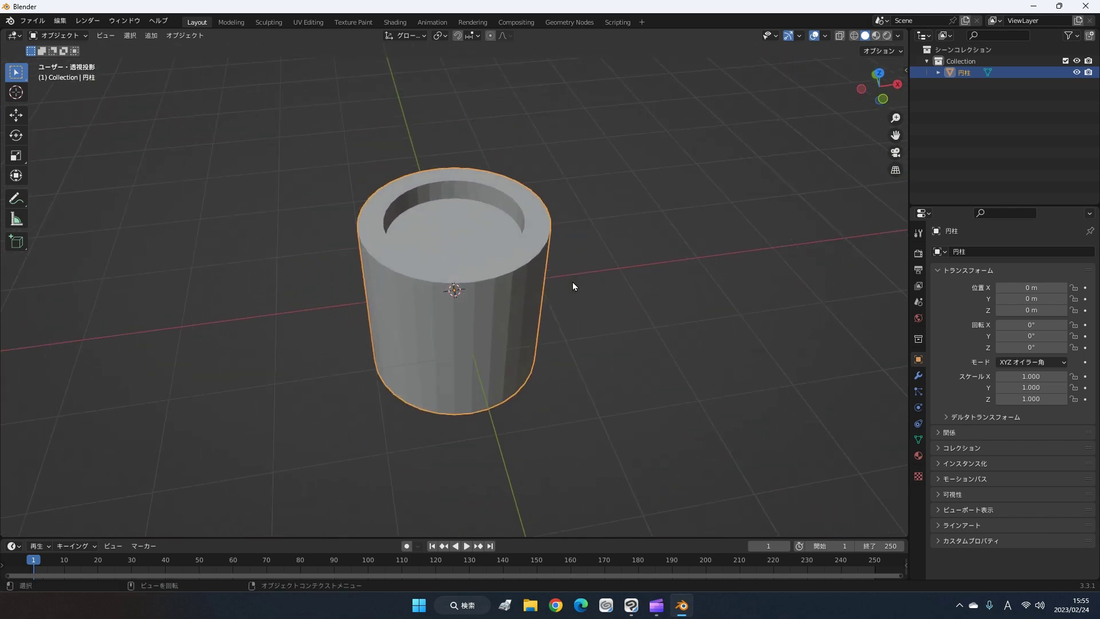
Step: Switch to Rendered shading, where the unlit cup appears nearly black, and orbit around it
{"action": "scroll", "coordinate": [573, 282], "scroll_direction": "up", "scroll_amount": 1}
{"action": "scroll", "coordinate": [573, 282], "scroll_direction": "up", "scroll_amount": 2}
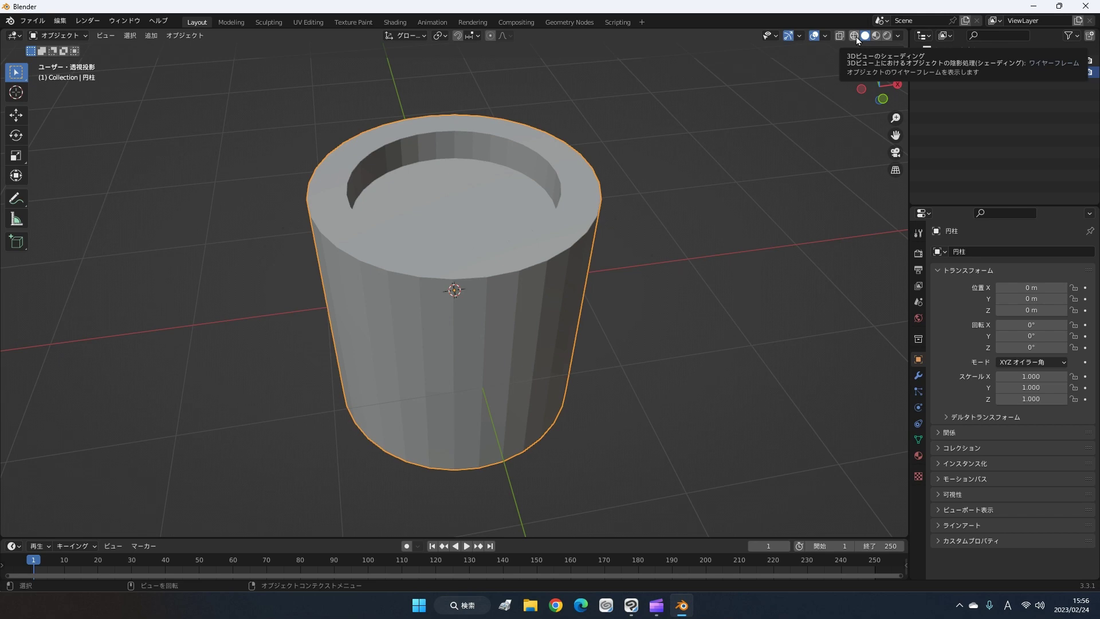
{"action": "middle_click_drag", "start_coordinate": [741, 132], "coordinate": [830, 56]}
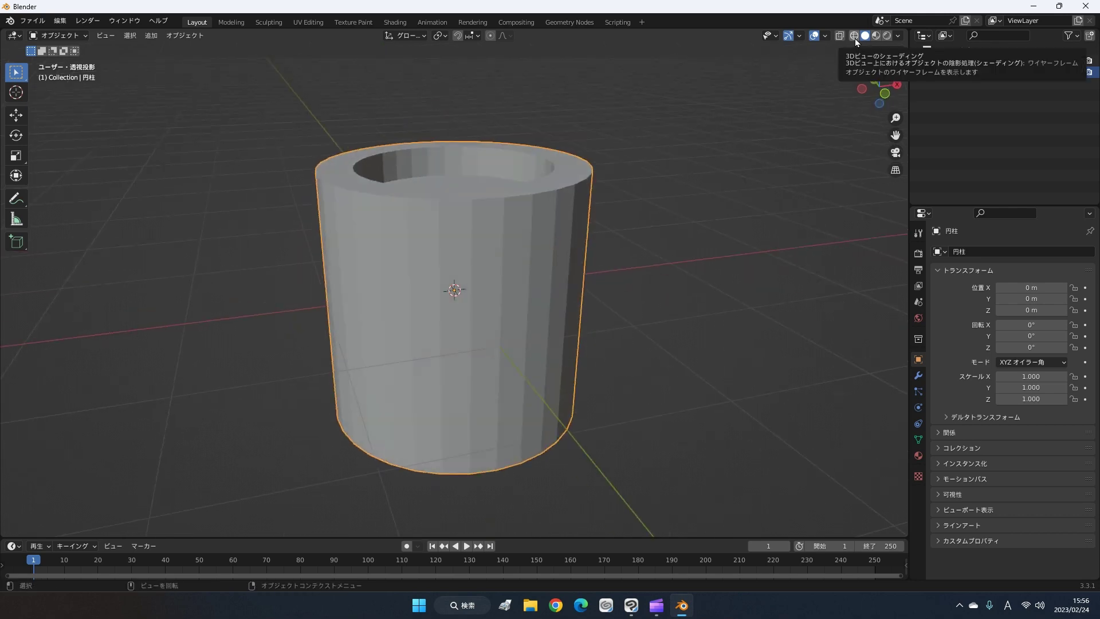
{"action": "left_click", "coordinate": [887, 36]}
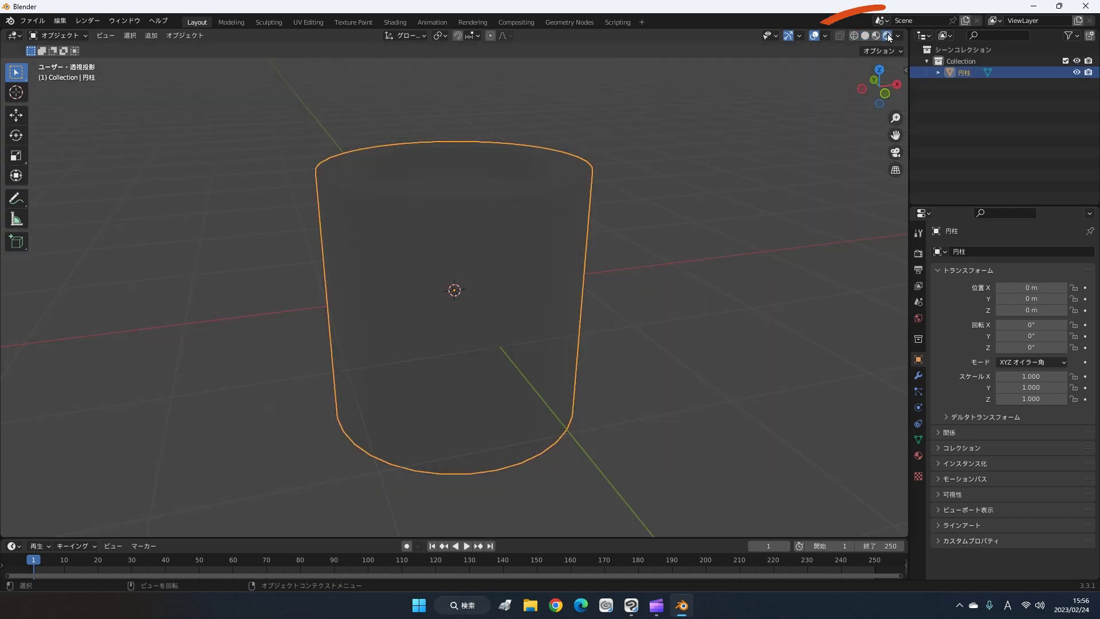
{"action": "mouse_move", "coordinate": [758, 137]}
{"action": "middle_mouse_down"}
{"action": "mouse_move", "coordinate": [721, 190]}
{"action": "mouse_move", "coordinate": [775, 77]}
{"action": "middle_mouse_up"}
{"action": "scroll", "coordinate": [702, 148], "scroll_direction": "down", "scroll_amount": 2}
{"action": "scroll", "coordinate": [701, 143], "scroll_direction": "down", "scroll_amount": 2}
{"action": "left_click", "coordinate": [701, 143]}
{"action": "mouse_move", "coordinate": [675, 183]}
{"action": "middle_mouse_down"}
{"action": "mouse_move", "coordinate": [656, 233]}
{"action": "mouse_move", "coordinate": [712, 148]}
{"action": "middle_mouse_up"}
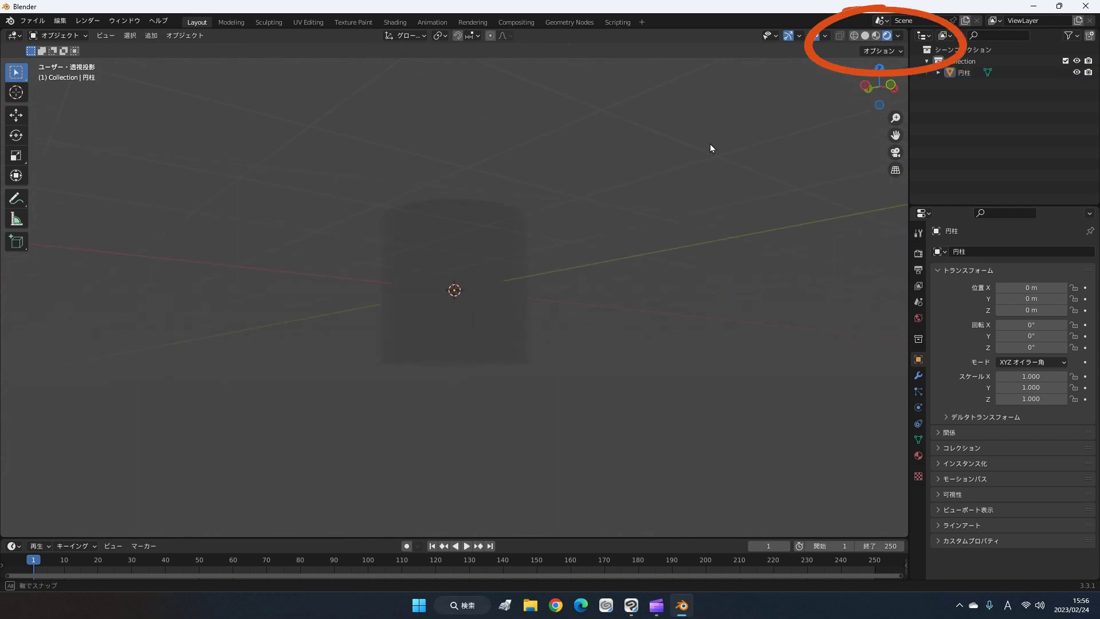
{"action": "mouse_move", "coordinate": [683, 187]}
{"action": "middle_mouse_down"}
{"action": "mouse_move", "coordinate": [653, 297]}
{"action": "mouse_move", "coordinate": [720, 172]}
{"action": "mouse_move", "coordinate": [678, 300]}
{"action": "mouse_move", "coordinate": [709, 220]}
{"action": "mouse_move", "coordinate": [671, 263]}
{"action": "mouse_move", "coordinate": [703, 215]}
{"action": "middle_mouse_up"}
Step: Add a point light and raise it about 1.8 m above the origin along Z
{"action": "key", "text": "shift+a"}
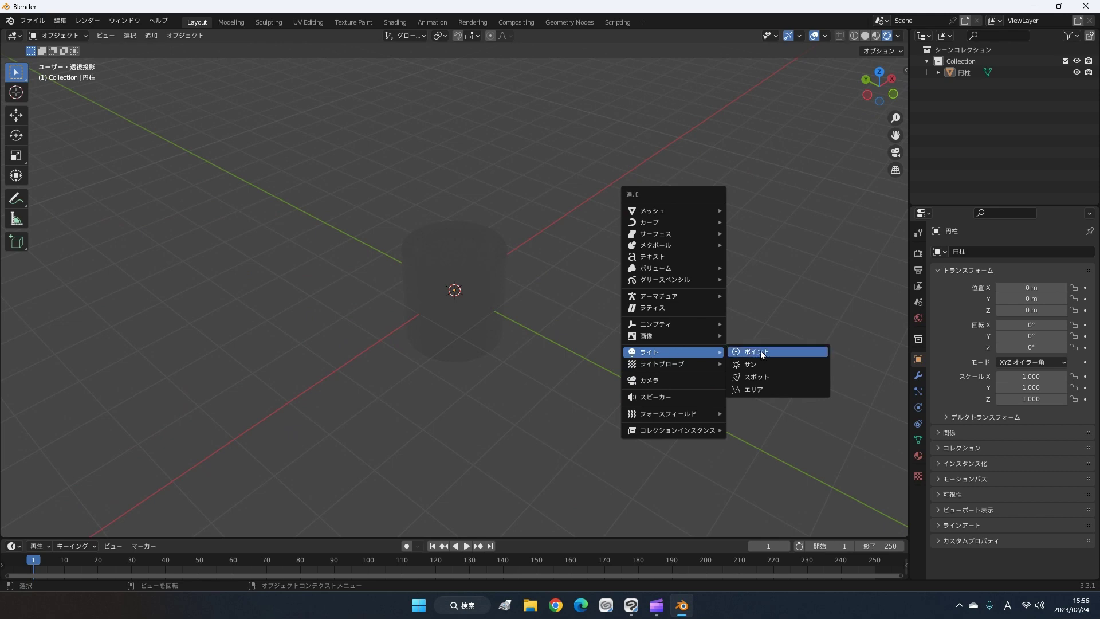
{"action": "left_click", "coordinate": [759, 351]}
{"action": "middle_click_drag", "start_coordinate": [688, 329], "coordinate": [692, 322]}
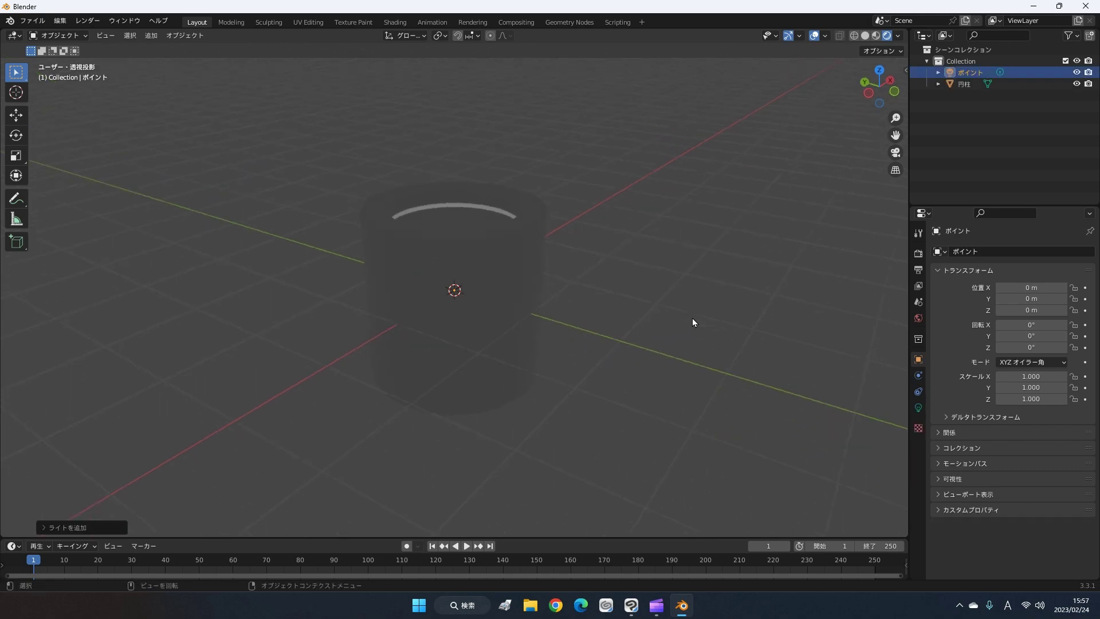
{"action": "key", "text": "g"}
{"action": "key", "text": "z"}
{"action": "left_click", "coordinate": [730, 159]}
{"action": "mouse_move", "coordinate": [730, 159]}
{"action": "middle_mouse_down"}
{"action": "mouse_move", "coordinate": [646, 311]}
{"action": "mouse_move", "coordinate": [685, 273]}
{"action": "middle_mouse_up"}
Step: Increase the point light's power above 10 W and move it beside the cup
{"action": "left_click", "coordinate": [917, 406]}
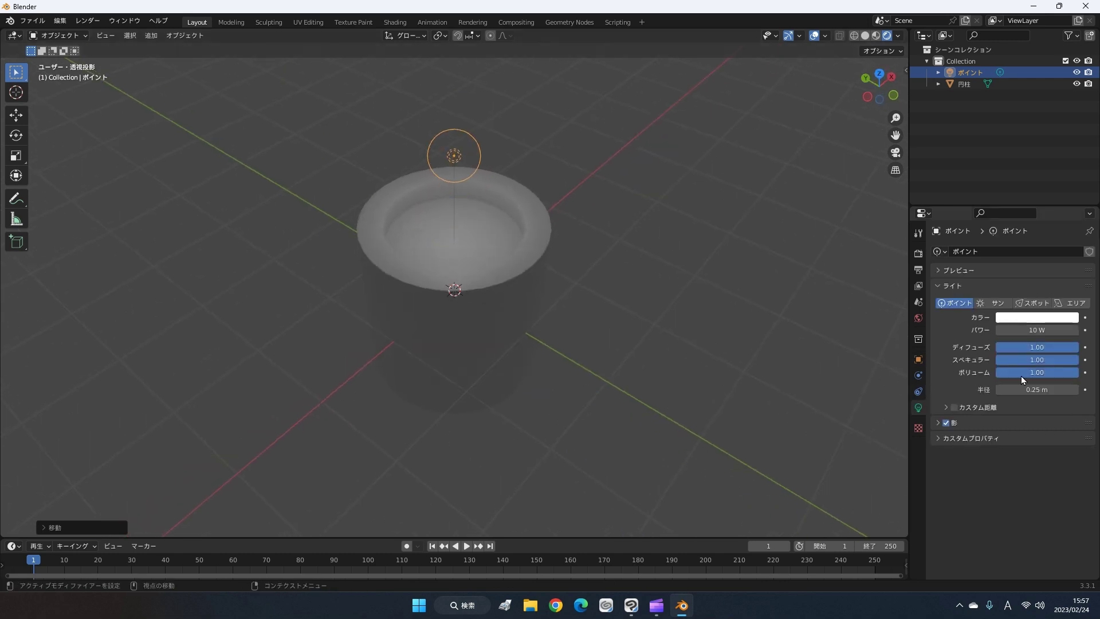
{"action": "left_click_drag", "start_coordinate": [1037, 329], "coordinate": [1054, 330]}
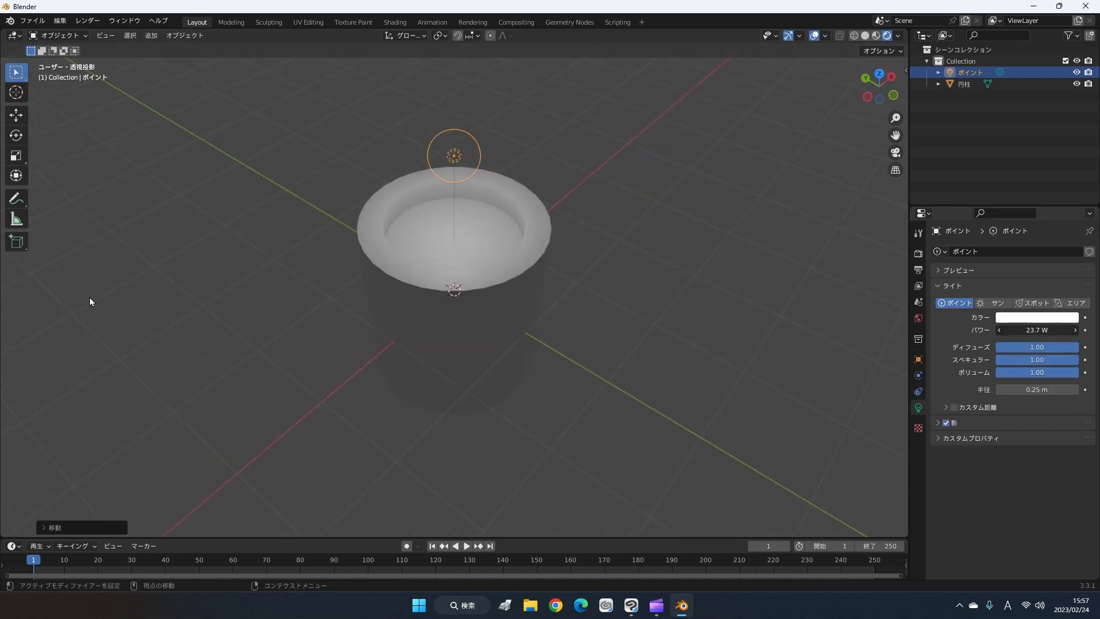
{"action": "mouse_move", "coordinate": [617, 344]}
{"action": "middle_mouse_down"}
{"action": "mouse_move", "coordinate": [514, 306]}
{"action": "mouse_move", "coordinate": [616, 248]}
{"action": "middle_mouse_up"}
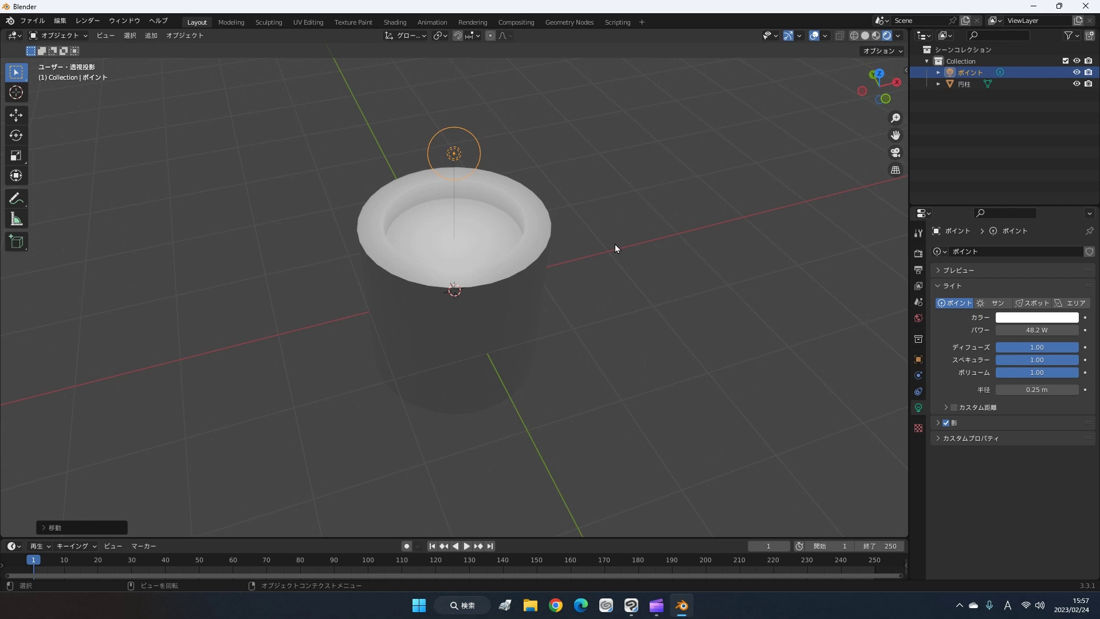
{"action": "key", "text": "g"}
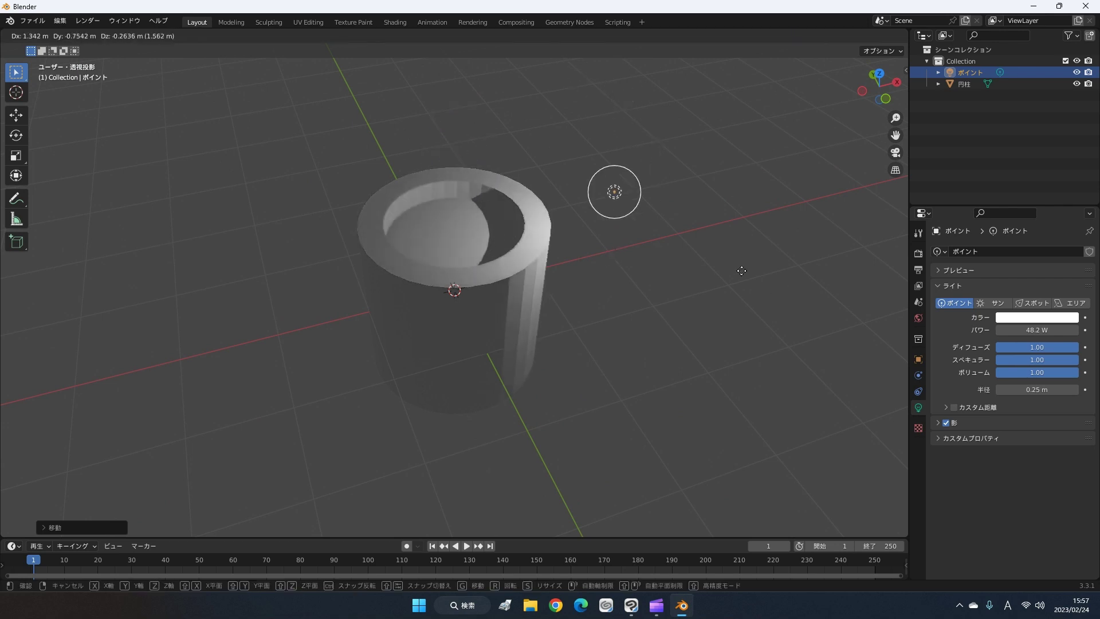
{"action": "left_click", "coordinate": [758, 213]}
Step: Box-select the point light and delete it, leaving only the cylinder
{"action": "mouse_move", "coordinate": [745, 209]}
{"action": "middle_mouse_down"}
{"action": "mouse_move", "coordinate": [672, 249]}
{"action": "mouse_move", "coordinate": [619, 137]}
{"action": "middle_mouse_up"}
{"action": "left_click_drag", "start_coordinate": [553, 88], "coordinate": [672, 167]}
{"action": "middle_click_drag", "start_coordinate": [673, 168], "coordinate": [671, 206]}
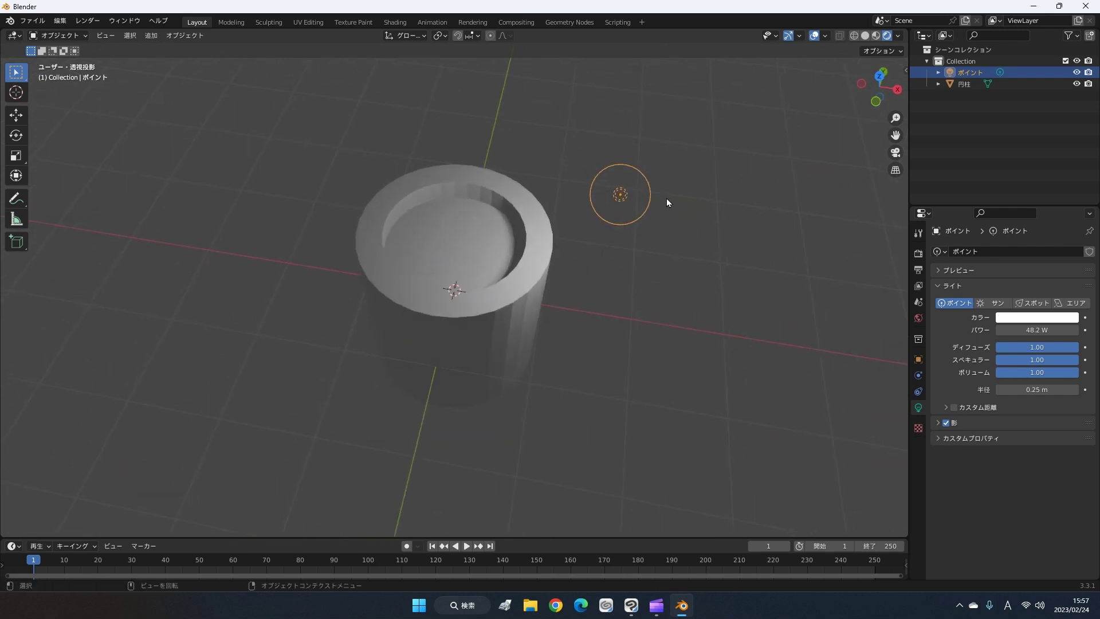
{"action": "key", "text": "Delete"}
{"action": "middle_click_drag", "start_coordinate": [661, 232], "coordinate": [661, 193]}
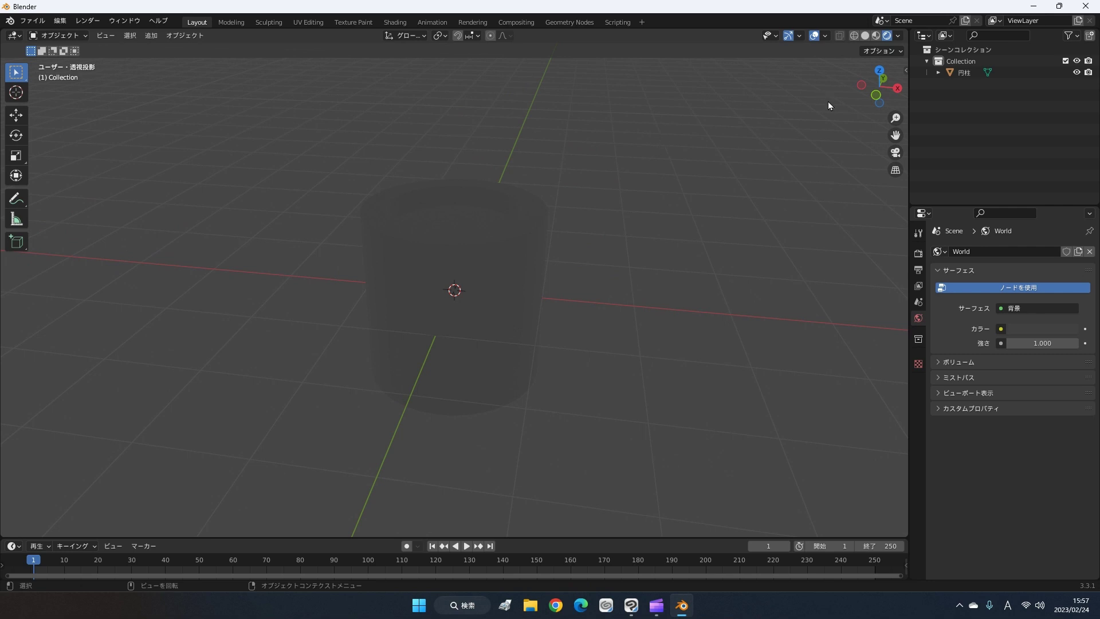
Step: Switch to Material Preview shading, view the cup from above, and select the cylinder
{"action": "left_click", "coordinate": [877, 39]}
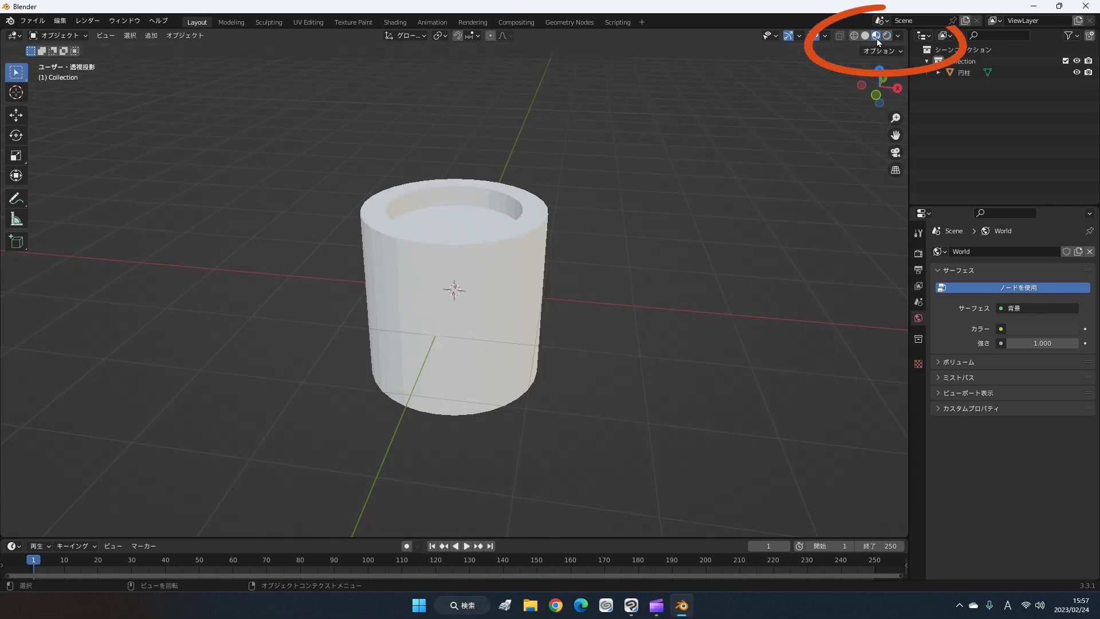
{"action": "mouse_move", "coordinate": [725, 143]}
{"action": "middle_mouse_down"}
{"action": "mouse_move", "coordinate": [718, 187]}
{"action": "mouse_move", "coordinate": [875, 17]}
{"action": "middle_mouse_up"}
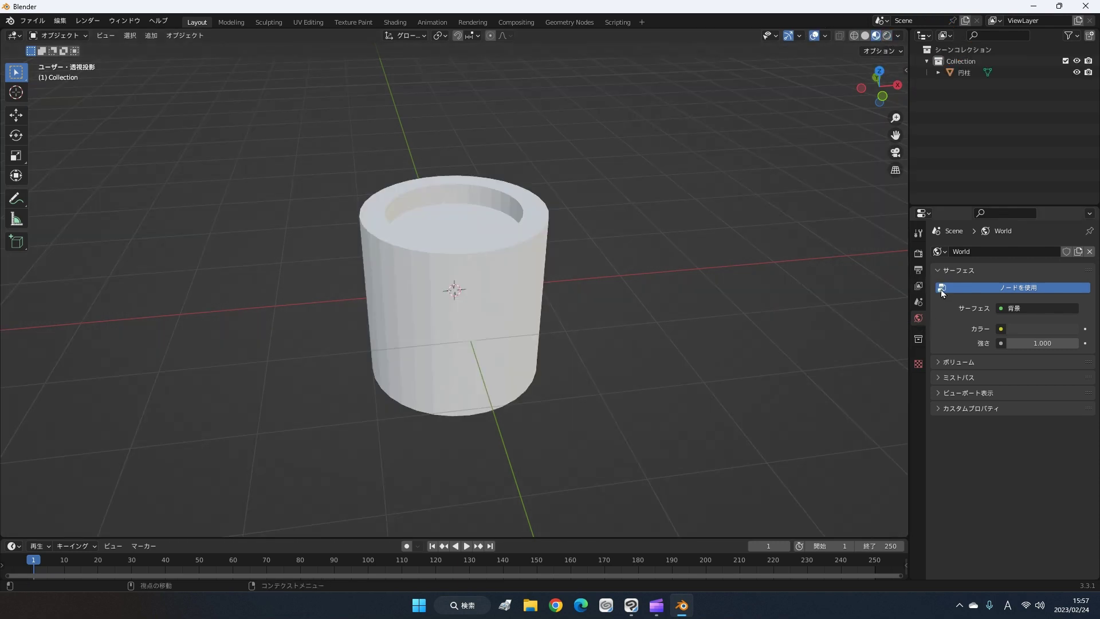
{"action": "left_click", "coordinate": [464, 279]}
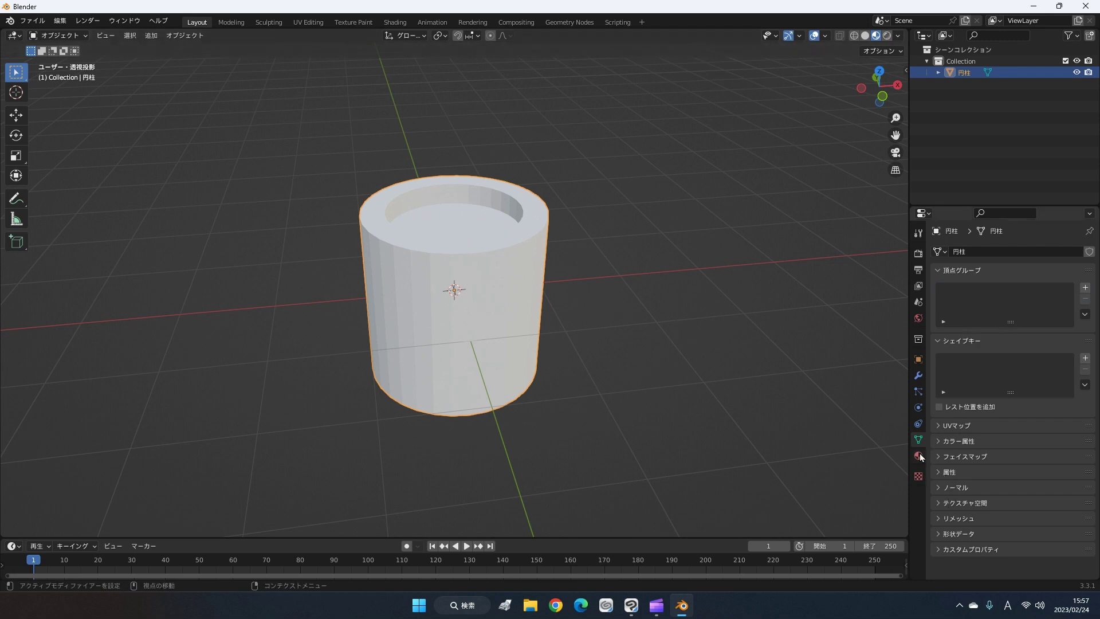
Step: Create a new material on the cylinder and set its Base Color to red
{"action": "left_click", "coordinate": [918, 455]}
{"action": "left_click", "coordinate": [1009, 302]}
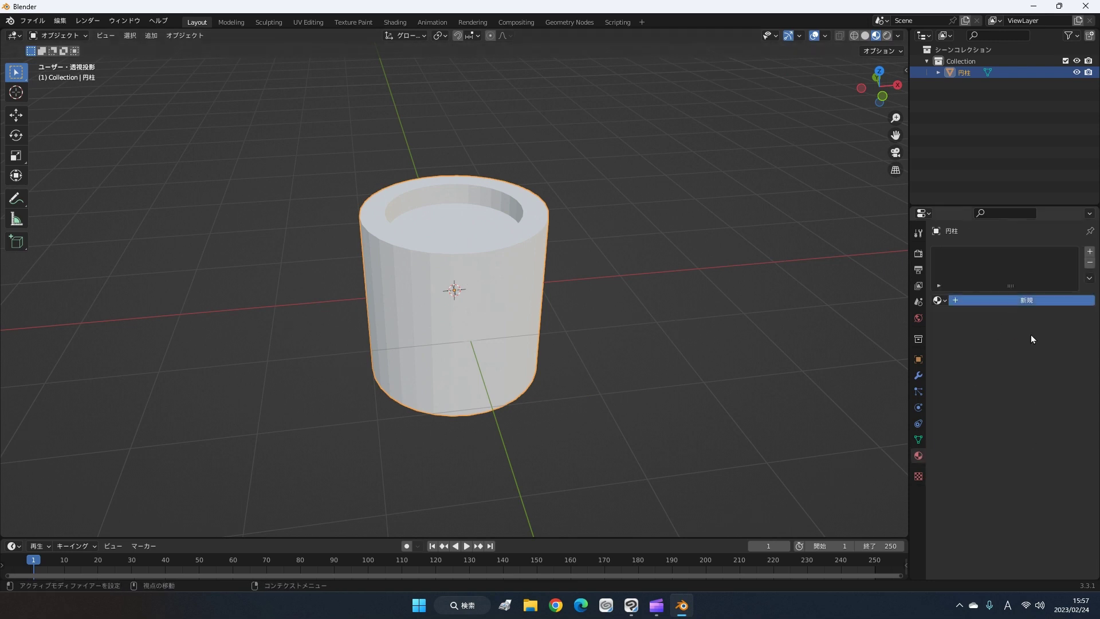
{"action": "left_click", "coordinate": [1032, 422]}
{"action": "left_click", "coordinate": [1010, 343]}
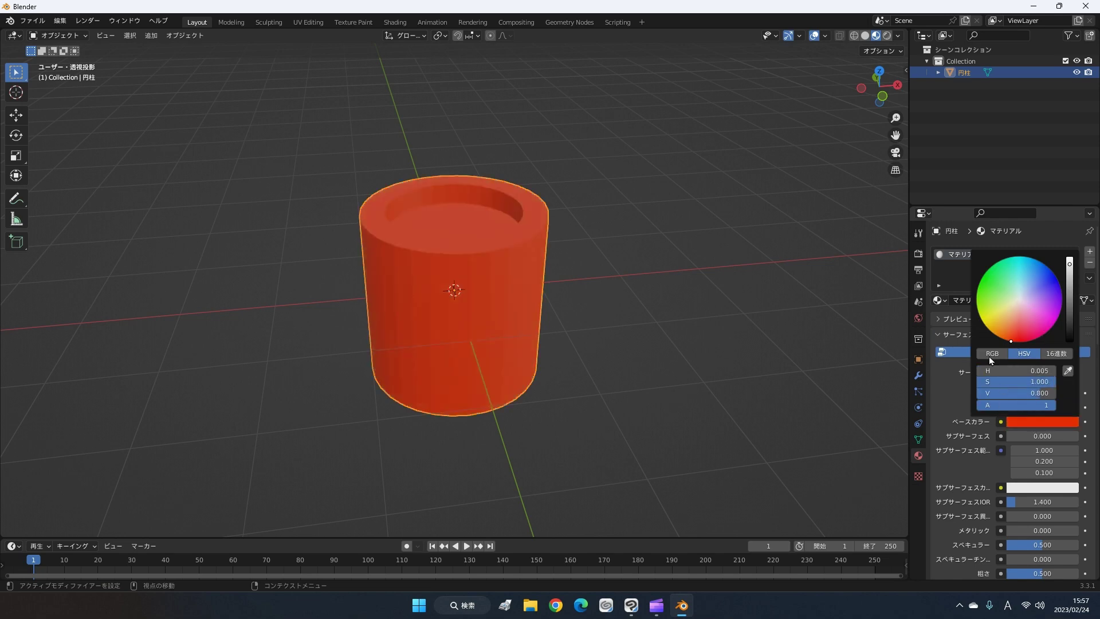
Step: Orbit around the red cup and view it in Rendered shading
{"action": "mouse_move", "coordinate": [759, 455]}
{"action": "middle_mouse_down"}
{"action": "mouse_move", "coordinate": [796, 276]}
{"action": "mouse_move", "coordinate": [761, 397]}
{"action": "middle_mouse_up"}
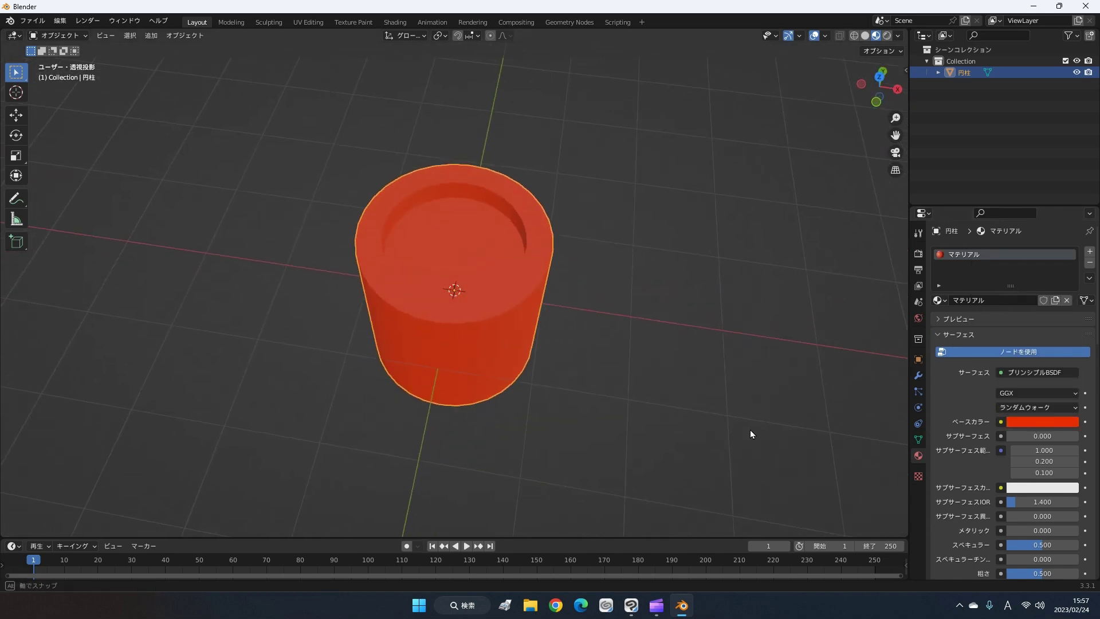
{"action": "mouse_move", "coordinate": [751, 434]}
{"action": "middle_mouse_down"}
{"action": "mouse_move", "coordinate": [777, 372]}
{"action": "mouse_move", "coordinate": [761, 421]}
{"action": "middle_mouse_up"}
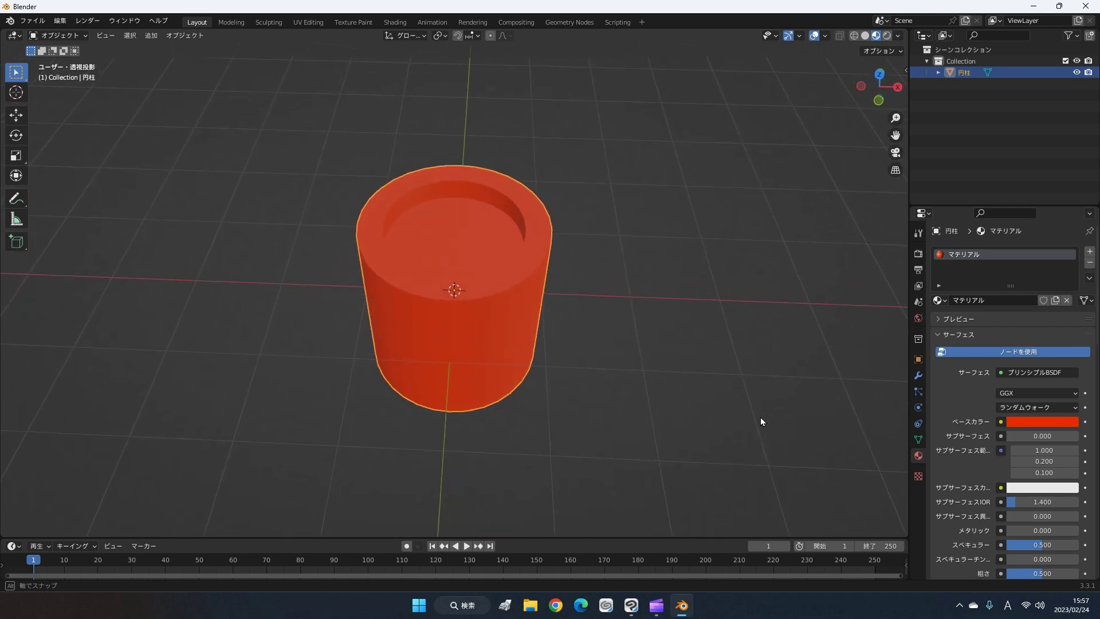
{"action": "middle_click_drag", "start_coordinate": [761, 422], "coordinate": [762, 419]}
{"action": "left_click", "coordinate": [889, 36]}
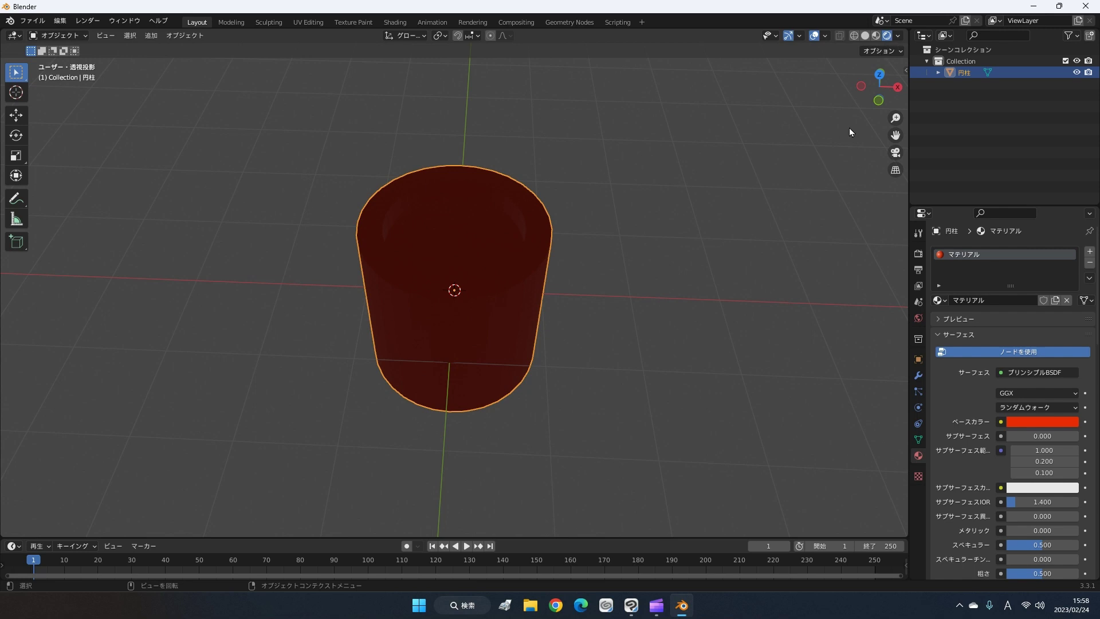
Step: Toggle between Rendered and Material Preview shading, viewing the cup from below and above
{"action": "left_click", "coordinate": [875, 36]}
{"action": "left_click", "coordinate": [877, 36]}
{"action": "left_click", "coordinate": [876, 37]}
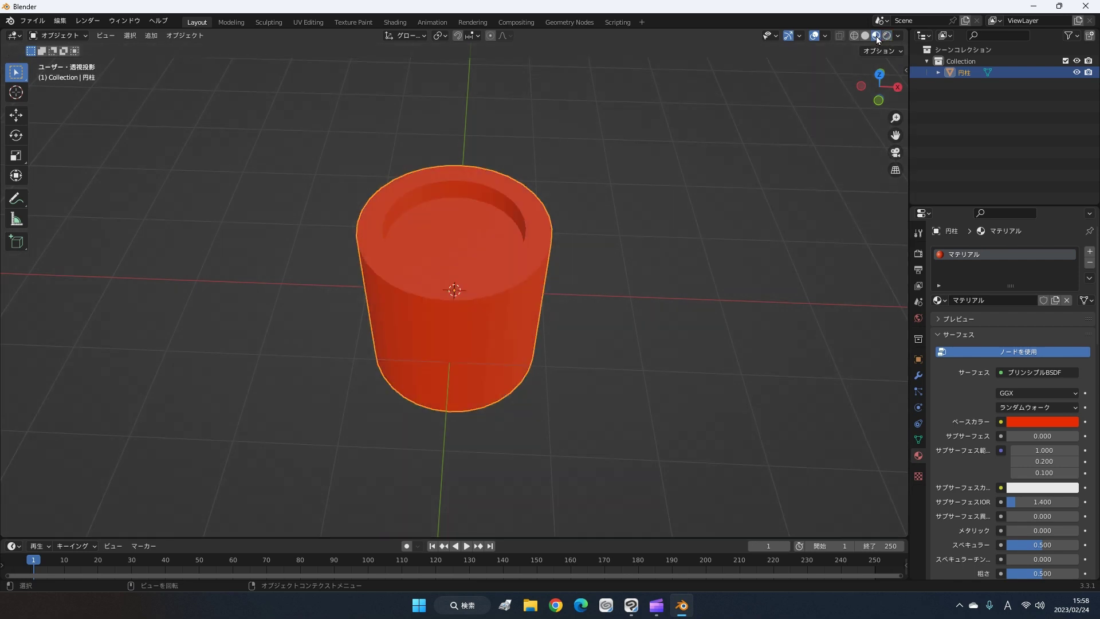
{"action": "left_click", "coordinate": [887, 36]}
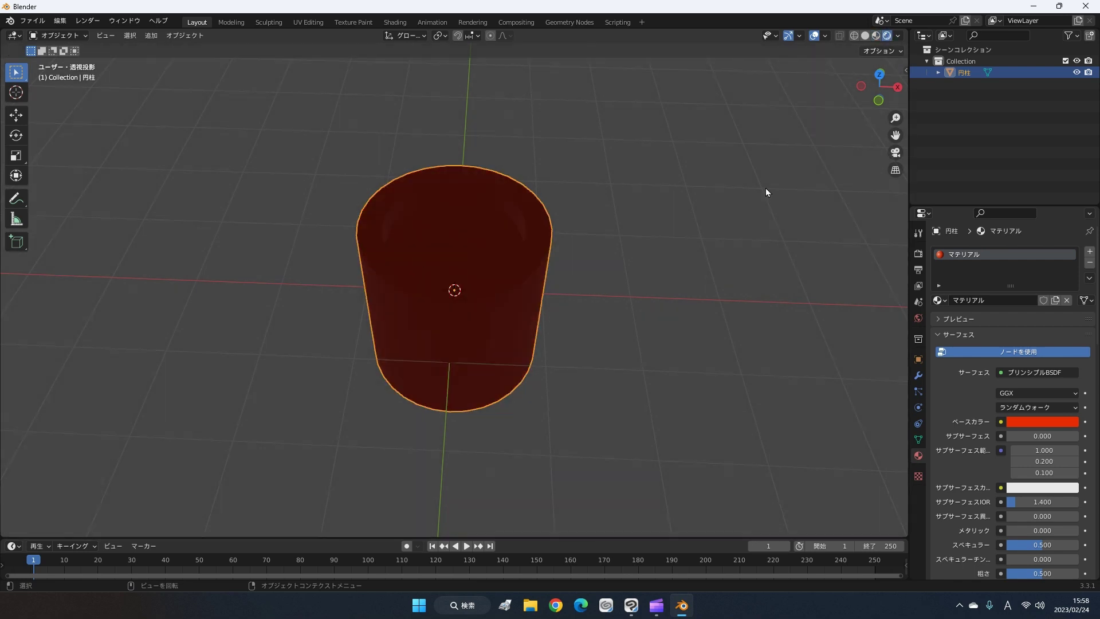
{"action": "left_click", "coordinate": [876, 35]}
{"action": "mouse_move", "coordinate": [593, 428]}
{"action": "middle_mouse_down"}
{"action": "mouse_move", "coordinate": [683, 259]}
{"action": "mouse_move", "coordinate": [655, 424]}
{"action": "mouse_move", "coordinate": [473, 414]}
{"action": "mouse_move", "coordinate": [617, 394]}
{"action": "mouse_move", "coordinate": [631, 458]}
{"action": "mouse_move", "coordinate": [658, 383]}
{"action": "middle_mouse_up"}
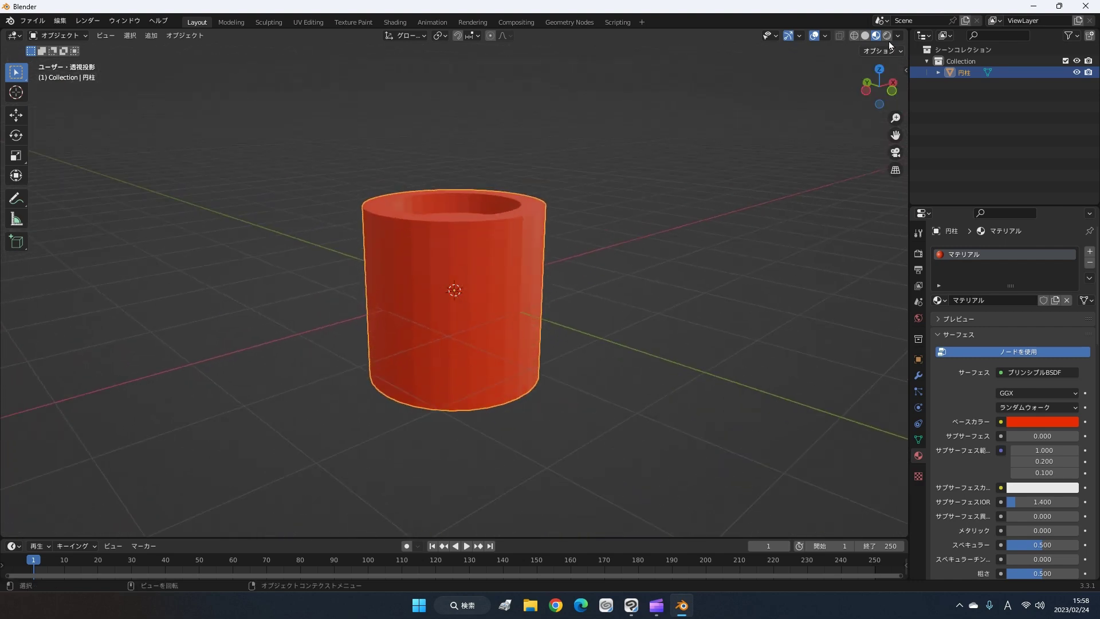
{"action": "left_click", "coordinate": [887, 36]}
{"action": "left_click", "coordinate": [886, 35]}
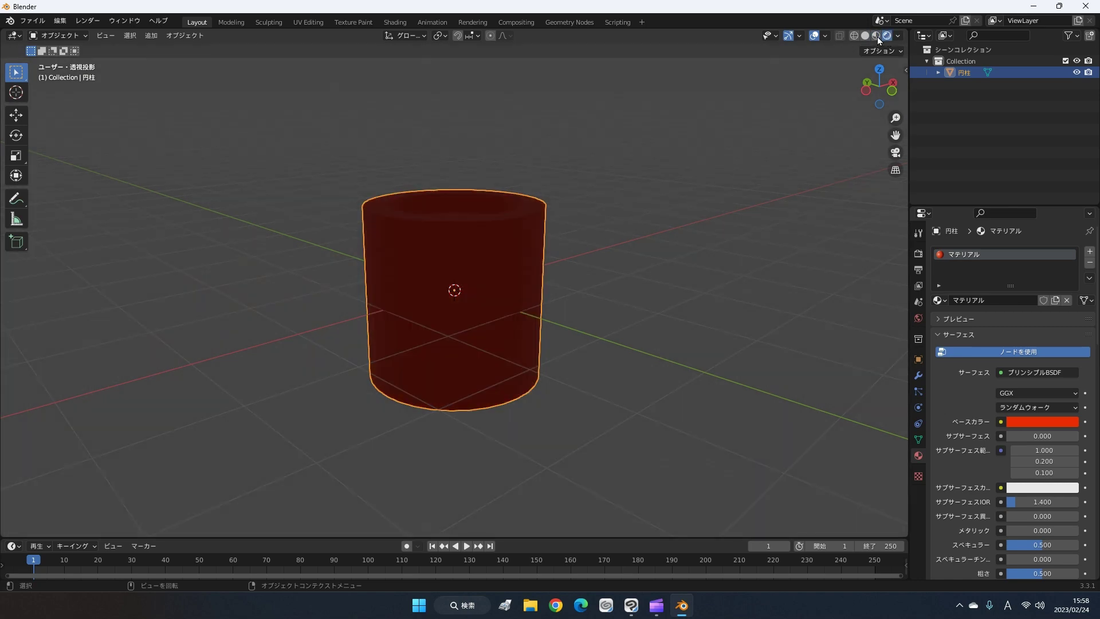
{"action": "middle_click_drag", "start_coordinate": [549, 290], "coordinate": [562, 369]}
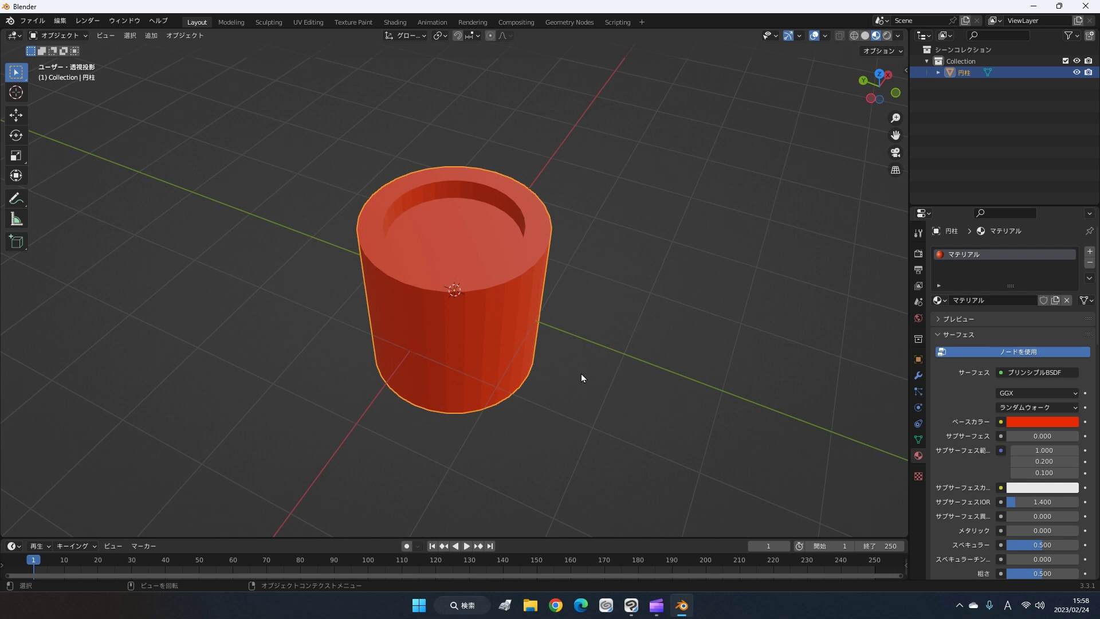
Step: Compare Solid and Material Preview shading on the cup from side, top and underneath
{"action": "left_click", "coordinate": [865, 36]}
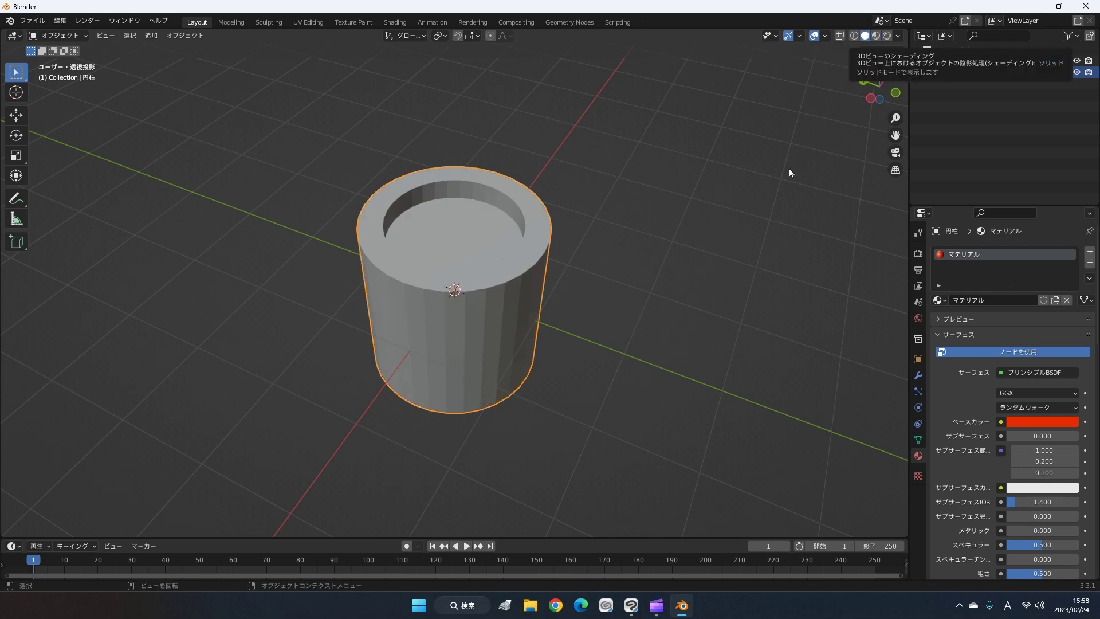
{"action": "mouse_move", "coordinate": [649, 314]}
{"action": "middle_mouse_down"}
{"action": "mouse_move", "coordinate": [657, 280]}
{"action": "mouse_move", "coordinate": [483, 319]}
{"action": "mouse_move", "coordinate": [679, 319]}
{"action": "mouse_move", "coordinate": [655, 246]}
{"action": "mouse_move", "coordinate": [594, 315]}
{"action": "mouse_move", "coordinate": [546, 320]}
{"action": "mouse_move", "coordinate": [525, 300]}
{"action": "mouse_move", "coordinate": [554, 207]}
{"action": "mouse_move", "coordinate": [481, 437]}
{"action": "mouse_move", "coordinate": [479, 400]}
{"action": "mouse_move", "coordinate": [577, 412]}
{"action": "middle_mouse_up"}
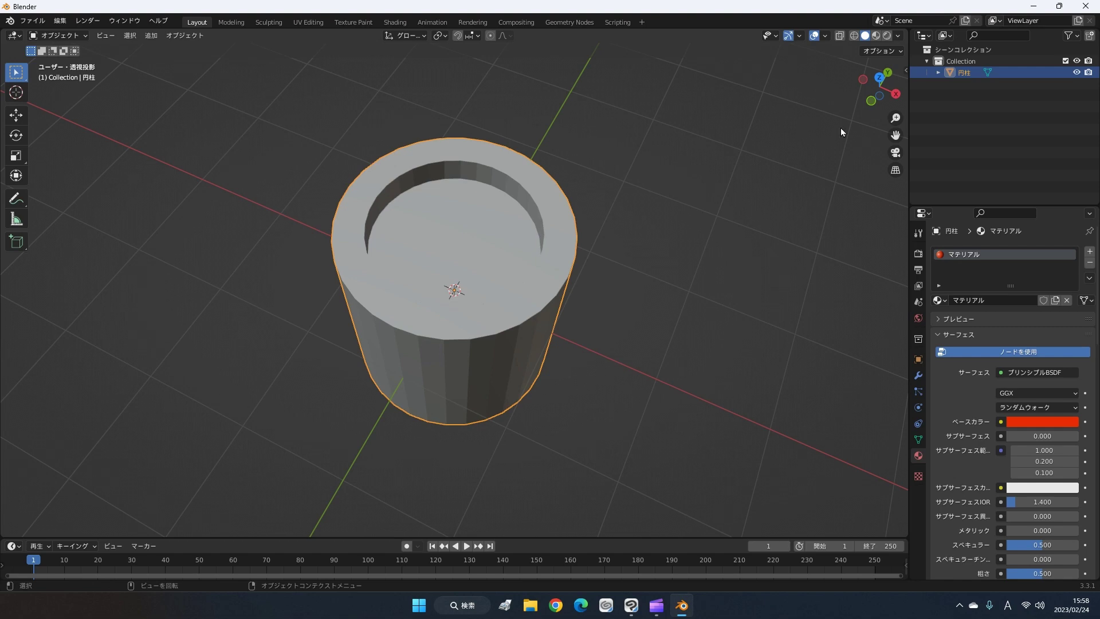
{"action": "left_click", "coordinate": [876, 36]}
{"action": "left_click", "coordinate": [865, 35]}
{"action": "left_click", "coordinate": [865, 35]}
{"action": "left_click", "coordinate": [866, 36]}
{"action": "mouse_move", "coordinate": [736, 352]}
{"action": "middle_mouse_down"}
{"action": "mouse_move", "coordinate": [758, 280]}
{"action": "mouse_move", "coordinate": [738, 339]}
{"action": "middle_mouse_up"}
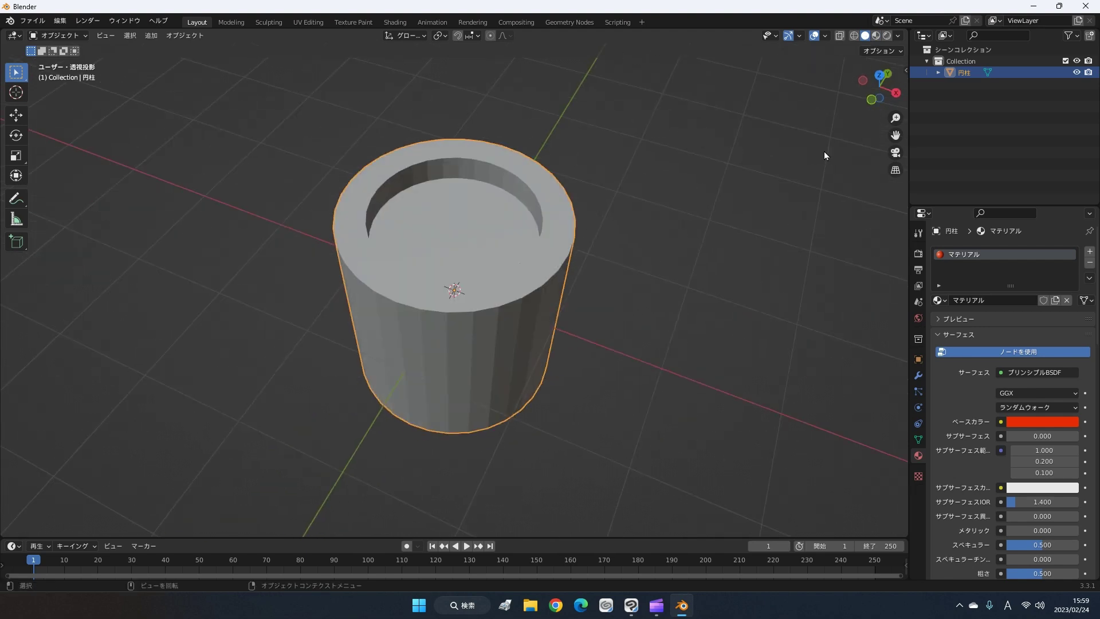
{"action": "left_click", "coordinate": [877, 35]}
{"action": "mouse_move", "coordinate": [645, 322]}
{"action": "middle_mouse_down"}
{"action": "mouse_move", "coordinate": [679, 250]}
{"action": "mouse_move", "coordinate": [631, 394]}
{"action": "mouse_move", "coordinate": [607, 430]}
{"action": "middle_mouse_up"}
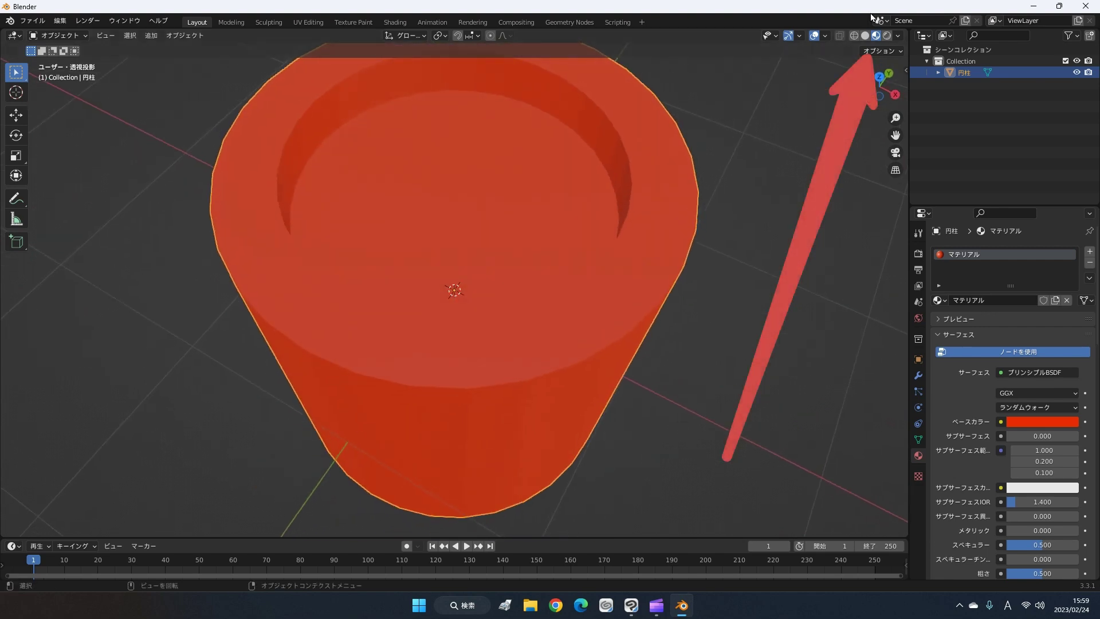
{"action": "left_click", "coordinate": [865, 35]}
Step: Zoom and orbit around the cup, then display it in Wireframe shading
{"action": "middle_click_drag", "start_coordinate": [724, 252], "coordinate": [726, 213]}
{"action": "scroll", "coordinate": [724, 232], "scroll_direction": "down", "scroll_amount": 2}
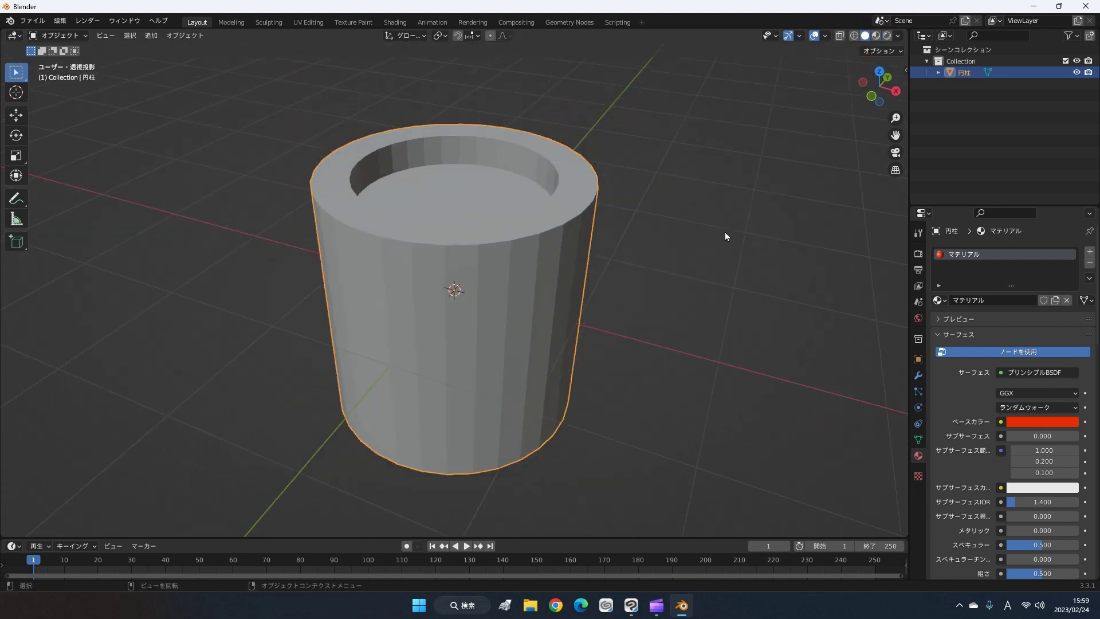
{"action": "scroll", "coordinate": [724, 232], "scroll_direction": "down", "scroll_amount": 2}
{"action": "mouse_move", "coordinate": [641, 316]}
{"action": "middle_mouse_down"}
{"action": "mouse_move", "coordinate": [776, 259]}
{"action": "mouse_move", "coordinate": [689, 379]}
{"action": "mouse_move", "coordinate": [753, 235]}
{"action": "middle_mouse_up"}
{"action": "scroll", "coordinate": [758, 229], "scroll_direction": "up", "scroll_amount": 2}
{"action": "scroll", "coordinate": [758, 231], "scroll_direction": "up", "scroll_amount": 3}
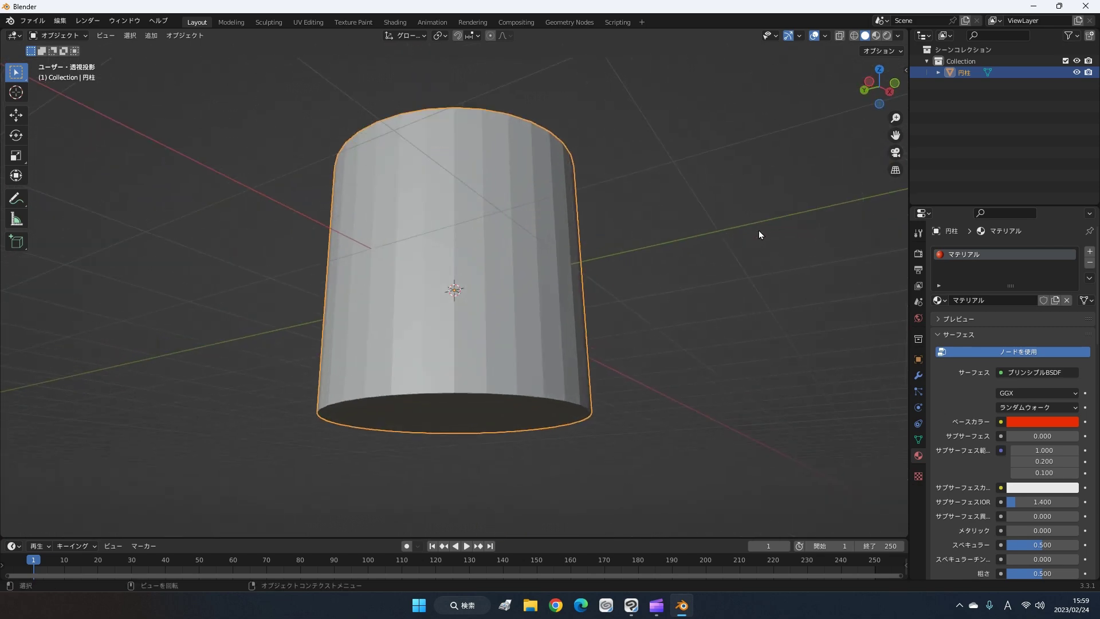
{"action": "left_click", "coordinate": [854, 35]}
{"action": "middle_click_drag", "start_coordinate": [790, 145], "coordinate": [758, 214]}
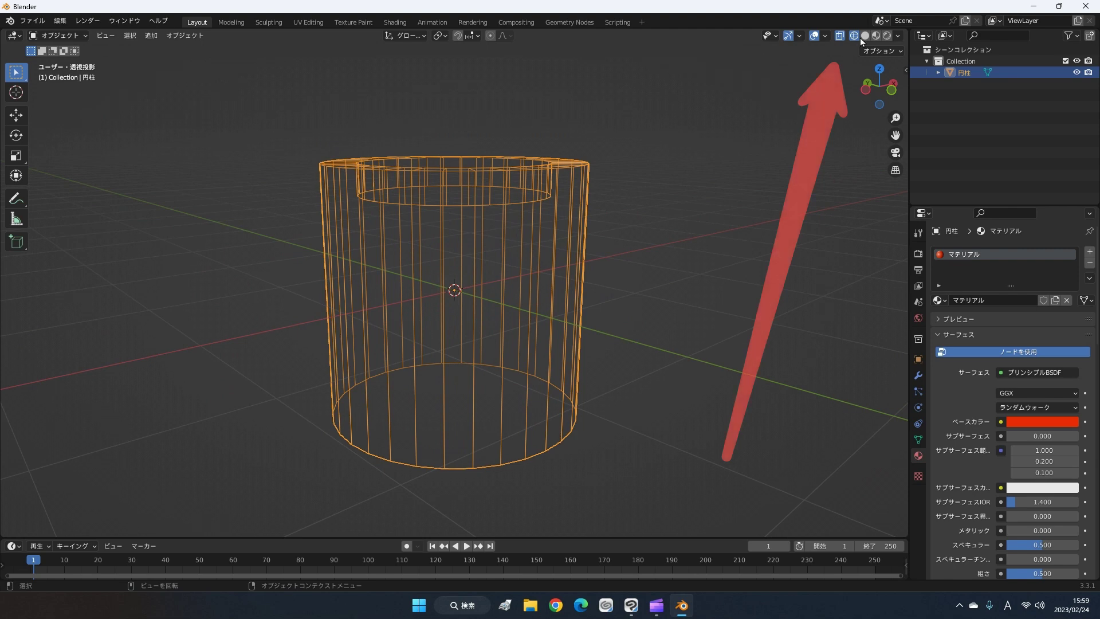
{"action": "left_click", "coordinate": [842, 34]}
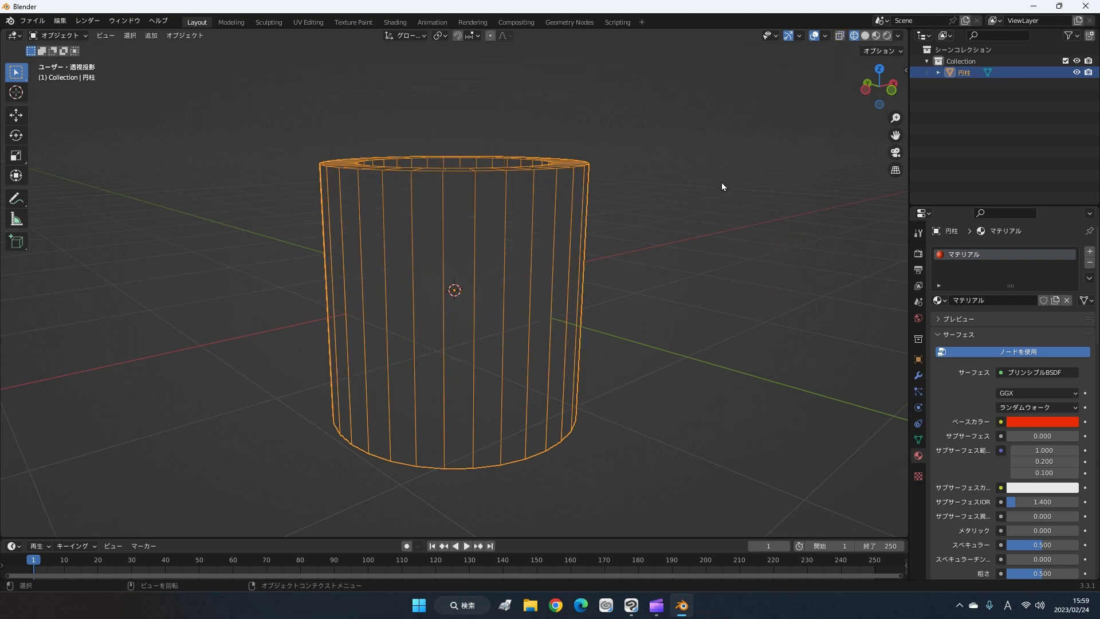
{"action": "mouse_move", "coordinate": [721, 183]}
{"action": "middle_mouse_down"}
{"action": "mouse_move", "coordinate": [688, 267]}
{"action": "mouse_move", "coordinate": [760, 140]}
{"action": "mouse_move", "coordinate": [716, 299]}
{"action": "mouse_move", "coordinate": [667, 381]}
{"action": "mouse_move", "coordinate": [661, 220]}
{"action": "mouse_move", "coordinate": [644, 231]}
{"action": "middle_mouse_up"}
{"action": "left_click", "coordinate": [644, 232]}
{"action": "left_click", "coordinate": [503, 269]}
{"action": "mouse_move", "coordinate": [503, 270]}
{"action": "middle_mouse_down"}
{"action": "mouse_move", "coordinate": [496, 322]}
{"action": "mouse_move", "coordinate": [522, 287]}
{"action": "middle_mouse_up"}
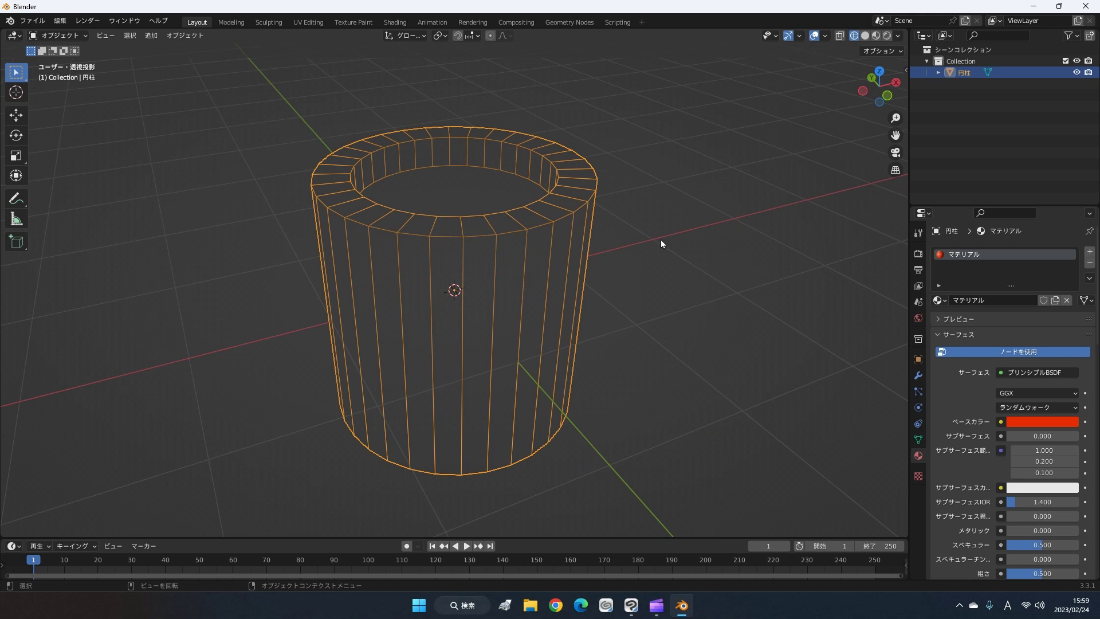
{"action": "left_click", "coordinate": [840, 36]}
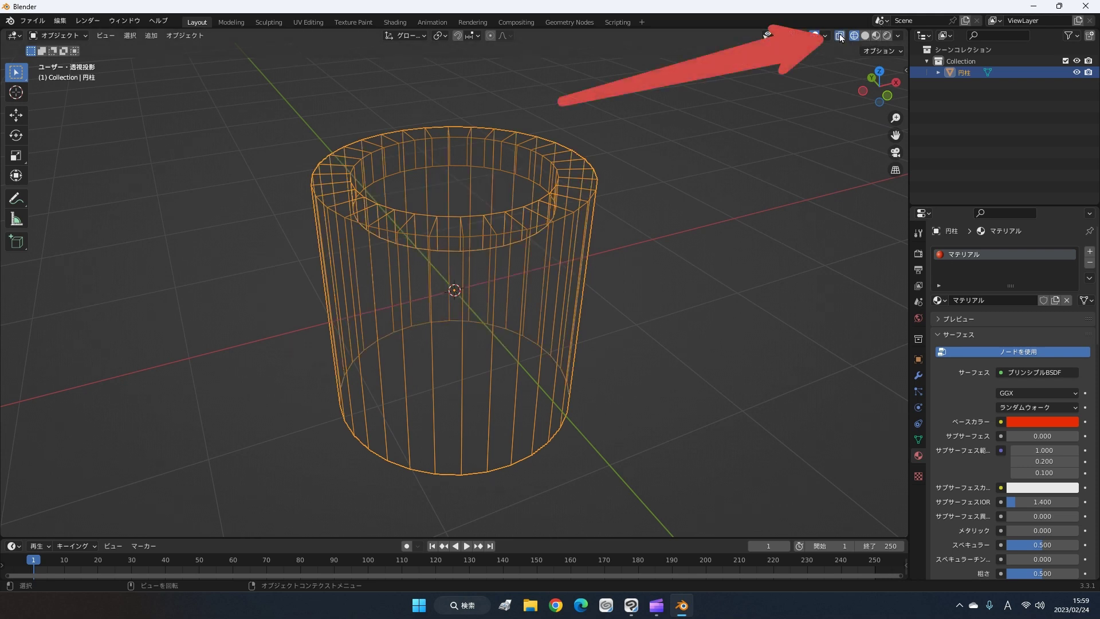
{"action": "left_click", "coordinate": [840, 35]}
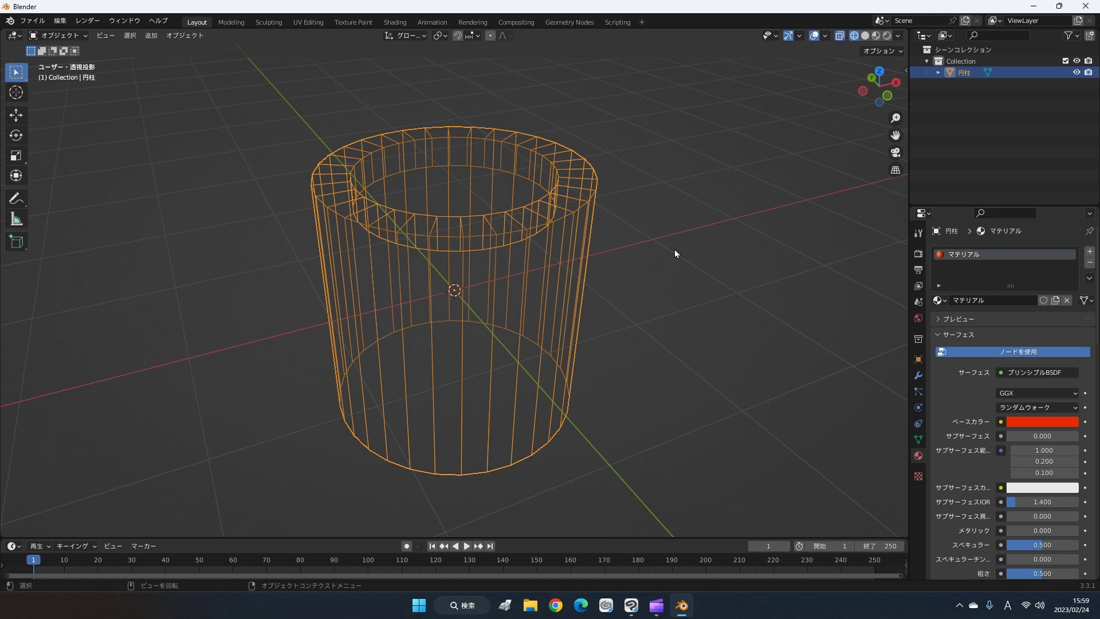
{"action": "middle_click_drag", "start_coordinate": [675, 251], "coordinate": [689, 181]}
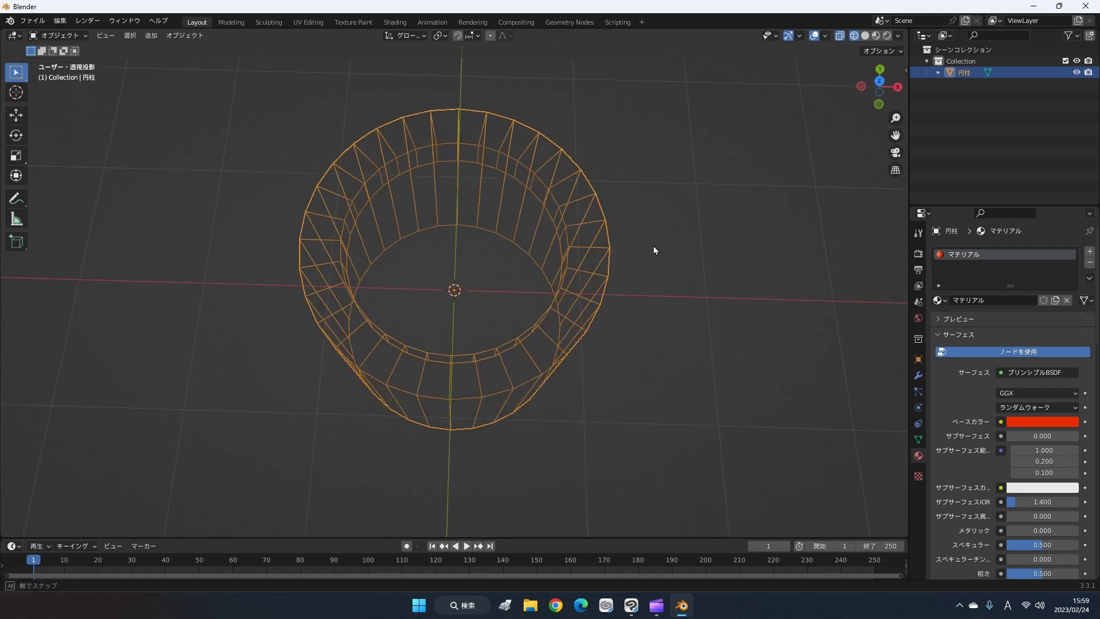
{"action": "left_click", "coordinate": [840, 36]}
{"action": "left_click", "coordinate": [841, 36]}
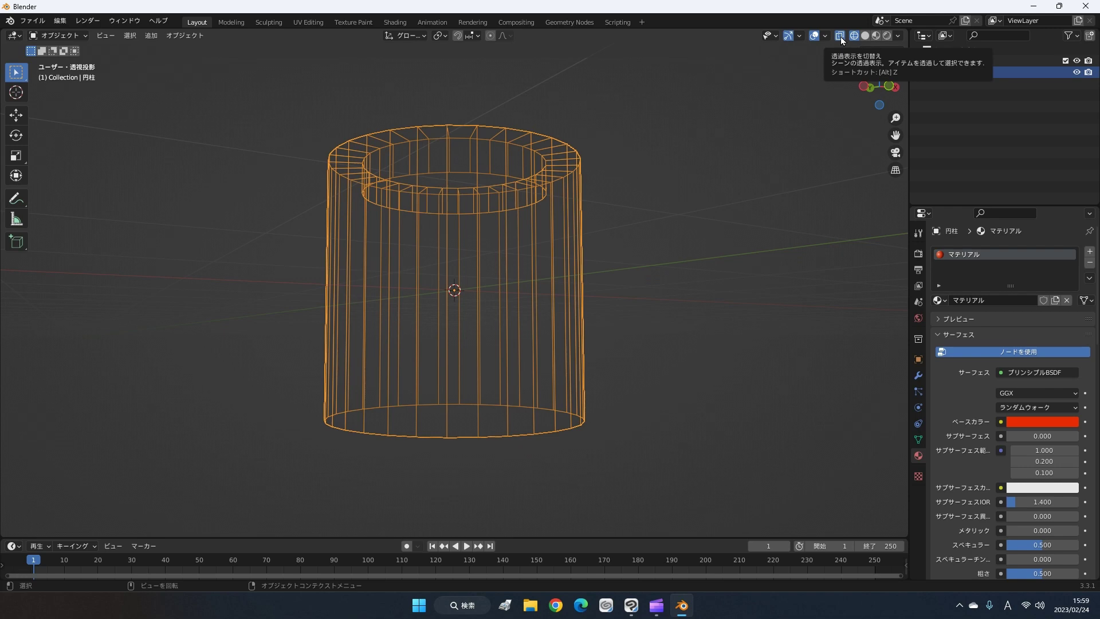
{"action": "mouse_move", "coordinate": [713, 171]}
{"action": "middle_mouse_down"}
{"action": "mouse_move", "coordinate": [658, 330]}
{"action": "mouse_move", "coordinate": [712, 187]}
{"action": "middle_mouse_up"}
{"action": "scroll", "coordinate": [680, 270], "scroll_direction": "up", "scroll_amount": 3}
{"action": "scroll", "coordinate": [682, 252], "scroll_direction": "up", "scroll_amount": 2}
{"action": "scroll", "coordinate": [684, 246], "scroll_direction": "down", "scroll_amount": 4}
{"action": "mouse_move", "coordinate": [684, 249]}
{"action": "middle_mouse_down"}
{"action": "mouse_move", "coordinate": [648, 325]}
{"action": "mouse_move", "coordinate": [761, 265]}
{"action": "mouse_move", "coordinate": [675, 282]}
{"action": "mouse_move", "coordinate": [682, 297]}
{"action": "middle_mouse_up"}
{"action": "key", "text": "Tab"}
Step: Clear the selection, pick individual side face strips, then select the whole mesh
{"action": "left_click", "coordinate": [761, 264]}
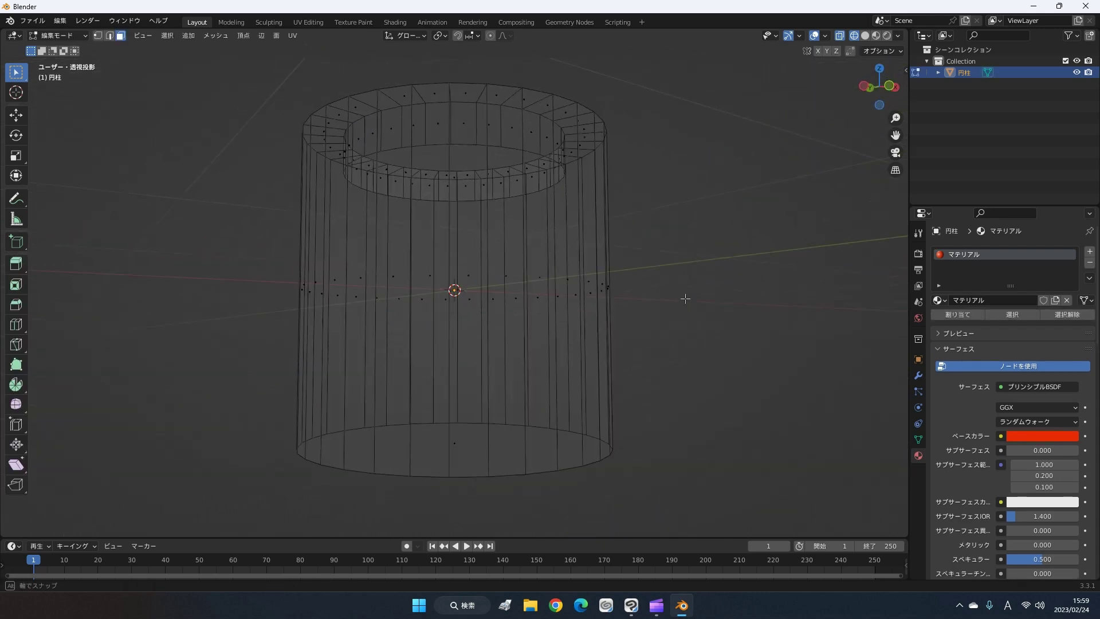
{"action": "mouse_move", "coordinate": [519, 305]}
{"action": "middle_mouse_down"}
{"action": "mouse_move", "coordinate": [528, 305]}
{"action": "mouse_move", "coordinate": [529, 340]}
{"action": "mouse_move", "coordinate": [522, 333]}
{"action": "middle_mouse_up"}
{"action": "left_click", "coordinate": [526, 312]}
{"action": "left_click", "coordinate": [453, 271]}
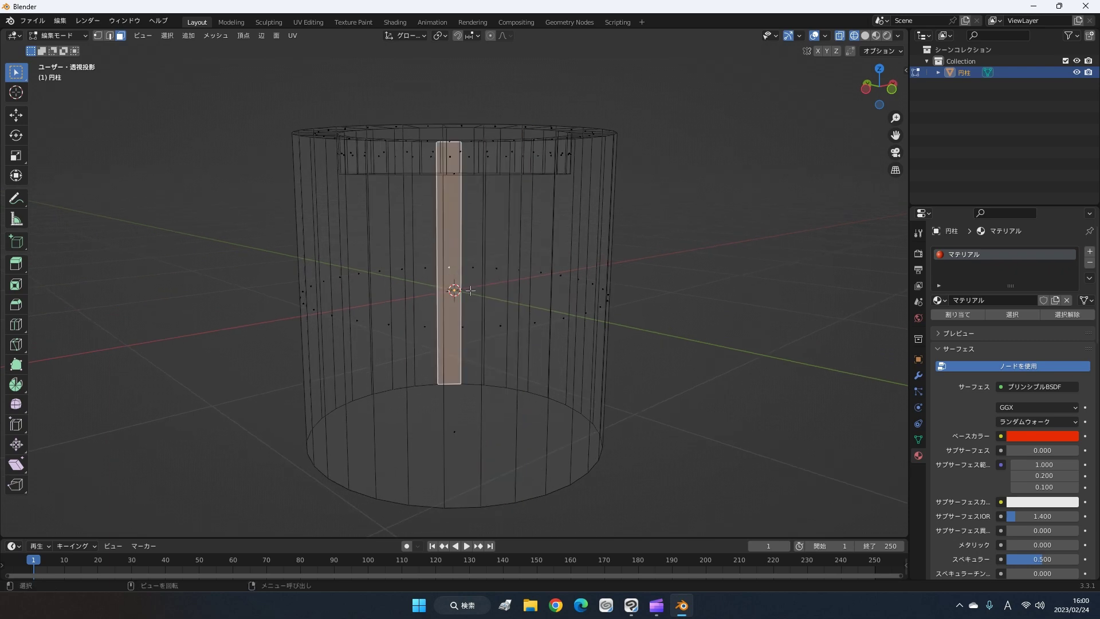
{"action": "left_click", "coordinate": [497, 323], "text": "shift"}
{"action": "mouse_move", "coordinate": [498, 323]}
{"action": "middle_mouse_down"}
{"action": "mouse_move", "coordinate": [588, 345]}
{"action": "mouse_move", "coordinate": [633, 323]}
{"action": "mouse_move", "coordinate": [268, 276]}
{"action": "middle_mouse_up"}
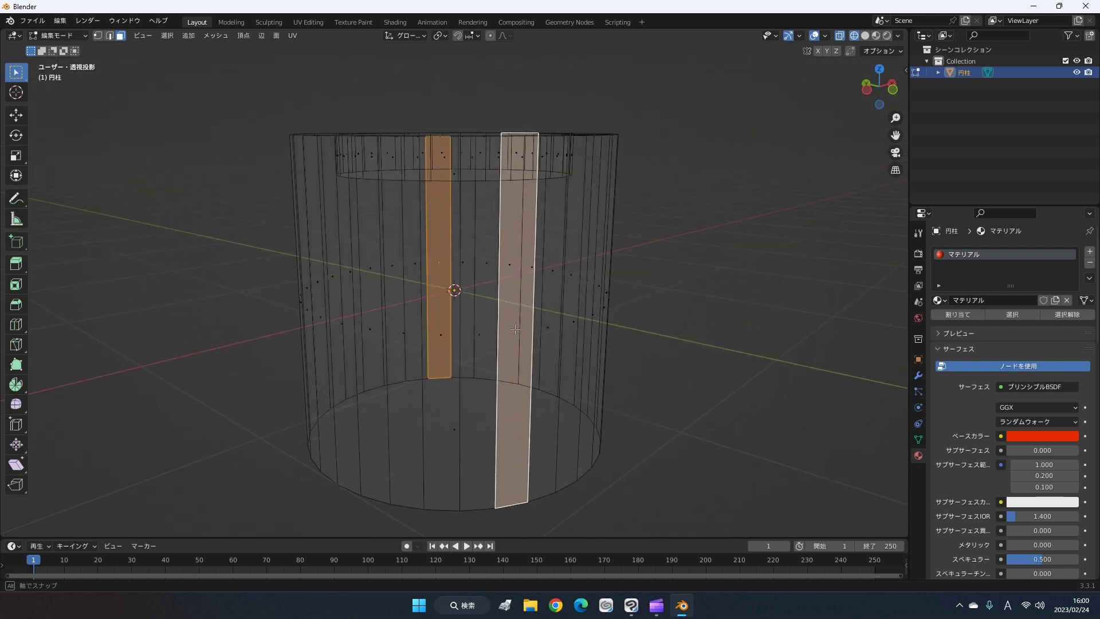
{"action": "key", "text": "a"}
Step: Box-select the left face columns, then a central two-column strip of faces
{"action": "mouse_move", "coordinate": [626, 319]}
{"action": "middle_mouse_down"}
{"action": "mouse_move", "coordinate": [626, 349]}
{"action": "mouse_move", "coordinate": [626, 319]}
{"action": "middle_mouse_up"}
{"action": "left_click_drag", "start_coordinate": [295, 245], "coordinate": [405, 319]}
{"action": "middle_click_drag", "start_coordinate": [405, 319], "coordinate": [447, 360]}
{"action": "left_click_drag", "start_coordinate": [444, 310], "coordinate": [468, 337]}
{"action": "mouse_move", "coordinate": [468, 337]}
{"action": "middle_mouse_down"}
{"action": "mouse_move", "coordinate": [470, 298]}
{"action": "mouse_move", "coordinate": [475, 314]}
{"action": "middle_mouse_up"}
{"action": "left_click_drag", "start_coordinate": [419, 246], "coordinate": [504, 332], "text": "shift"}
{"action": "middle_click_drag", "start_coordinate": [504, 332], "coordinate": [473, 113]}
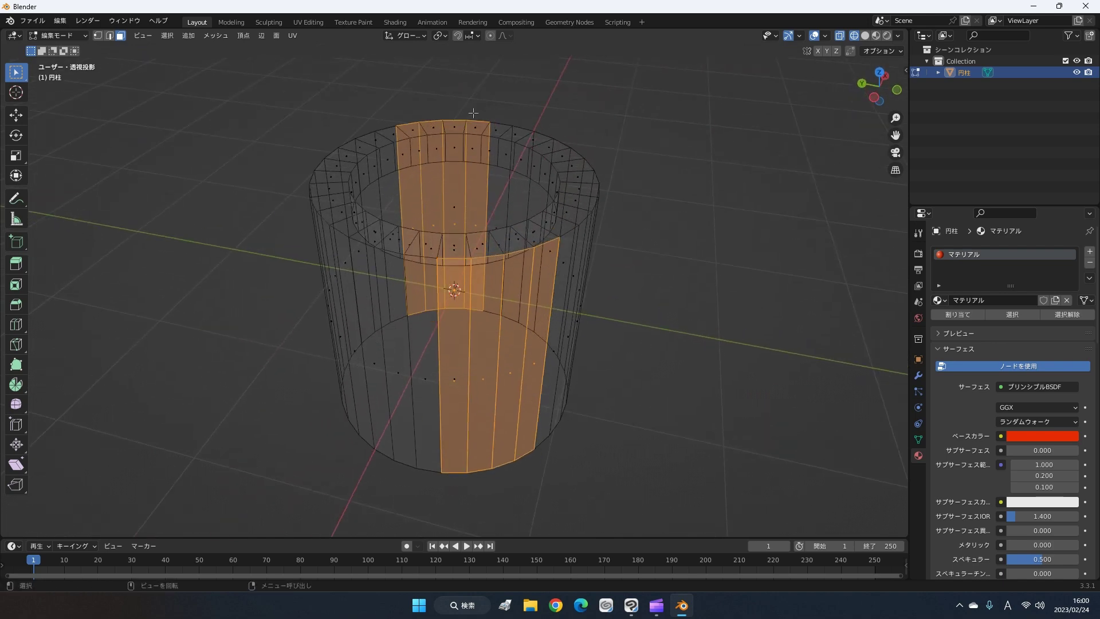
{"action": "middle_click_drag", "start_coordinate": [474, 288], "coordinate": [477, 349]}
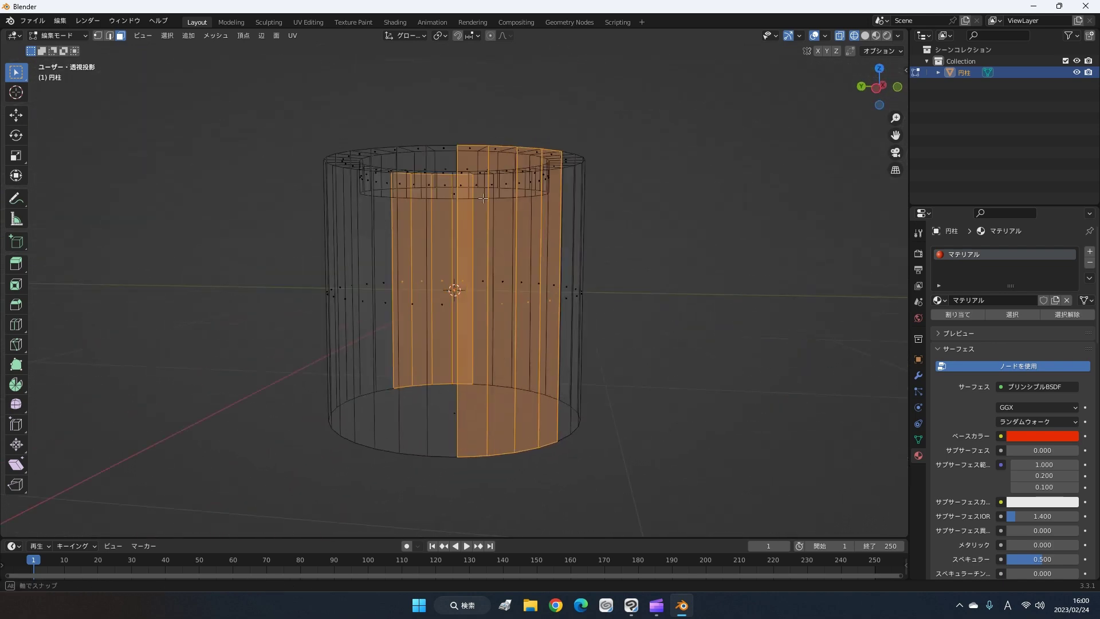
Step: Toggle X-ray off and on, clear the face selection, and go via Wireframe back to Solid
{"action": "left_click", "coordinate": [840, 35]}
{"action": "mouse_move", "coordinate": [760, 258]}
{"action": "middle_mouse_down"}
{"action": "mouse_move", "coordinate": [707, 275]}
{"action": "mouse_move", "coordinate": [718, 294]}
{"action": "mouse_move", "coordinate": [733, 275]}
{"action": "mouse_move", "coordinate": [411, 197]}
{"action": "mouse_move", "coordinate": [633, 277]}
{"action": "mouse_move", "coordinate": [727, 366]}
{"action": "mouse_move", "coordinate": [785, 299]}
{"action": "middle_mouse_up"}
{"action": "mouse_move", "coordinate": [676, 318]}
{"action": "middle_mouse_down"}
{"action": "mouse_move", "coordinate": [544, 334]}
{"action": "mouse_move", "coordinate": [577, 302]}
{"action": "mouse_move", "coordinate": [508, 388]}
{"action": "mouse_move", "coordinate": [398, 352]}
{"action": "mouse_move", "coordinate": [609, 309]}
{"action": "mouse_move", "coordinate": [573, 275]}
{"action": "mouse_move", "coordinate": [601, 229]}
{"action": "middle_mouse_up"}
{"action": "left_click", "coordinate": [840, 35]}
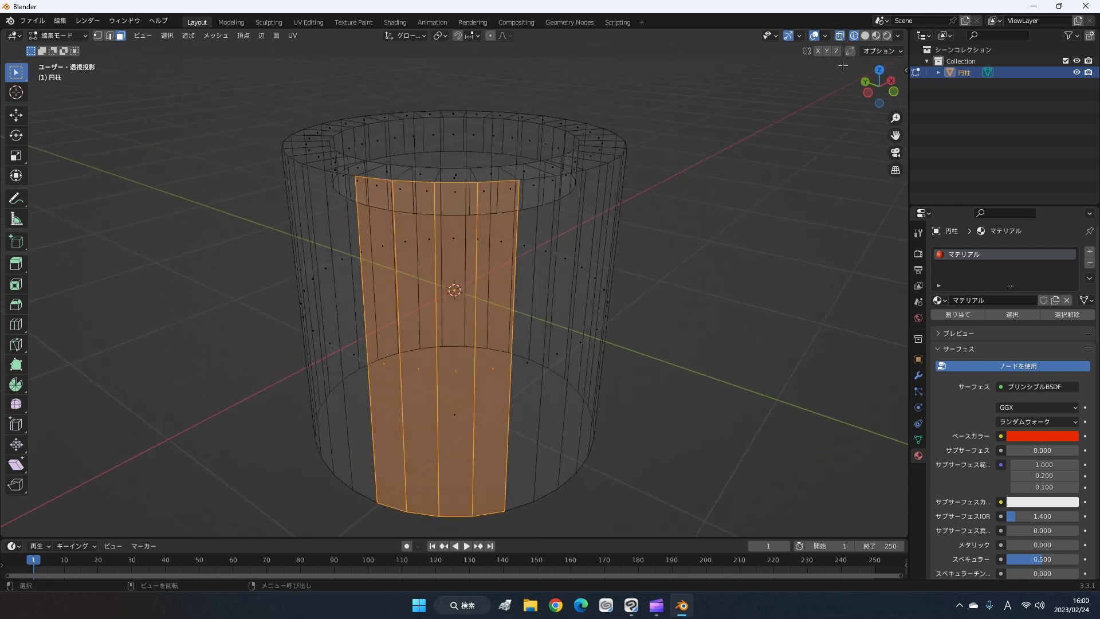
{"action": "left_click", "coordinate": [806, 148]}
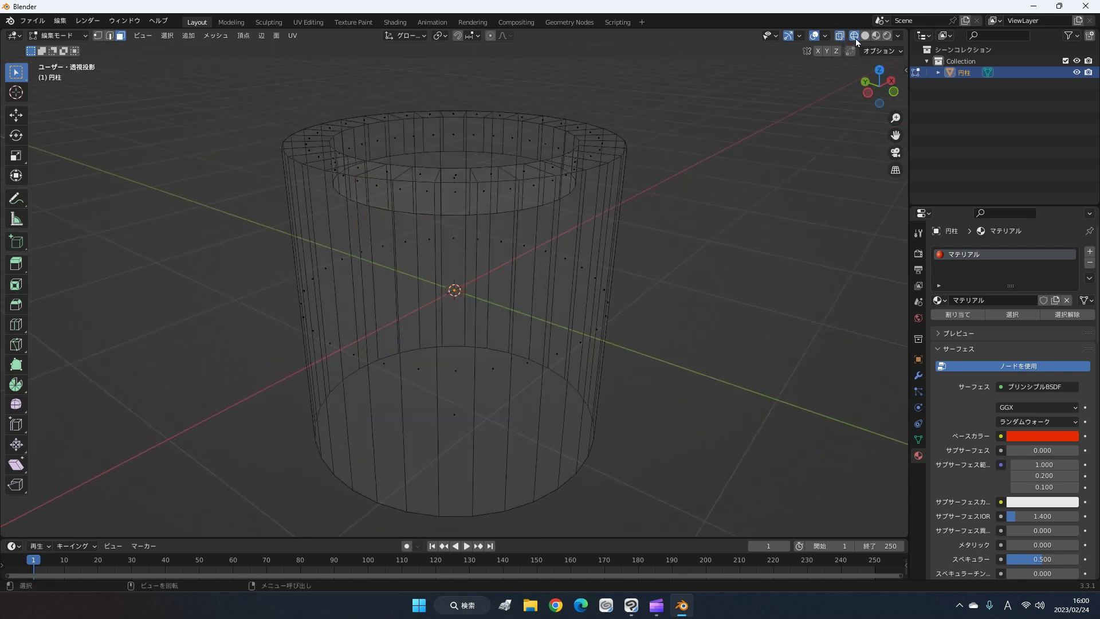
{"action": "left_click", "coordinate": [854, 35]}
{"action": "left_click", "coordinate": [866, 36]}
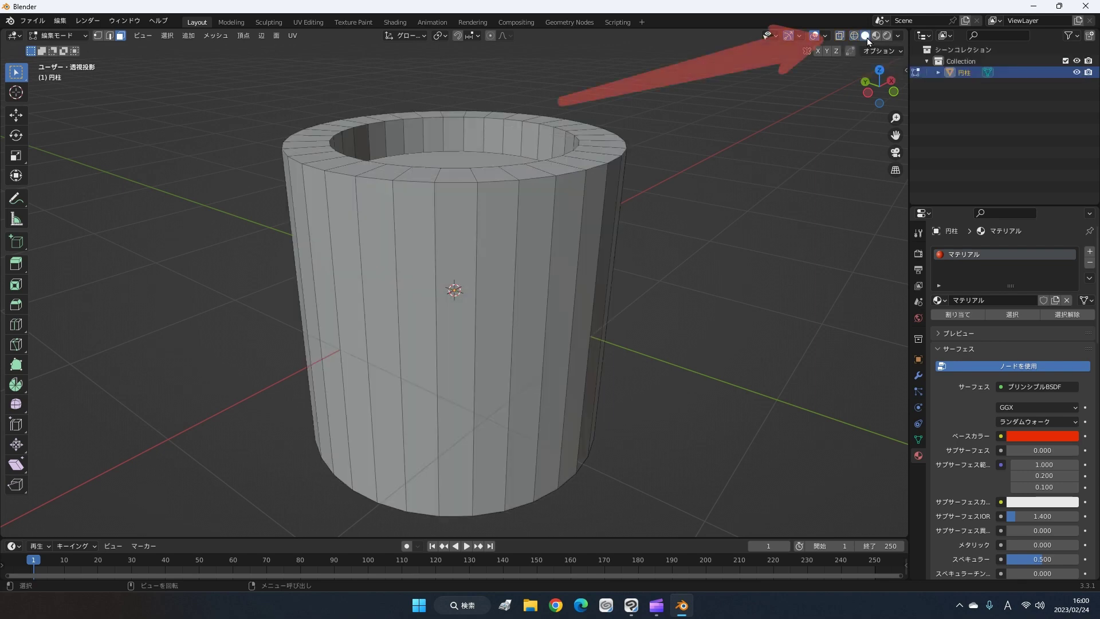
Step: Select a side face, turn X-ray on, and switch via Wireframe to Material Preview shading
{"action": "left_click", "coordinate": [499, 260]}
{"action": "middle_click_drag", "start_coordinate": [499, 259], "coordinate": [780, 83]}
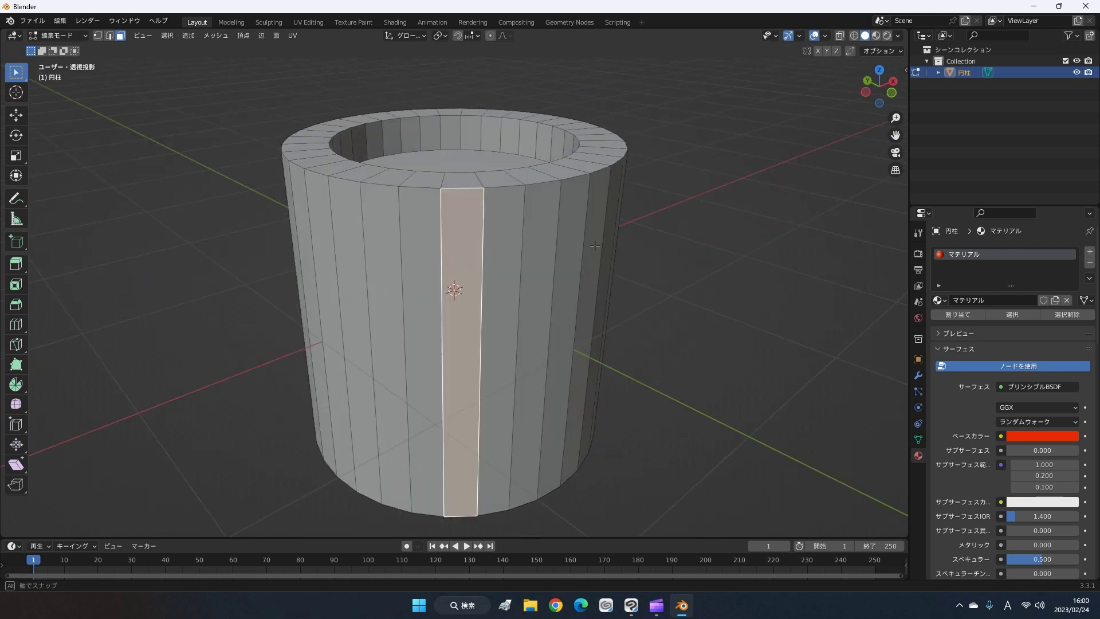
{"action": "left_click", "coordinate": [839, 36]}
{"action": "mouse_move", "coordinate": [724, 191]}
{"action": "middle_mouse_down"}
{"action": "mouse_move", "coordinate": [717, 214]}
{"action": "mouse_move", "coordinate": [731, 189]}
{"action": "middle_mouse_up"}
{"action": "left_click", "coordinate": [854, 36]}
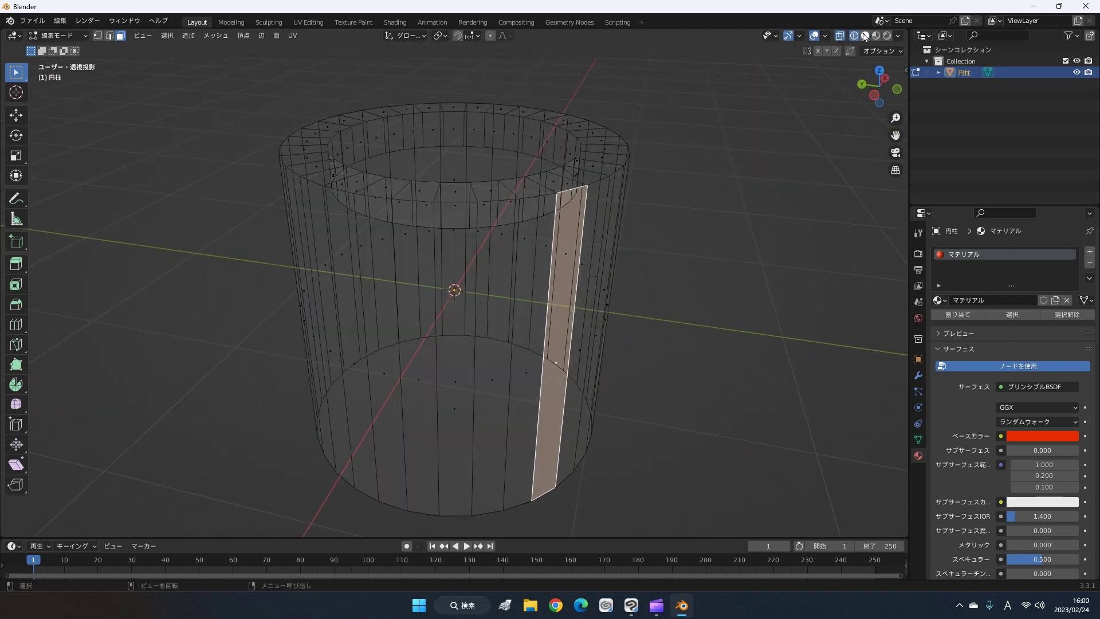
{"action": "left_click", "coordinate": [876, 36]}
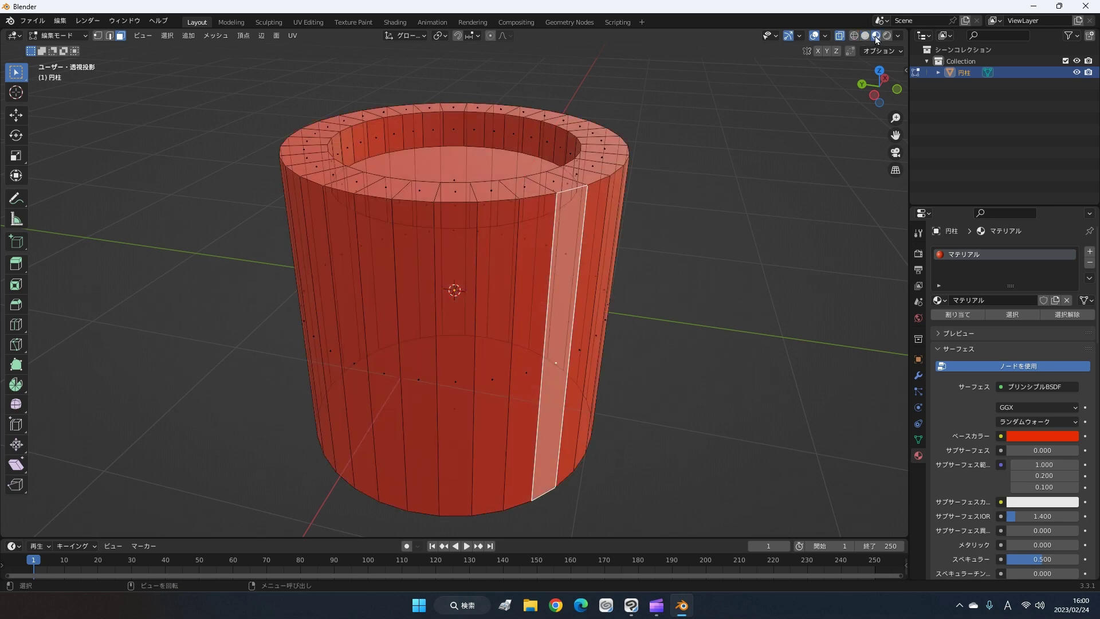
Step: Orbit below and above the red cup to inspect its recessed top
{"action": "mouse_move", "coordinate": [684, 294]}
{"action": "middle_mouse_down"}
{"action": "mouse_move", "coordinate": [704, 221]}
{"action": "mouse_move", "coordinate": [751, 171]}
{"action": "middle_mouse_up"}
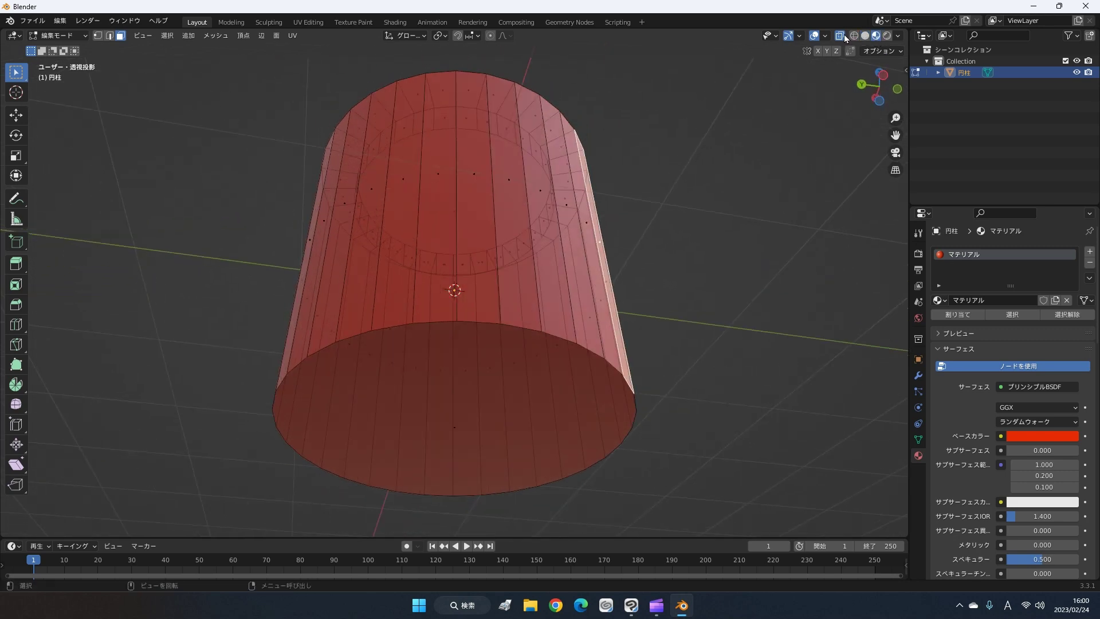
{"action": "mouse_move", "coordinate": [779, 129]}
{"action": "middle_mouse_down"}
{"action": "mouse_move", "coordinate": [749, 216]}
{"action": "mouse_move", "coordinate": [761, 208]}
{"action": "middle_mouse_up"}
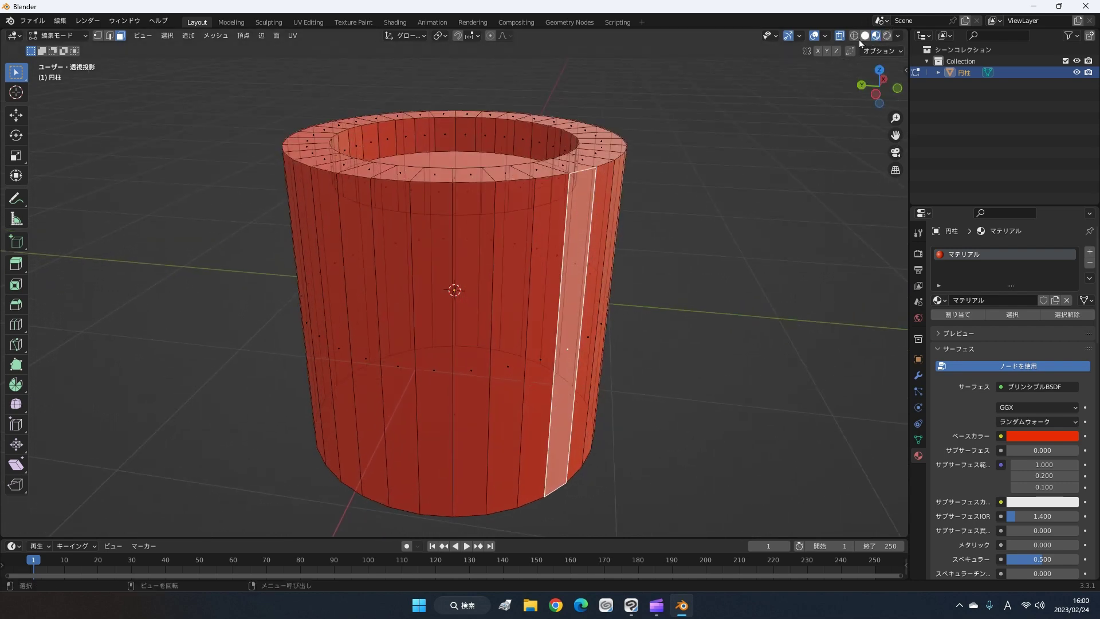
{"action": "mouse_move", "coordinate": [660, 327]}
{"action": "middle_mouse_down"}
{"action": "mouse_move", "coordinate": [650, 374]}
{"action": "mouse_move", "coordinate": [668, 326]}
{"action": "mouse_move", "coordinate": [658, 349]}
{"action": "middle_mouse_up"}
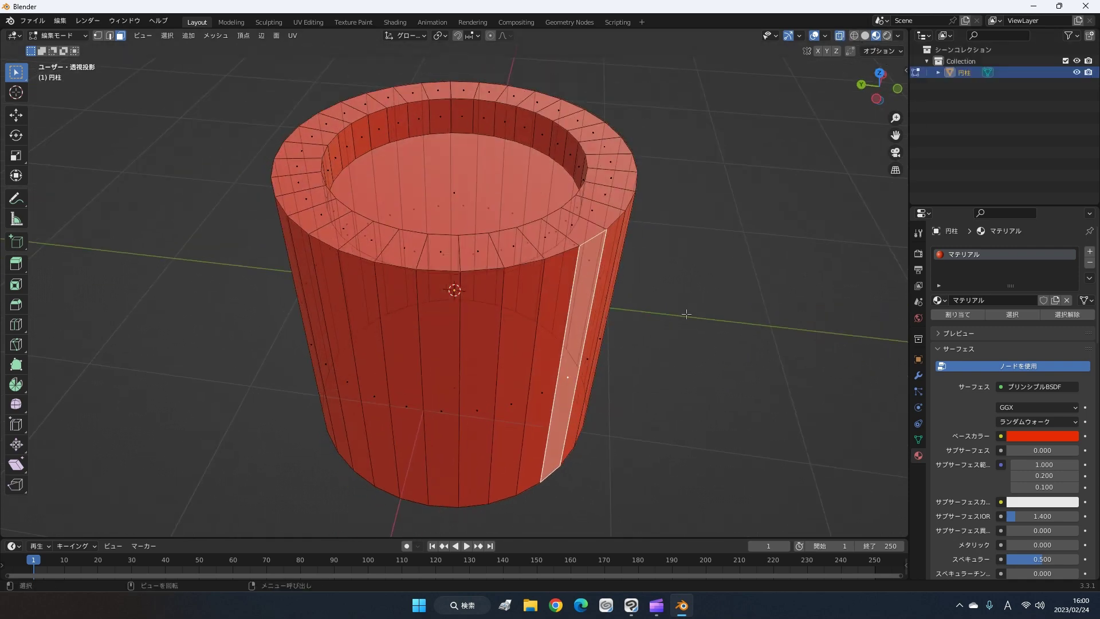
{"action": "middle_click_drag", "start_coordinate": [597, 448], "coordinate": [599, 430]}
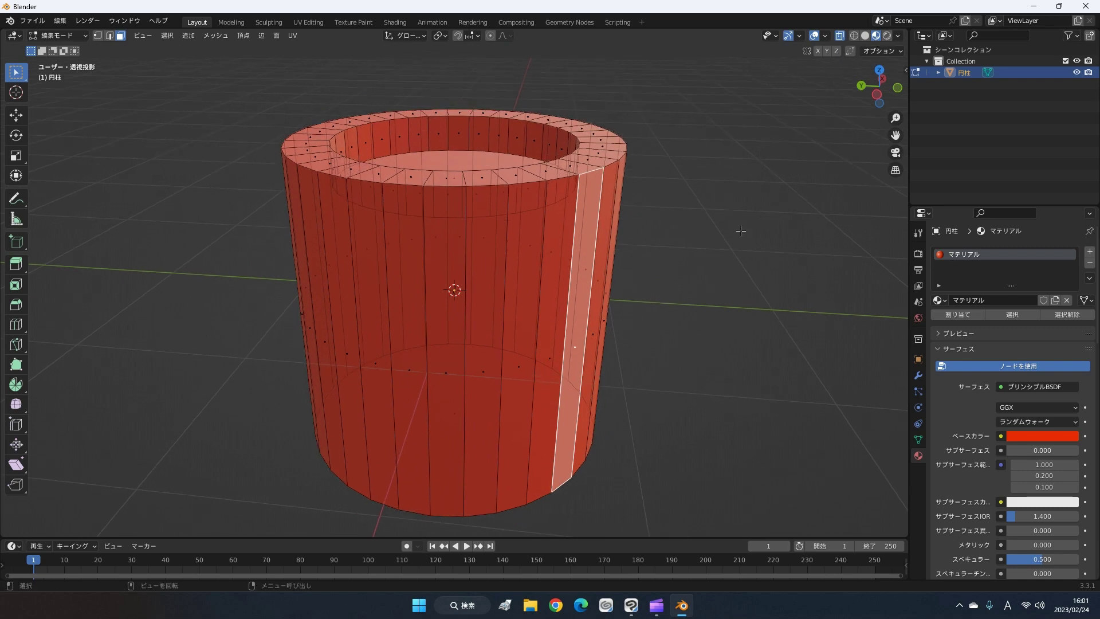
{"action": "middle_click_drag", "start_coordinate": [580, 352], "coordinate": [580, 351]}
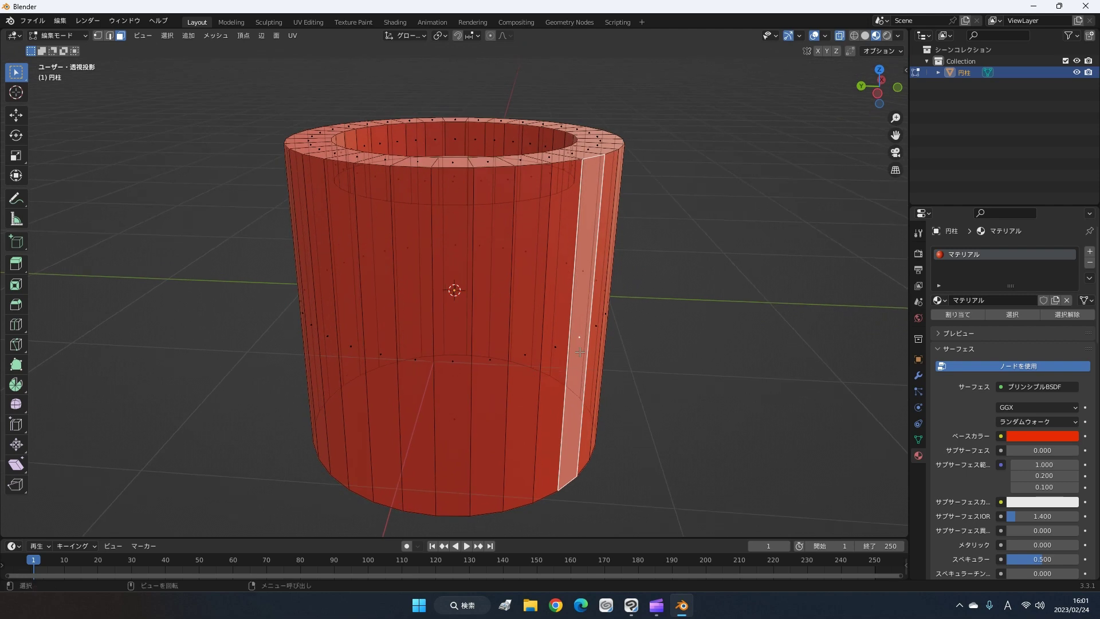
Step: Add several side face columns to the selection and turn X-ray off so the cup is opaque
{"action": "left_click", "coordinate": [519, 358]}
{"action": "left_click", "coordinate": [458, 250], "text": "shift"}
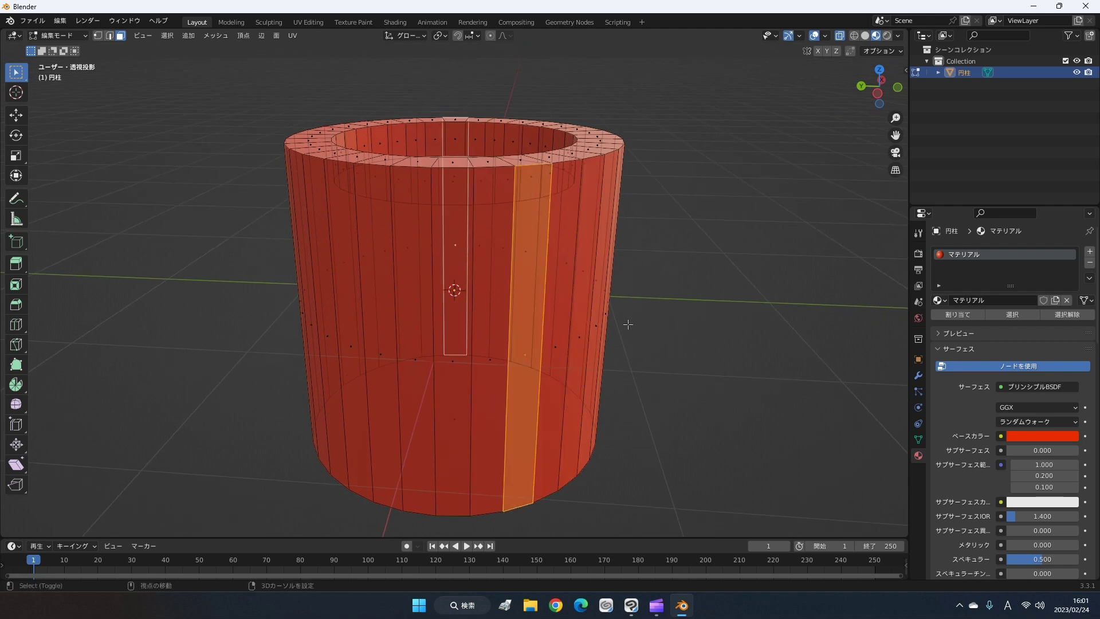
{"action": "mouse_move", "coordinate": [678, 348]}
{"action": "middle_mouse_down"}
{"action": "mouse_move", "coordinate": [485, 366]}
{"action": "mouse_move", "coordinate": [698, 363]}
{"action": "middle_mouse_up"}
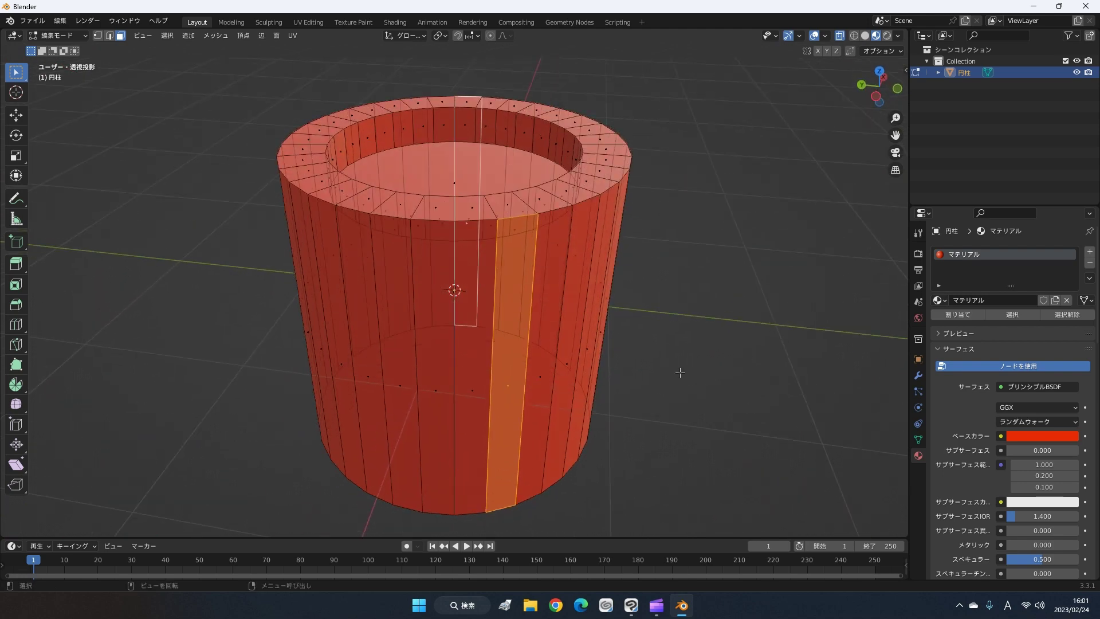
{"action": "middle_click_drag", "start_coordinate": [441, 359], "coordinate": [469, 297]}
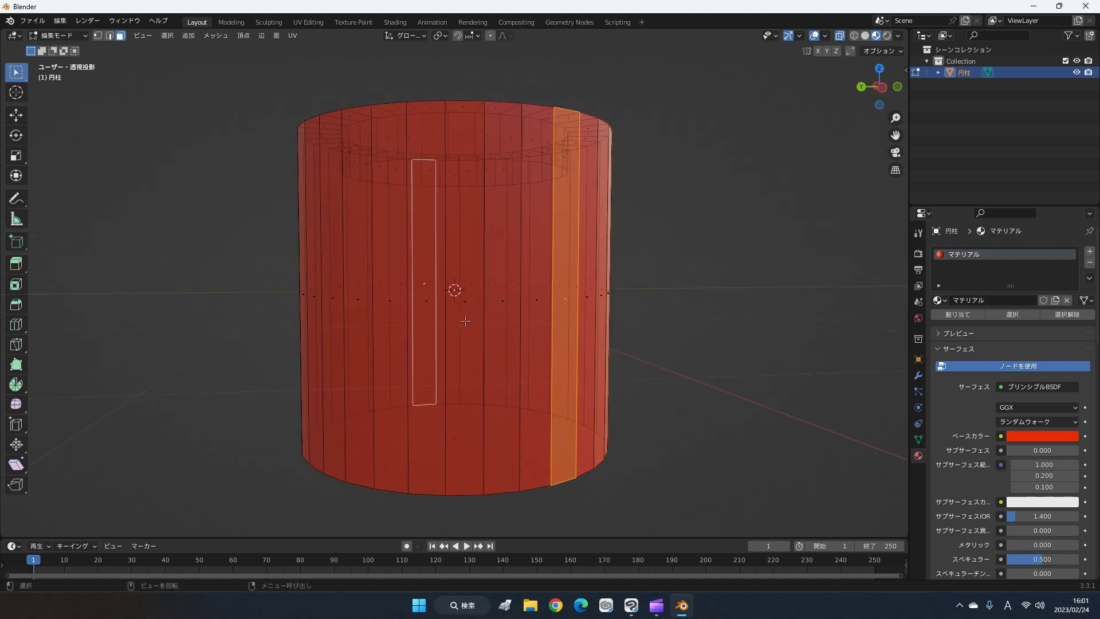
{"action": "left_click", "coordinate": [470, 296], "text": "shift"}
{"action": "mouse_move", "coordinate": [494, 293]}
{"action": "middle_mouse_down"}
{"action": "mouse_move", "coordinate": [523, 407]}
{"action": "mouse_move", "coordinate": [686, 348]}
{"action": "mouse_move", "coordinate": [876, 92]}
{"action": "middle_mouse_up"}
{"action": "left_click", "coordinate": [838, 35]}
{"action": "mouse_move", "coordinate": [746, 202]}
{"action": "middle_mouse_down"}
{"action": "mouse_move", "coordinate": [694, 306]}
{"action": "mouse_move", "coordinate": [737, 297]}
{"action": "mouse_move", "coordinate": [704, 385]}
{"action": "mouse_move", "coordinate": [736, 240]}
{"action": "mouse_move", "coordinate": [720, 343]}
{"action": "middle_mouse_up"}
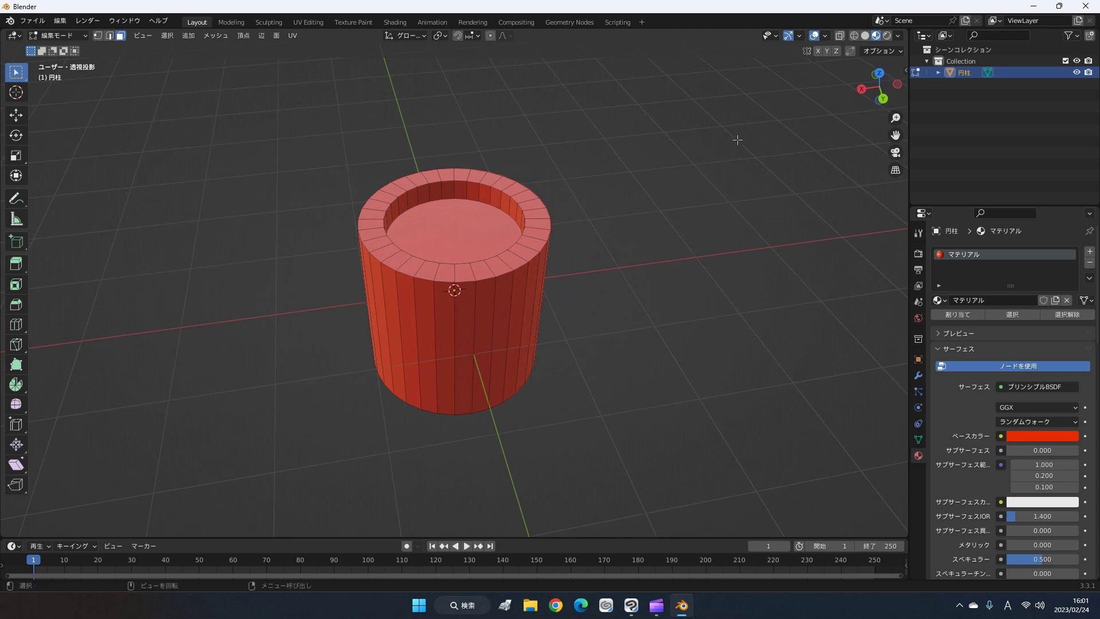
Step: Make the Base Color white by setting value V to 1 and saturation S to 0
{"action": "left_click", "coordinate": [1053, 433]}
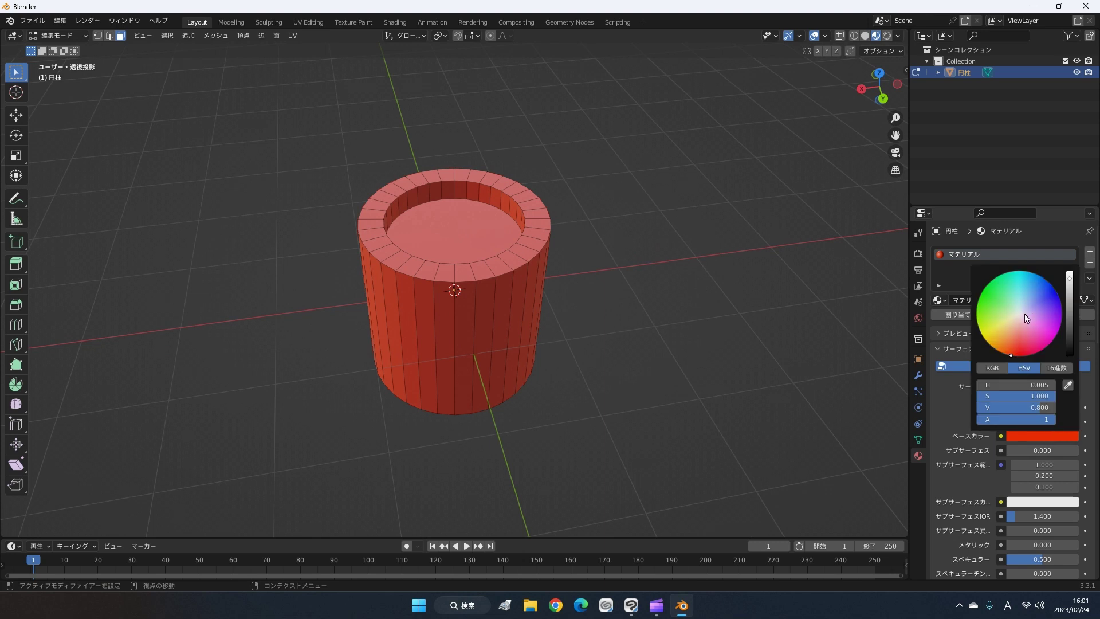
{"action": "left_click_drag", "start_coordinate": [1073, 286], "coordinate": [1070, 271]}
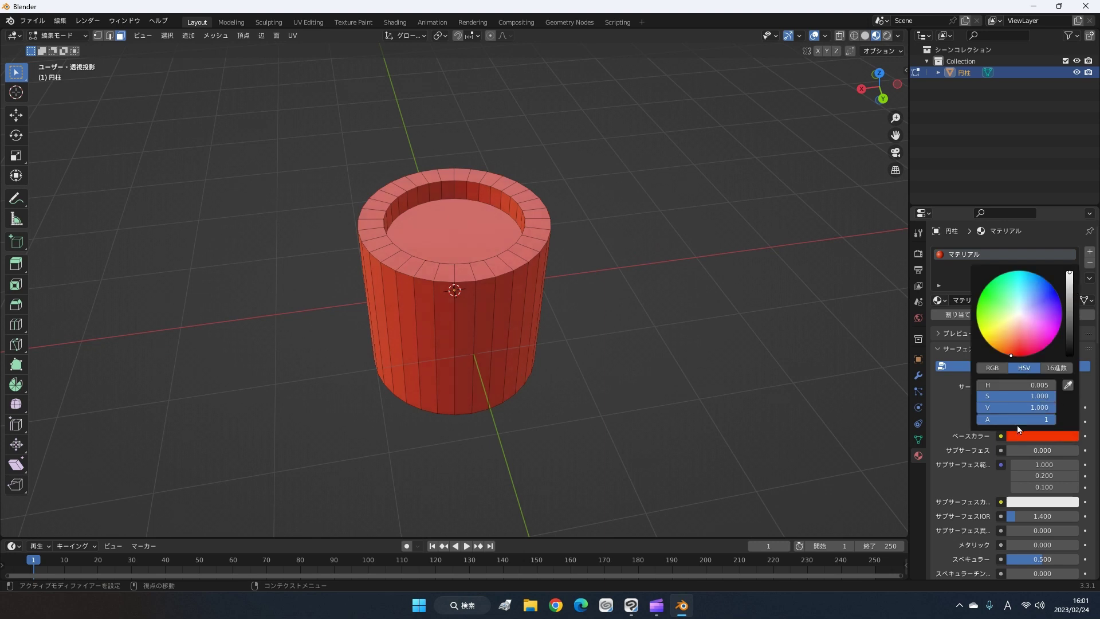
{"action": "left_click", "coordinate": [1020, 316]}
{"action": "left_click", "coordinate": [1029, 394]}
{"action": "type", "text": "0"}
{"action": "key", "text": "Return"}
{"action": "scroll", "coordinate": [663, 347], "scroll_direction": "up", "scroll_amount": 3}
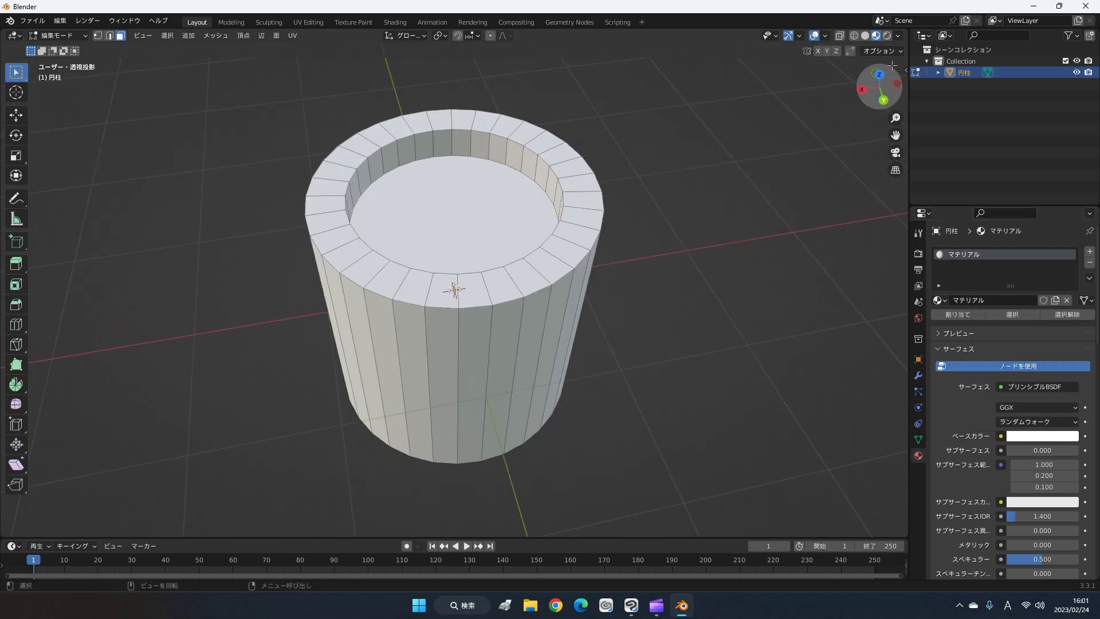
Step: Compare Solid and Material Preview shading, return to Object Mode, and remove the material slot
{"action": "left_click", "coordinate": [864, 36]}
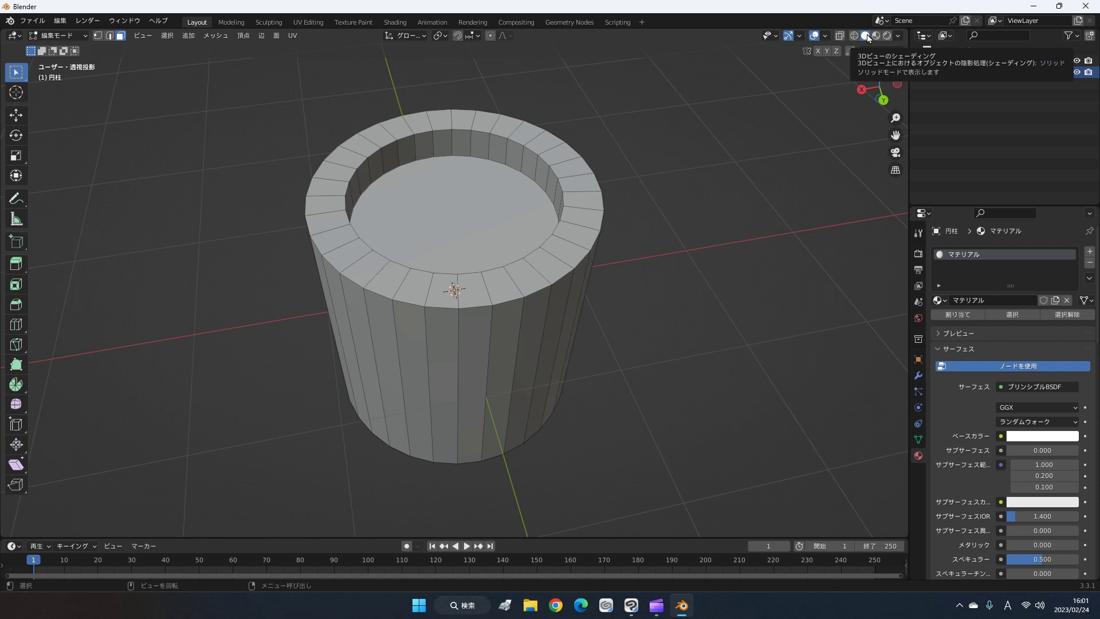
{"action": "left_click", "coordinate": [875, 36]}
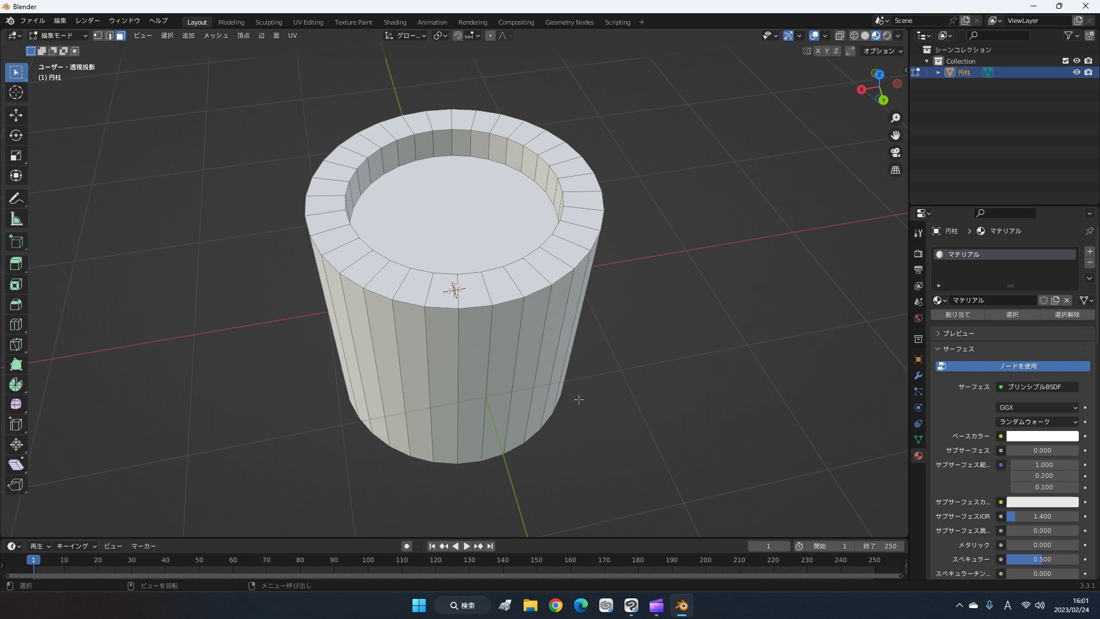
{"action": "middle_click_drag", "start_coordinate": [624, 379], "coordinate": [674, 296]}
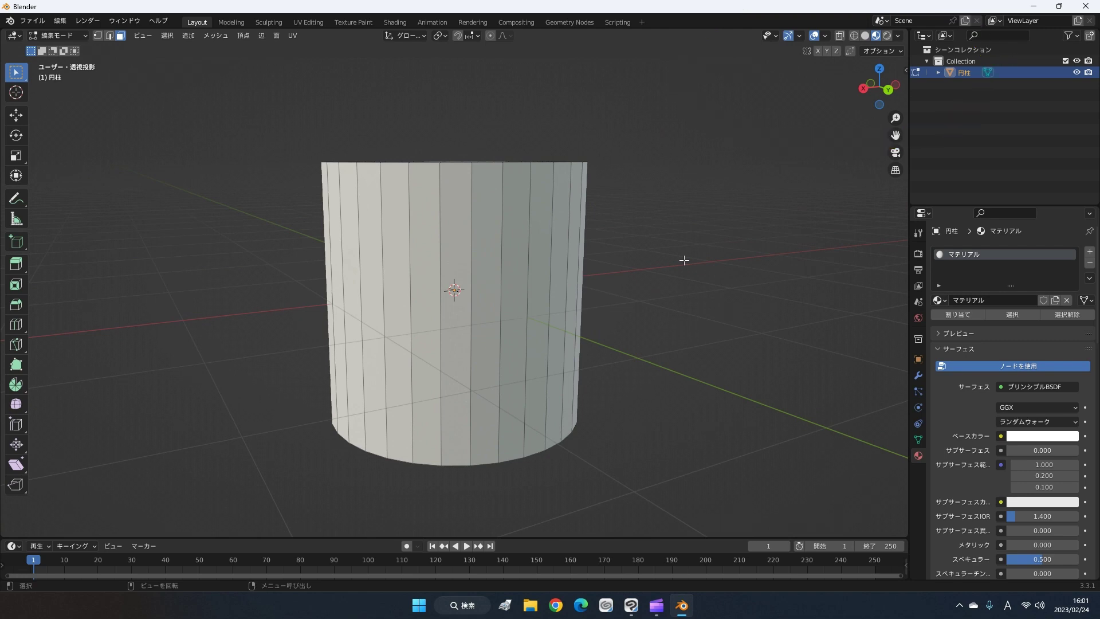
{"action": "key", "text": "Tab"}
{"action": "mouse_move", "coordinate": [680, 346]}
{"action": "middle_mouse_down"}
{"action": "mouse_move", "coordinate": [680, 384]}
{"action": "mouse_move", "coordinate": [683, 370]}
{"action": "middle_mouse_up"}
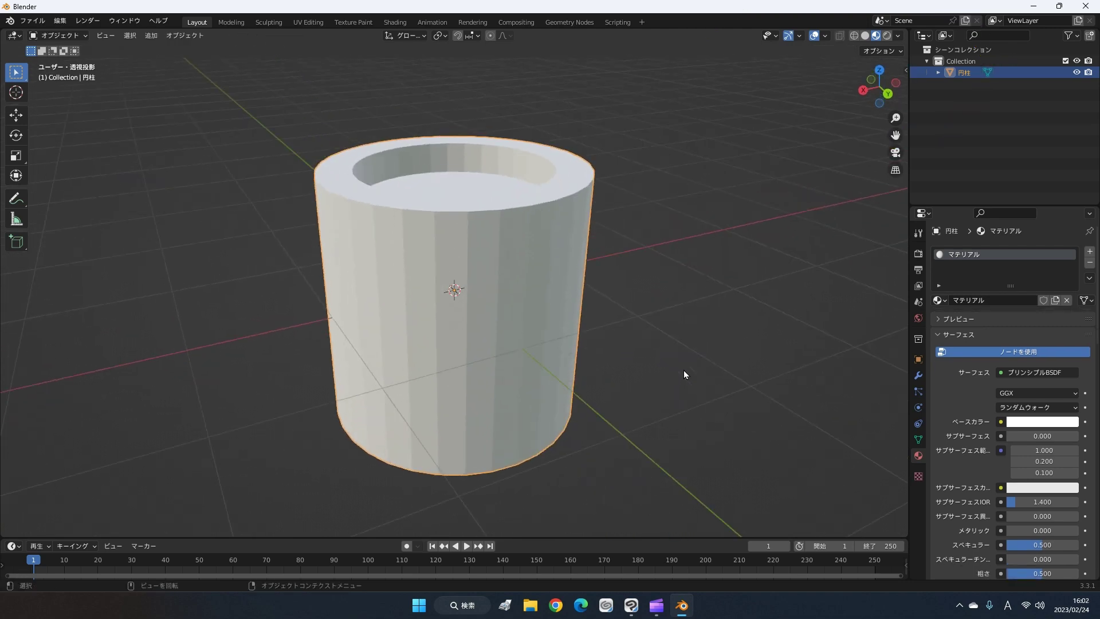
{"action": "left_click", "coordinate": [1089, 262]}
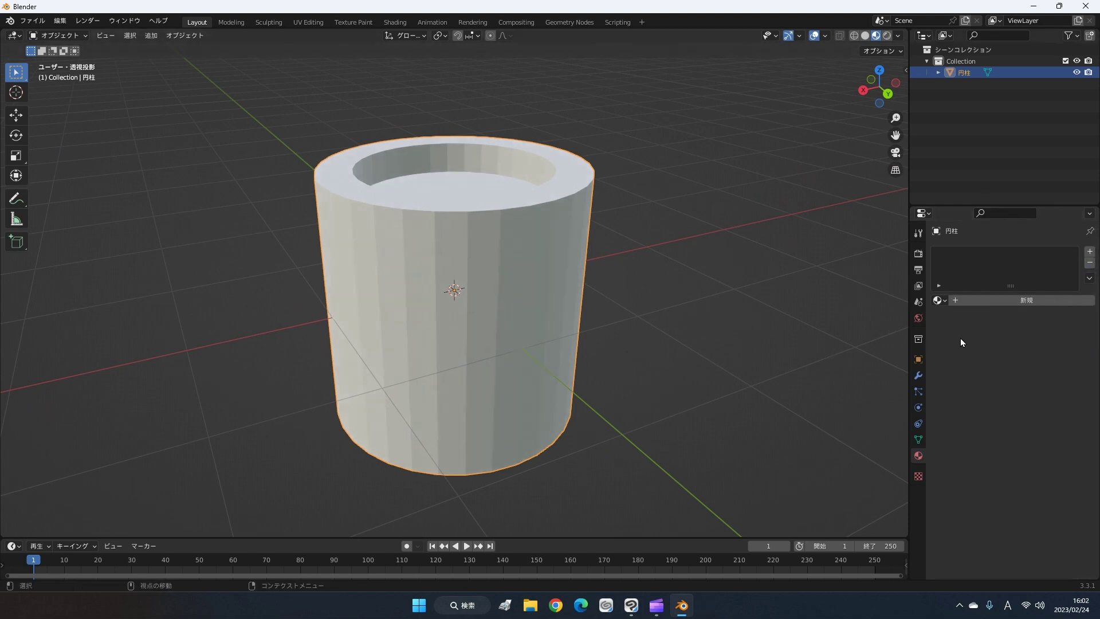
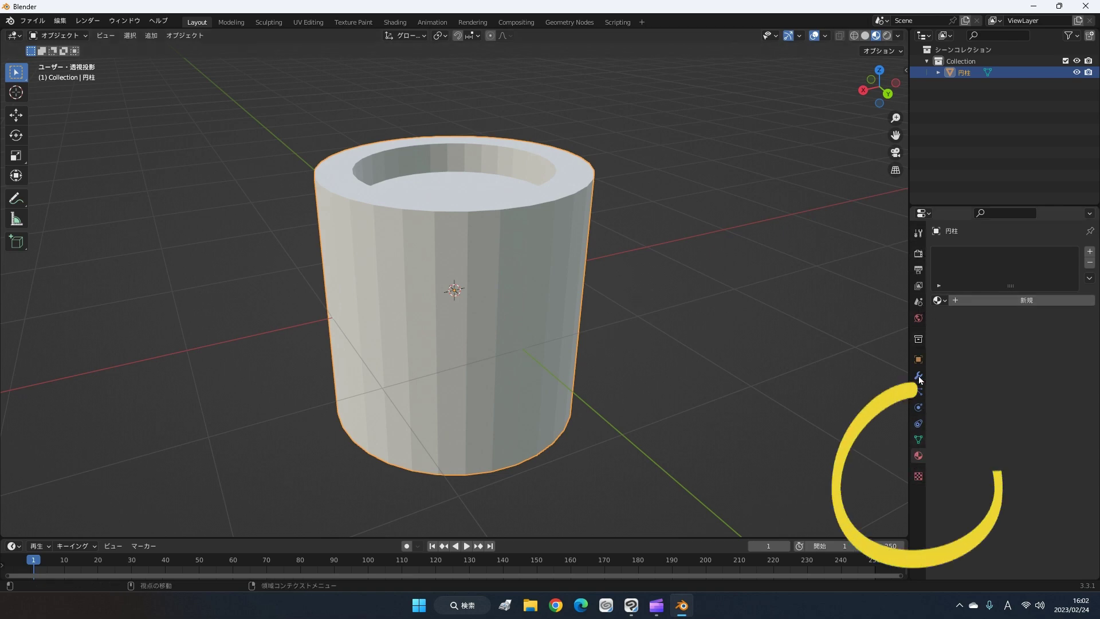
Step: Browse the cylinder's physics and texture properties, then return to the Material tab
{"action": "left_click", "coordinate": [919, 415]}
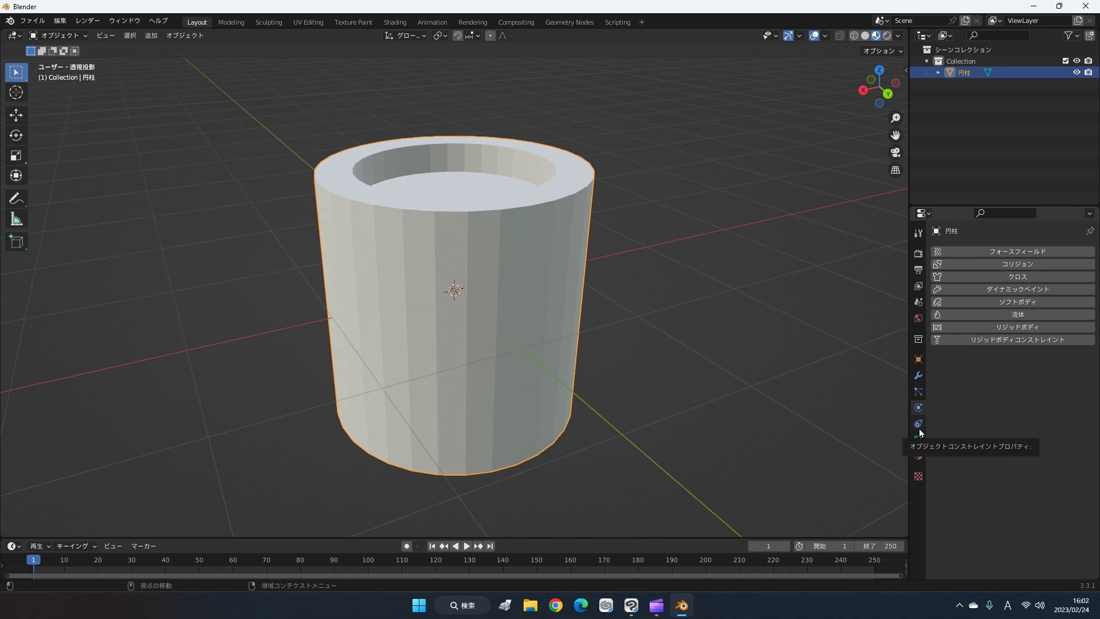
{"action": "left_click", "coordinate": [918, 477]}
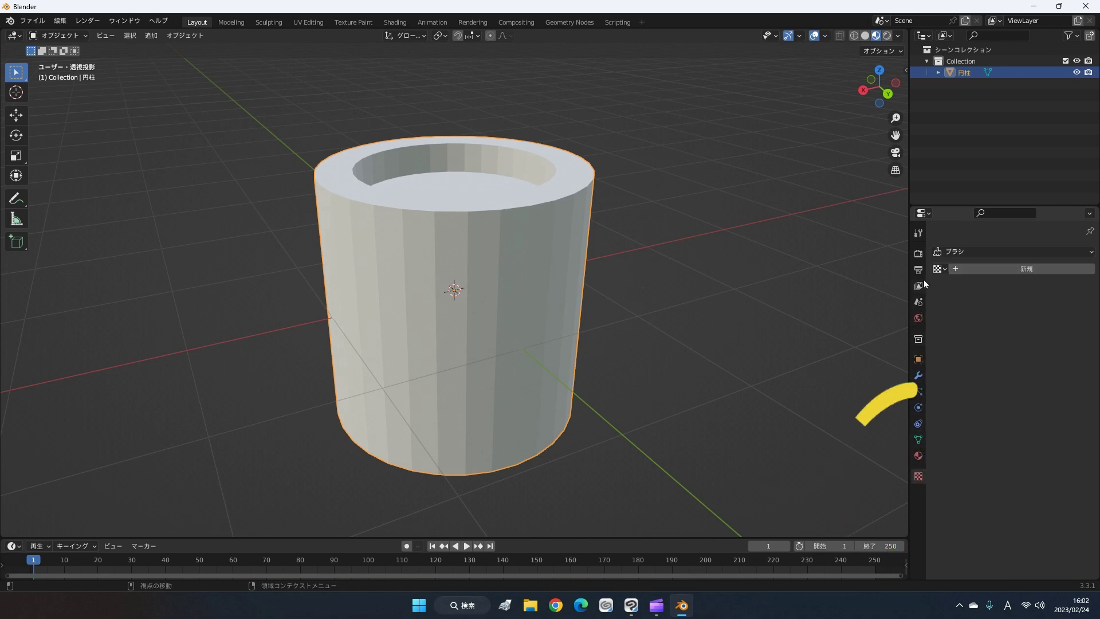
{"action": "left_click", "coordinate": [918, 456]}
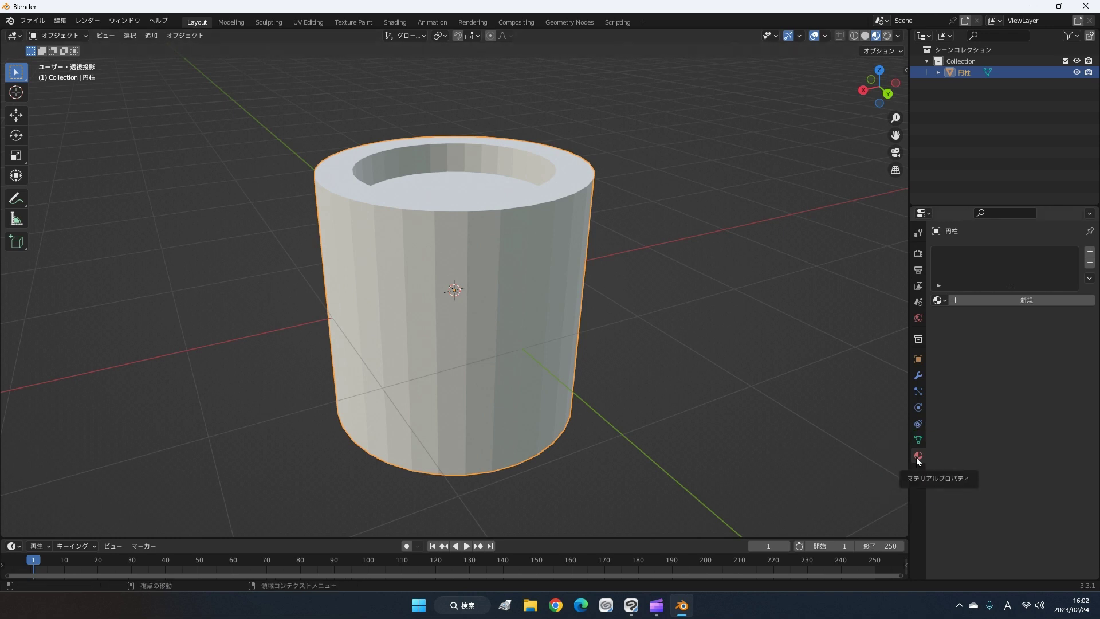
{"action": "left_click", "coordinate": [917, 456]}
{"action": "left_click", "coordinate": [918, 456]}
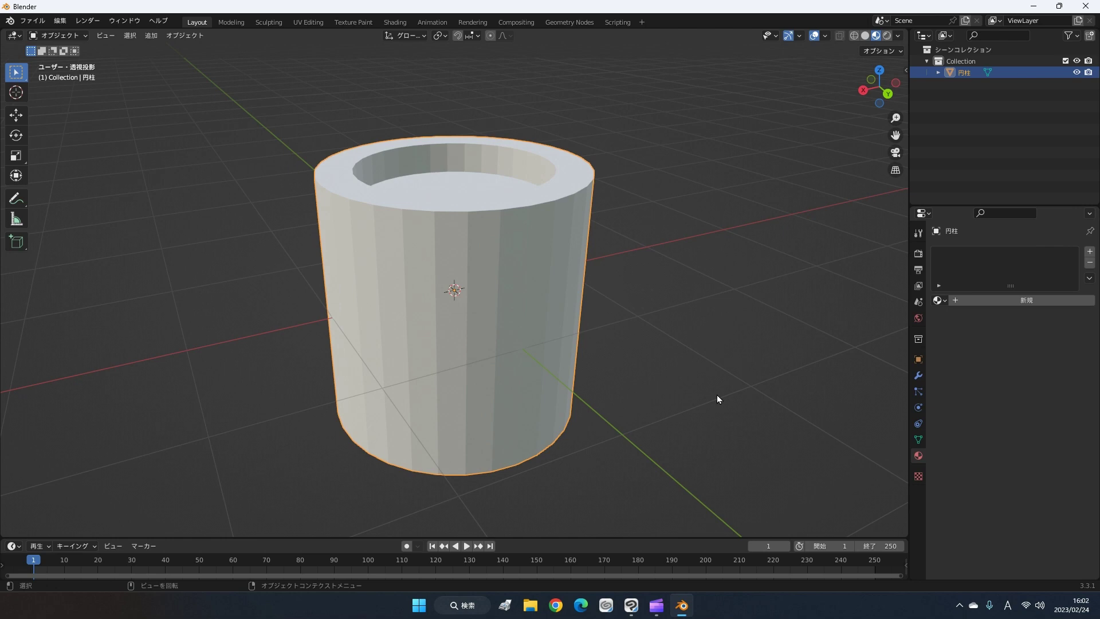
Step: Add new material マテリアル.001 and make its base colour white with zero saturation
{"action": "left_click", "coordinate": [1011, 303]}
{"action": "mouse_move", "coordinate": [803, 340]}
{"action": "middle_mouse_down"}
{"action": "mouse_move", "coordinate": [815, 297]}
{"action": "mouse_move", "coordinate": [775, 390]}
{"action": "mouse_move", "coordinate": [788, 346]}
{"action": "middle_mouse_up"}
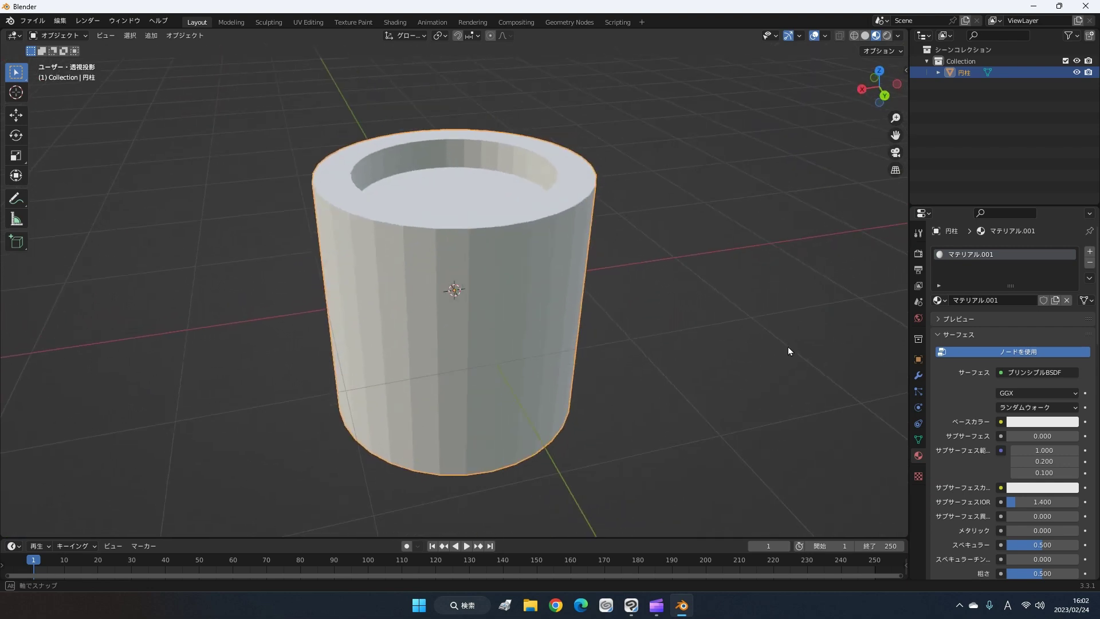
{"action": "left_click", "coordinate": [1053, 421]}
{"action": "left_click_drag", "start_coordinate": [1022, 310], "coordinate": [992, 318]}
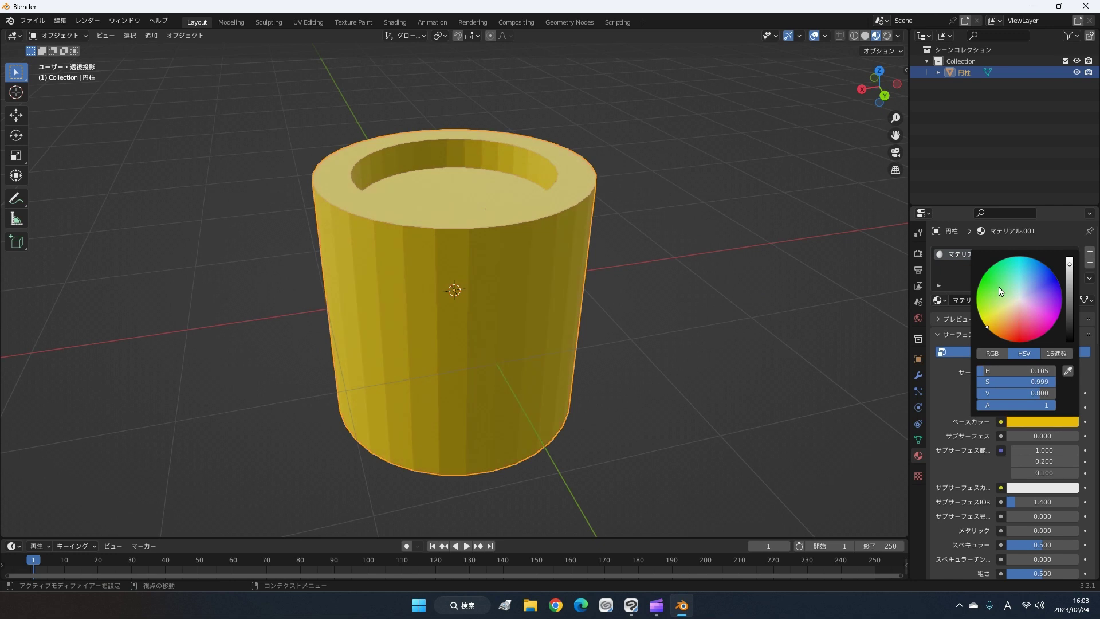
{"action": "left_click_drag", "start_coordinate": [1018, 277], "coordinate": [1027, 273]}
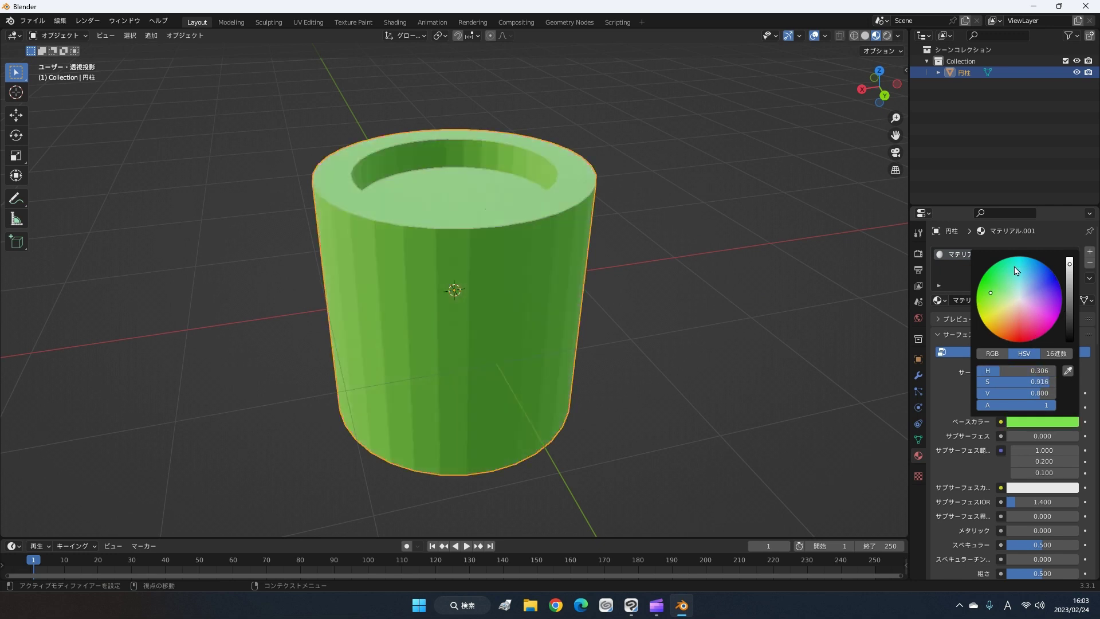
{"action": "left_click", "coordinate": [1040, 423]}
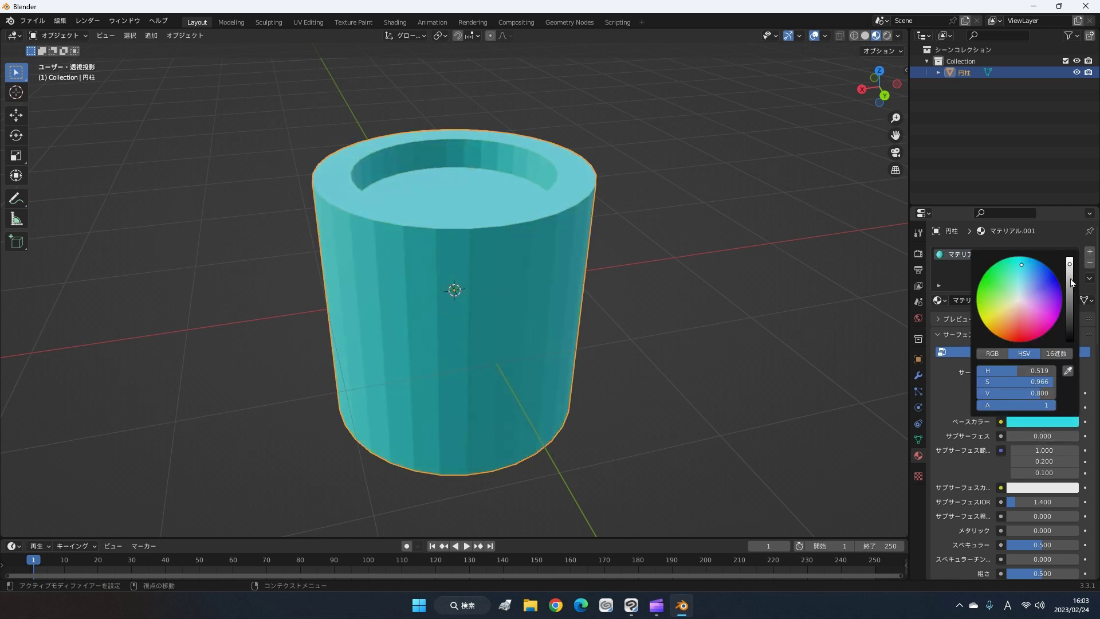
{"action": "left_click", "coordinate": [1034, 425]}
{"action": "left_click", "coordinate": [1027, 306]}
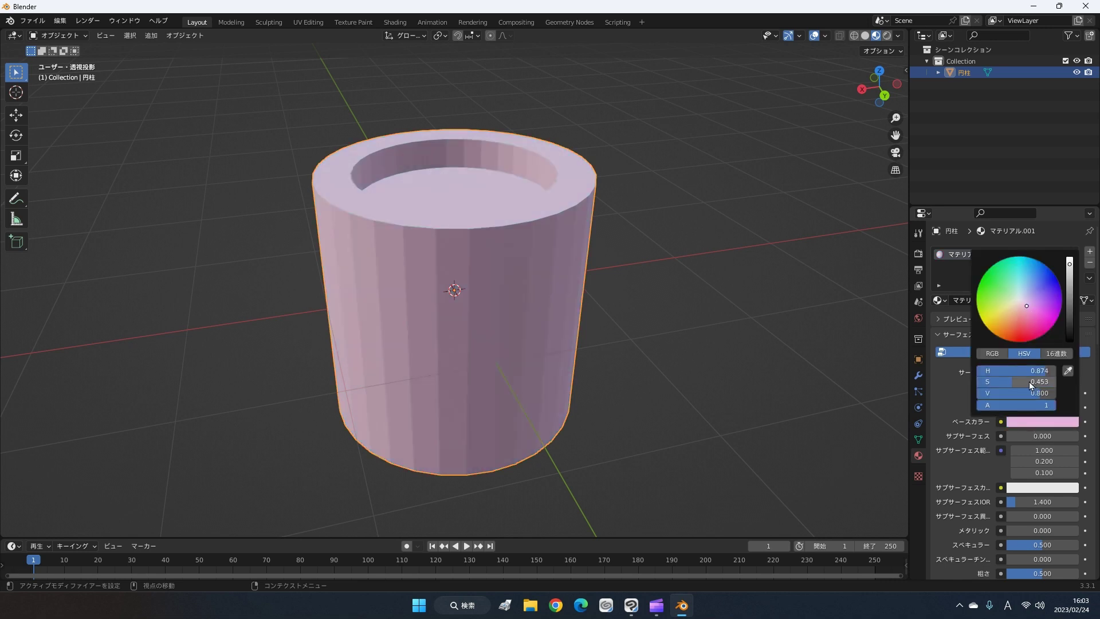
{"action": "left_click_drag", "start_coordinate": [1028, 381], "coordinate": [999, 373]}
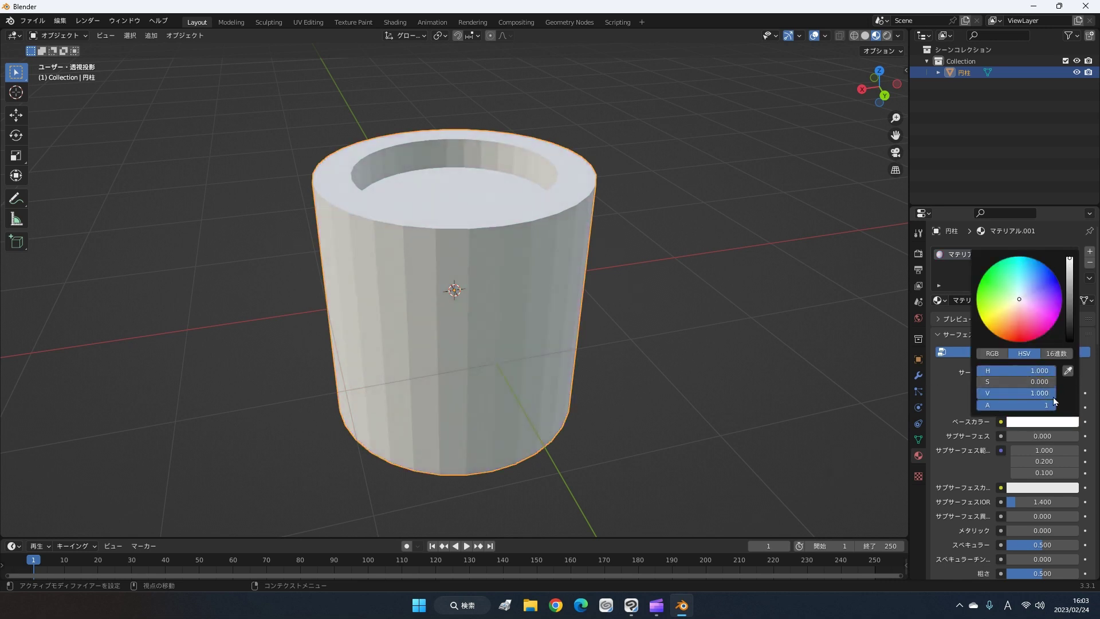
{"action": "left_click", "coordinate": [753, 355]}
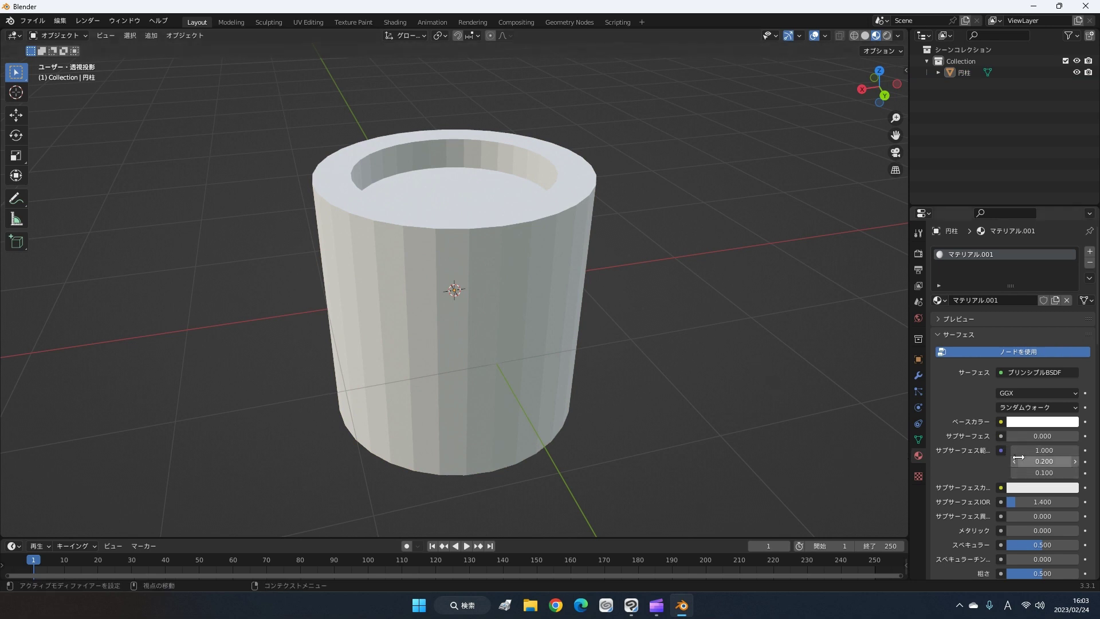
Step: Return the subsurface colour to white and change the base colour to pale cyan
{"action": "scroll", "coordinate": [1017, 394], "scroll_direction": "down", "scroll_amount": 3}
{"action": "scroll", "coordinate": [985, 355], "scroll_direction": "down", "scroll_amount": 1}
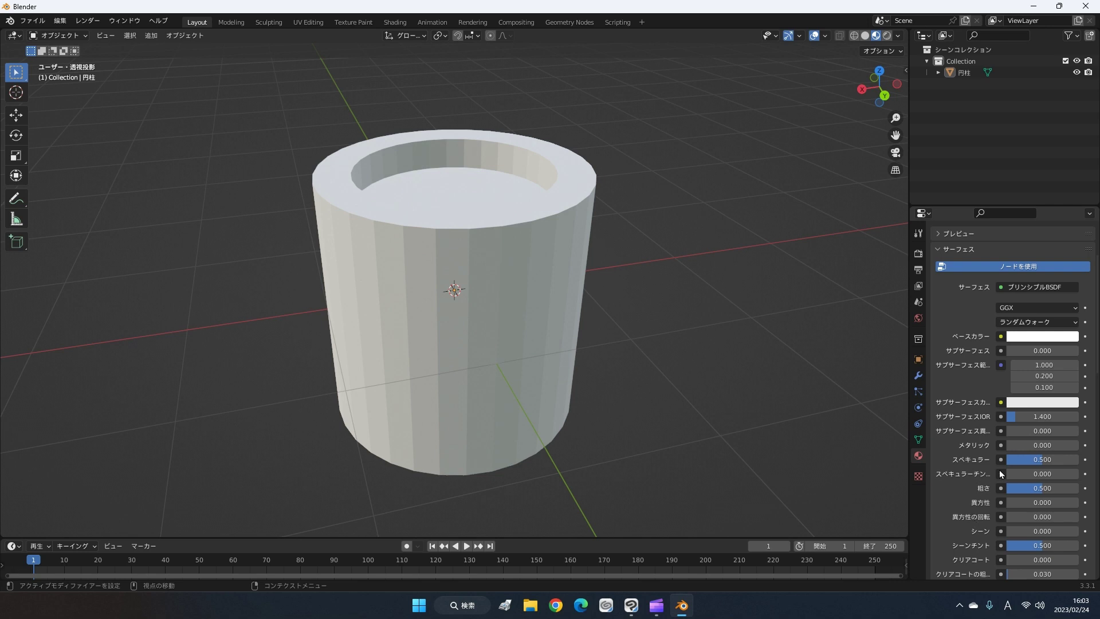
{"action": "left_click", "coordinate": [1045, 339]}
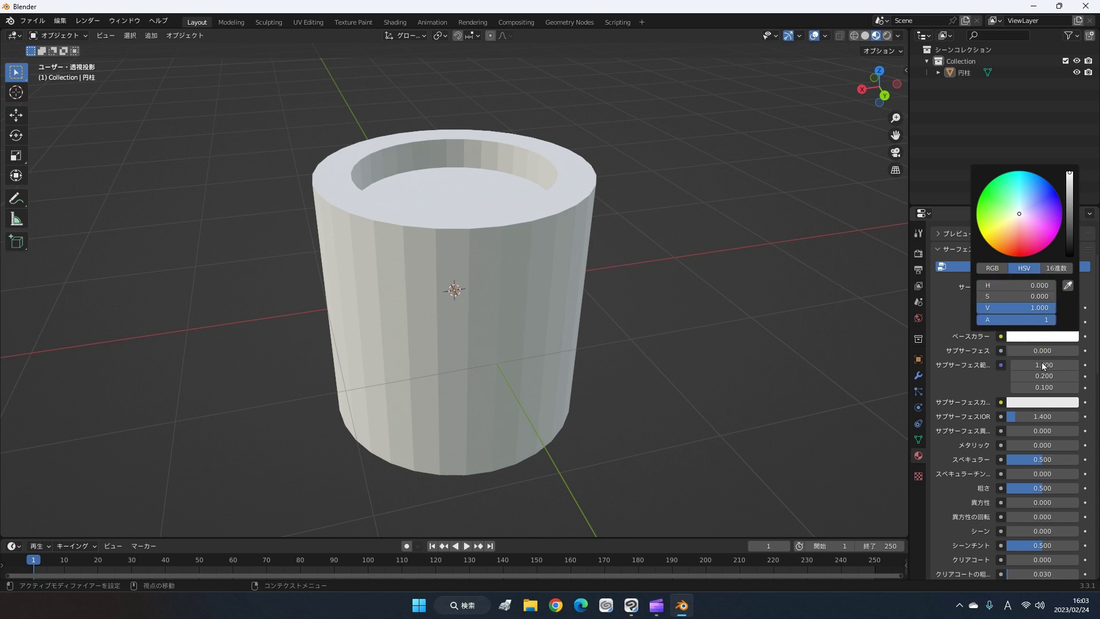
{"action": "left_click", "coordinate": [1028, 403]}
{"action": "left_click", "coordinate": [1029, 403]}
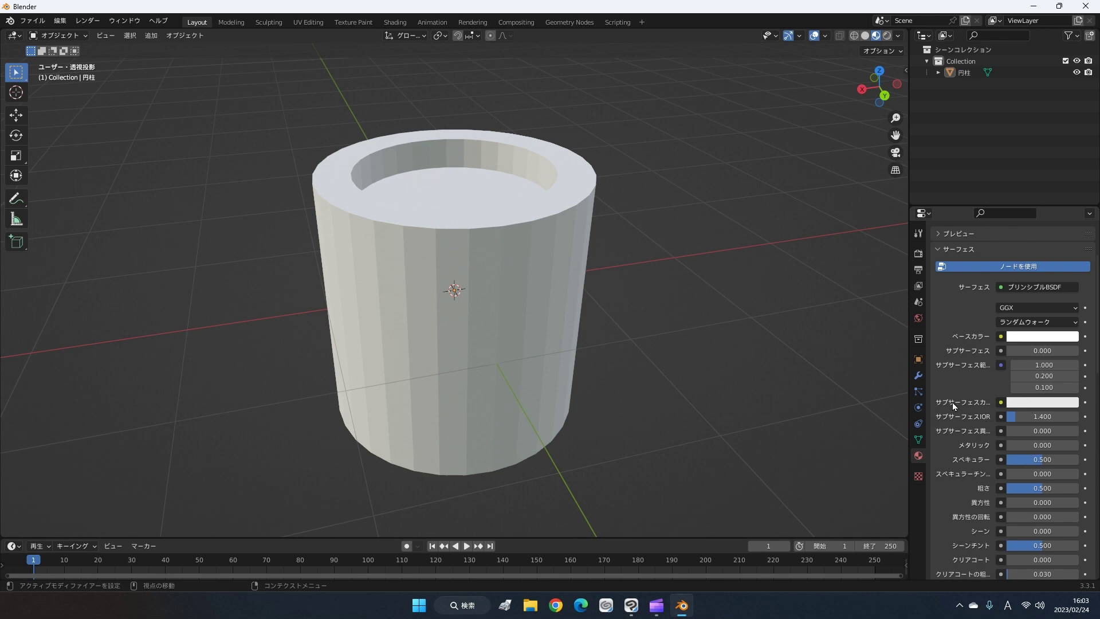
{"action": "left_click", "coordinate": [1035, 404]}
{"action": "left_click", "coordinate": [1029, 404]}
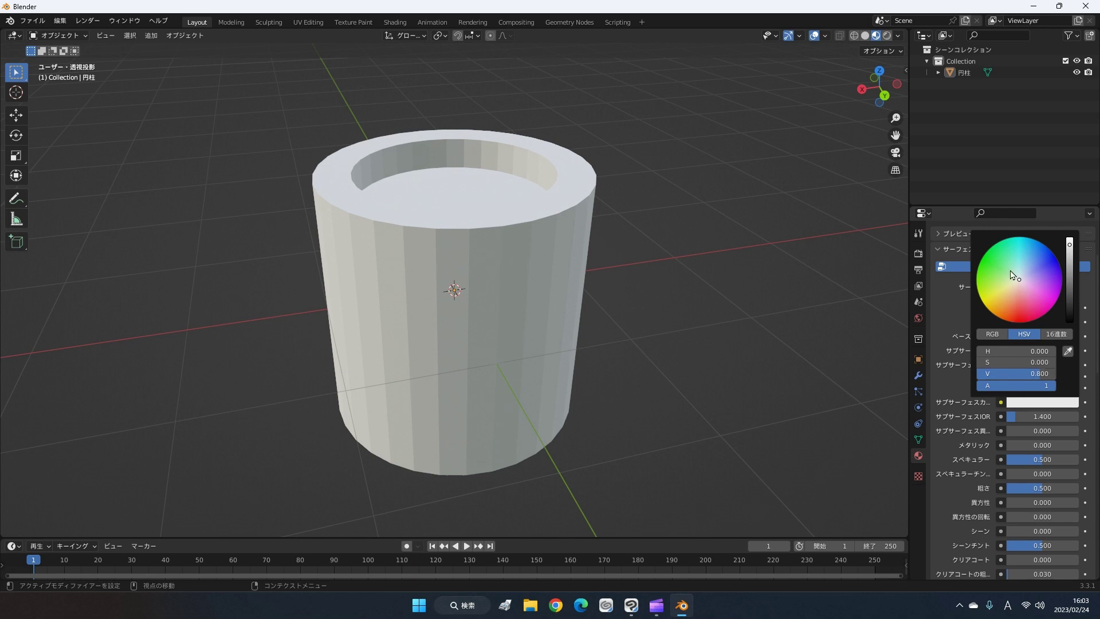
{"action": "mouse_move", "coordinate": [1019, 288]}
{"action": "left_mouse_down"}
{"action": "mouse_move", "coordinate": [1005, 284]}
{"action": "mouse_move", "coordinate": [1023, 283]}
{"action": "left_mouse_up"}
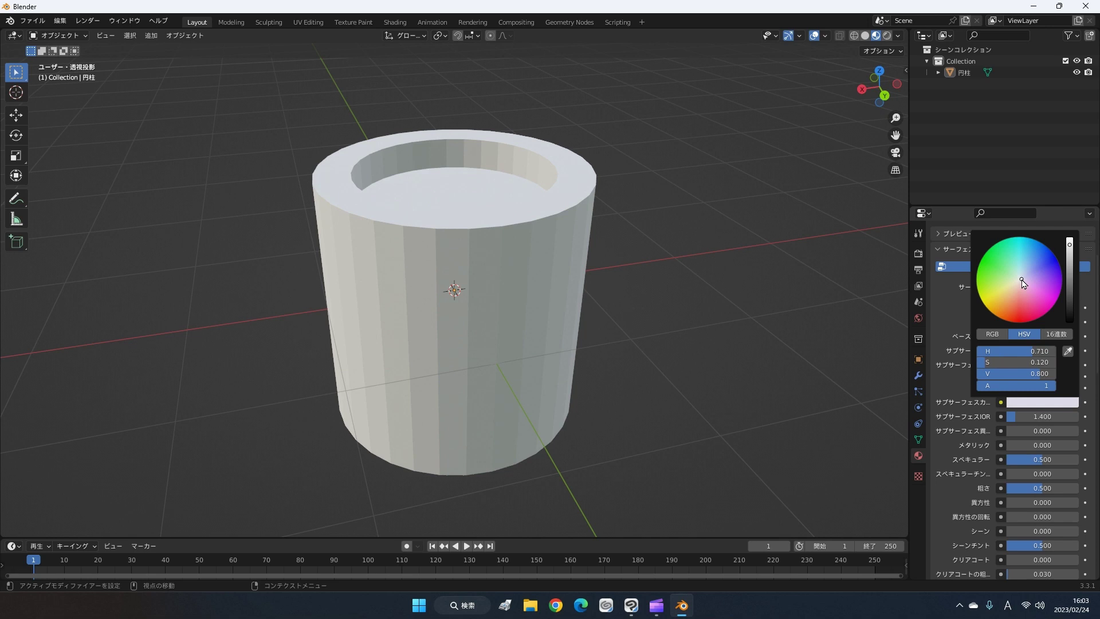
{"action": "left_click_drag", "start_coordinate": [1070, 253], "coordinate": [1070, 239]}
{"action": "mouse_move", "coordinate": [1036, 362]}
{"action": "left_mouse_down"}
{"action": "mouse_move", "coordinate": [986, 362]}
{"action": "mouse_move", "coordinate": [1087, 347]}
{"action": "left_mouse_up"}
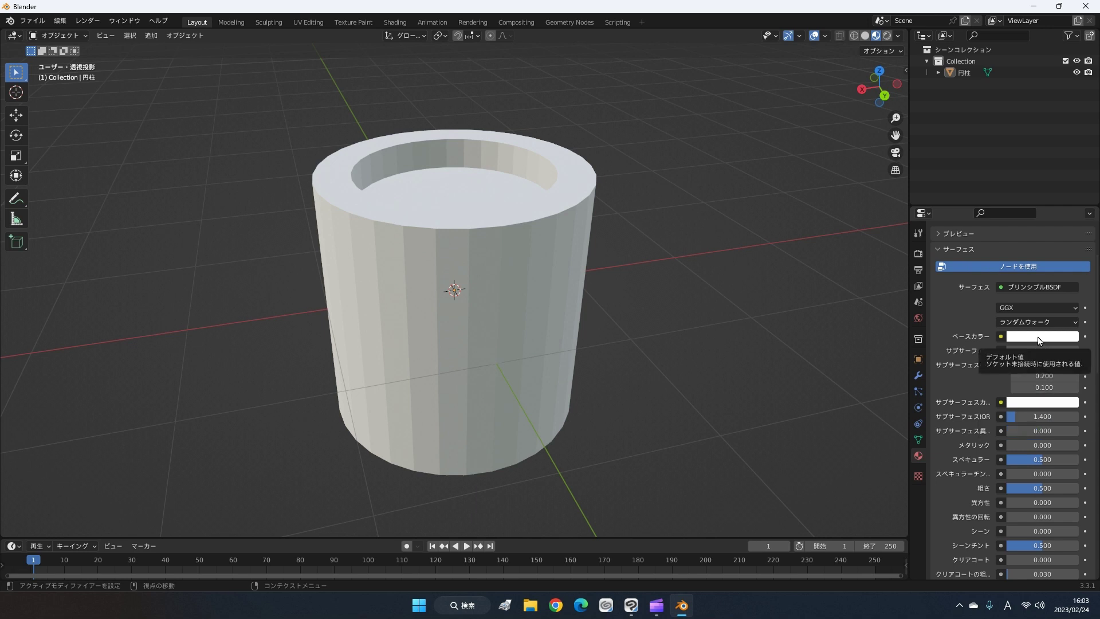
{"action": "left_click", "coordinate": [1039, 340]}
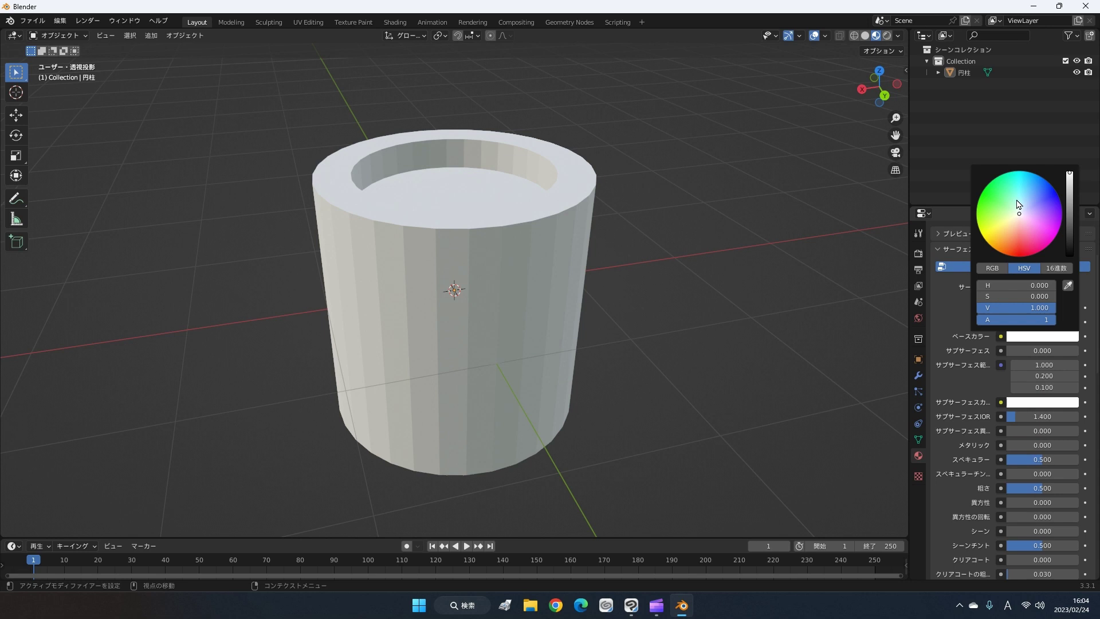
{"action": "left_click_drag", "start_coordinate": [1018, 210], "coordinate": [1019, 201]}
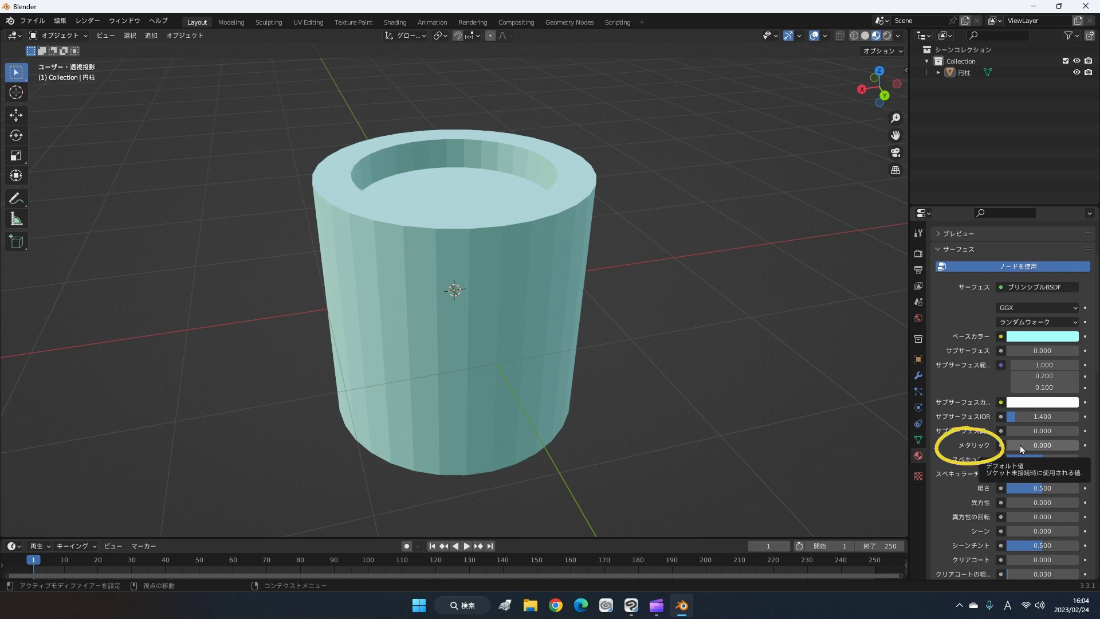
Step: Set the cup material's Metallic value to 1.000
{"action": "mouse_move", "coordinate": [1020, 445]}
{"action": "left_mouse_down"}
{"action": "mouse_move", "coordinate": [1046, 445]}
{"action": "mouse_move", "coordinate": [81, 434]}
{"action": "mouse_move", "coordinate": [914, 516]}
{"action": "mouse_move", "coordinate": [152, 486]}
{"action": "mouse_move", "coordinate": [642, 568]}
{"action": "left_mouse_up"}
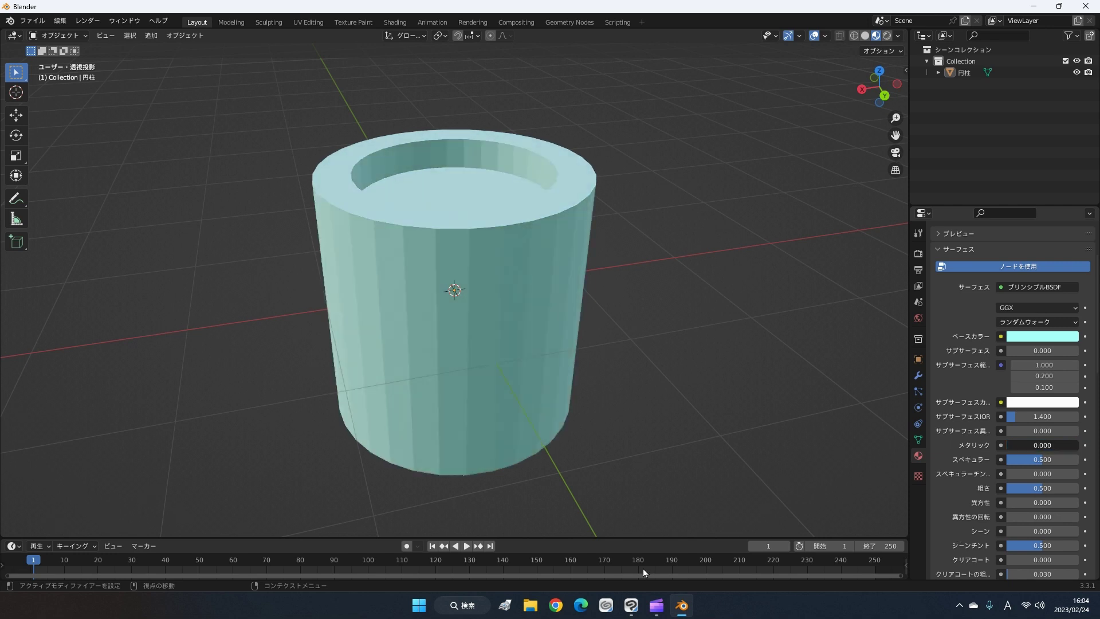
{"action": "key", "text": "ctrl+z"}
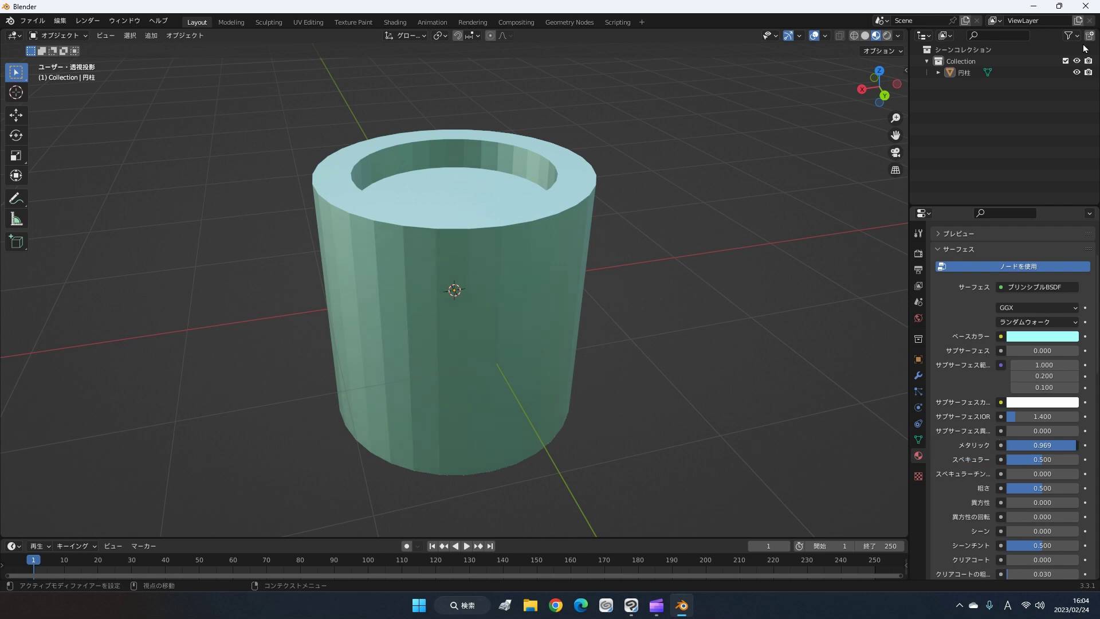
{"action": "key", "text": "ctrl+shift+z"}
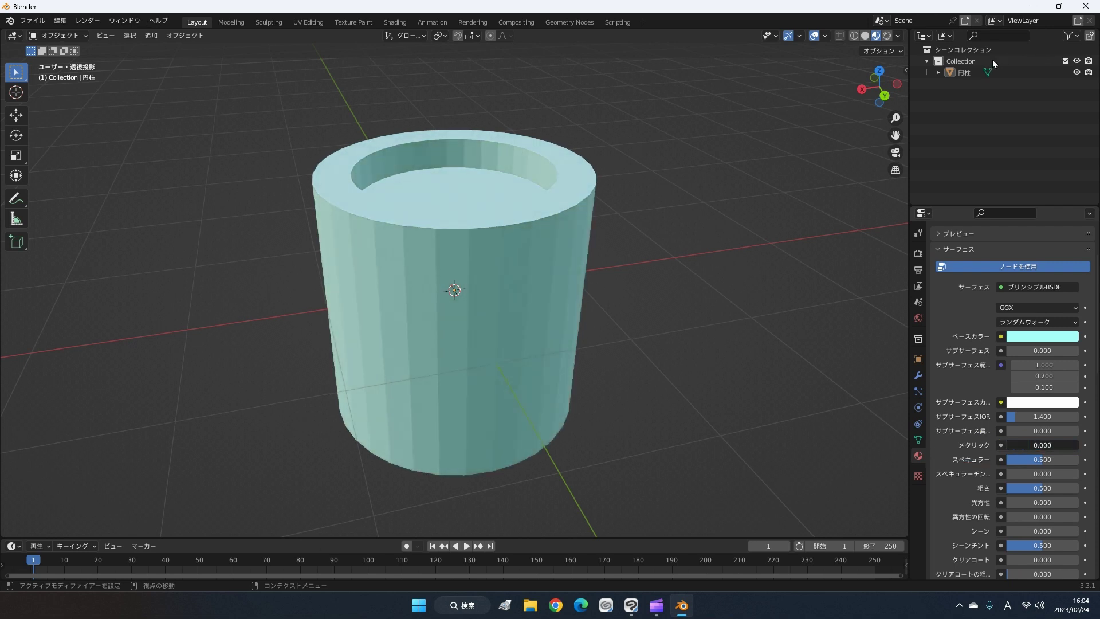
{"action": "key", "text": "ctrl+z"}
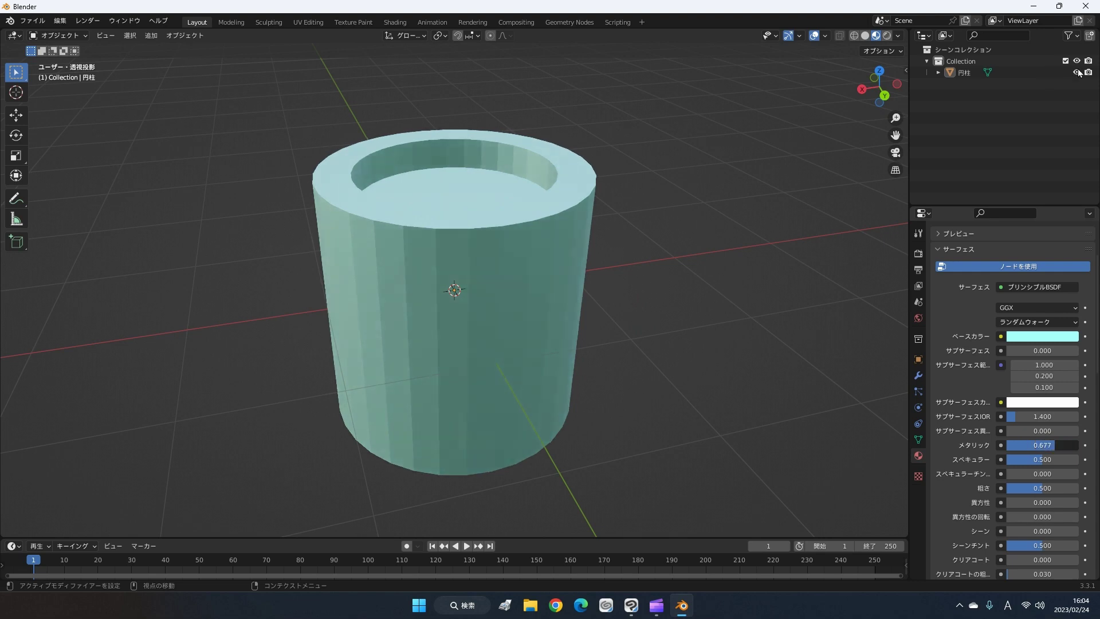
{"action": "key", "text": "ctrl+shift+z"}
{"action": "mouse_move", "coordinate": [899, 407]}
{"action": "middle_mouse_down"}
{"action": "mouse_move", "coordinate": [744, 317]}
{"action": "mouse_move", "coordinate": [781, 238]}
{"action": "mouse_move", "coordinate": [741, 345]}
{"action": "mouse_move", "coordinate": [682, 420]}
{"action": "mouse_move", "coordinate": [793, 348]}
{"action": "mouse_move", "coordinate": [785, 393]}
{"action": "mouse_move", "coordinate": [688, 396]}
{"action": "mouse_move", "coordinate": [678, 370]}
{"action": "mouse_move", "coordinate": [672, 413]}
{"action": "mouse_move", "coordinate": [737, 365]}
{"action": "middle_mouse_up"}
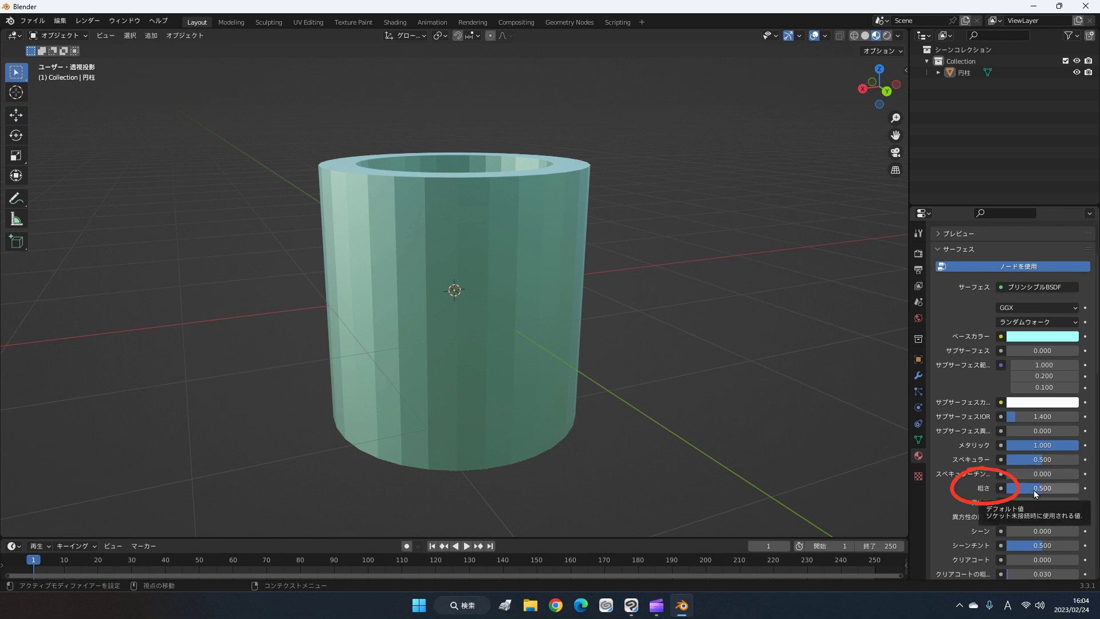
Step: Try roughness values such as 0.378 while inspecting the cylinder's bottom and top
{"action": "mouse_move", "coordinate": [1033, 489]}
{"action": "left_mouse_down"}
{"action": "mouse_move", "coordinate": [983, 502]}
{"action": "mouse_move", "coordinate": [992, 507]}
{"action": "left_mouse_up"}
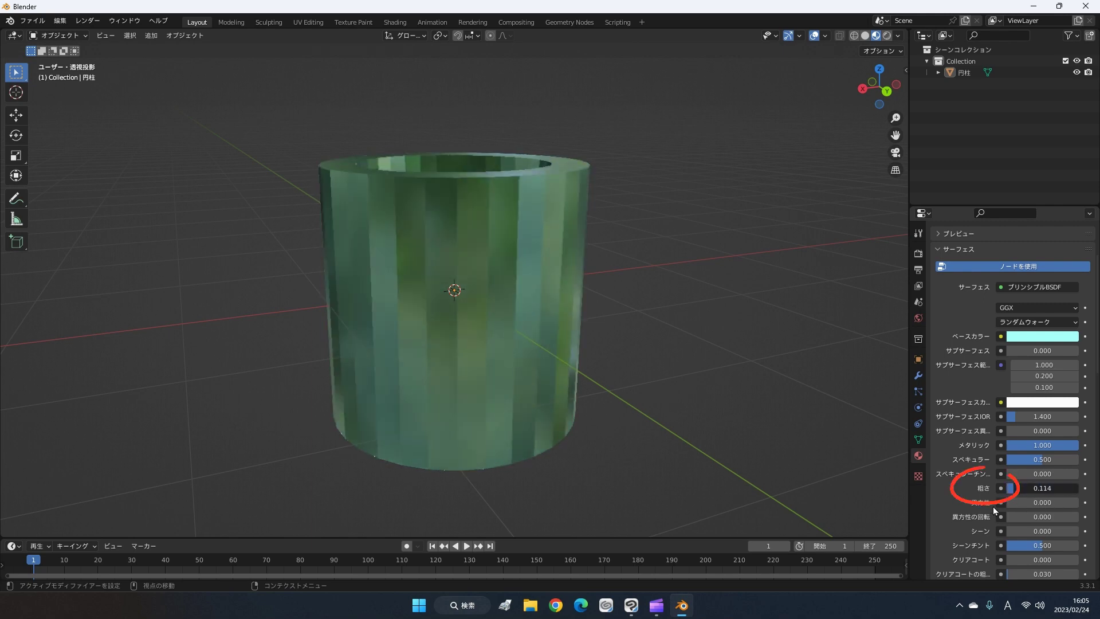
{"action": "mouse_move", "coordinate": [881, 424]}
{"action": "middle_mouse_down"}
{"action": "mouse_move", "coordinate": [717, 425]}
{"action": "mouse_move", "coordinate": [788, 271]}
{"action": "mouse_move", "coordinate": [696, 346]}
{"action": "mouse_move", "coordinate": [574, 366]}
{"action": "mouse_move", "coordinate": [562, 400]}
{"action": "mouse_move", "coordinate": [581, 432]}
{"action": "mouse_move", "coordinate": [688, 405]}
{"action": "mouse_move", "coordinate": [734, 366]}
{"action": "middle_mouse_up"}
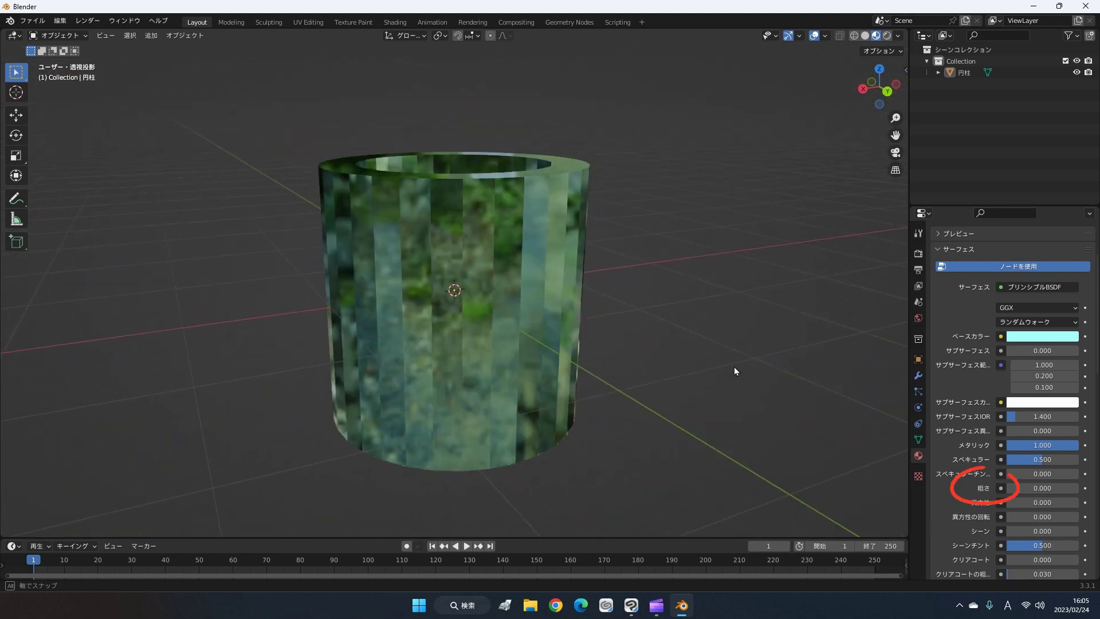
{"action": "mouse_move", "coordinate": [1035, 490]}
{"action": "left_mouse_down"}
{"action": "mouse_move", "coordinate": [1066, 487]}
{"action": "mouse_move", "coordinate": [984, 498]}
{"action": "left_mouse_up"}
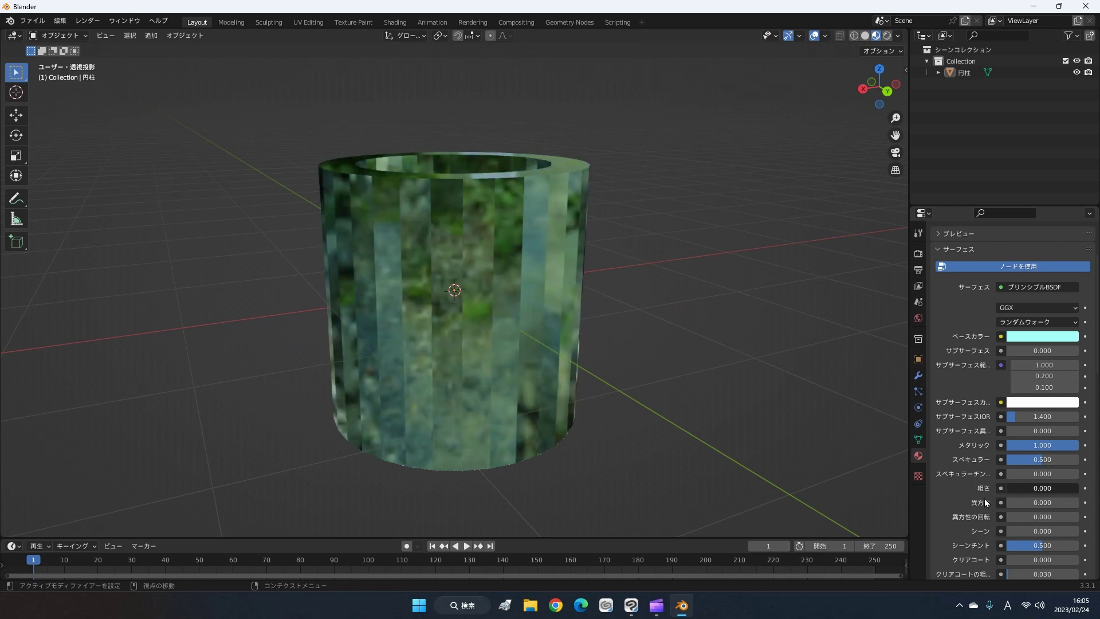
{"action": "left_click_drag", "start_coordinate": [984, 498], "coordinate": [1047, 502]}
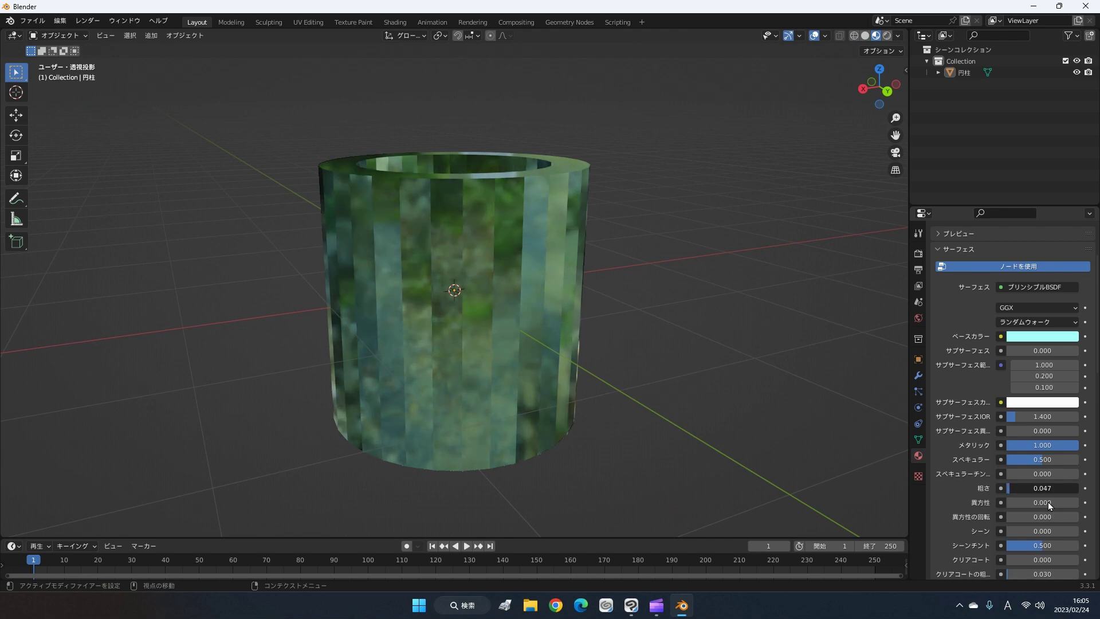
{"action": "mouse_move", "coordinate": [737, 312]}
{"action": "middle_mouse_down"}
{"action": "mouse_move", "coordinate": [768, 245]}
{"action": "mouse_move", "coordinate": [689, 359]}
{"action": "middle_mouse_up"}
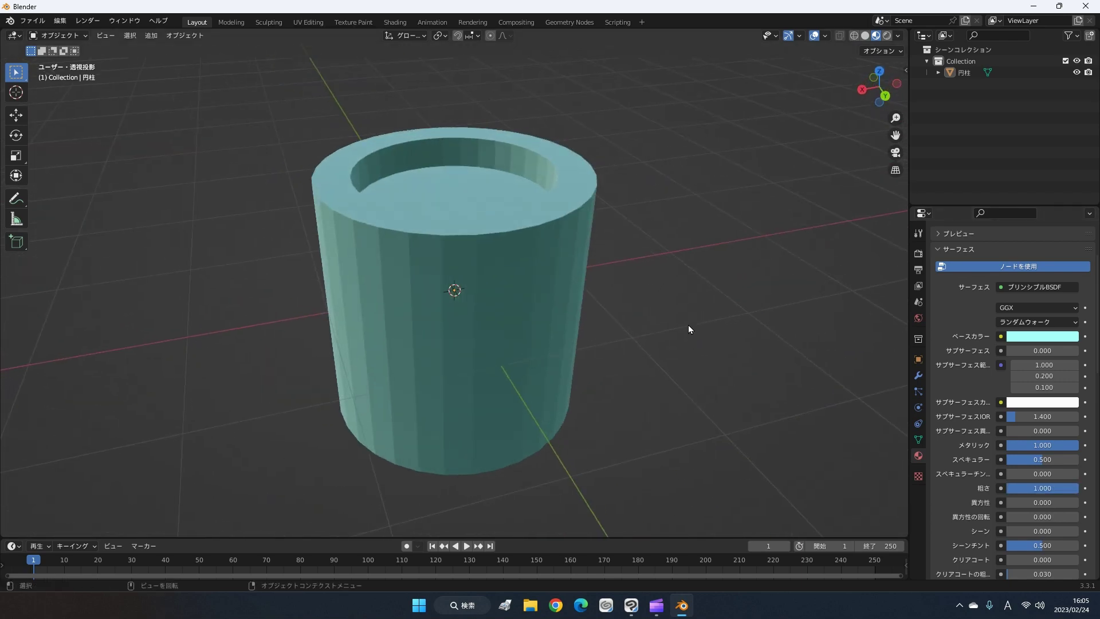
{"action": "mouse_move", "coordinate": [652, 393]}
{"action": "middle_mouse_down"}
{"action": "mouse_move", "coordinate": [638, 274]}
{"action": "mouse_move", "coordinate": [566, 330]}
{"action": "mouse_move", "coordinate": [541, 422]}
{"action": "mouse_move", "coordinate": [655, 415]}
{"action": "middle_mouse_up"}
Step: Lower the roughness to 0.000, keeping Metallic at 1.000, for a chrome finish
{"action": "left_click_drag", "start_coordinate": [1064, 488], "coordinate": [991, 501]}
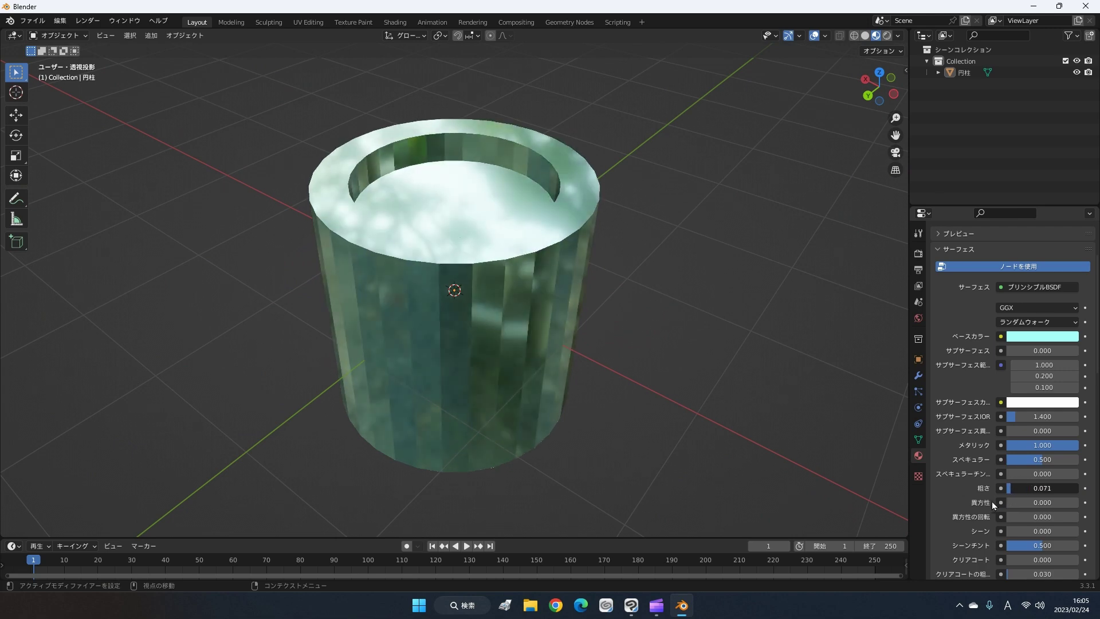
{"action": "mouse_move", "coordinate": [705, 429]}
{"action": "middle_mouse_down"}
{"action": "mouse_move", "coordinate": [657, 301]}
{"action": "mouse_move", "coordinate": [631, 365]}
{"action": "mouse_move", "coordinate": [645, 386]}
{"action": "middle_mouse_up"}
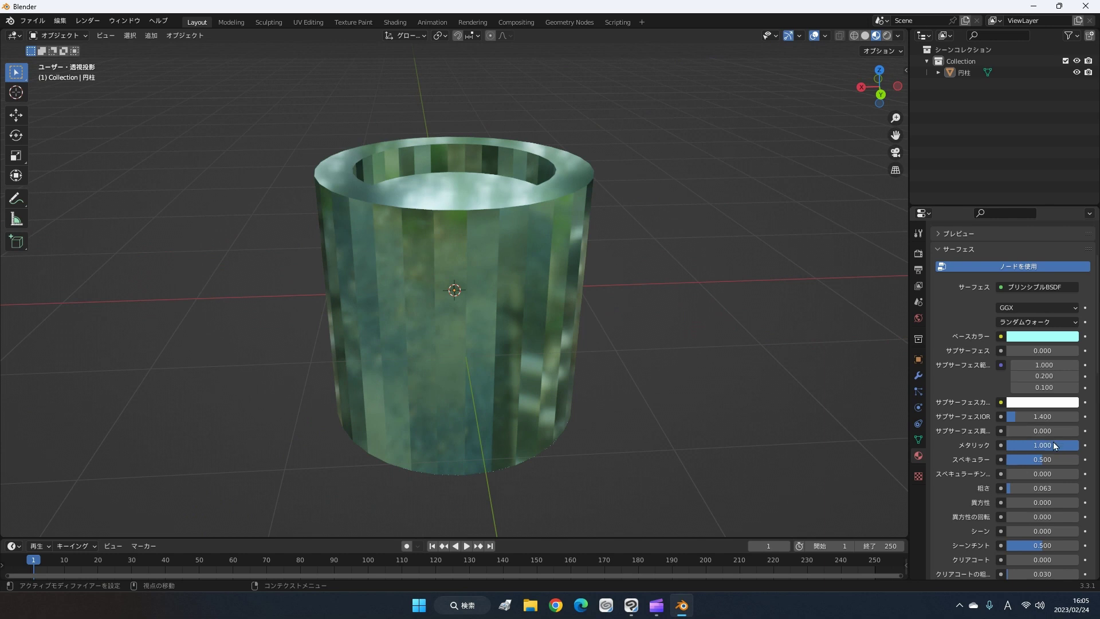
{"action": "mouse_move", "coordinate": [1053, 445]}
{"action": "left_mouse_down"}
{"action": "mouse_move", "coordinate": [1067, 450]}
{"action": "mouse_move", "coordinate": [1005, 467]}
{"action": "mouse_move", "coordinate": [1092, 467]}
{"action": "left_mouse_up"}
{"action": "mouse_move", "coordinate": [730, 444]}
{"action": "middle_mouse_down"}
{"action": "mouse_move", "coordinate": [762, 332]}
{"action": "mouse_move", "coordinate": [744, 386]}
{"action": "mouse_move", "coordinate": [696, 443]}
{"action": "mouse_move", "coordinate": [692, 474]}
{"action": "mouse_move", "coordinate": [734, 433]}
{"action": "middle_mouse_up"}
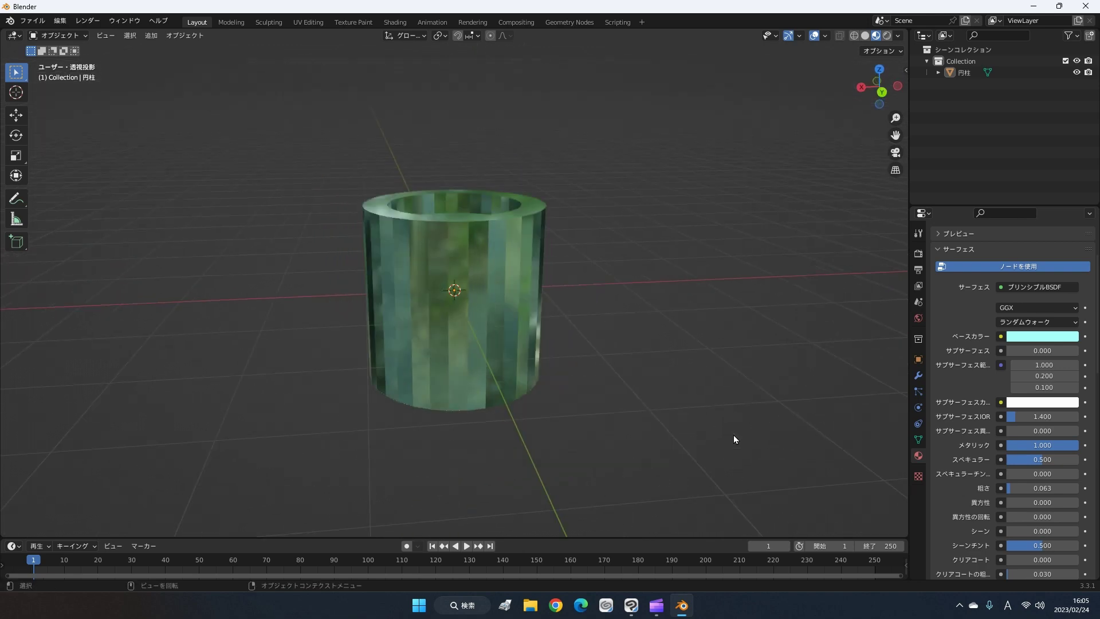
{"action": "scroll", "coordinate": [732, 439], "scroll_direction": "up", "scroll_amount": 1}
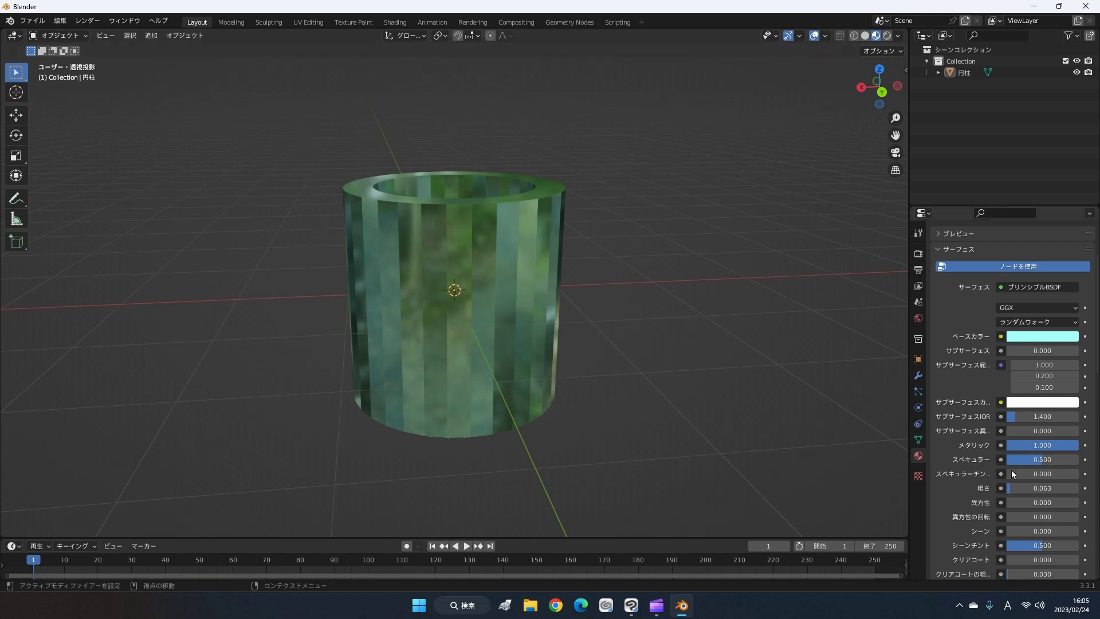
{"action": "scroll", "coordinate": [619, 306], "scroll_direction": "up", "scroll_amount": 1}
{"action": "left_click_drag", "start_coordinate": [1029, 492], "coordinate": [936, 503]}
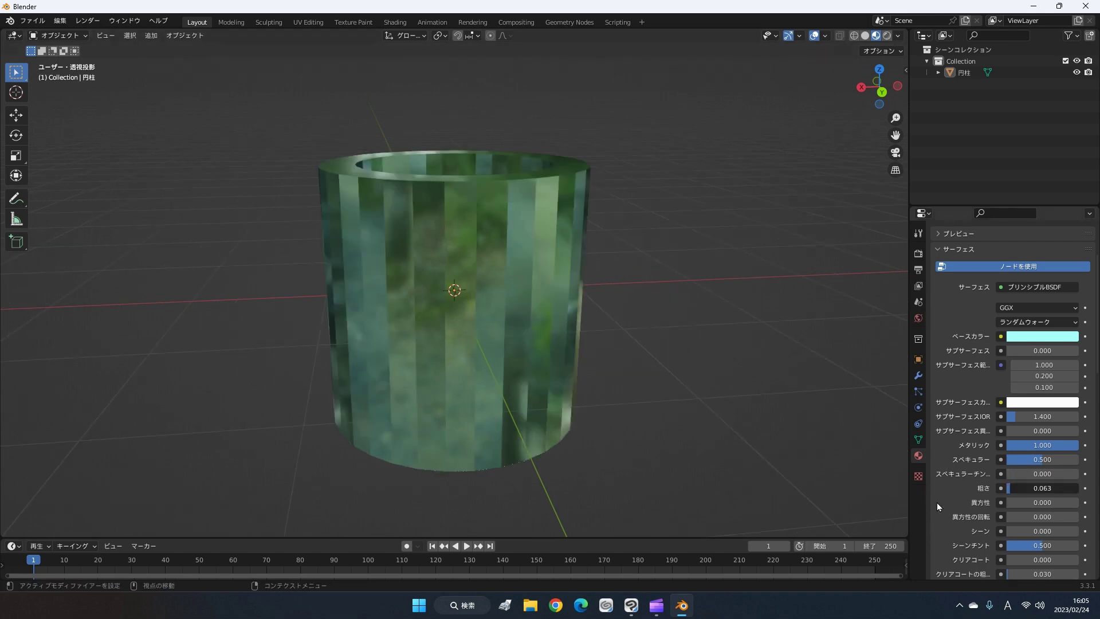
{"action": "mouse_move", "coordinate": [690, 360]}
{"action": "middle_mouse_down"}
{"action": "mouse_move", "coordinate": [719, 222]}
{"action": "mouse_move", "coordinate": [689, 369]}
{"action": "mouse_move", "coordinate": [756, 335]}
{"action": "mouse_move", "coordinate": [773, 301]}
{"action": "mouse_move", "coordinate": [760, 354]}
{"action": "mouse_move", "coordinate": [677, 368]}
{"action": "mouse_move", "coordinate": [696, 277]}
{"action": "mouse_move", "coordinate": [737, 221]}
{"action": "mouse_move", "coordinate": [695, 281]}
{"action": "mouse_move", "coordinate": [607, 317]}
{"action": "mouse_move", "coordinate": [592, 346]}
{"action": "mouse_move", "coordinate": [596, 338]}
{"action": "middle_mouse_up"}
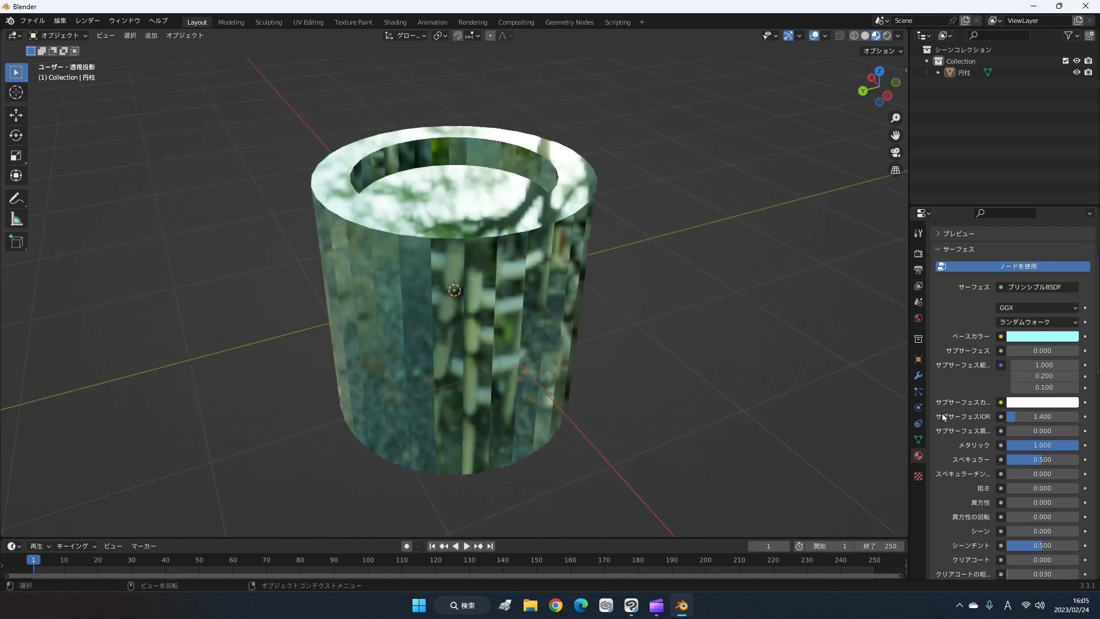
Step: Set Metallic back to 0.000 and inspect the cylinder's bottom face
{"action": "left_click_drag", "start_coordinate": [1060, 444], "coordinate": [1008, 445]}
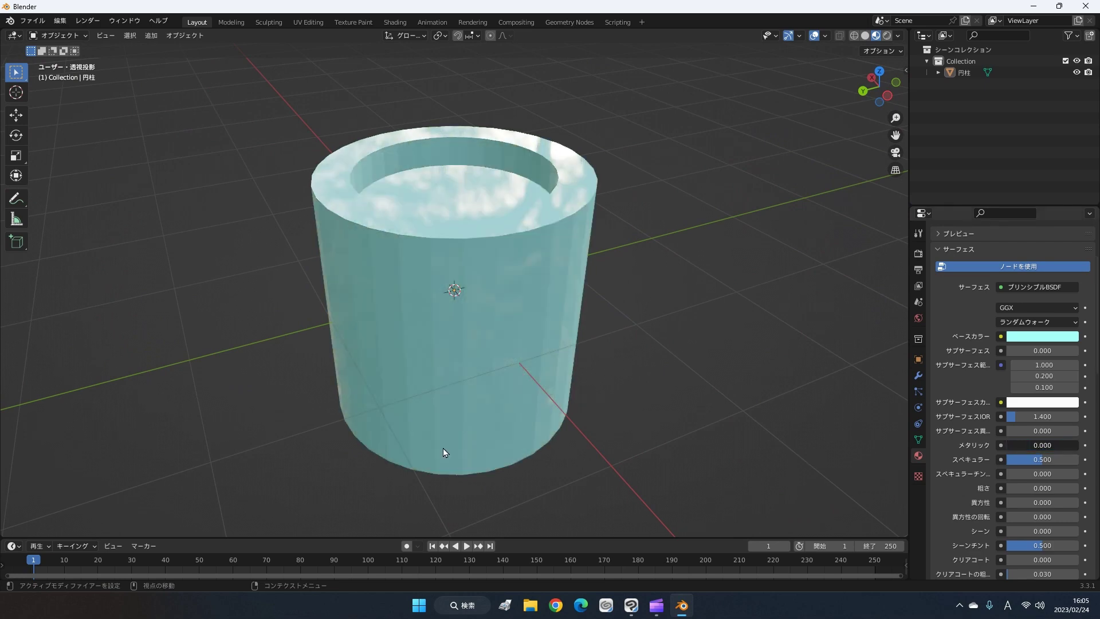
{"action": "mouse_move", "coordinate": [726, 379]}
{"action": "middle_mouse_down"}
{"action": "mouse_move", "coordinate": [779, 274]}
{"action": "mouse_move", "coordinate": [695, 387]}
{"action": "mouse_move", "coordinate": [737, 405]}
{"action": "mouse_move", "coordinate": [800, 397]}
{"action": "mouse_move", "coordinate": [751, 383]}
{"action": "mouse_move", "coordinate": [715, 275]}
{"action": "mouse_move", "coordinate": [699, 302]}
{"action": "mouse_move", "coordinate": [596, 314]}
{"action": "mouse_move", "coordinate": [564, 378]}
{"action": "mouse_move", "coordinate": [747, 377]}
{"action": "mouse_move", "coordinate": [802, 298]}
{"action": "mouse_move", "coordinate": [822, 316]}
{"action": "mouse_move", "coordinate": [835, 357]}
{"action": "mouse_move", "coordinate": [744, 408]}
{"action": "mouse_move", "coordinate": [763, 423]}
{"action": "mouse_move", "coordinate": [817, 419]}
{"action": "middle_mouse_up"}
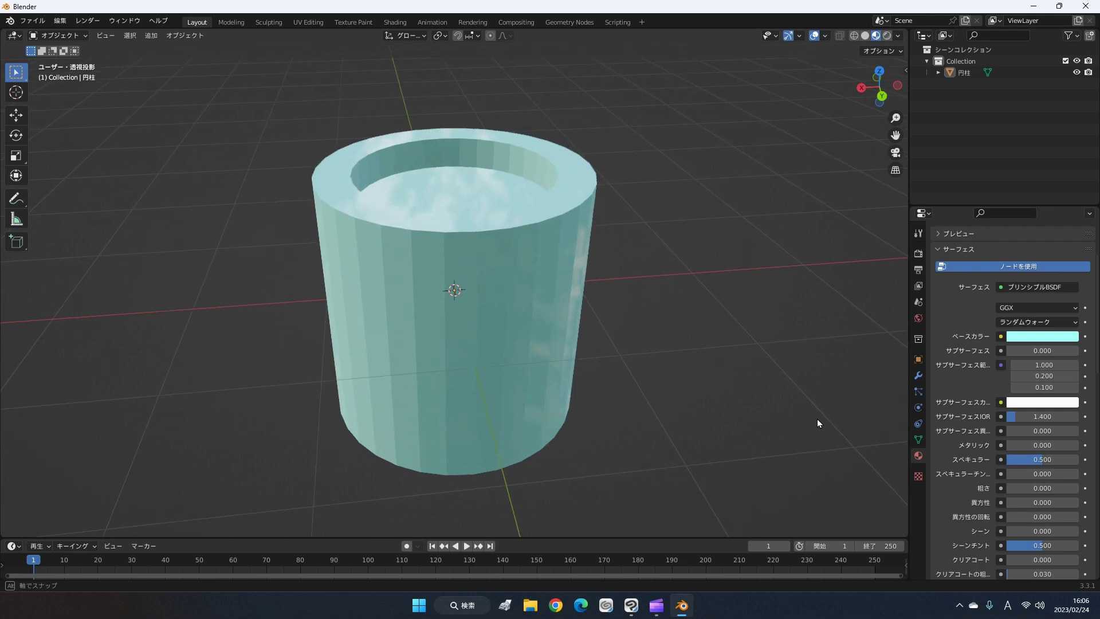
{"action": "mouse_move", "coordinate": [813, 410]}
{"action": "middle_mouse_down"}
{"action": "mouse_move", "coordinate": [813, 315]}
{"action": "mouse_move", "coordinate": [660, 368]}
{"action": "middle_mouse_up"}
{"action": "scroll", "coordinate": [660, 368], "scroll_direction": "down", "scroll_amount": 2}
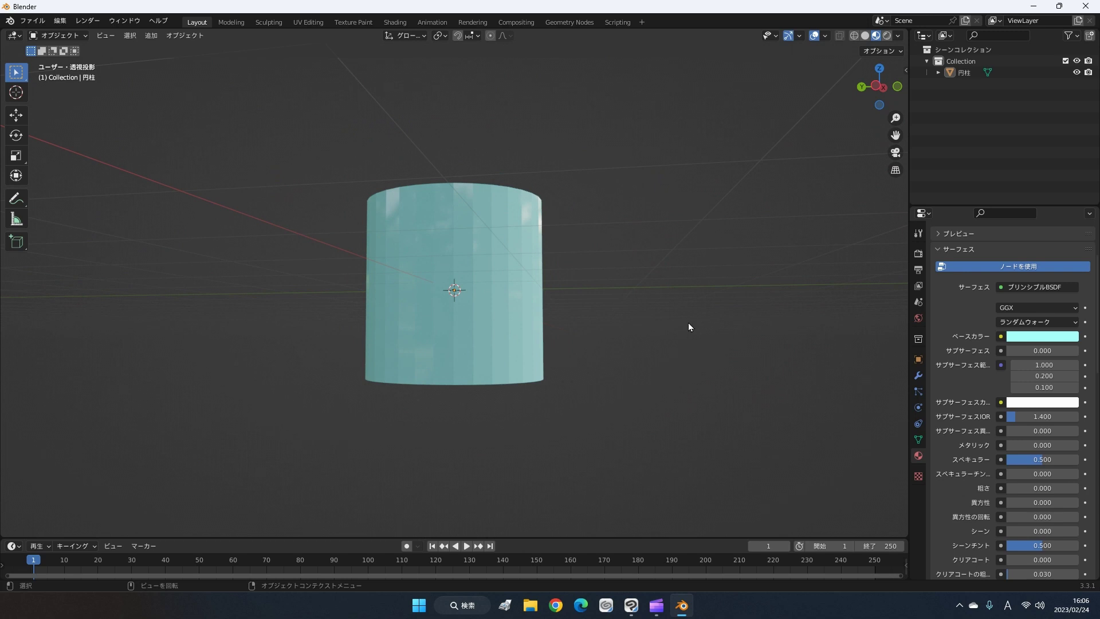
{"action": "middle_click_drag", "start_coordinate": [689, 326], "coordinate": [671, 370]}
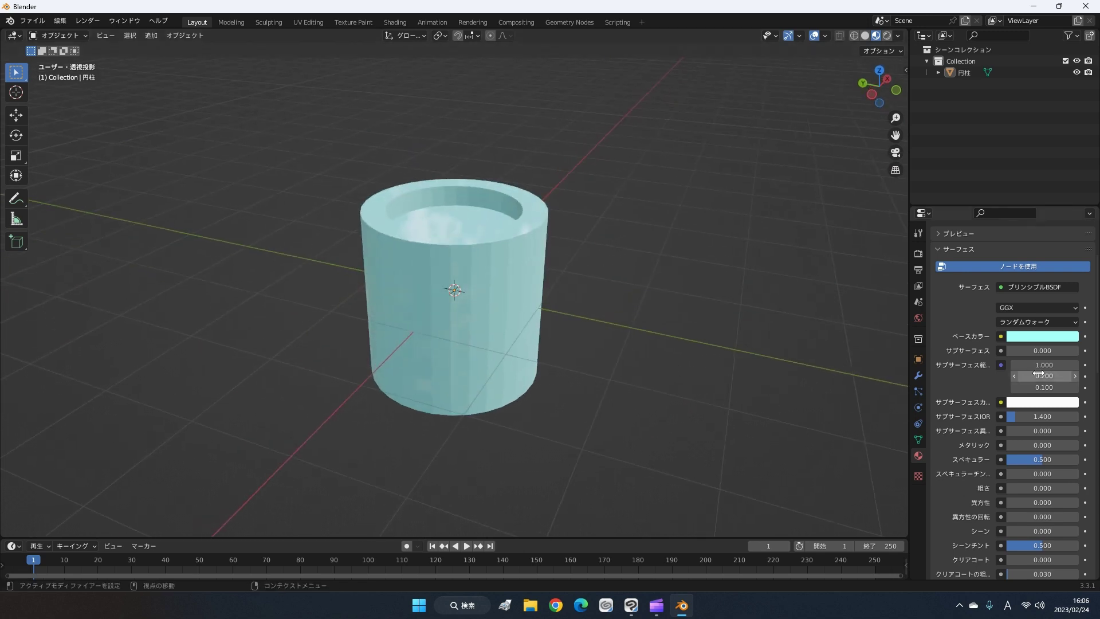
{"action": "scroll", "coordinate": [1038, 374], "scroll_direction": "up", "scroll_amount": 5}
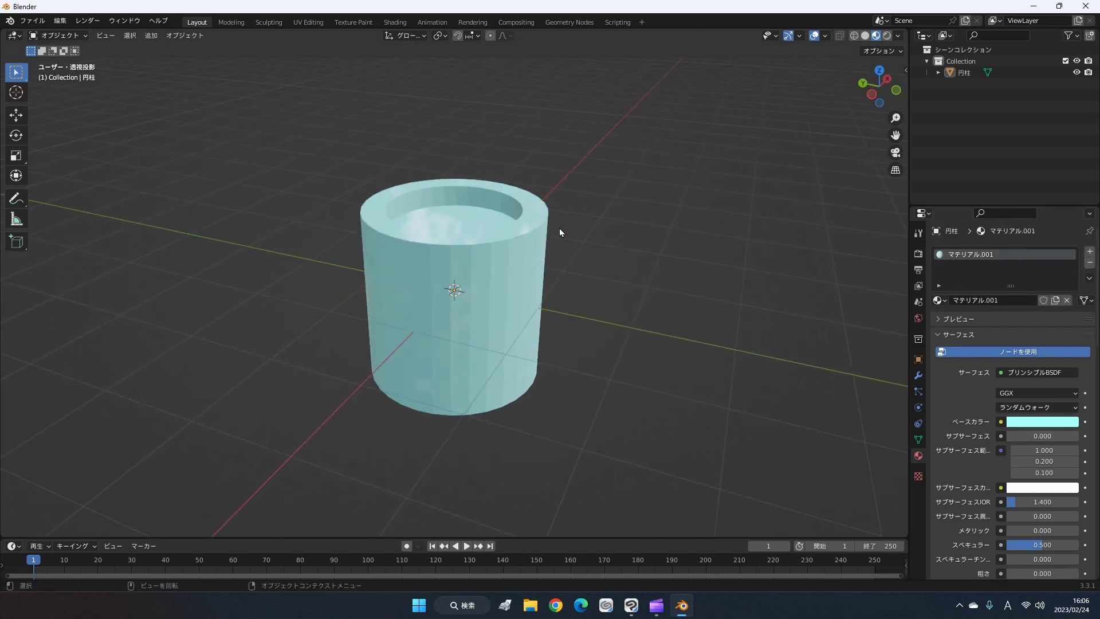
Step: Look into the open top of the cylinder and select it
{"action": "mouse_move", "coordinate": [607, 218]}
{"action": "middle_mouse_down"}
{"action": "mouse_move", "coordinate": [606, 256]}
{"action": "mouse_move", "coordinate": [568, 261]}
{"action": "middle_mouse_up"}
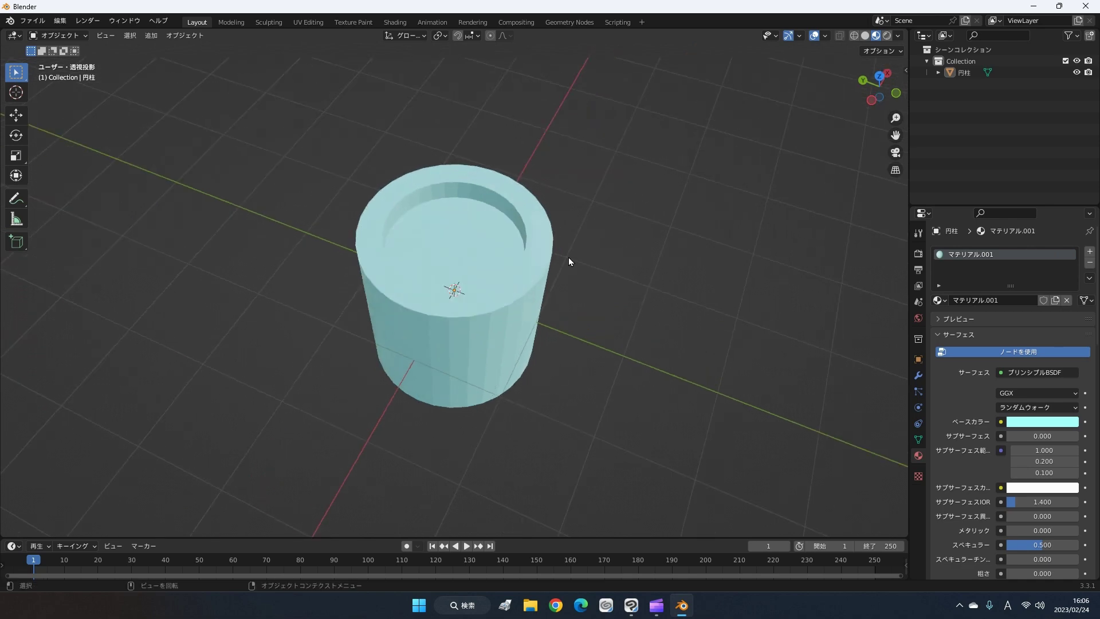
{"action": "mouse_move", "coordinate": [466, 299]}
{"action": "middle_mouse_down"}
{"action": "mouse_move", "coordinate": [571, 77]}
{"action": "mouse_move", "coordinate": [489, 322]}
{"action": "mouse_move", "coordinate": [645, 240]}
{"action": "mouse_move", "coordinate": [582, 290]}
{"action": "mouse_move", "coordinate": [550, 287]}
{"action": "mouse_move", "coordinate": [596, 238]}
{"action": "mouse_move", "coordinate": [565, 299]}
{"action": "mouse_move", "coordinate": [576, 267]}
{"action": "middle_mouse_up"}
{"action": "scroll", "coordinate": [550, 283], "scroll_direction": "up", "scroll_amount": 2}
{"action": "scroll", "coordinate": [549, 280], "scroll_direction": "down", "scroll_amount": 1}
{"action": "scroll", "coordinate": [548, 275], "scroll_direction": "up", "scroll_amount": 4}
{"action": "scroll", "coordinate": [576, 267], "scroll_direction": "down", "scroll_amount": 3}
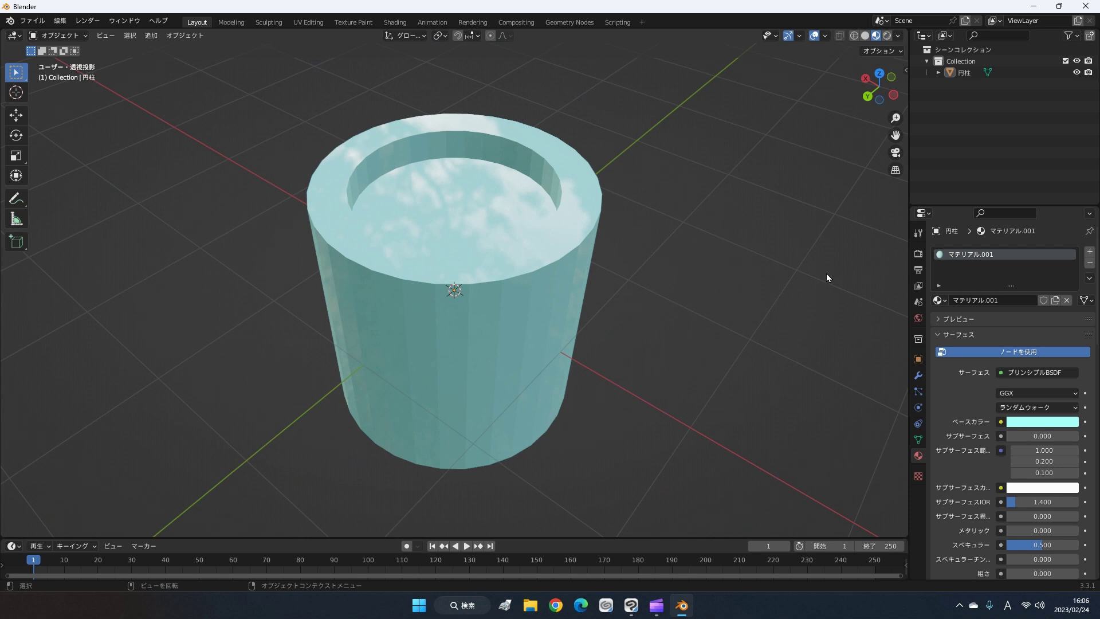
{"action": "left_click", "coordinate": [575, 233]}
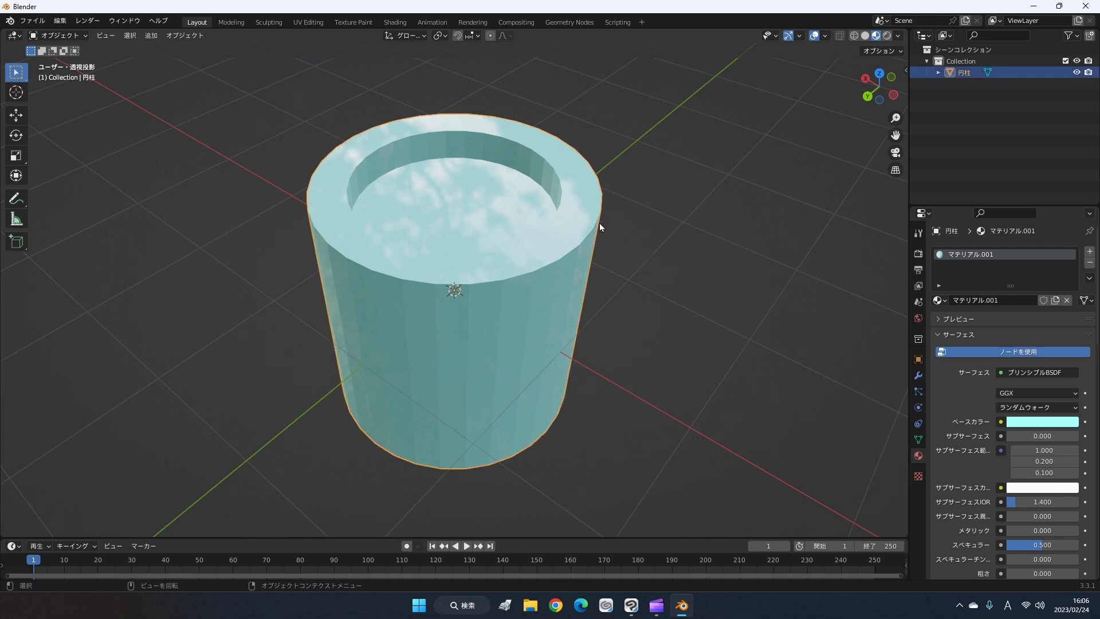
Step: Enter Edit Mode on the cylinder and orbit to view its inner floor
{"action": "key", "text": "Tab"}
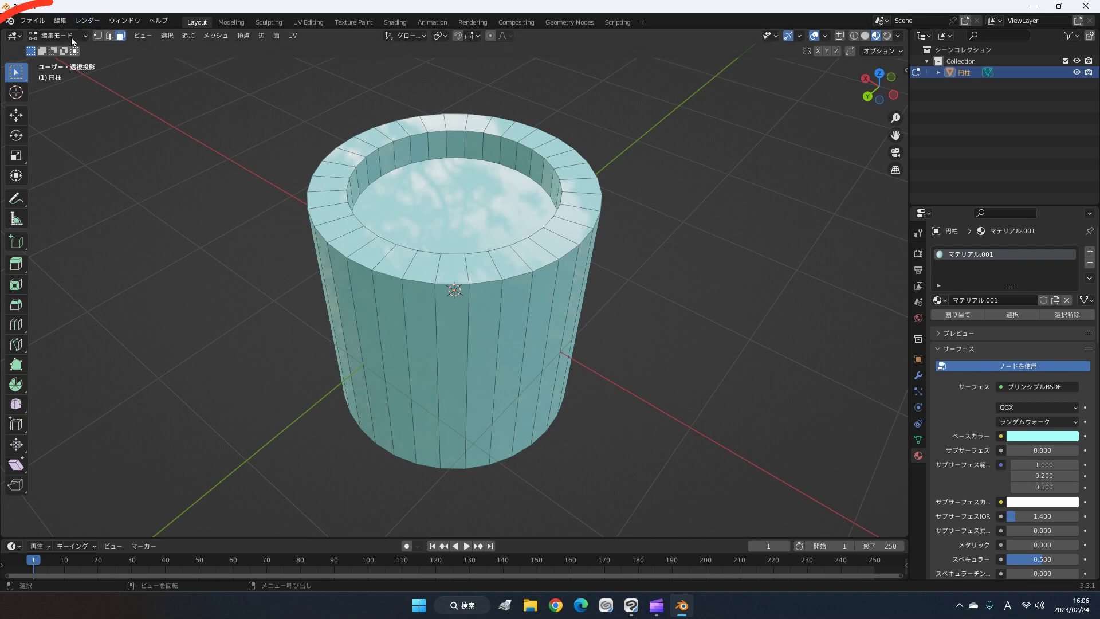
{"action": "mouse_move", "coordinate": [660, 163]}
{"action": "middle_mouse_down"}
{"action": "mouse_move", "coordinate": [695, 238]}
{"action": "mouse_move", "coordinate": [712, 167]}
{"action": "mouse_move", "coordinate": [649, 187]}
{"action": "middle_mouse_up"}
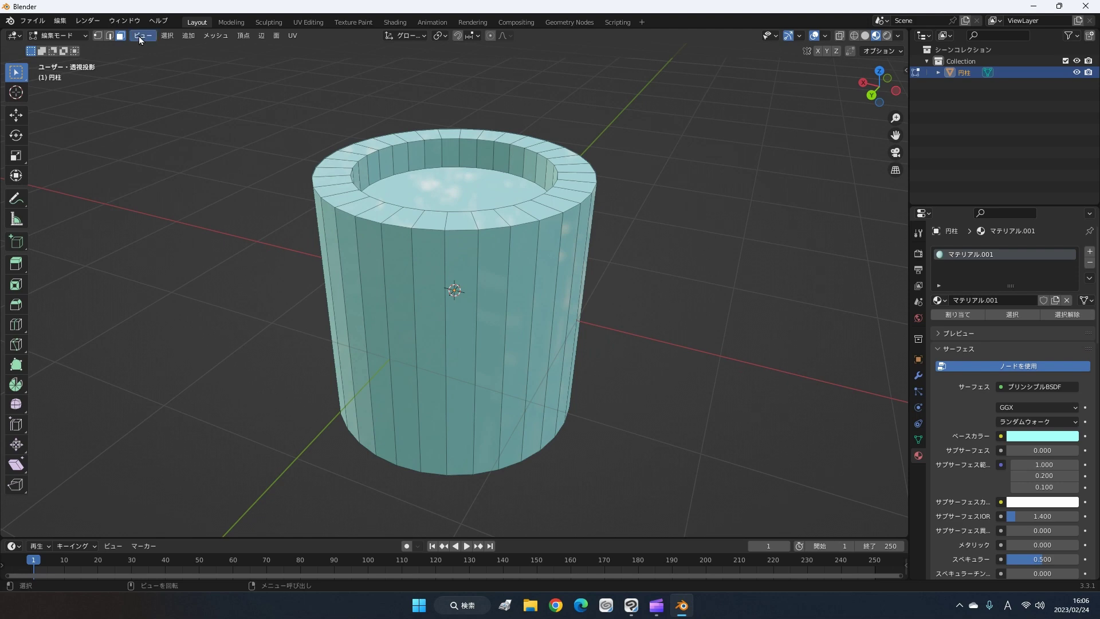
{"action": "middle_click_drag", "start_coordinate": [228, 136], "coordinate": [222, 179]}
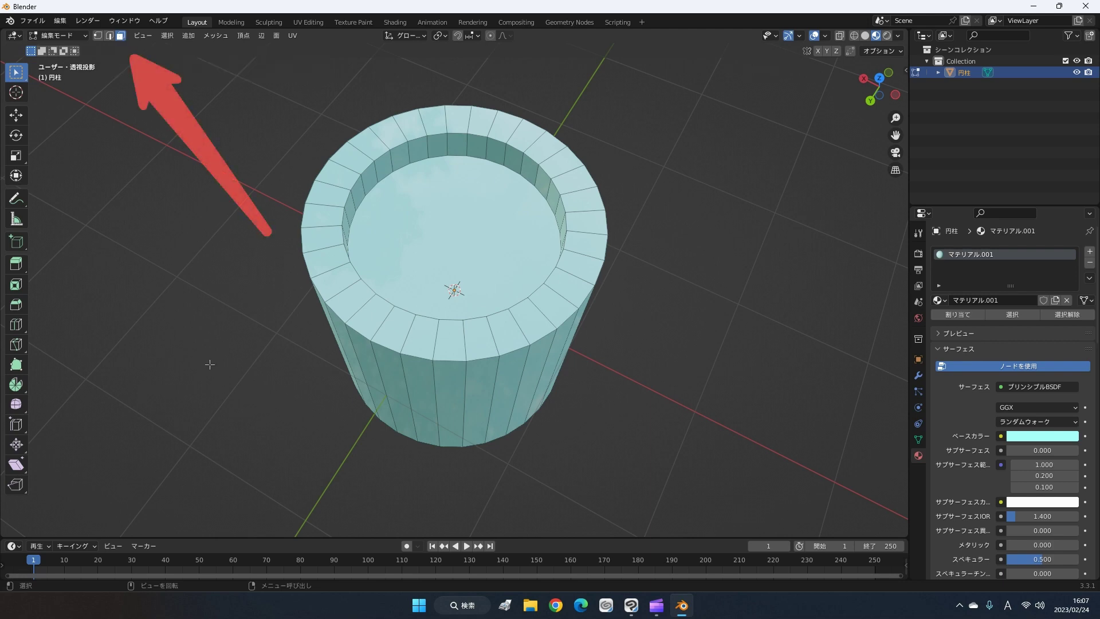
{"action": "middle_click_drag", "start_coordinate": [210, 364], "coordinate": [236, 329]}
Step: Select only the inner floor face of the cylinder in face select mode
{"action": "left_click", "coordinate": [416, 319]}
{"action": "left_click", "coordinate": [416, 319]}
{"action": "left_click", "coordinate": [543, 323]}
{"action": "left_click", "coordinate": [453, 337]}
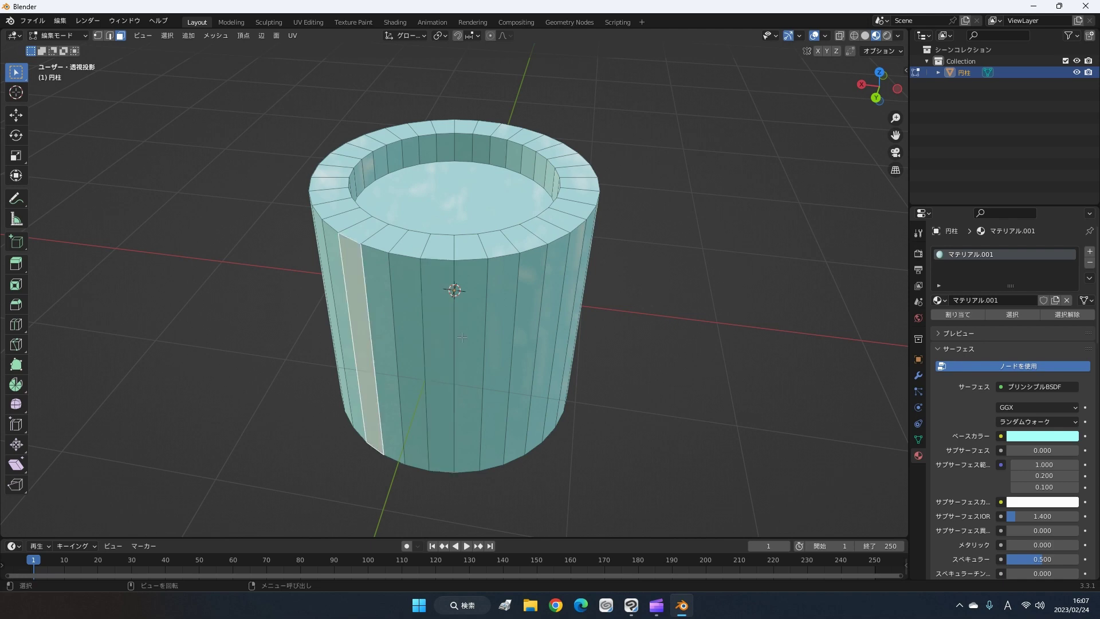
{"action": "left_click", "coordinate": [462, 338]}
{"action": "mouse_move", "coordinate": [462, 338]}
{"action": "middle_mouse_down"}
{"action": "mouse_move", "coordinate": [473, 262]}
{"action": "mouse_move", "coordinate": [592, 317]}
{"action": "mouse_move", "coordinate": [515, 220]}
{"action": "middle_mouse_up"}
{"action": "left_click", "coordinate": [473, 262]}
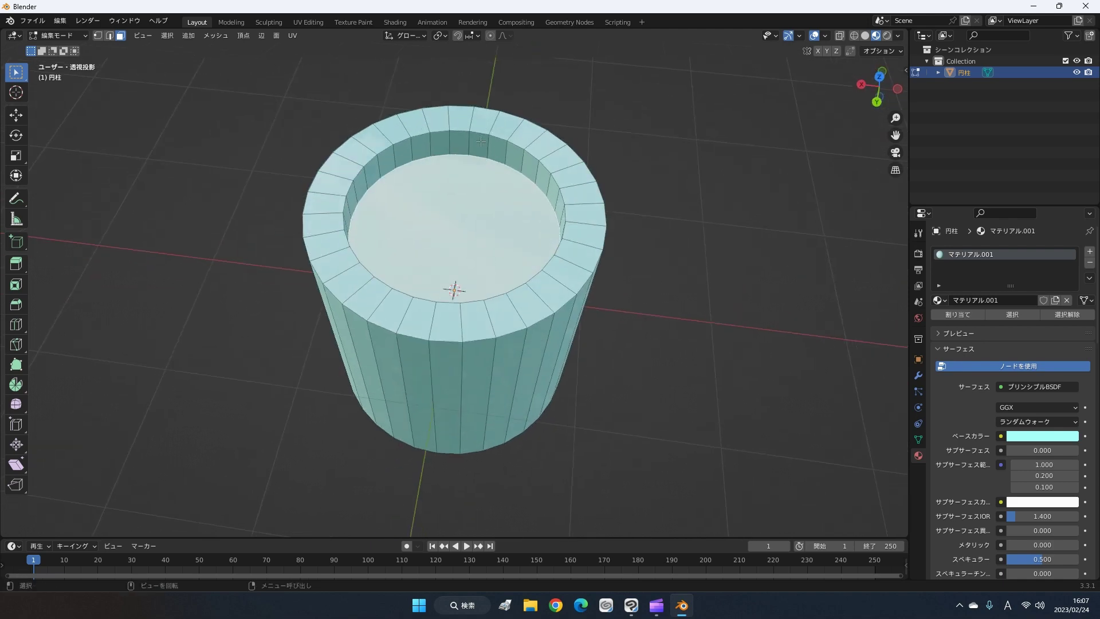
{"action": "middle_click_drag", "start_coordinate": [481, 142], "coordinate": [434, 201]}
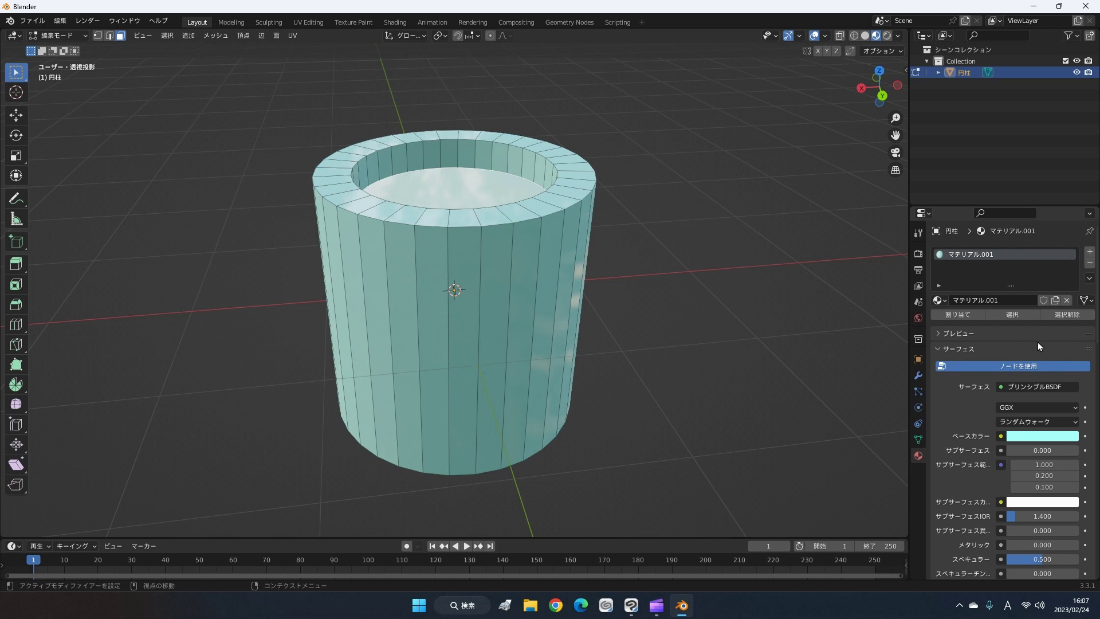
Step: Add a second material slot and assign it to the selected floor face
{"action": "left_click", "coordinate": [1090, 255]}
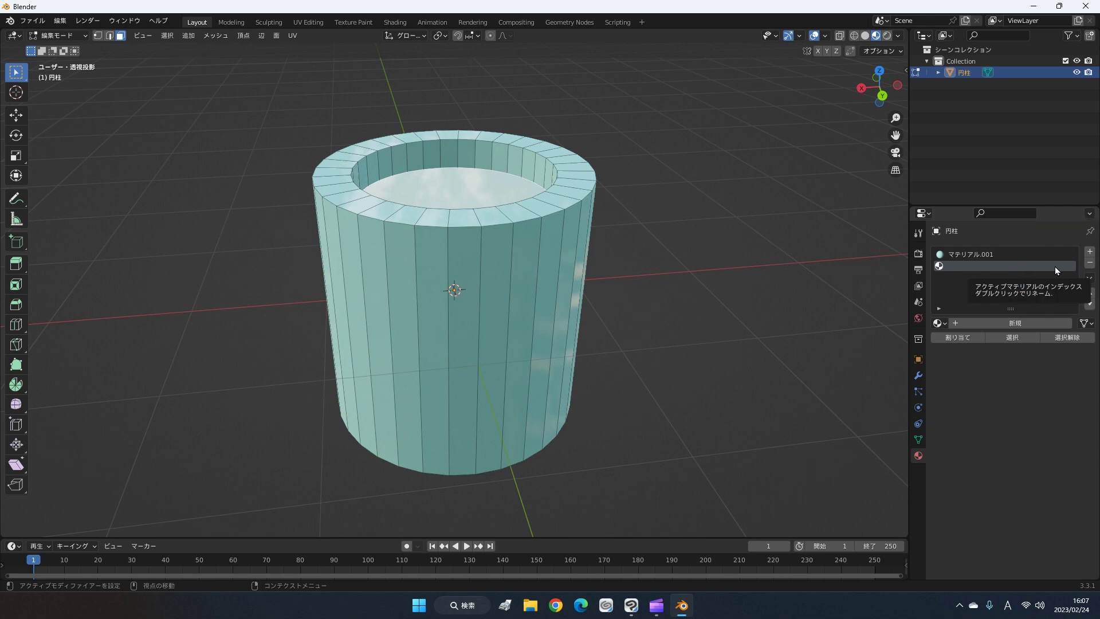
{"action": "mouse_move", "coordinate": [744, 298]}
{"action": "middle_mouse_down"}
{"action": "mouse_move", "coordinate": [464, 198]}
{"action": "mouse_move", "coordinate": [649, 375]}
{"action": "middle_mouse_up"}
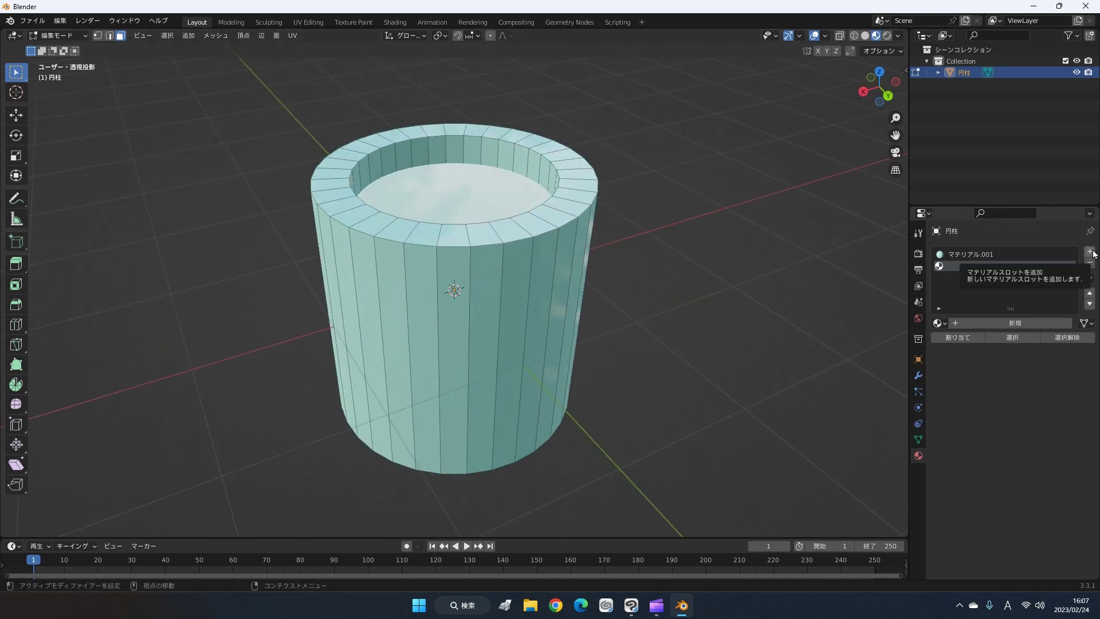
{"action": "left_click", "coordinate": [969, 339]}
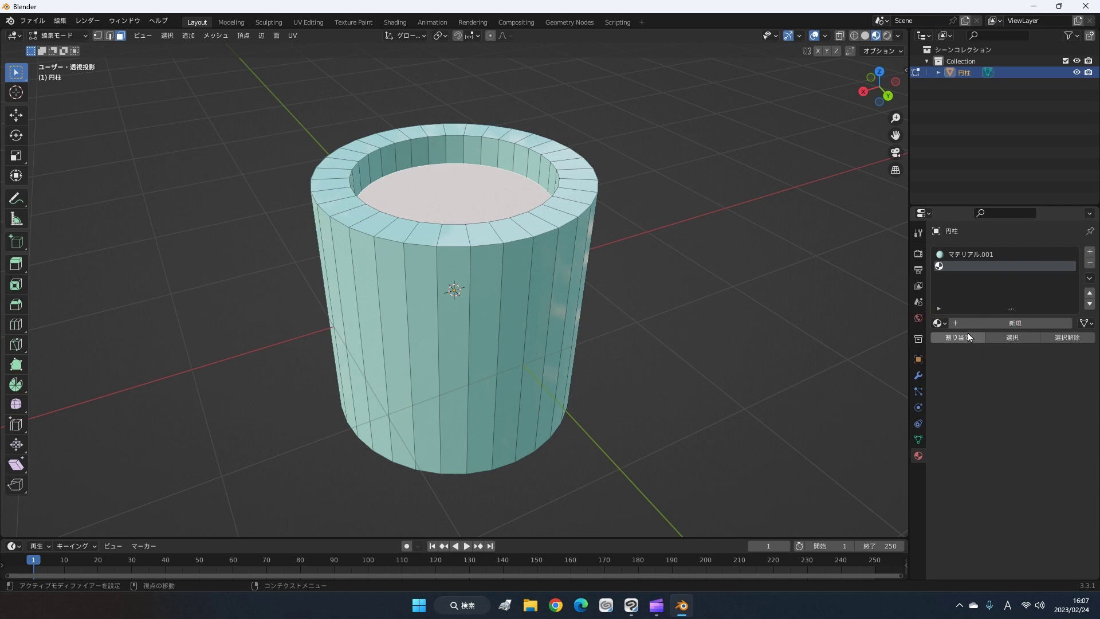
{"action": "middle_click_drag", "start_coordinate": [721, 294], "coordinate": [723, 297]}
{"action": "scroll", "coordinate": [723, 298], "scroll_direction": "up", "scroll_amount": 5}
{"action": "scroll", "coordinate": [723, 297], "scroll_direction": "down", "scroll_amount": 2}
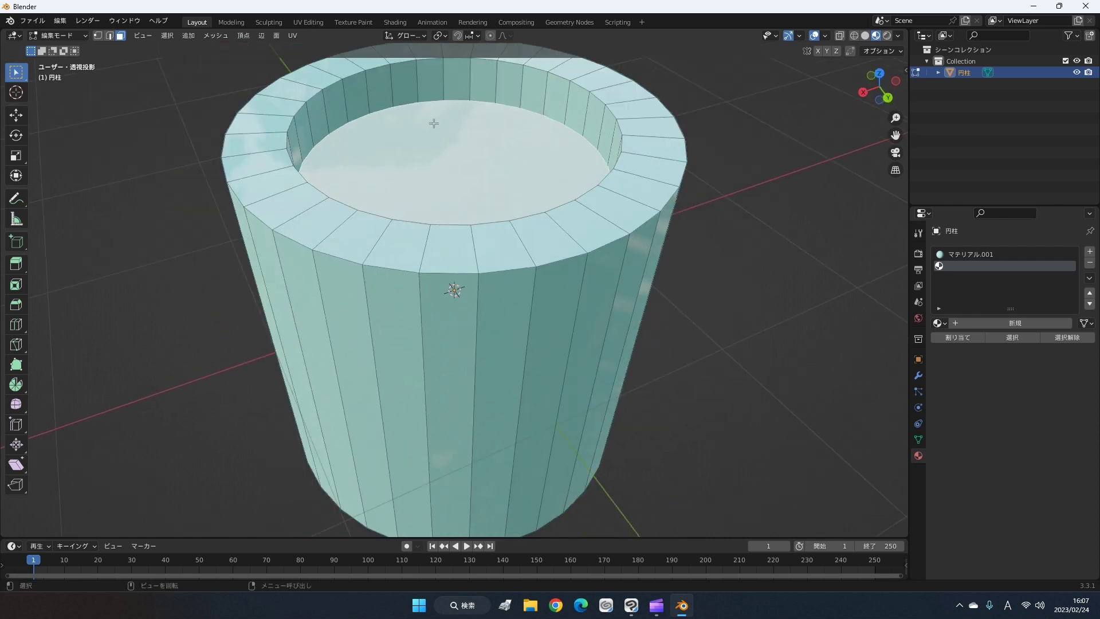
{"action": "left_click", "coordinate": [961, 339]}
Step: Create new material マテリアル.002 in the second slot
{"action": "left_click", "coordinate": [981, 321]}
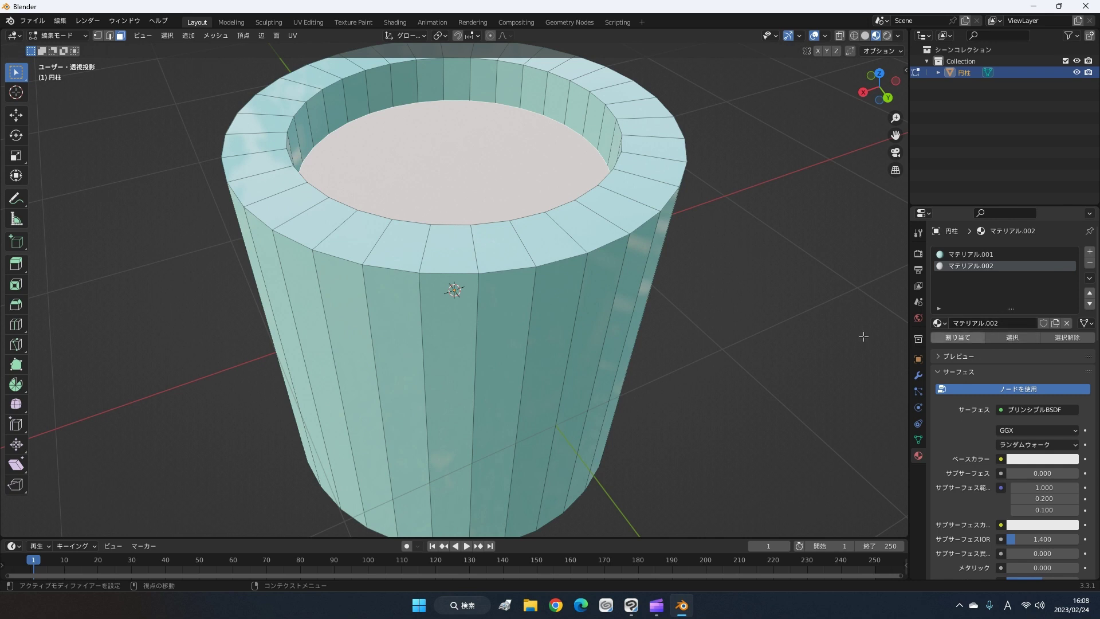
{"action": "scroll", "coordinate": [806, 357], "scroll_direction": "down", "scroll_amount": 3}
{"action": "middle_click_drag", "start_coordinate": [805, 440], "coordinate": [1046, 343]}
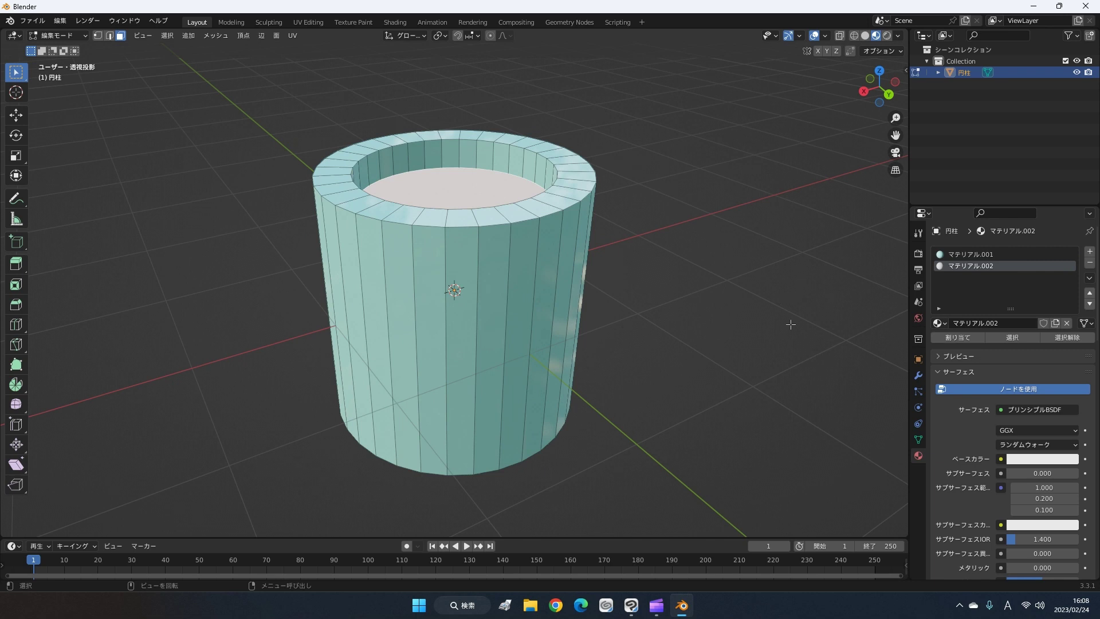
Step: Set the liquid's base colour to dark brown, value about 0.22, and return to Object Mode
{"action": "left_click", "coordinate": [1025, 462]}
{"action": "left_click_drag", "start_coordinate": [1018, 337], "coordinate": [1006, 370]}
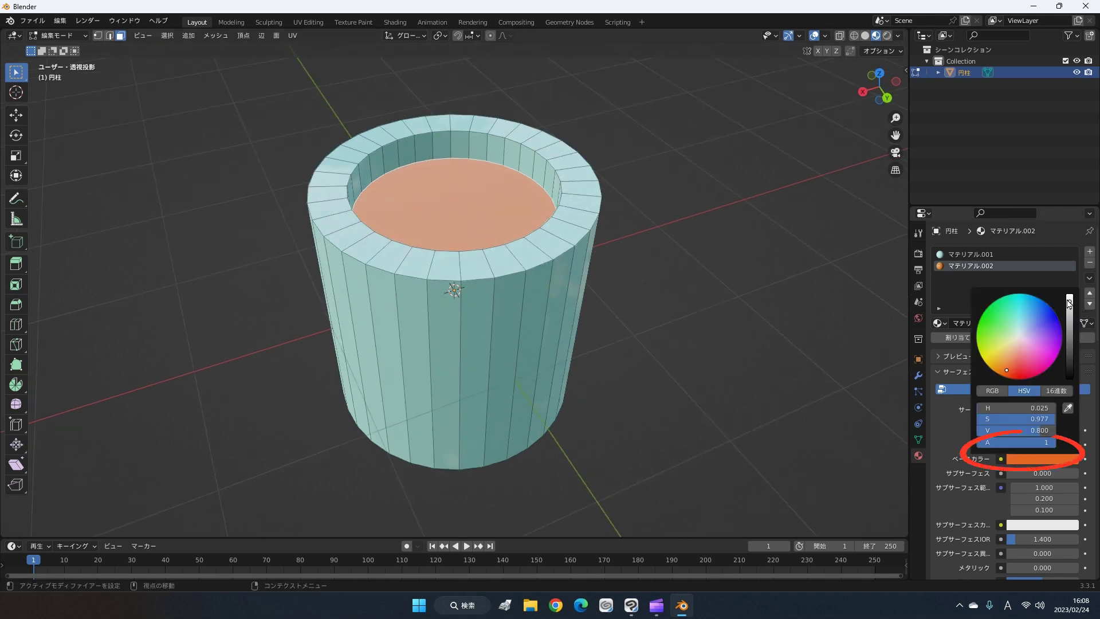
{"action": "left_click_drag", "start_coordinate": [1069, 303], "coordinate": [1065, 331]}
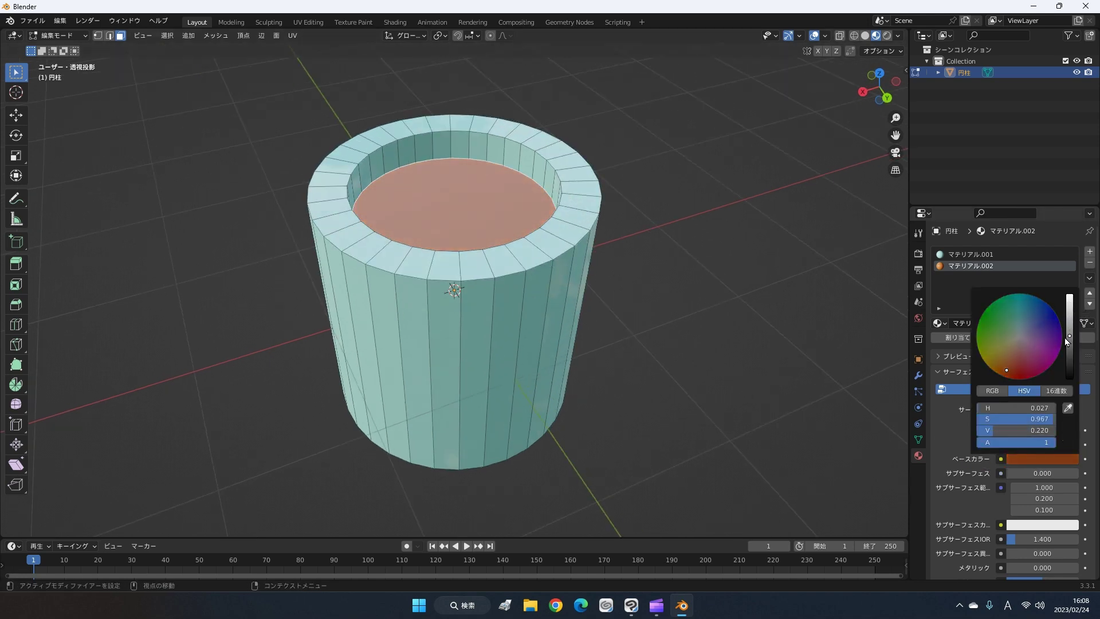
{"action": "key", "text": "Tab"}
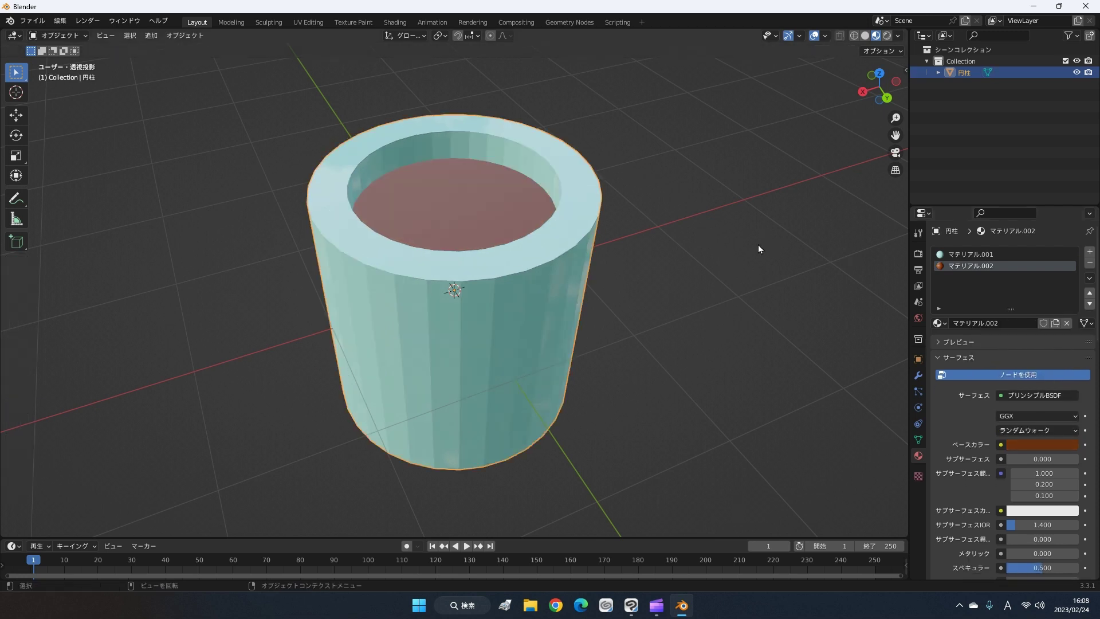
Step: Orbit and zoom around the cup to view the brown liquid from above and the side
{"action": "scroll", "coordinate": [730, 284], "scroll_direction": "up", "scroll_amount": 3}
{"action": "middle_click_drag", "start_coordinate": [721, 313], "coordinate": [747, 264]}
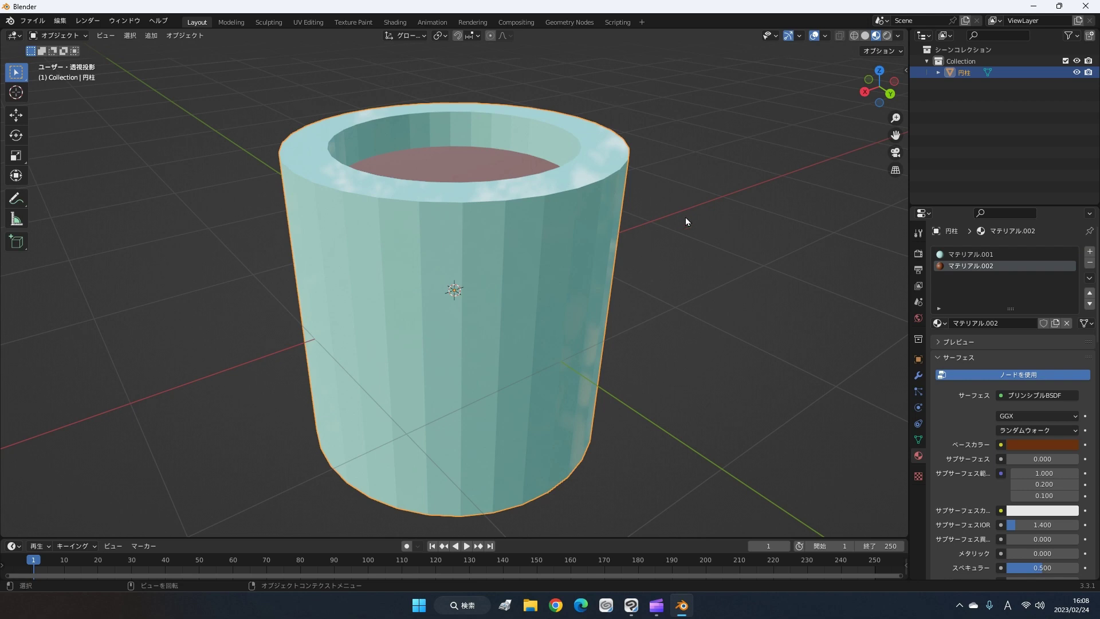
{"action": "mouse_move", "coordinate": [632, 231]}
{"action": "middle_mouse_down"}
{"action": "mouse_move", "coordinate": [616, 273]}
{"action": "mouse_move", "coordinate": [611, 211]}
{"action": "middle_mouse_up"}
{"action": "key", "text": "Tab"}
{"action": "key", "text": "Tab"}
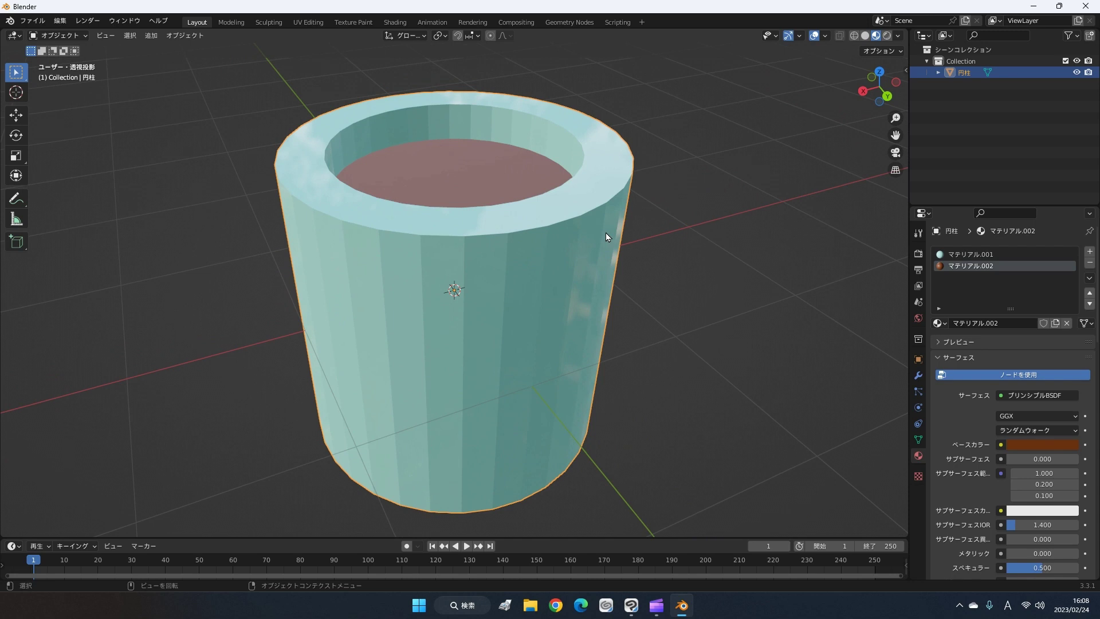
{"action": "scroll", "coordinate": [606, 232], "scroll_direction": "up", "scroll_amount": 2}
{"action": "scroll", "coordinate": [606, 233], "scroll_direction": "up", "scroll_amount": 1}
{"action": "scroll", "coordinate": [601, 252], "scroll_direction": "up", "scroll_amount": 2}
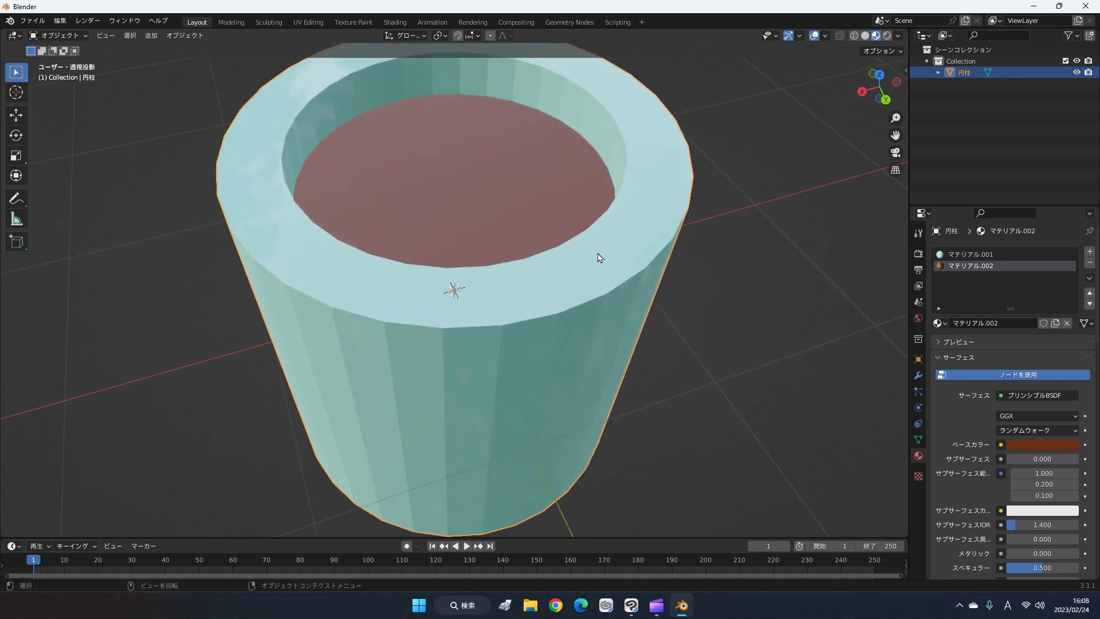
{"action": "scroll", "coordinate": [598, 257], "scroll_direction": "down", "scroll_amount": 2}
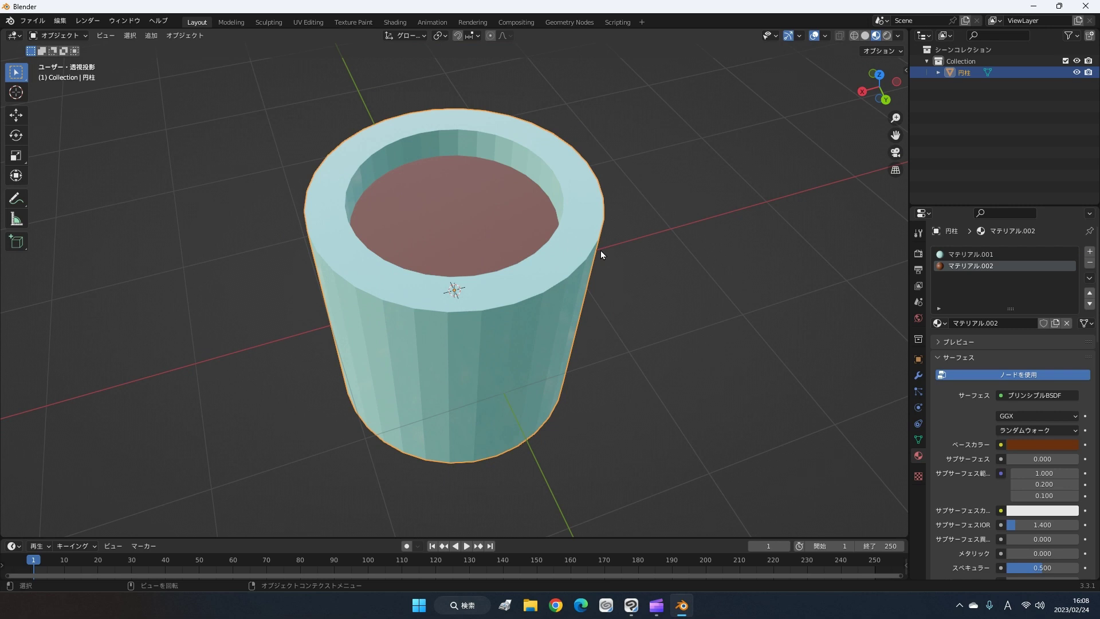
{"action": "scroll", "coordinate": [511, 283], "scroll_direction": "up", "scroll_amount": 1}
{"action": "mouse_move", "coordinate": [511, 283]}
{"action": "middle_mouse_down"}
{"action": "mouse_move", "coordinate": [534, 241]}
{"action": "mouse_move", "coordinate": [501, 346]}
{"action": "mouse_move", "coordinate": [565, 221]}
{"action": "mouse_move", "coordinate": [568, 249]}
{"action": "mouse_move", "coordinate": [521, 321]}
{"action": "mouse_move", "coordinate": [521, 354]}
{"action": "mouse_move", "coordinate": [605, 206]}
{"action": "mouse_move", "coordinate": [644, 267]}
{"action": "mouse_move", "coordinate": [666, 278]}
{"action": "middle_mouse_up"}
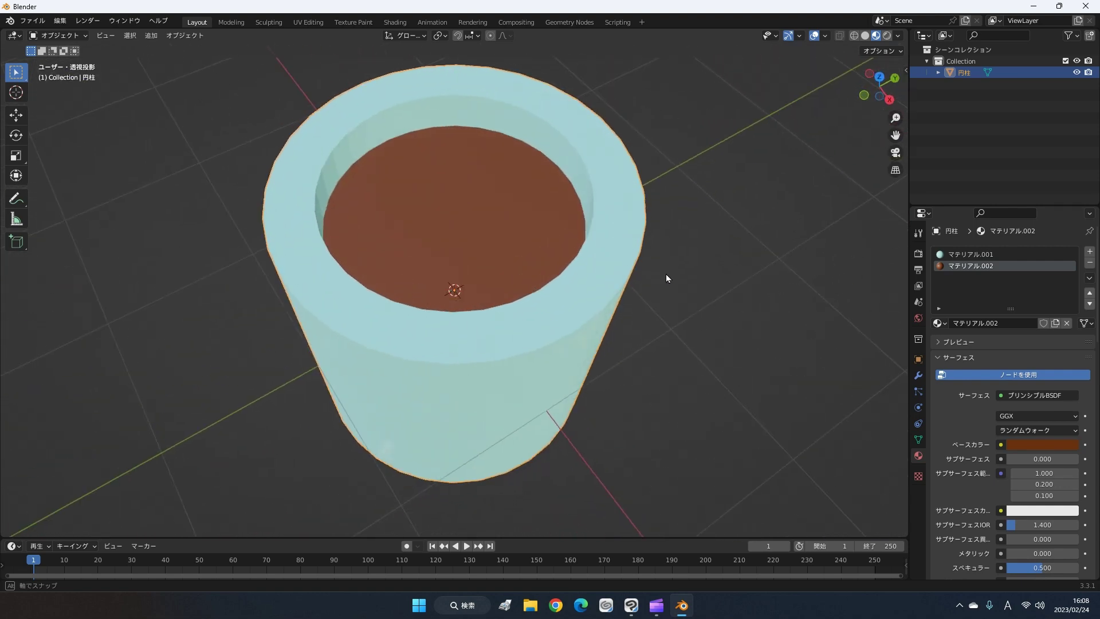
{"action": "mouse_move", "coordinate": [754, 302]}
{"action": "middle_mouse_down"}
{"action": "mouse_move", "coordinate": [734, 310]}
{"action": "mouse_move", "coordinate": [740, 265]}
{"action": "mouse_move", "coordinate": [733, 278]}
{"action": "middle_mouse_up"}
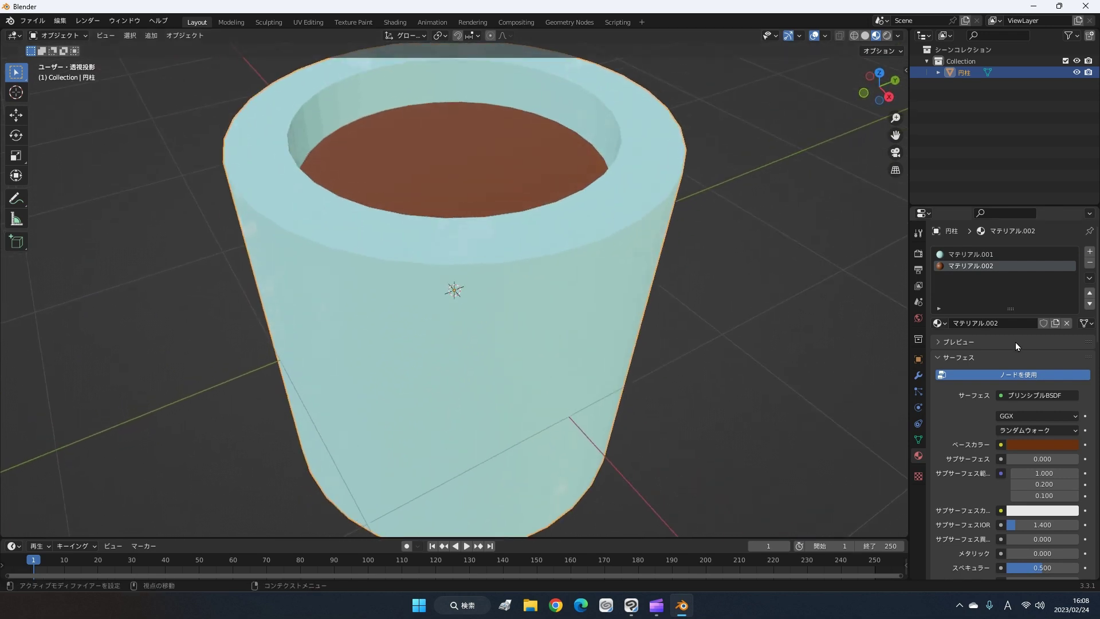
{"action": "scroll", "coordinate": [1013, 344], "scroll_direction": "down", "scroll_amount": 2}
{"action": "scroll", "coordinate": [1011, 352], "scroll_direction": "down", "scroll_amount": 1}
{"action": "scroll", "coordinate": [1005, 361], "scroll_direction": "down", "scroll_amount": 2}
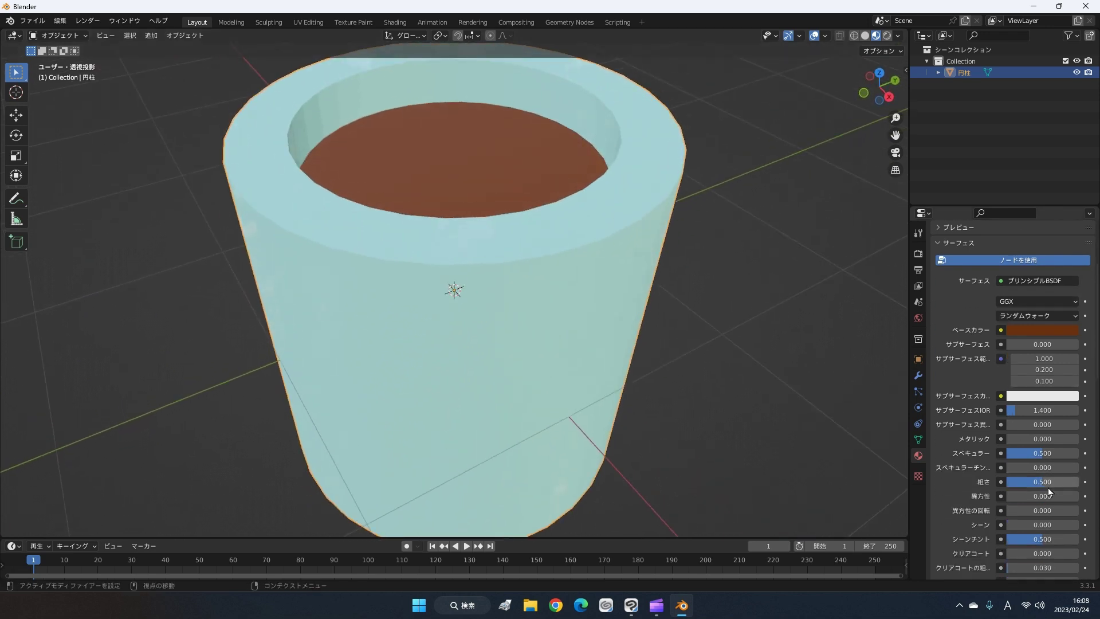
Step: Set the liquid material's roughness to 0.000 and check its reflections
{"action": "left_click", "coordinate": [1026, 481]}
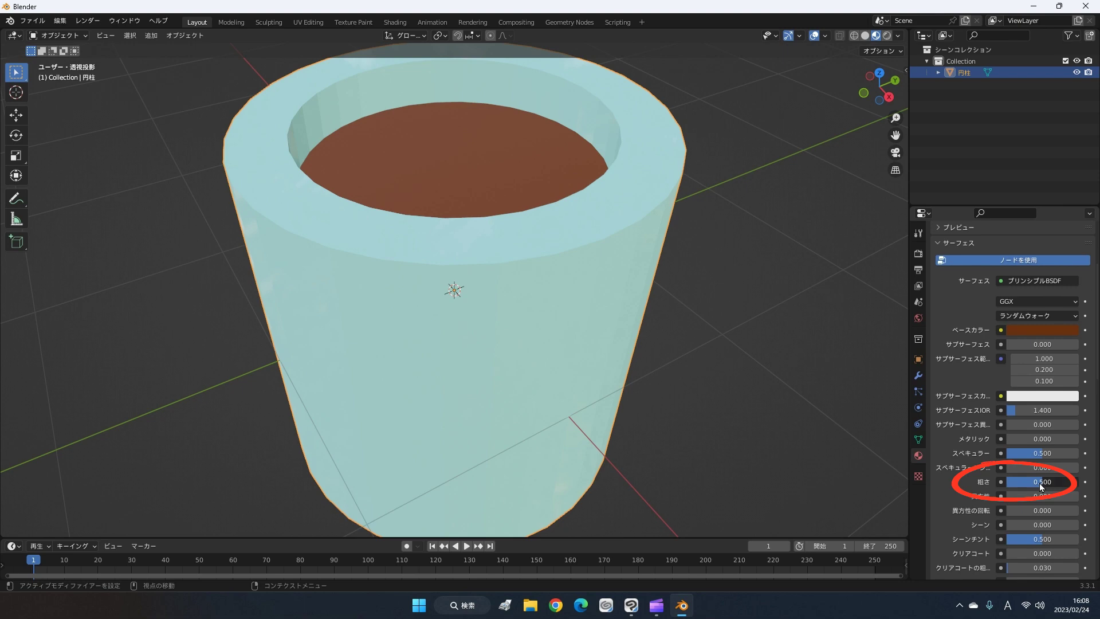
{"action": "key", "text": "BackSpace"}
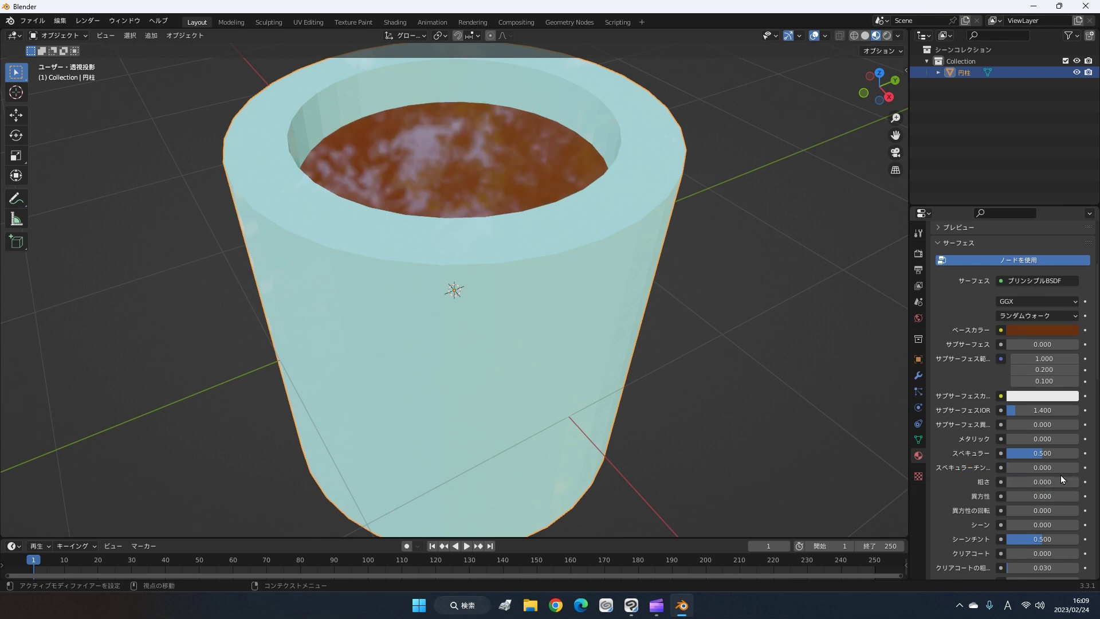
{"action": "mouse_move", "coordinate": [761, 269]}
{"action": "middle_mouse_down"}
{"action": "mouse_move", "coordinate": [794, 225]}
{"action": "mouse_move", "coordinate": [758, 290]}
{"action": "mouse_move", "coordinate": [774, 259]}
{"action": "mouse_move", "coordinate": [699, 300]}
{"action": "middle_mouse_up"}
{"action": "scroll", "coordinate": [794, 225], "scroll_direction": "down", "scroll_amount": 2}
{"action": "scroll", "coordinate": [702, 298], "scroll_direction": "up", "scroll_amount": 3}
{"action": "scroll", "coordinate": [712, 264], "scroll_direction": "up", "scroll_amount": 2}
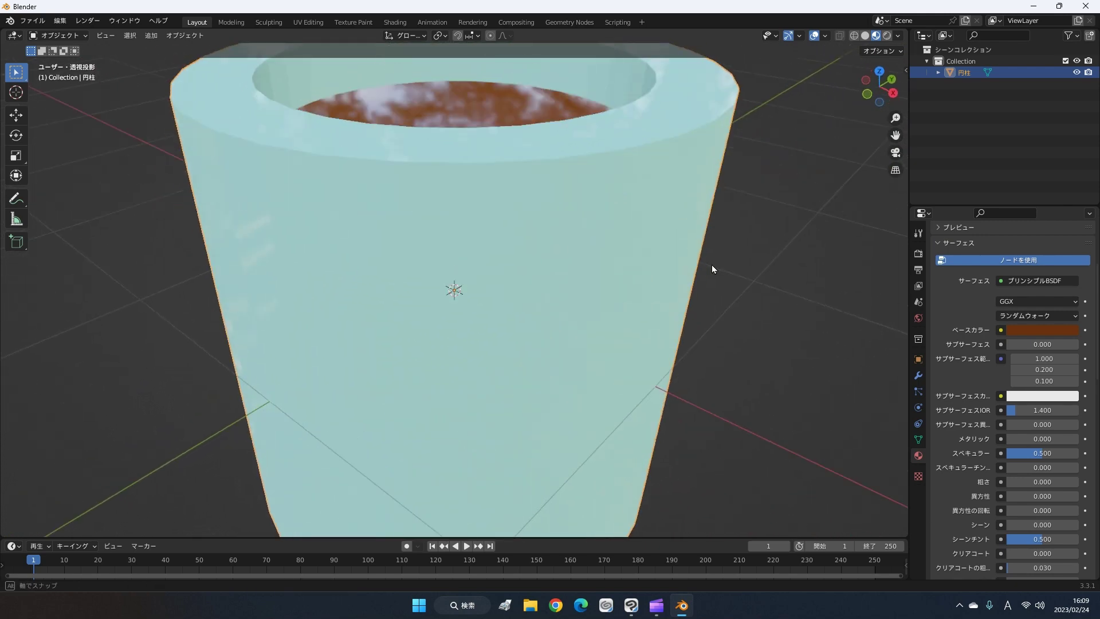
{"action": "scroll", "coordinate": [709, 297], "scroll_direction": "down", "scroll_amount": 2}
{"action": "scroll", "coordinate": [708, 297], "scroll_direction": "down", "scroll_amount": 2}
{"action": "scroll", "coordinate": [708, 297], "scroll_direction": "down", "scroll_amount": 1}
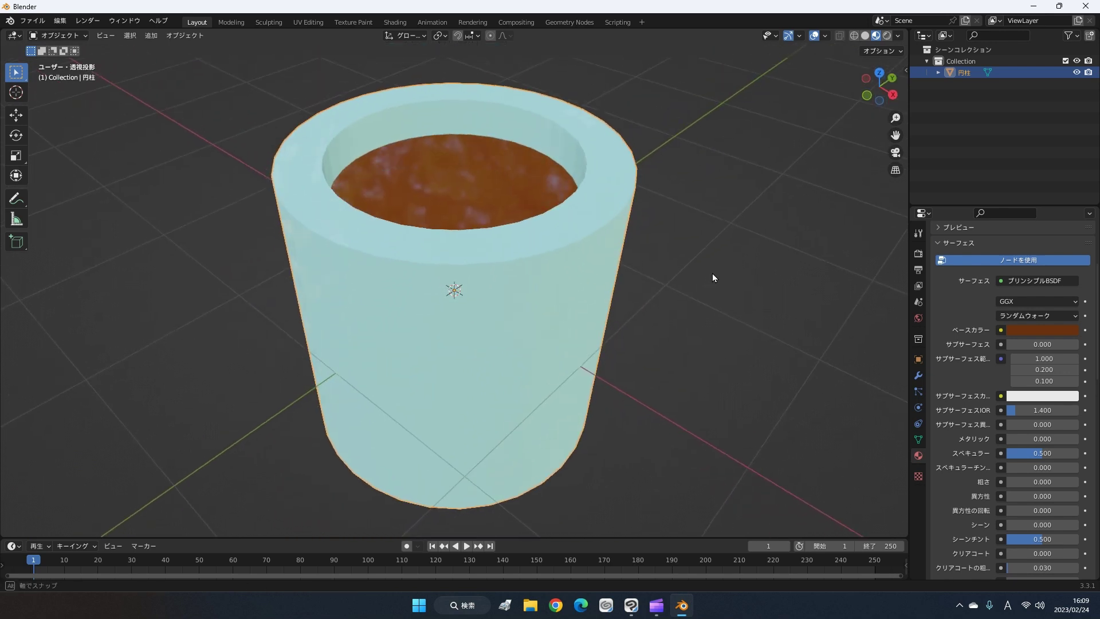
{"action": "middle_click_drag", "start_coordinate": [713, 277], "coordinate": [692, 344]}
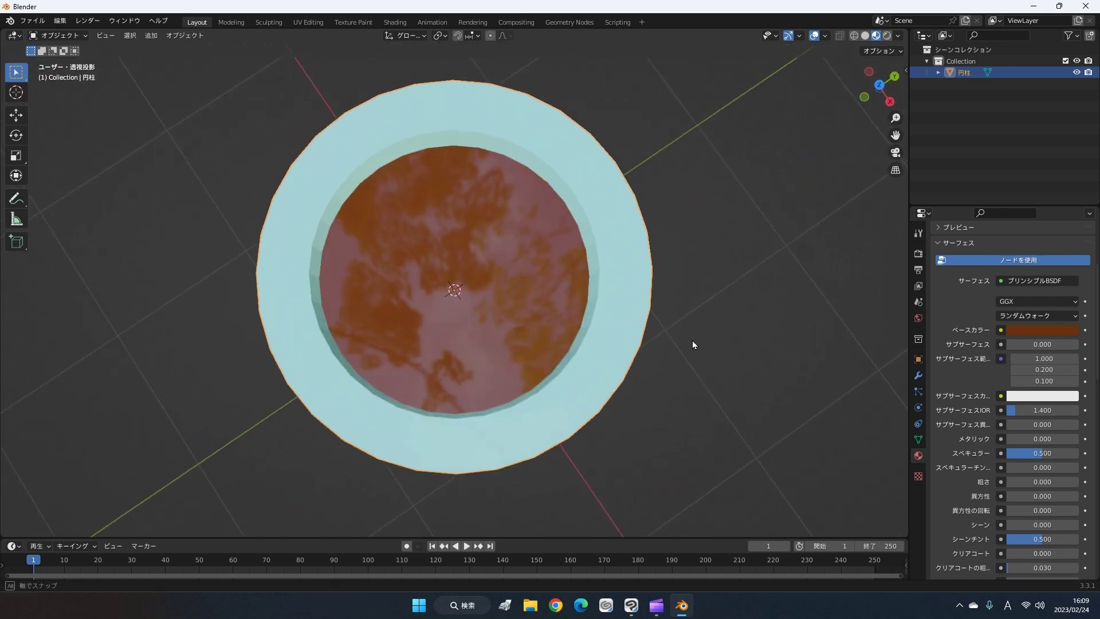
Step: Lower the liquid's base colour value for a deeper dark brown
{"action": "left_click", "coordinate": [1031, 330]}
{"action": "left_click_drag", "start_coordinate": [1067, 211], "coordinate": [1064, 226]}
{"action": "mouse_move", "coordinate": [760, 384]}
{"action": "middle_mouse_down"}
{"action": "mouse_move", "coordinate": [764, 325]}
{"action": "mouse_move", "coordinate": [758, 362]}
{"action": "mouse_move", "coordinate": [774, 325]}
{"action": "middle_mouse_up"}
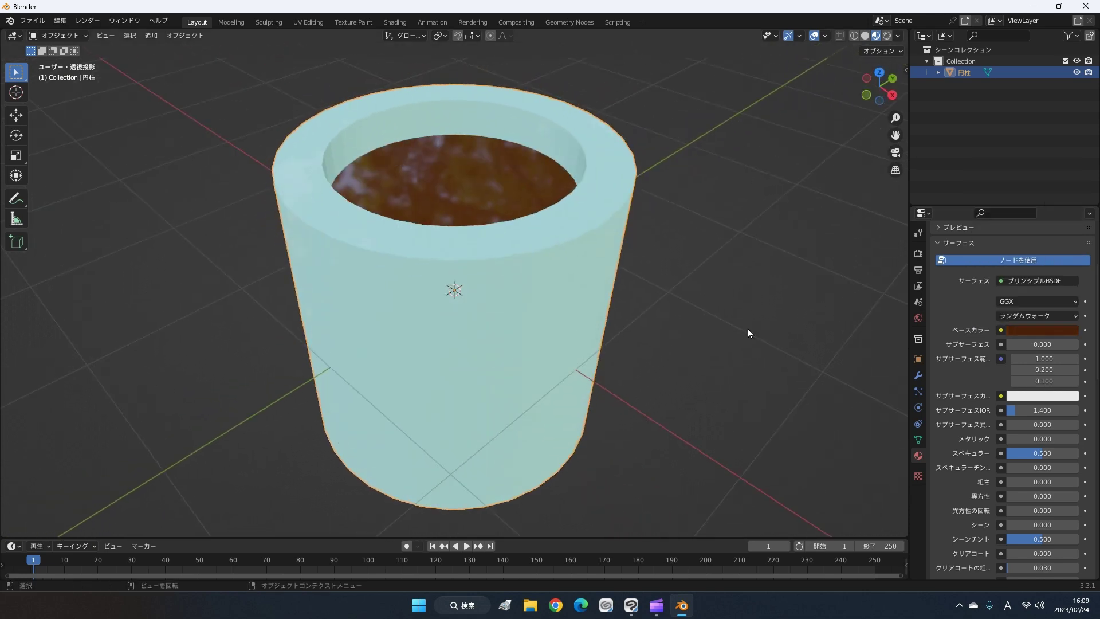
{"action": "mouse_move", "coordinate": [570, 351]}
{"action": "middle_mouse_down"}
{"action": "mouse_move", "coordinate": [611, 341]}
{"action": "mouse_move", "coordinate": [623, 422]}
{"action": "mouse_move", "coordinate": [652, 334]}
{"action": "mouse_move", "coordinate": [610, 460]}
{"action": "mouse_move", "coordinate": [648, 329]}
{"action": "middle_mouse_up"}
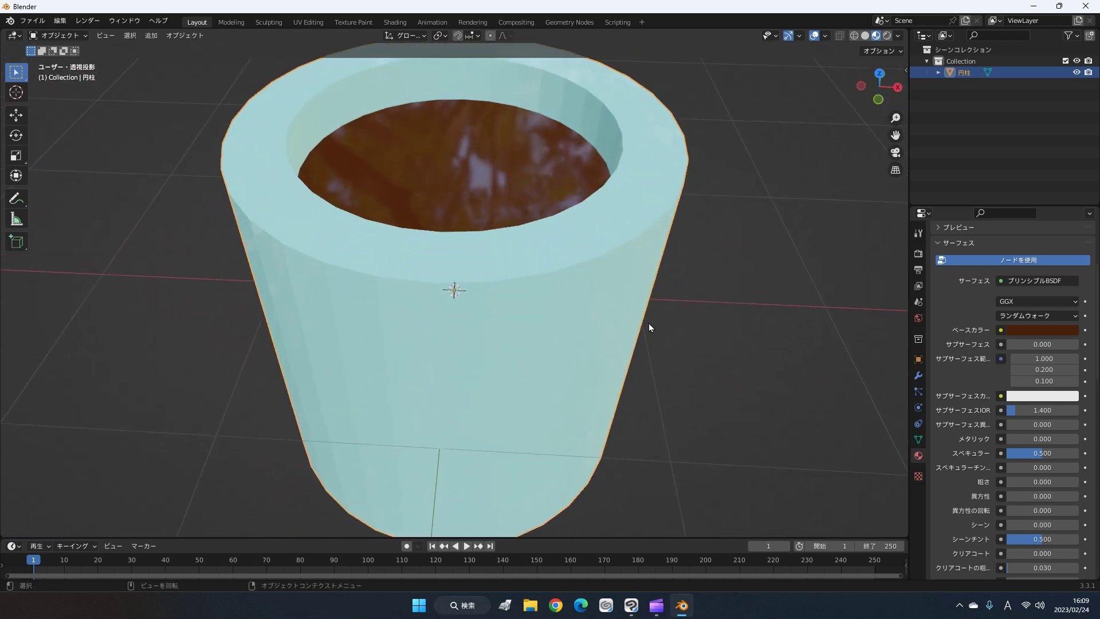
{"action": "mouse_move", "coordinate": [688, 366]}
{"action": "middle_mouse_down"}
{"action": "mouse_move", "coordinate": [692, 325]}
{"action": "mouse_move", "coordinate": [685, 366]}
{"action": "middle_mouse_up"}
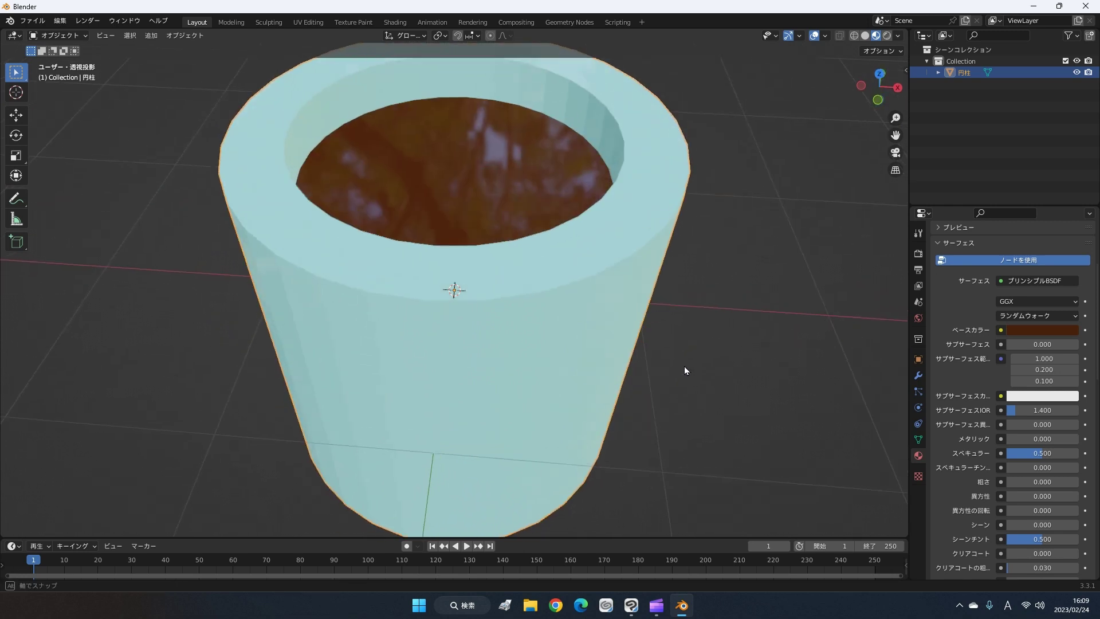
{"action": "scroll", "coordinate": [1016, 345], "scroll_direction": "down", "scroll_amount": 1}
{"action": "scroll", "coordinate": [1015, 345], "scroll_direction": "down", "scroll_amount": 2}
{"action": "scroll", "coordinate": [1016, 345], "scroll_direction": "down", "scroll_amount": 2}
{"action": "scroll", "coordinate": [1015, 345], "scroll_direction": "down", "scroll_amount": 1}
{"action": "scroll", "coordinate": [1015, 345], "scroll_direction": "down", "scroll_amount": 3}
{"action": "scroll", "coordinate": [1013, 347], "scroll_direction": "down", "scroll_amount": 2}
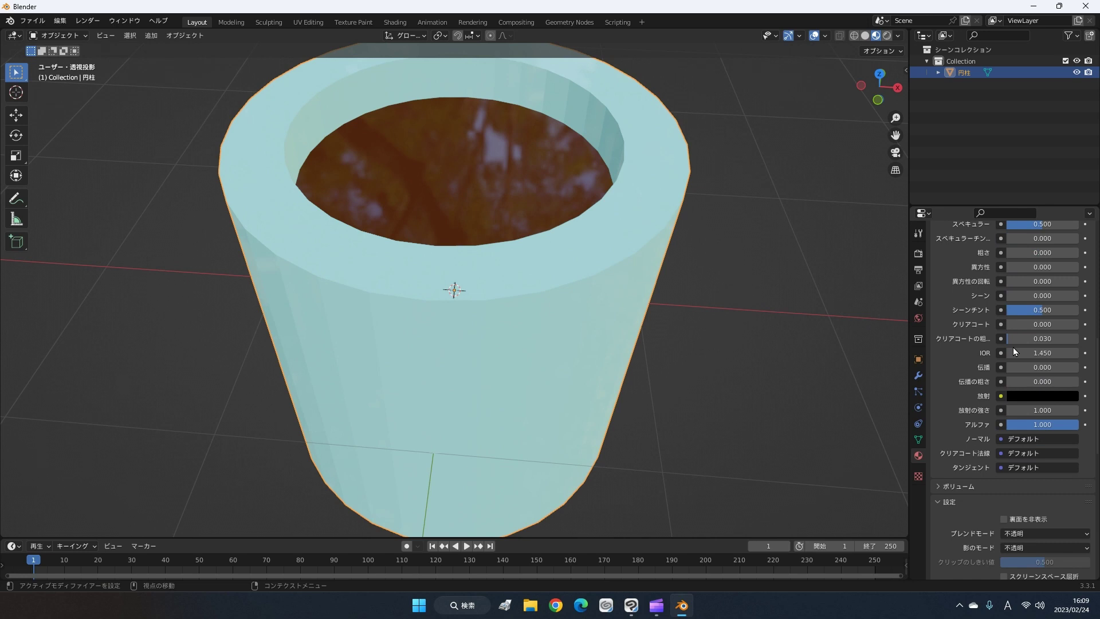
Step: Raise the liquid material's Transmission to 1.000, leaving IOR at 1.450
{"action": "scroll", "coordinate": [1011, 358], "scroll_direction": "down", "scroll_amount": 2}
{"action": "scroll", "coordinate": [1008, 365], "scroll_direction": "up", "scroll_amount": 2}
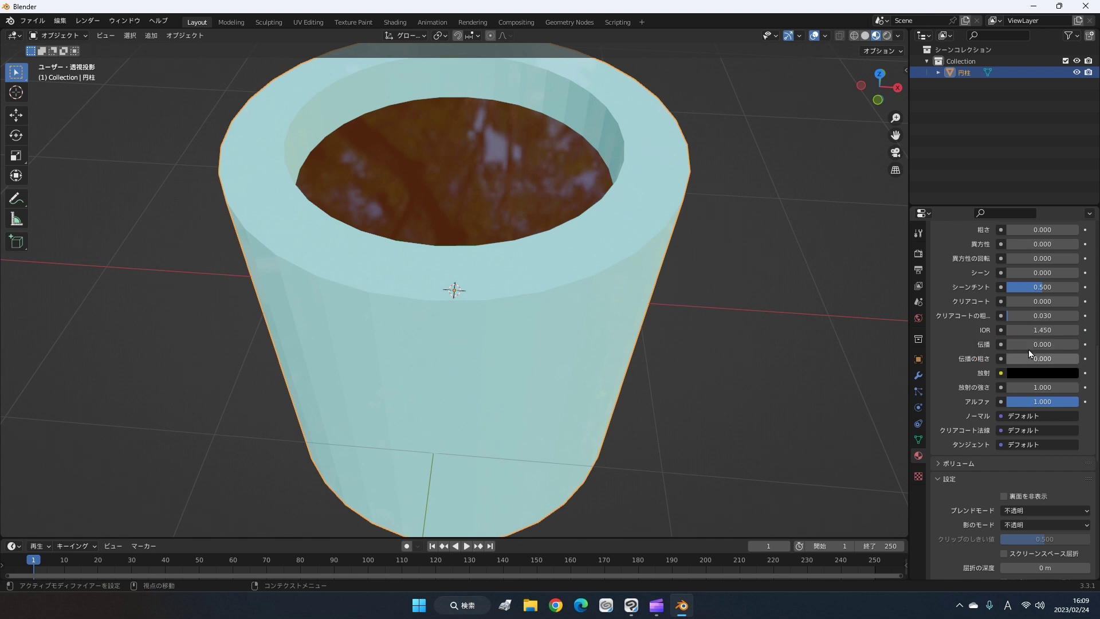
{"action": "left_click_drag", "start_coordinate": [1026, 346], "coordinate": [1092, 342]}
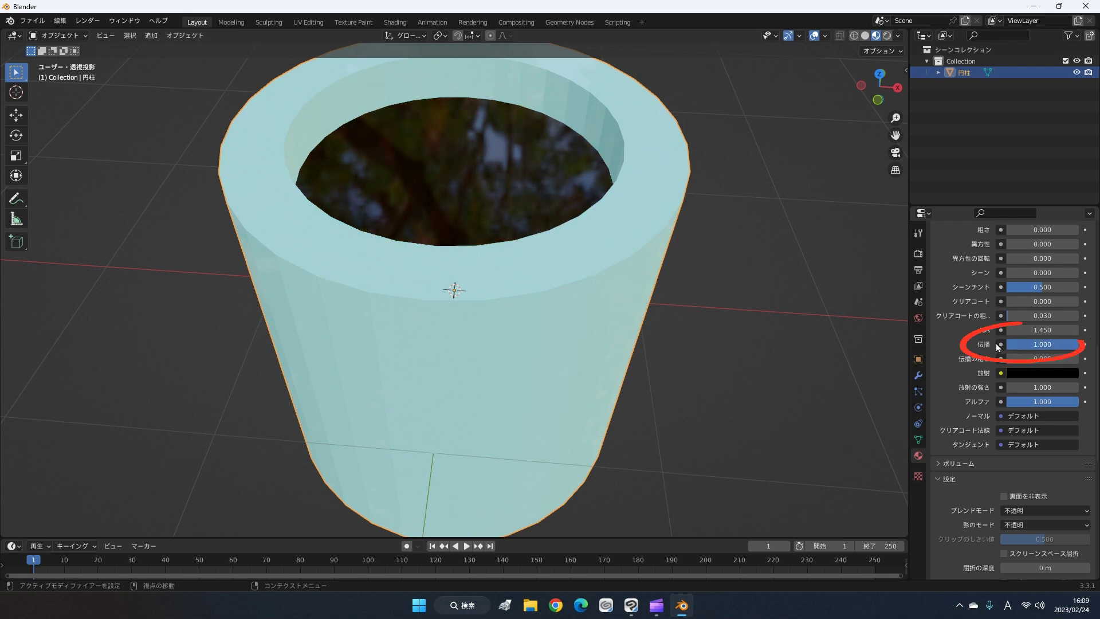
{"action": "mouse_move", "coordinate": [601, 282]}
{"action": "middle_mouse_down"}
{"action": "mouse_move", "coordinate": [619, 305]}
{"action": "mouse_move", "coordinate": [627, 292]}
{"action": "mouse_move", "coordinate": [649, 376]}
{"action": "mouse_move", "coordinate": [668, 377]}
{"action": "mouse_move", "coordinate": [710, 320]}
{"action": "mouse_move", "coordinate": [758, 287]}
{"action": "mouse_move", "coordinate": [793, 348]}
{"action": "mouse_move", "coordinate": [826, 282]}
{"action": "mouse_move", "coordinate": [812, 387]}
{"action": "mouse_move", "coordinate": [830, 352]}
{"action": "mouse_move", "coordinate": [882, 338]}
{"action": "middle_mouse_up"}
{"action": "scroll", "coordinate": [999, 321], "scroll_direction": "up", "scroll_amount": 1}
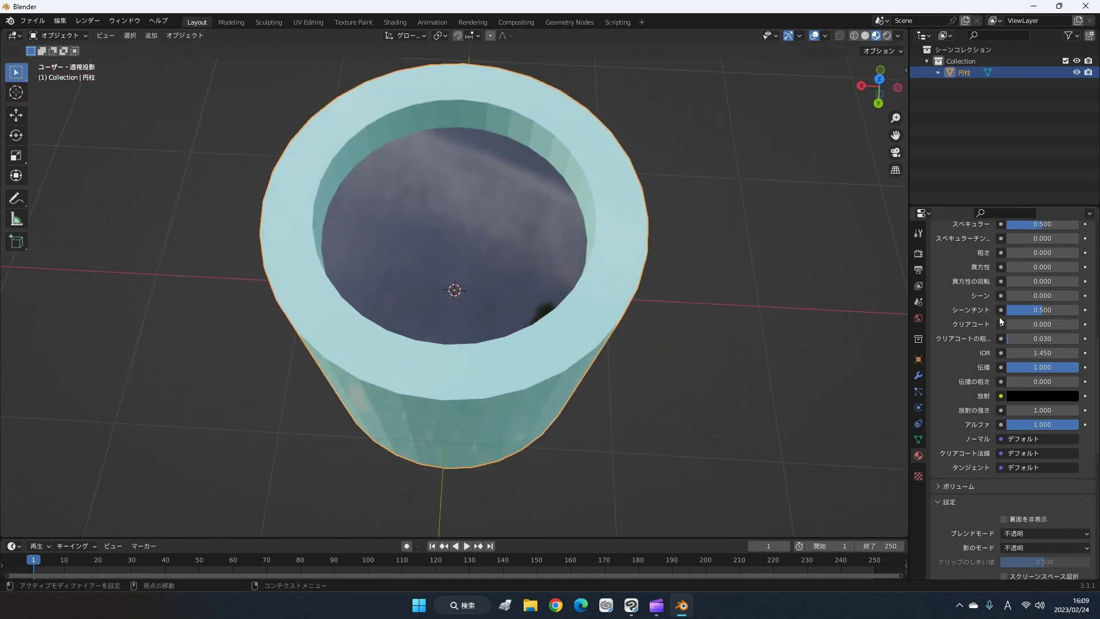
Step: Raise the liquid's base colour Value to 1.0, brightening it to full
{"action": "scroll", "coordinate": [996, 316], "scroll_direction": "up", "scroll_amount": 2}
{"action": "scroll", "coordinate": [998, 313], "scroll_direction": "up", "scroll_amount": 2}
{"action": "scroll", "coordinate": [1002, 318], "scroll_direction": "up", "scroll_amount": 2}
{"action": "scroll", "coordinate": [1020, 329], "scroll_direction": "up", "scroll_amount": 3}
{"action": "scroll", "coordinate": [1034, 338], "scroll_direction": "up", "scroll_amount": 2}
{"action": "left_click", "coordinate": [1041, 353]}
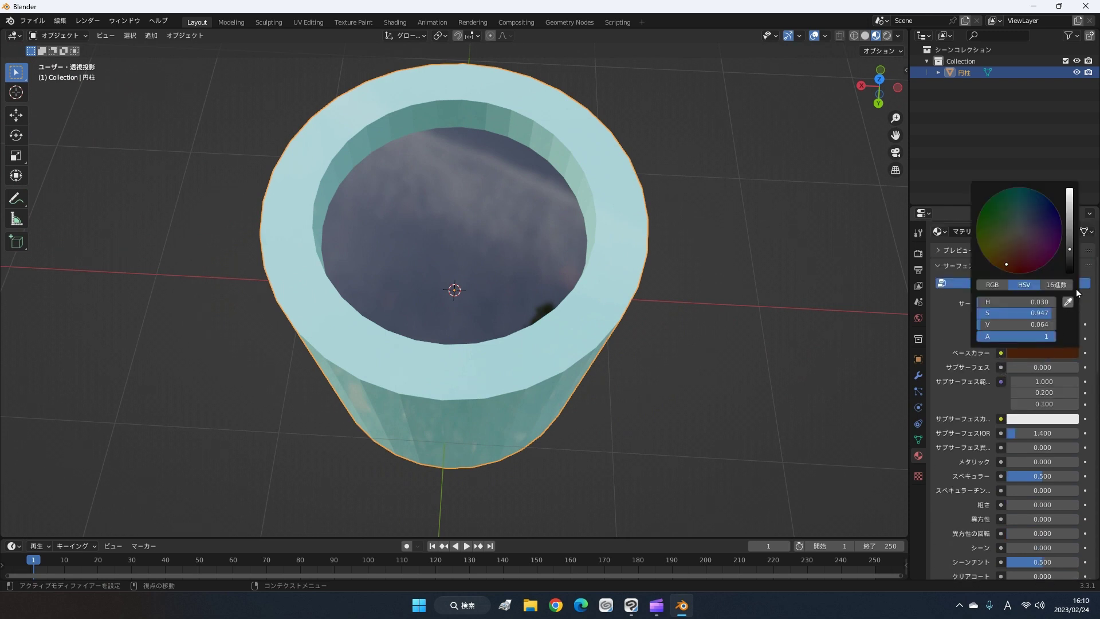
{"action": "left_click_drag", "start_coordinate": [1070, 250], "coordinate": [1080, 190]}
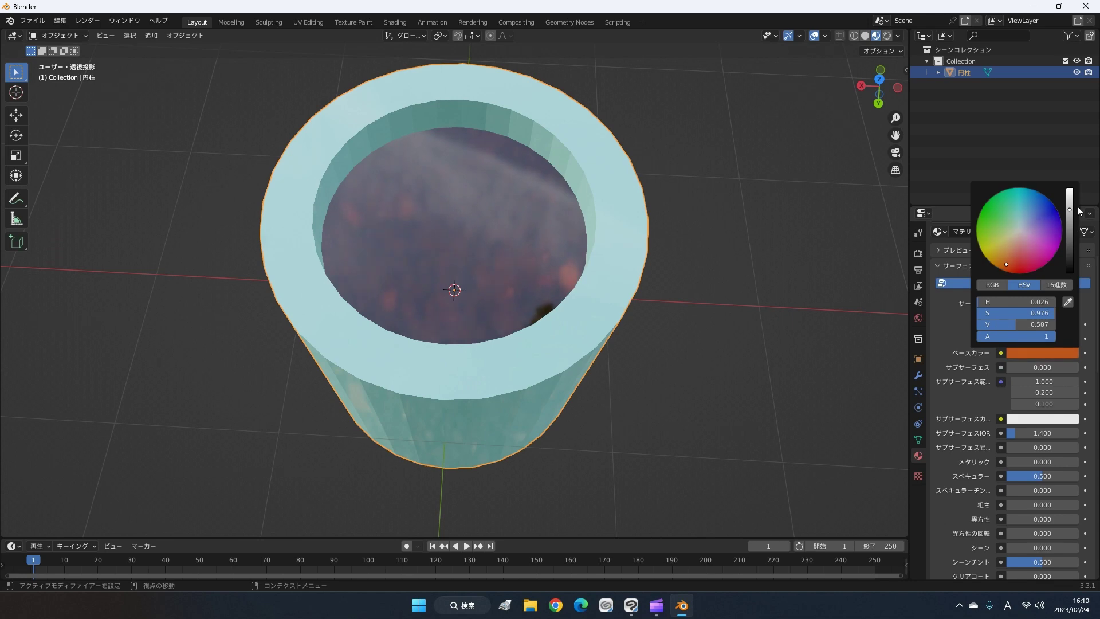
{"action": "mouse_move", "coordinate": [631, 332]}
{"action": "middle_mouse_down"}
{"action": "mouse_move", "coordinate": [689, 283]}
{"action": "mouse_move", "coordinate": [641, 356]}
{"action": "mouse_move", "coordinate": [656, 317]}
{"action": "middle_mouse_up"}
{"action": "scroll", "coordinate": [668, 301], "scroll_direction": "up", "scroll_amount": 3}
{"action": "scroll", "coordinate": [641, 356], "scroll_direction": "down", "scroll_amount": 3}
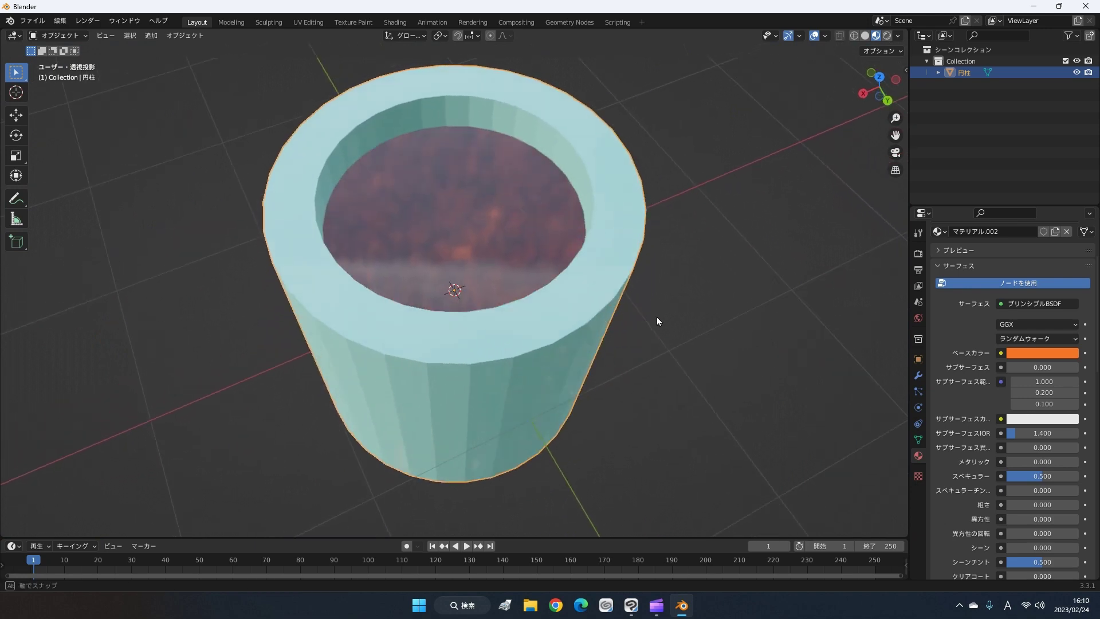
Step: Lower the liquid's base colour Value to about 0.4, keeping reflections visible
{"action": "left_click", "coordinate": [1049, 352]}
{"action": "scroll", "coordinate": [638, 363], "scroll_direction": "up", "scroll_amount": 3}
{"action": "mouse_move", "coordinate": [638, 363]}
{"action": "middle_mouse_down"}
{"action": "mouse_move", "coordinate": [651, 329]}
{"action": "mouse_move", "coordinate": [621, 438]}
{"action": "mouse_move", "coordinate": [673, 344]}
{"action": "middle_mouse_up"}
{"action": "scroll", "coordinate": [620, 438], "scroll_direction": "down", "scroll_amount": 3}
{"action": "left_click", "coordinate": [1045, 351]}
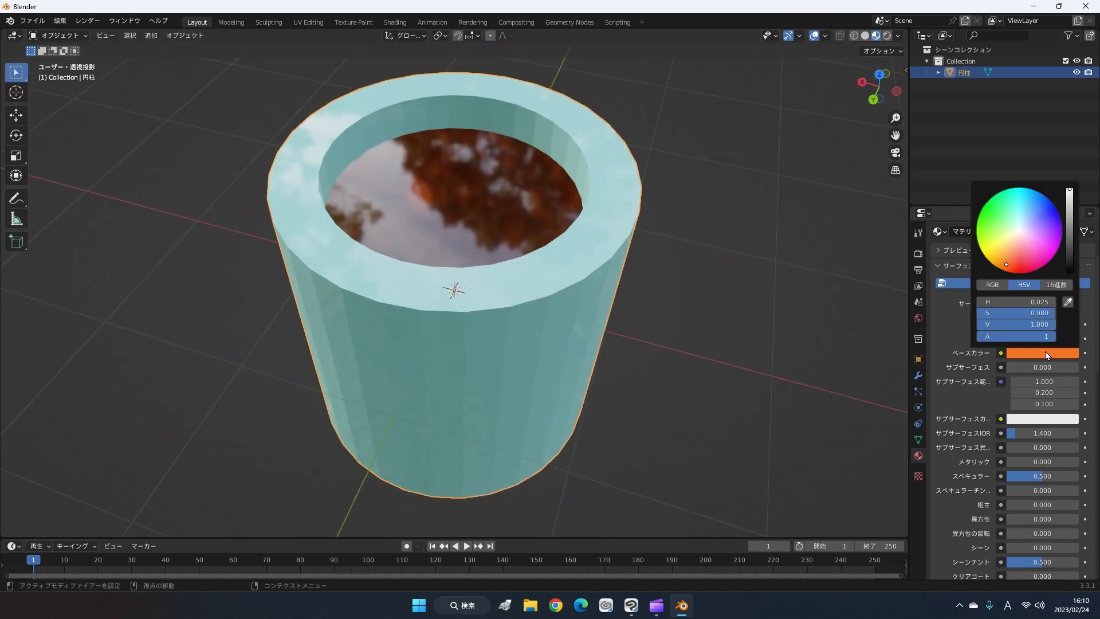
{"action": "left_click", "coordinate": [1046, 351]}
{"action": "left_click_drag", "start_coordinate": [1069, 198], "coordinate": [1070, 220]}
{"action": "mouse_move", "coordinate": [572, 263]}
{"action": "middle_mouse_down"}
{"action": "mouse_move", "coordinate": [569, 302]}
{"action": "mouse_move", "coordinate": [596, 273]}
{"action": "middle_mouse_up"}
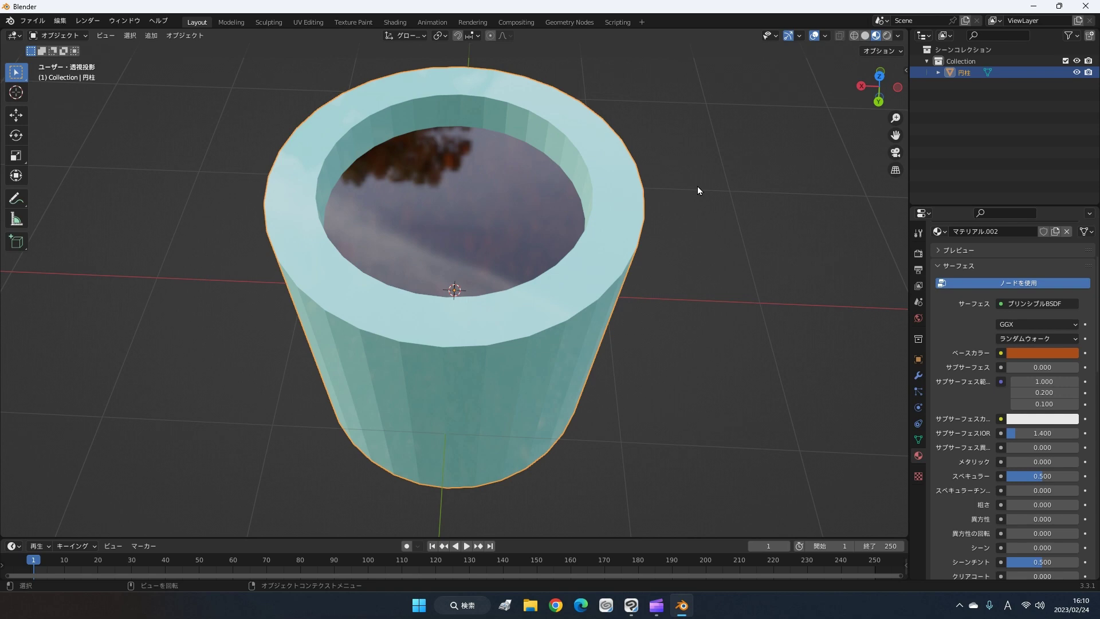
{"action": "scroll", "coordinate": [982, 418], "scroll_direction": "down", "scroll_amount": 3}
{"action": "scroll", "coordinate": [983, 418], "scroll_direction": "down", "scroll_amount": 3}
{"action": "scroll", "coordinate": [983, 418], "scroll_direction": "down", "scroll_amount": 2}
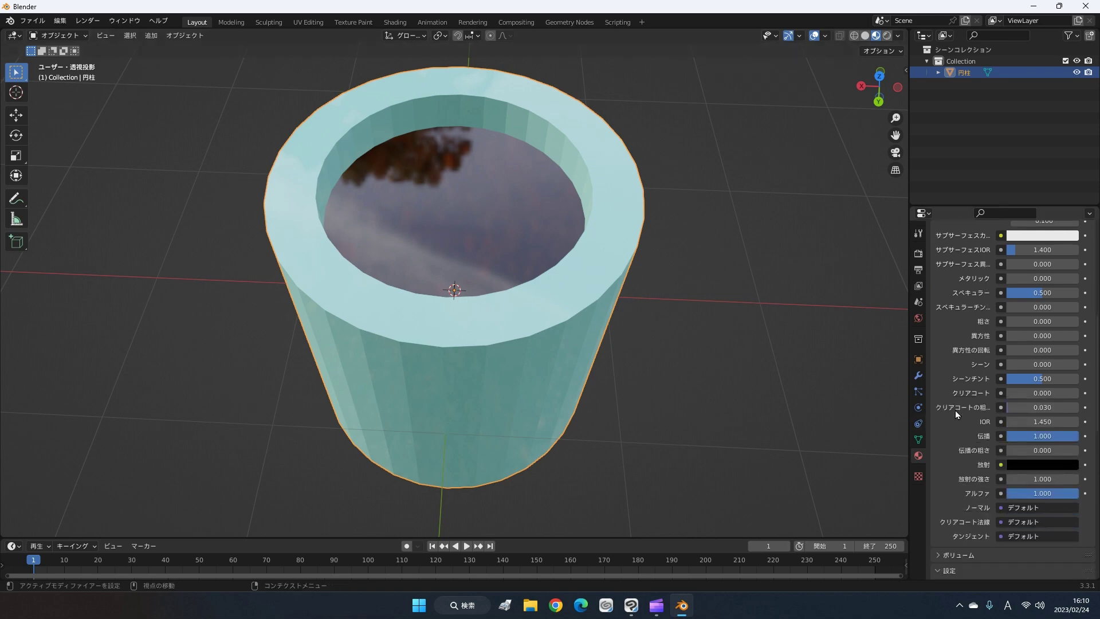
{"action": "mouse_move", "coordinate": [698, 333]}
{"action": "middle_mouse_down"}
{"action": "mouse_move", "coordinate": [650, 403]}
{"action": "mouse_move", "coordinate": [654, 440]}
{"action": "mouse_move", "coordinate": [687, 267]}
{"action": "mouse_move", "coordinate": [675, 311]}
{"action": "middle_mouse_up"}
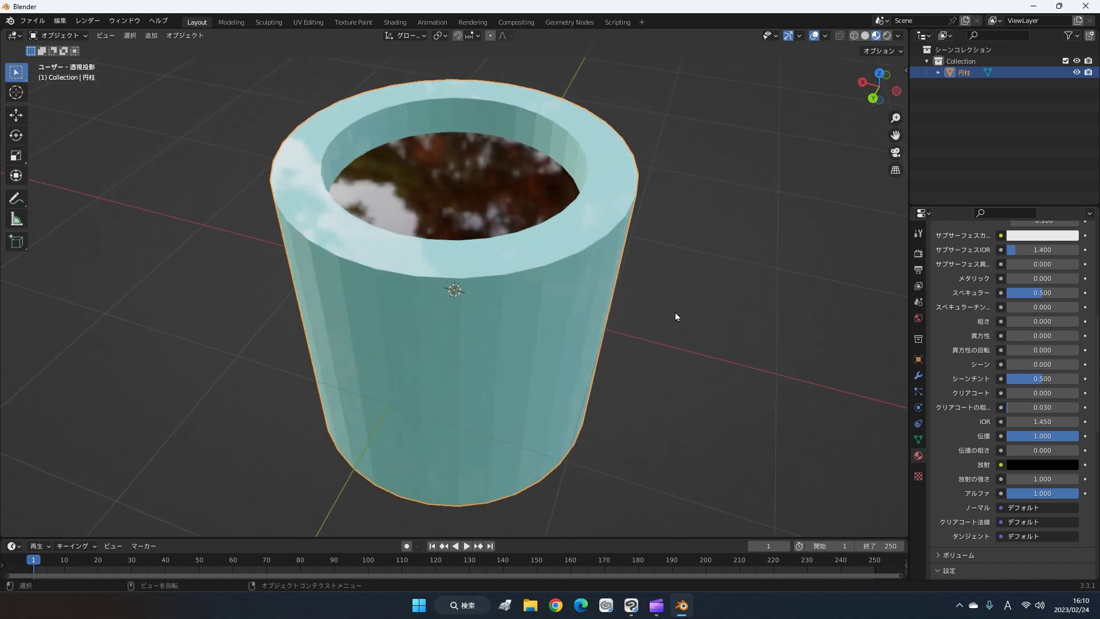
{"action": "scroll", "coordinate": [675, 312], "scroll_direction": "down", "scroll_amount": 1}
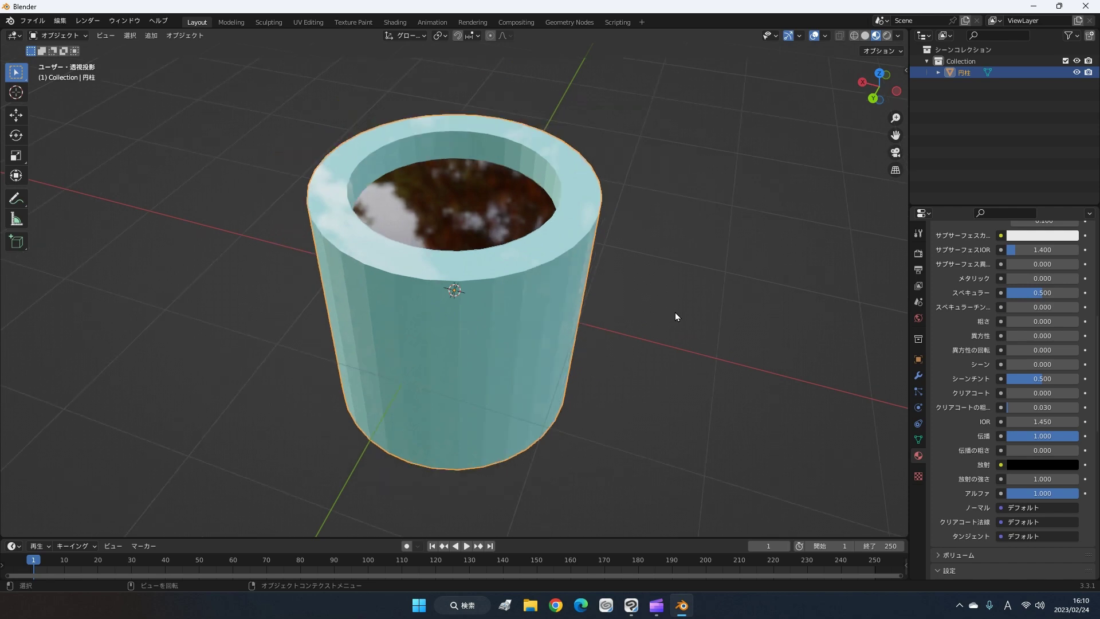
{"action": "middle_click_drag", "start_coordinate": [668, 329], "coordinate": [692, 311]}
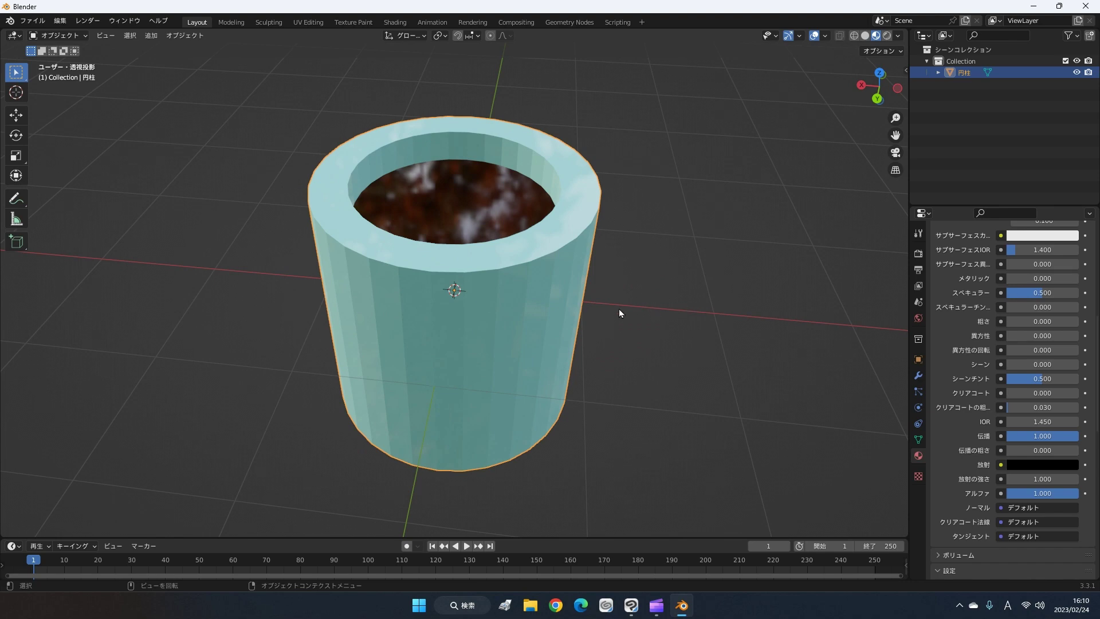
{"action": "left_click", "coordinate": [590, 316]}
{"action": "left_click", "coordinate": [501, 322]}
{"action": "mouse_move", "coordinate": [358, 373]}
{"action": "middle_mouse_down"}
{"action": "mouse_move", "coordinate": [491, 235]}
{"action": "mouse_move", "coordinate": [508, 417]}
{"action": "mouse_move", "coordinate": [565, 353]}
{"action": "mouse_move", "coordinate": [544, 348]}
{"action": "mouse_move", "coordinate": [516, 375]}
{"action": "mouse_move", "coordinate": [550, 331]}
{"action": "mouse_move", "coordinate": [551, 366]}
{"action": "mouse_move", "coordinate": [567, 336]}
{"action": "mouse_move", "coordinate": [567, 346]}
{"action": "mouse_move", "coordinate": [606, 342]}
{"action": "mouse_move", "coordinate": [510, 346]}
{"action": "mouse_move", "coordinate": [734, 336]}
{"action": "mouse_move", "coordinate": [729, 356]}
{"action": "middle_mouse_up"}
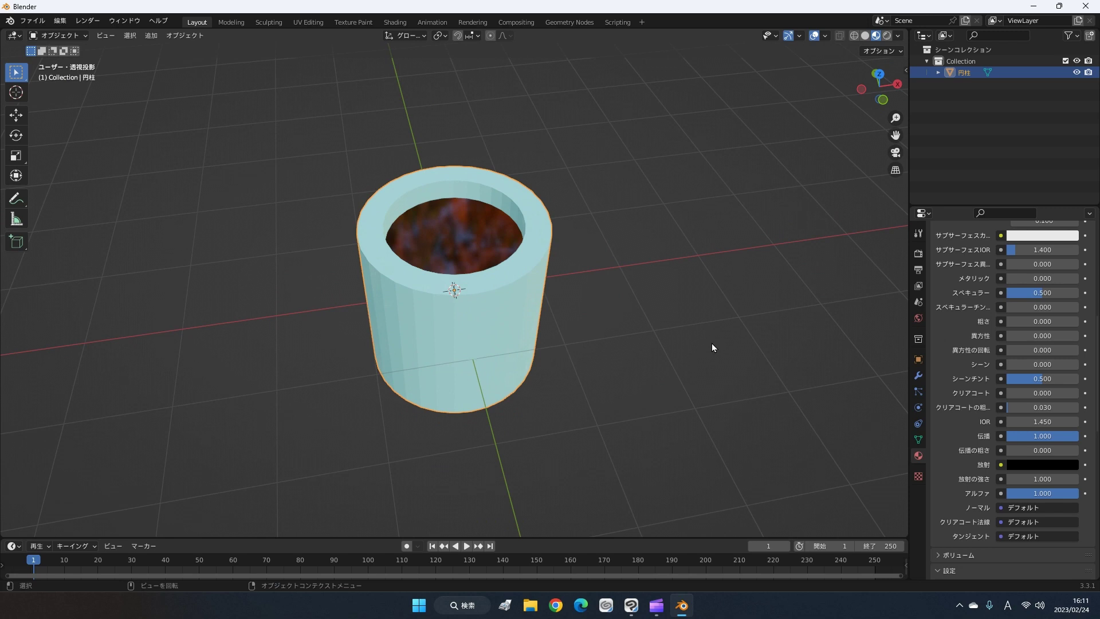
{"action": "key", "text": "shift+a"}
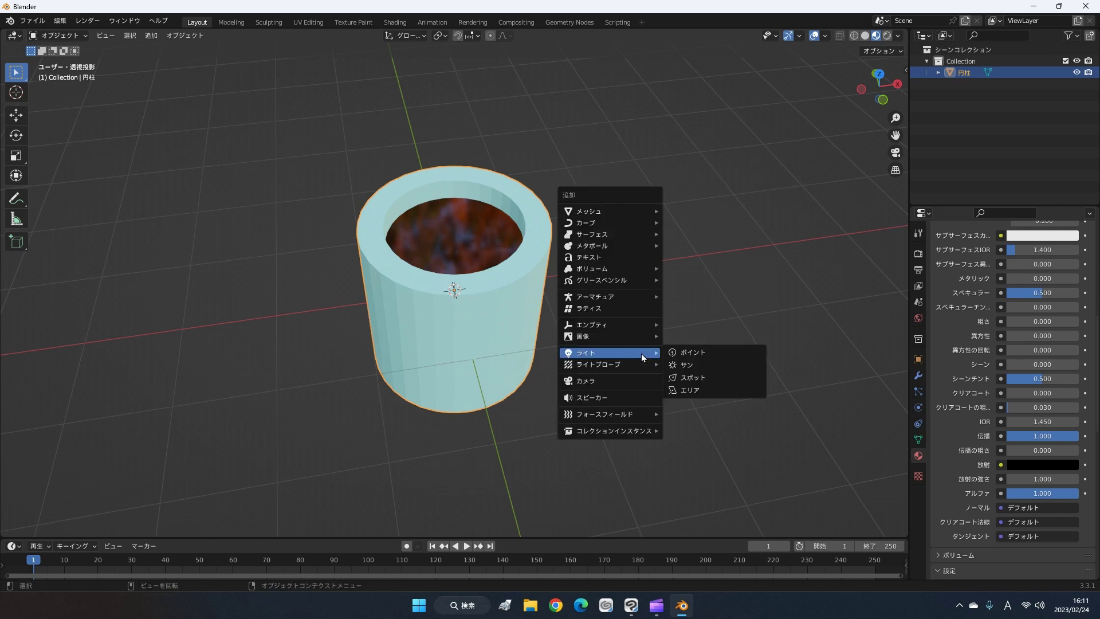
{"action": "mouse_move", "coordinate": [602, 210]}
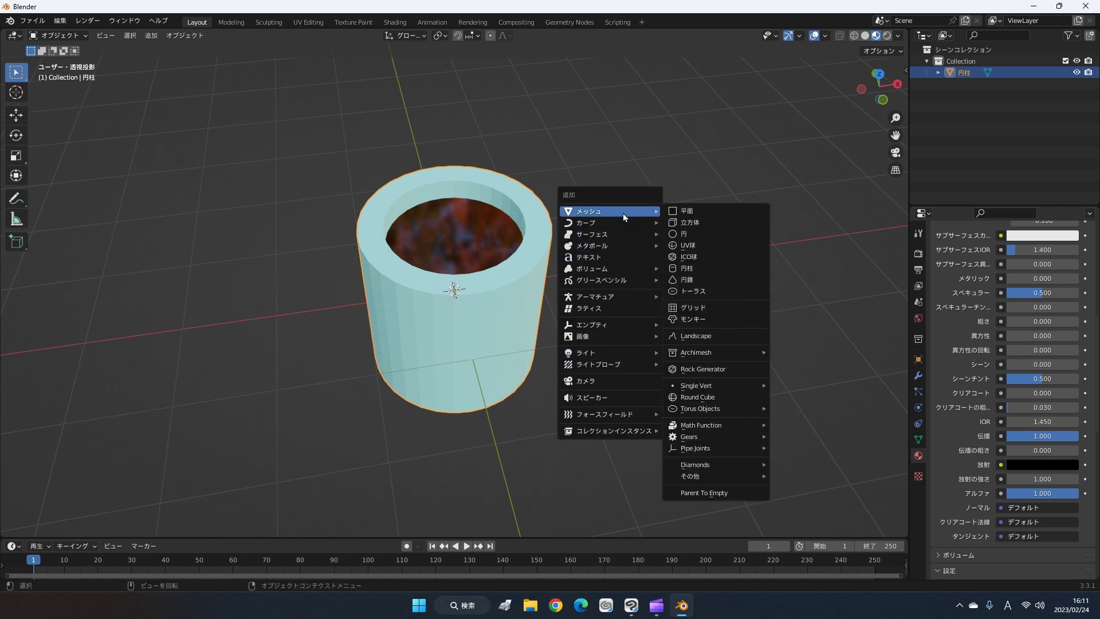
Step: Add a torus mesh that rings the middle of the cup
{"action": "left_click", "coordinate": [722, 294]}
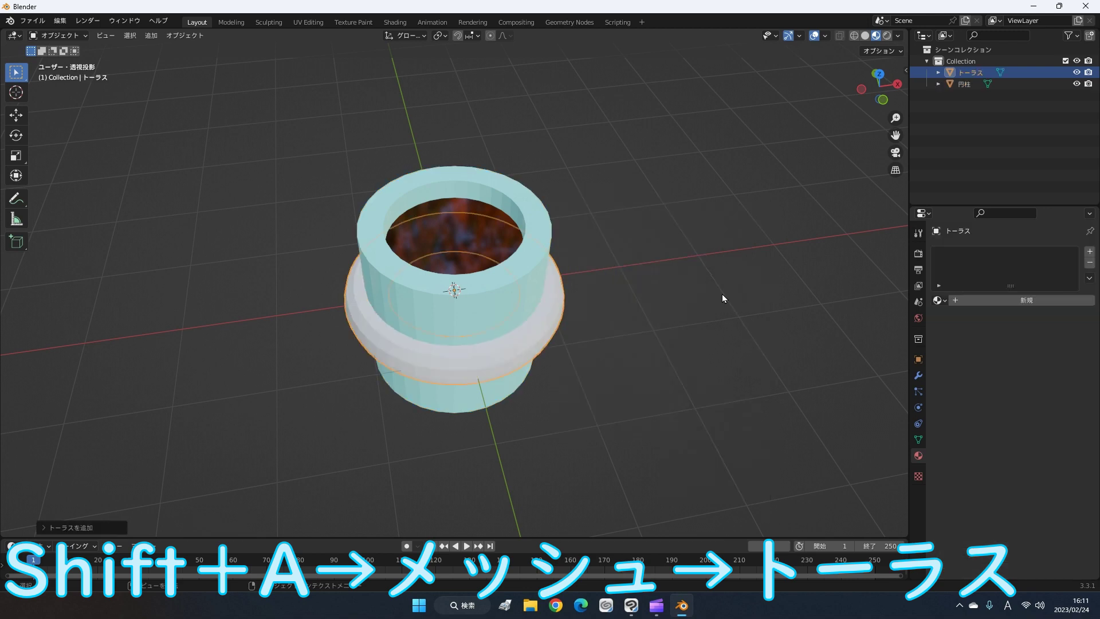
{"action": "middle_click_drag", "start_coordinate": [721, 294], "coordinate": [687, 260]}
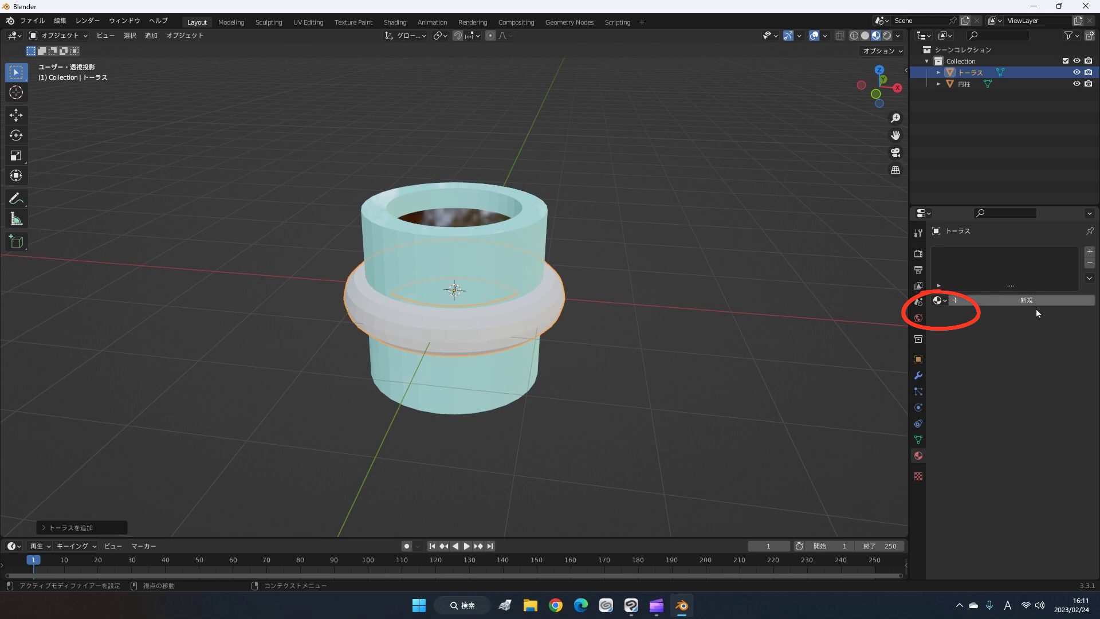
Step: Select the cup cylinder to check which materials it uses
{"action": "left_click", "coordinate": [938, 300]}
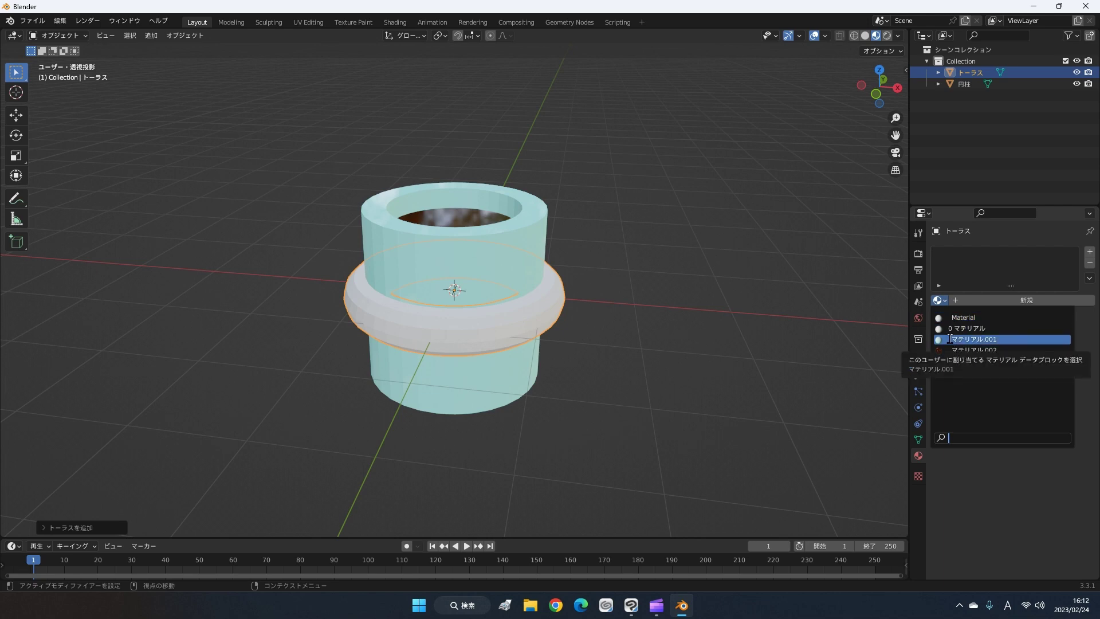
{"action": "left_click", "coordinate": [973, 339]}
{"action": "left_click", "coordinate": [503, 247]}
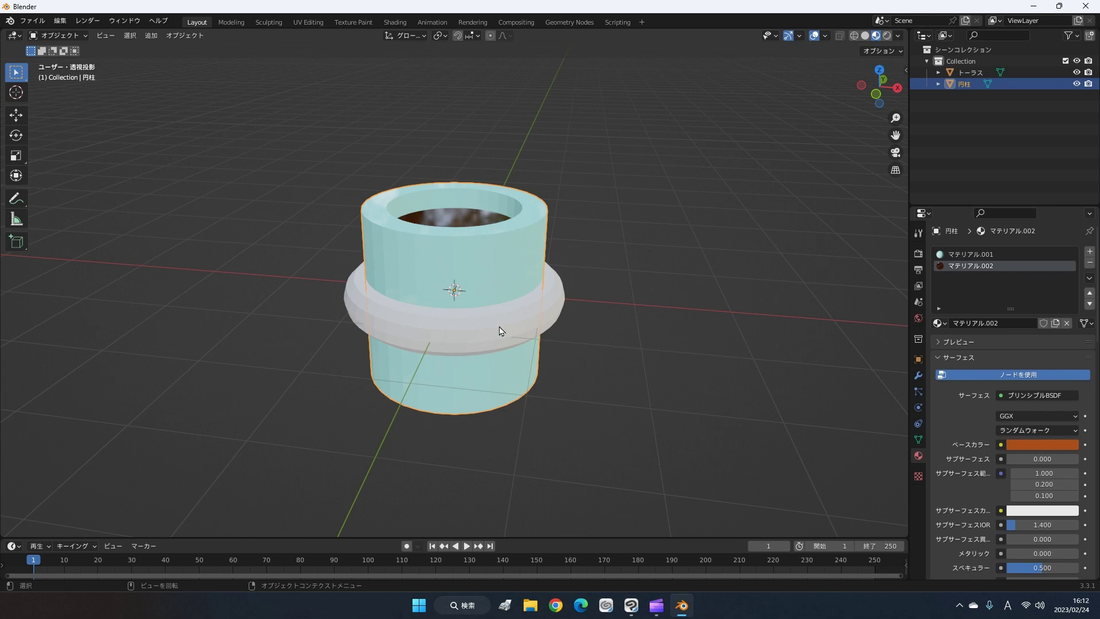
{"action": "middle_click_drag", "start_coordinate": [498, 358], "coordinate": [518, 353]}
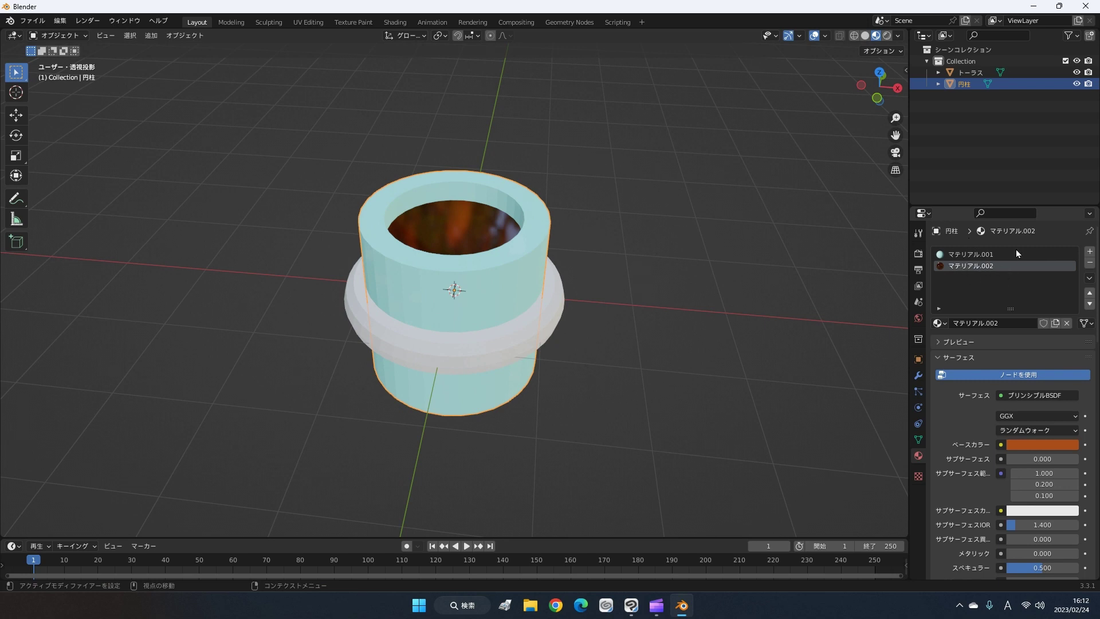
{"action": "middle_click_drag", "start_coordinate": [620, 376], "coordinate": [605, 371]}
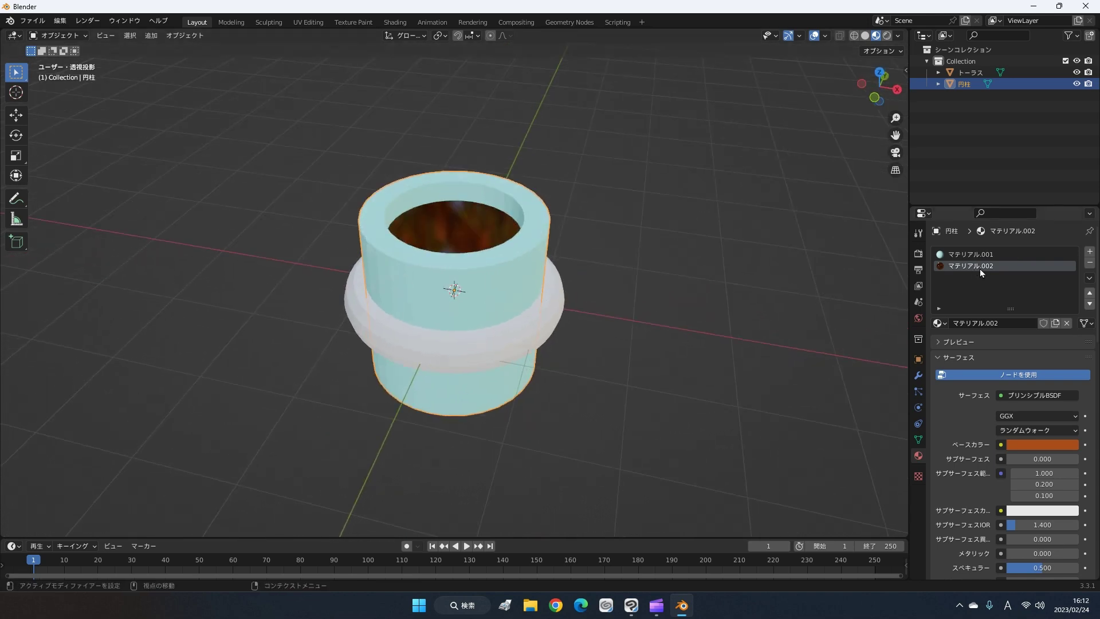
Step: Reselect the torus and assign it the cup's material マテリアル.001
{"action": "left_click", "coordinate": [535, 316]}
{"action": "middle_click_drag", "start_coordinate": [622, 387], "coordinate": [847, 360]}
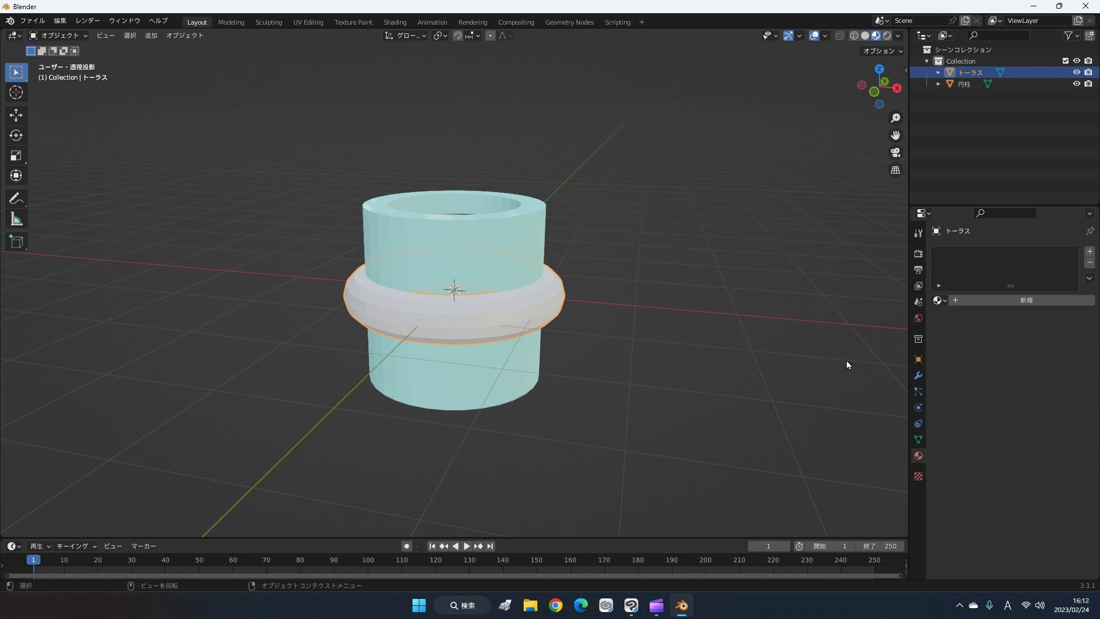
{"action": "left_click", "coordinate": [941, 302]}
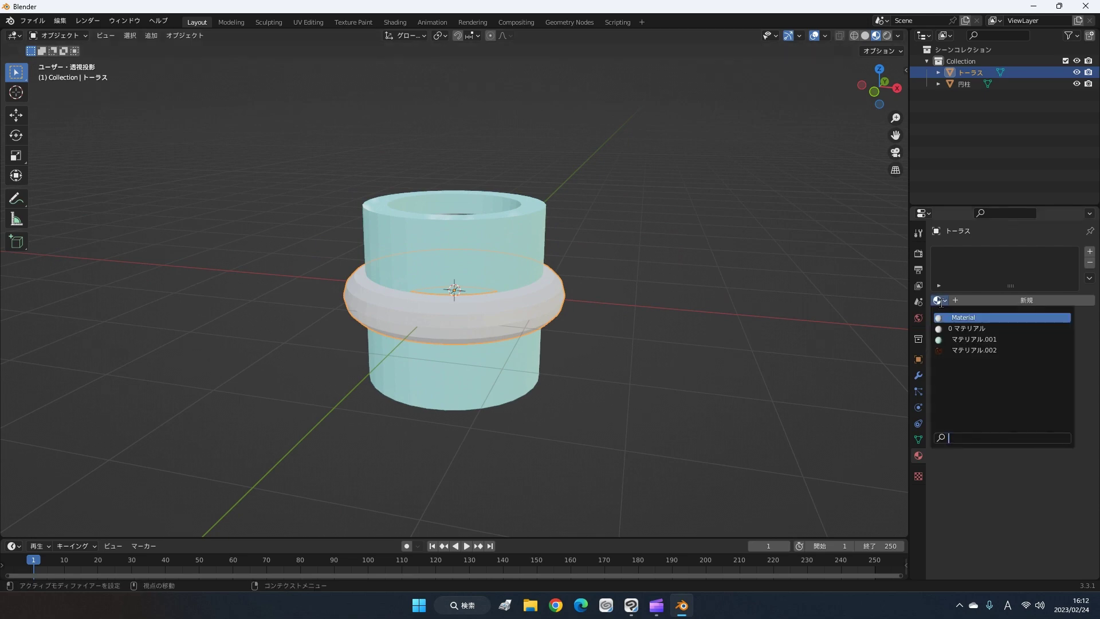
{"action": "left_click", "coordinate": [946, 339]}
{"action": "mouse_move", "coordinate": [791, 351]}
{"action": "middle_mouse_down"}
{"action": "mouse_move", "coordinate": [755, 414]}
{"action": "mouse_move", "coordinate": [754, 297]}
{"action": "mouse_move", "coordinate": [645, 380]}
{"action": "mouse_move", "coordinate": [483, 366]}
{"action": "mouse_move", "coordinate": [470, 389]}
{"action": "mouse_move", "coordinate": [531, 383]}
{"action": "middle_mouse_up"}
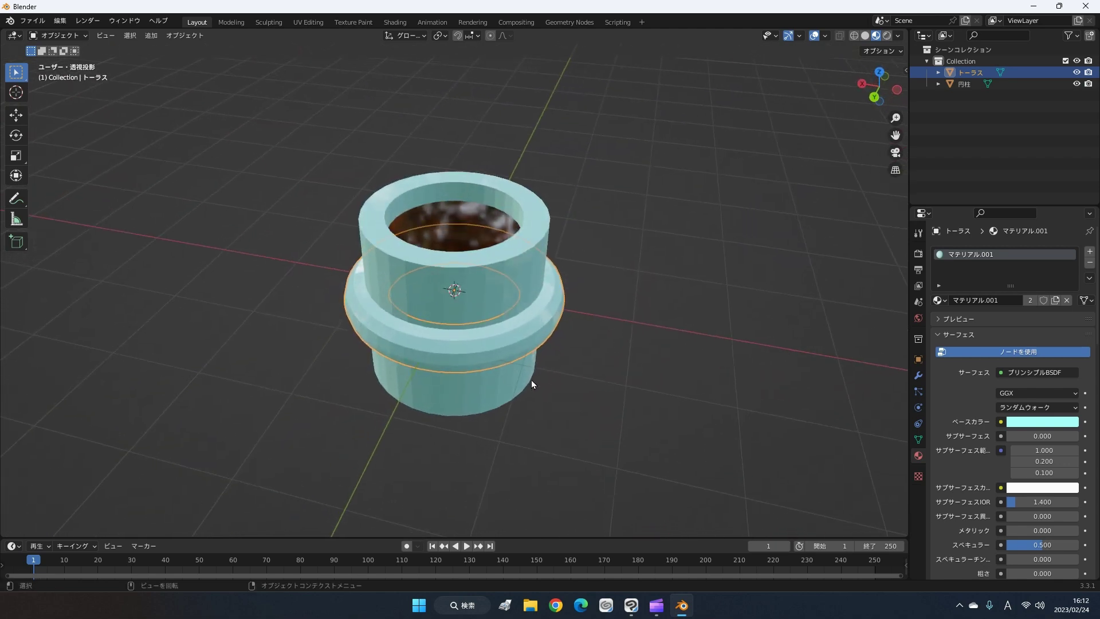
Step: Move the torus along the X axis so it juts out from the cup's side
{"action": "mouse_move", "coordinate": [532, 382]}
{"action": "middle_mouse_down"}
{"action": "mouse_move", "coordinate": [569, 293]}
{"action": "mouse_move", "coordinate": [439, 350]}
{"action": "mouse_move", "coordinate": [480, 347]}
{"action": "middle_mouse_up"}
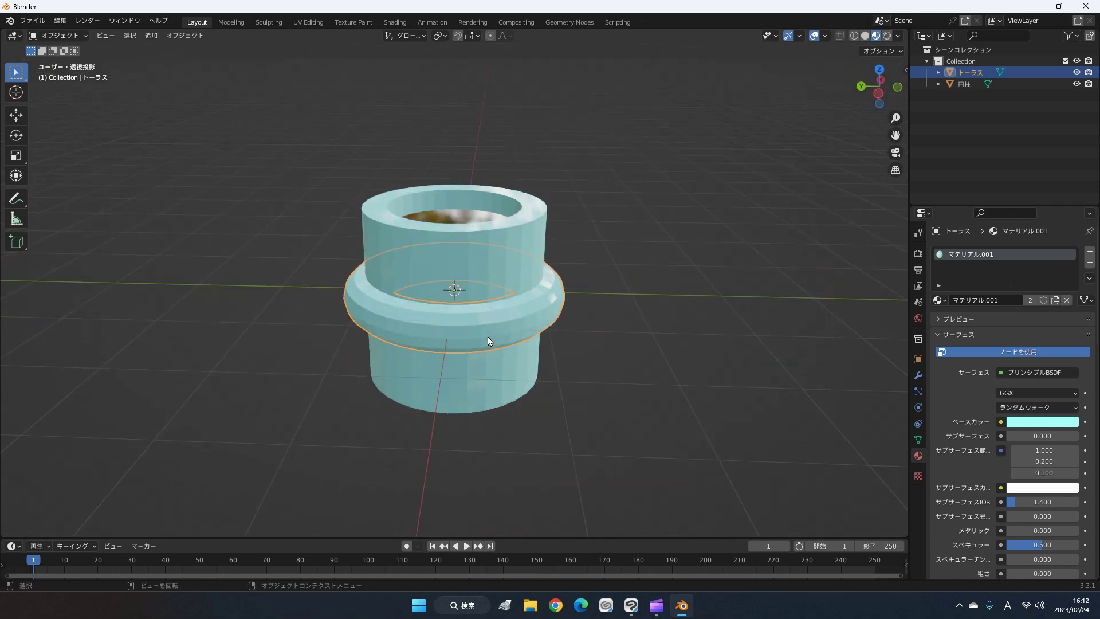
{"action": "middle_click_drag", "start_coordinate": [535, 369], "coordinate": [539, 390]}
{"action": "mouse_move", "coordinate": [672, 422]}
{"action": "middle_mouse_down"}
{"action": "mouse_move", "coordinate": [768, 408]}
{"action": "mouse_move", "coordinate": [782, 396]}
{"action": "middle_mouse_up"}
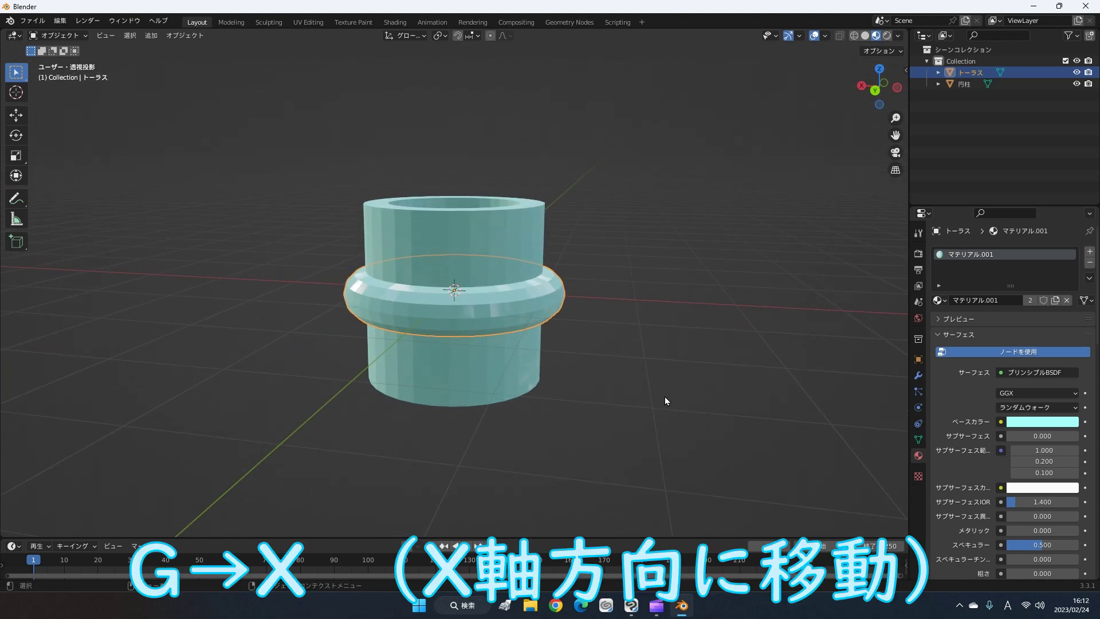
{"action": "key", "text": "g"}
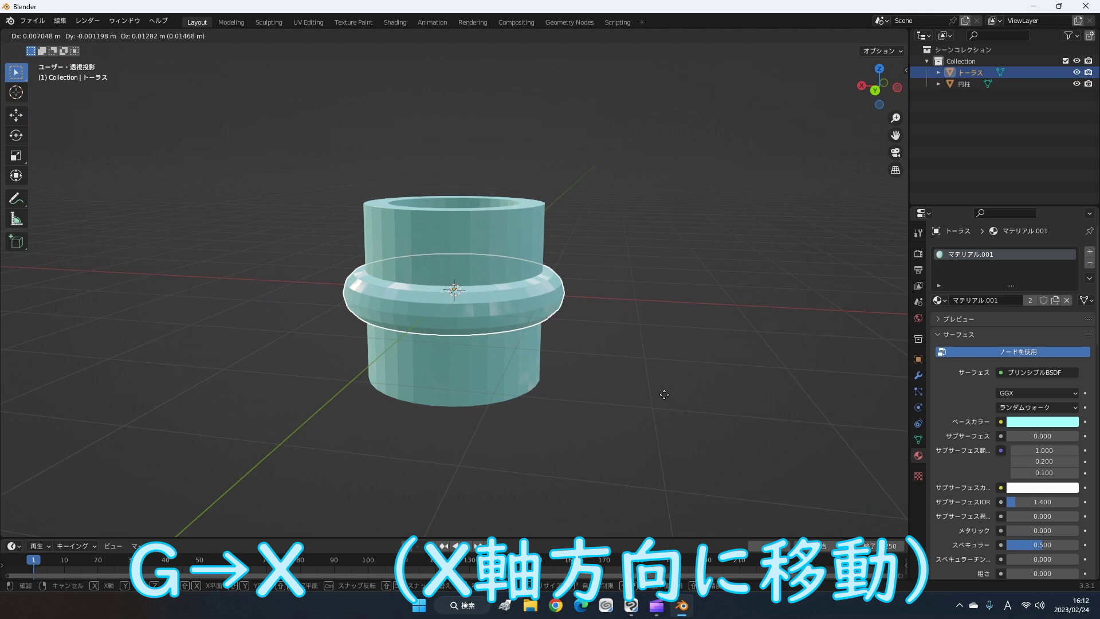
{"action": "key", "text": "x"}
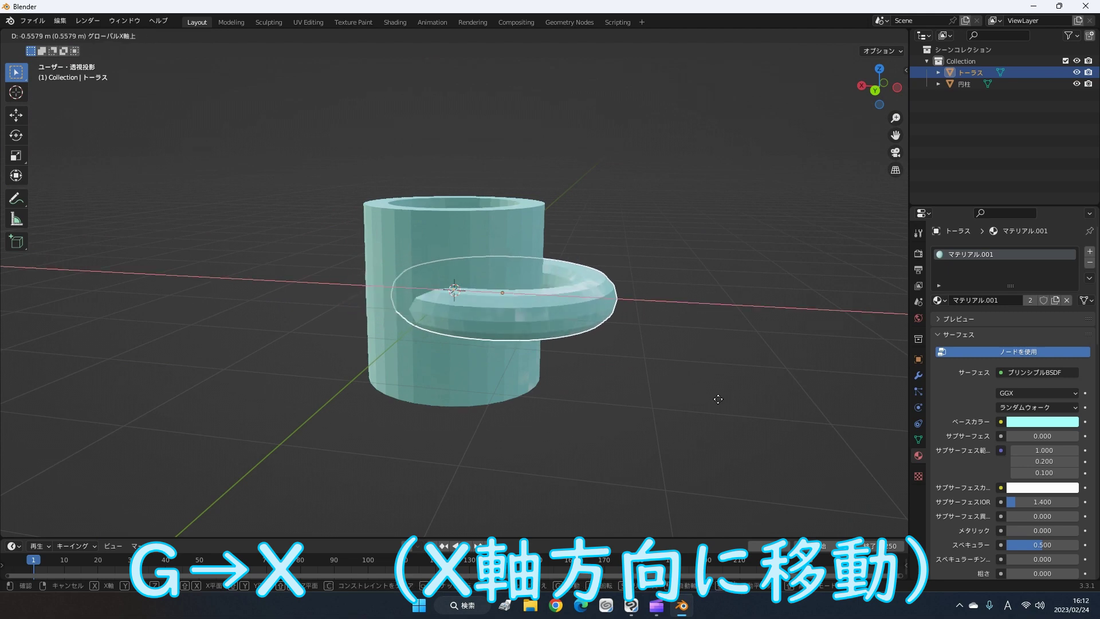
{"action": "left_click", "coordinate": [740, 401]}
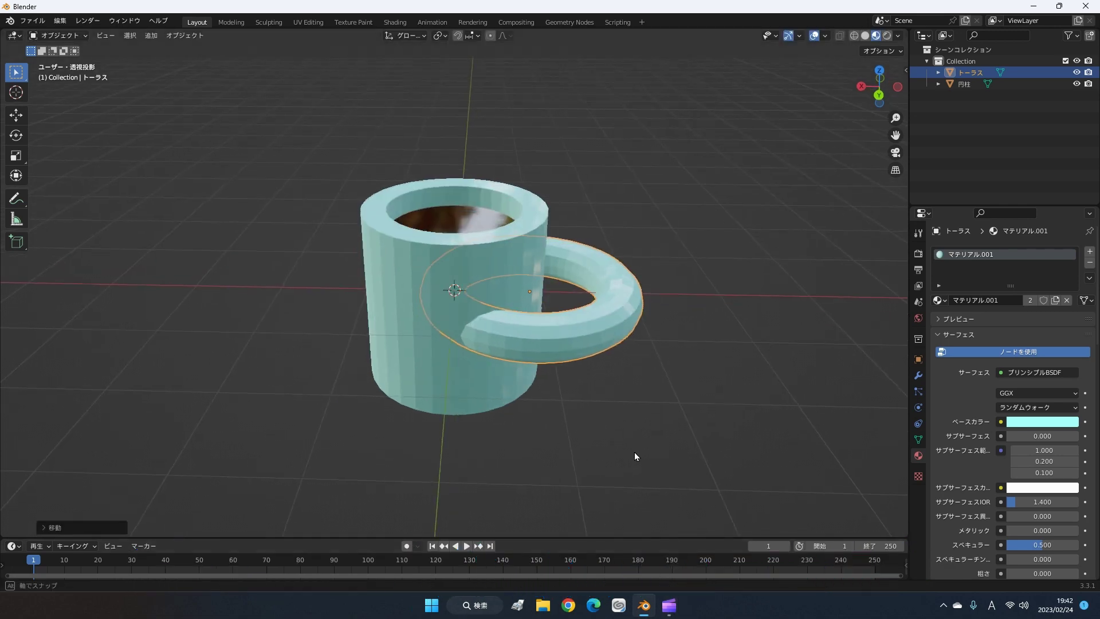
{"action": "mouse_move", "coordinate": [635, 452]}
{"action": "middle_mouse_down"}
{"action": "mouse_move", "coordinate": [639, 444]}
{"action": "mouse_move", "coordinate": [559, 431]}
{"action": "middle_mouse_up"}
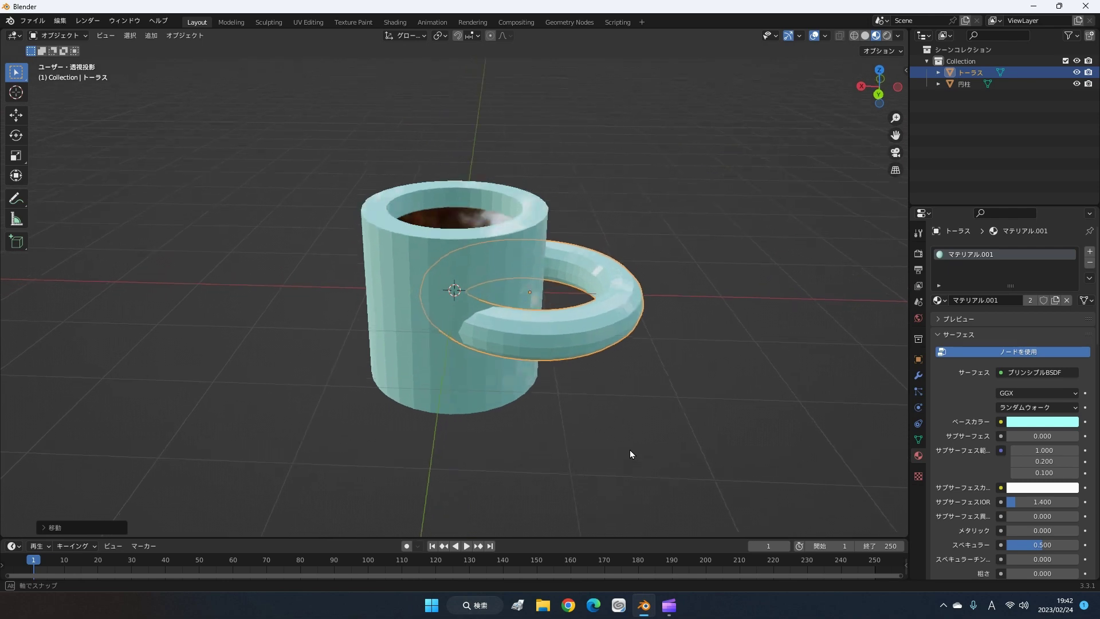
{"action": "mouse_move", "coordinate": [570, 345]}
{"action": "middle_mouse_down"}
{"action": "mouse_move", "coordinate": [654, 348]}
{"action": "mouse_move", "coordinate": [579, 372]}
{"action": "middle_mouse_up"}
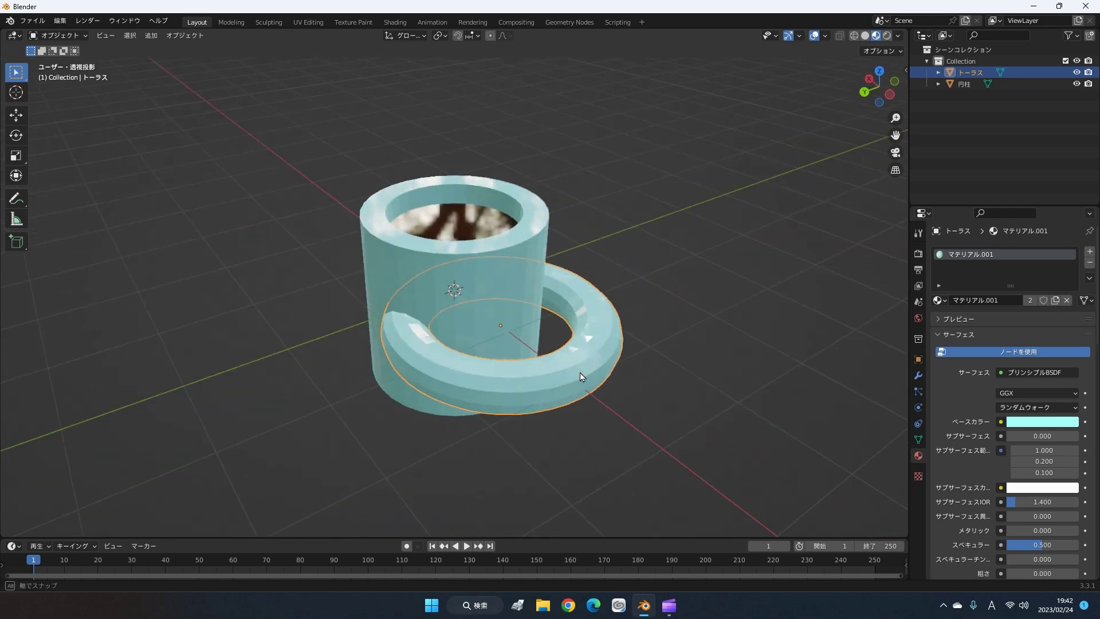
Step: Rotate the torus 90° about the X axis so it stands upright as a handle
{"action": "key", "text": "r"}
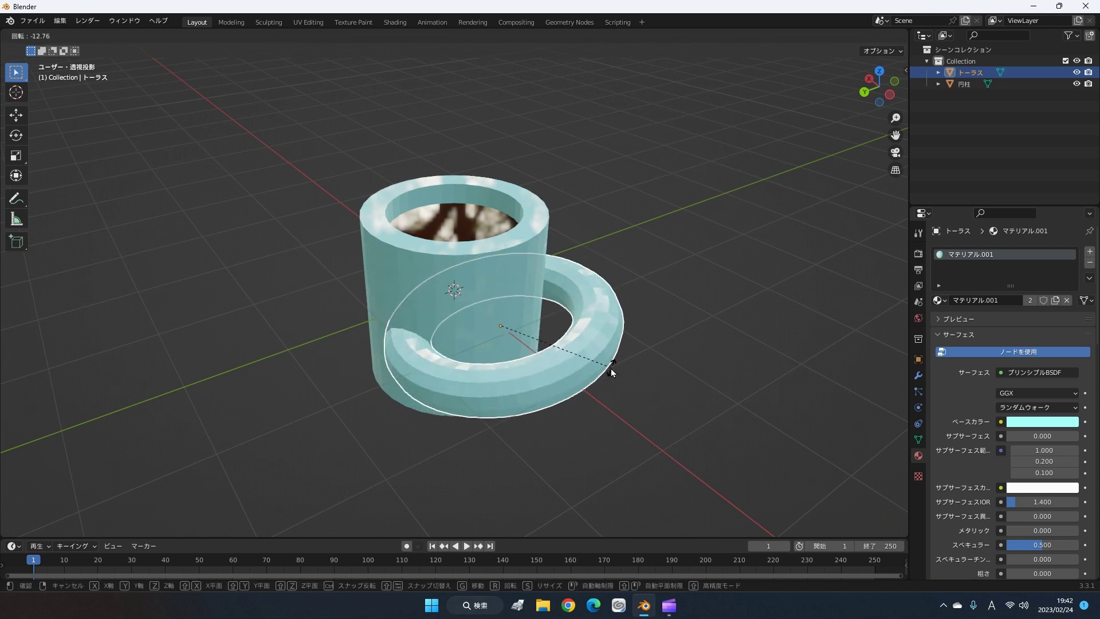
{"action": "key", "text": "x"}
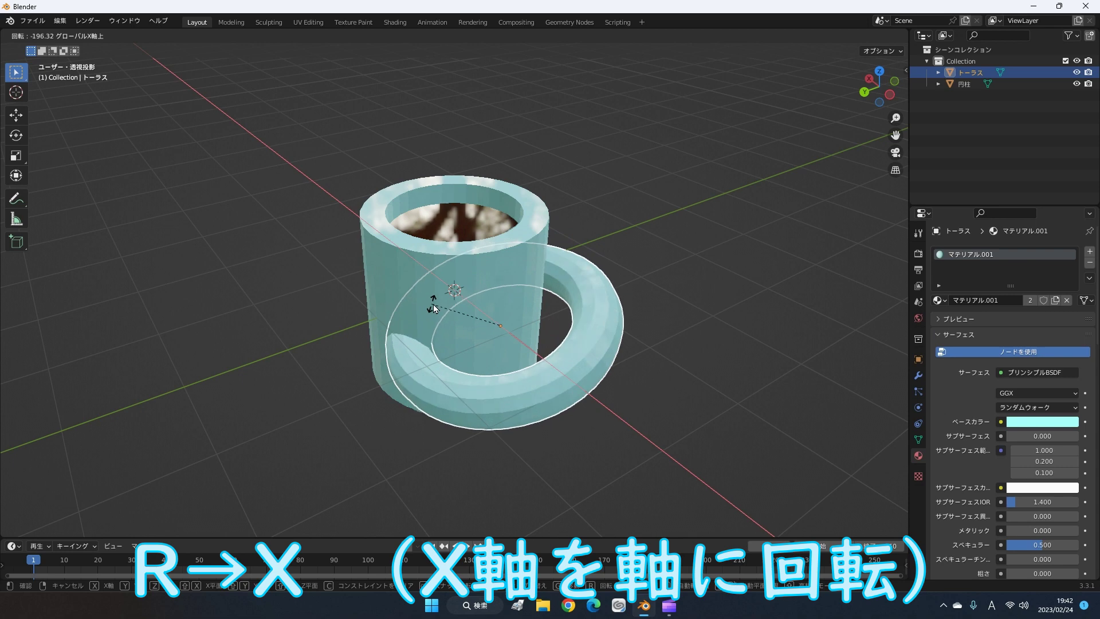
{"action": "type", "text": "90"}
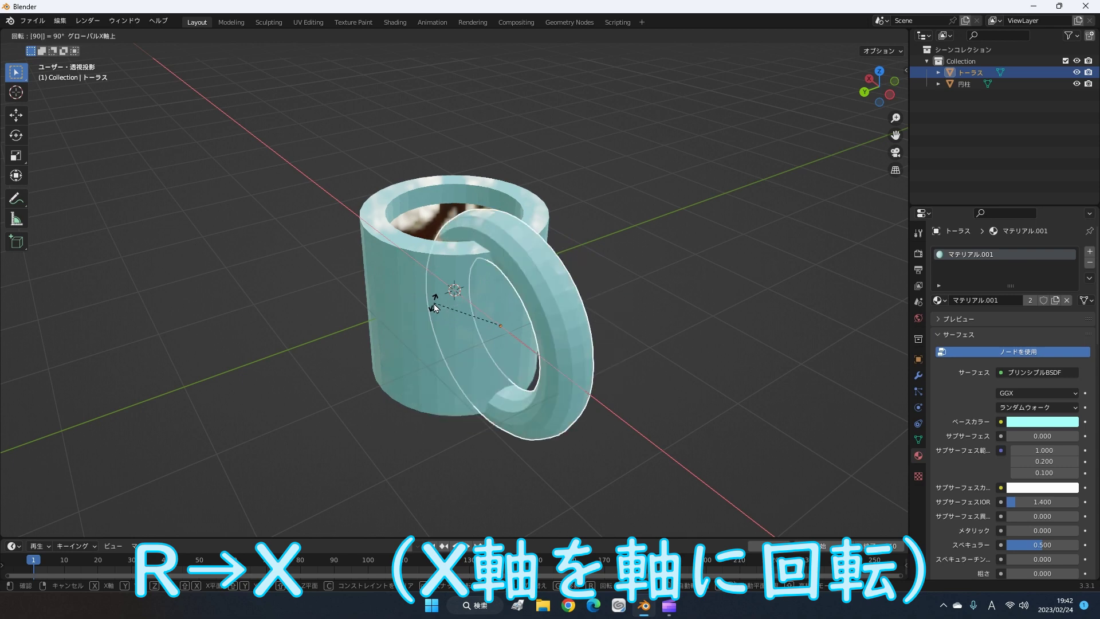
{"action": "key", "text": "Return"}
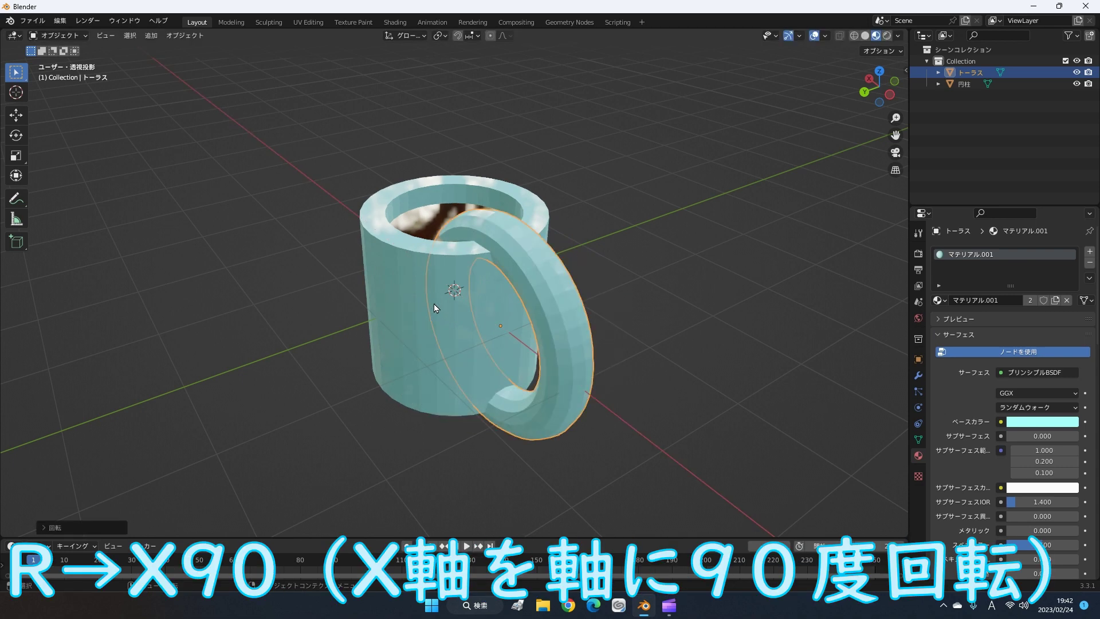
{"action": "mouse_move", "coordinate": [501, 414]}
{"action": "middle_mouse_down"}
{"action": "mouse_move", "coordinate": [582, 363]}
{"action": "mouse_move", "coordinate": [500, 379]}
{"action": "mouse_move", "coordinate": [442, 374]}
{"action": "mouse_move", "coordinate": [332, 449]}
{"action": "mouse_move", "coordinate": [393, 459]}
{"action": "mouse_move", "coordinate": [564, 384]}
{"action": "mouse_move", "coordinate": [517, 388]}
{"action": "mouse_move", "coordinate": [444, 362]}
{"action": "mouse_move", "coordinate": [418, 388]}
{"action": "mouse_move", "coordinate": [524, 375]}
{"action": "mouse_move", "coordinate": [579, 386]}
{"action": "middle_mouse_up"}
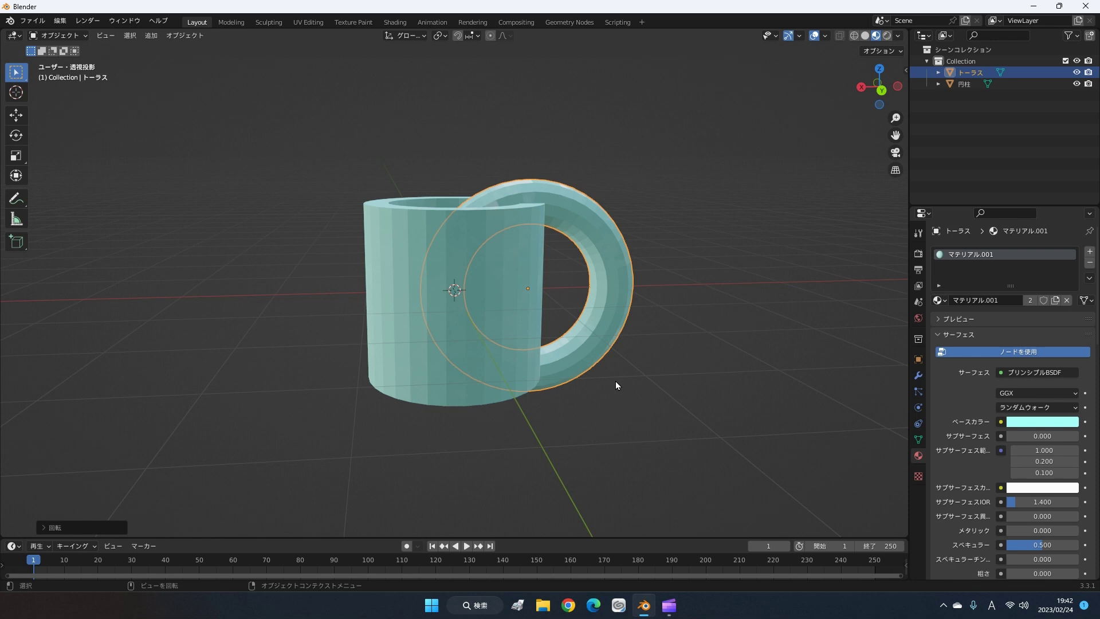
{"action": "mouse_move", "coordinate": [604, 374]}
{"action": "middle_mouse_down"}
{"action": "mouse_move", "coordinate": [587, 360]}
{"action": "mouse_move", "coordinate": [597, 363]}
{"action": "middle_mouse_up"}
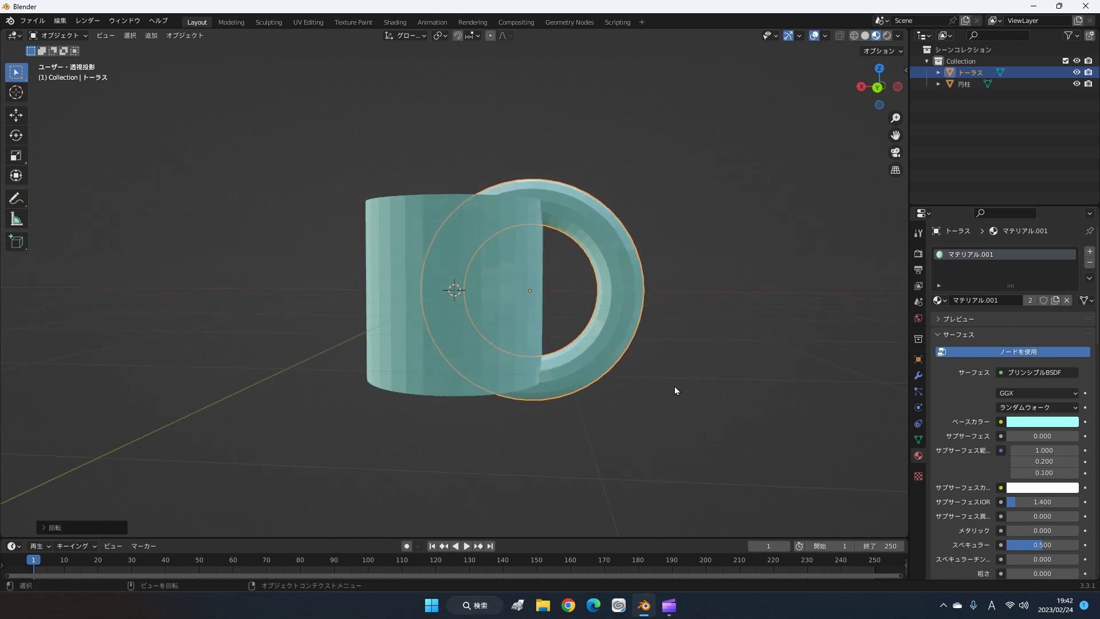
Step: Try shrinking the torus handle, then cancel and undo the scale
{"action": "middle_click_drag", "start_coordinate": [660, 384], "coordinate": [654, 415]}
{"action": "middle_click_drag", "start_coordinate": [654, 379], "coordinate": [669, 382]}
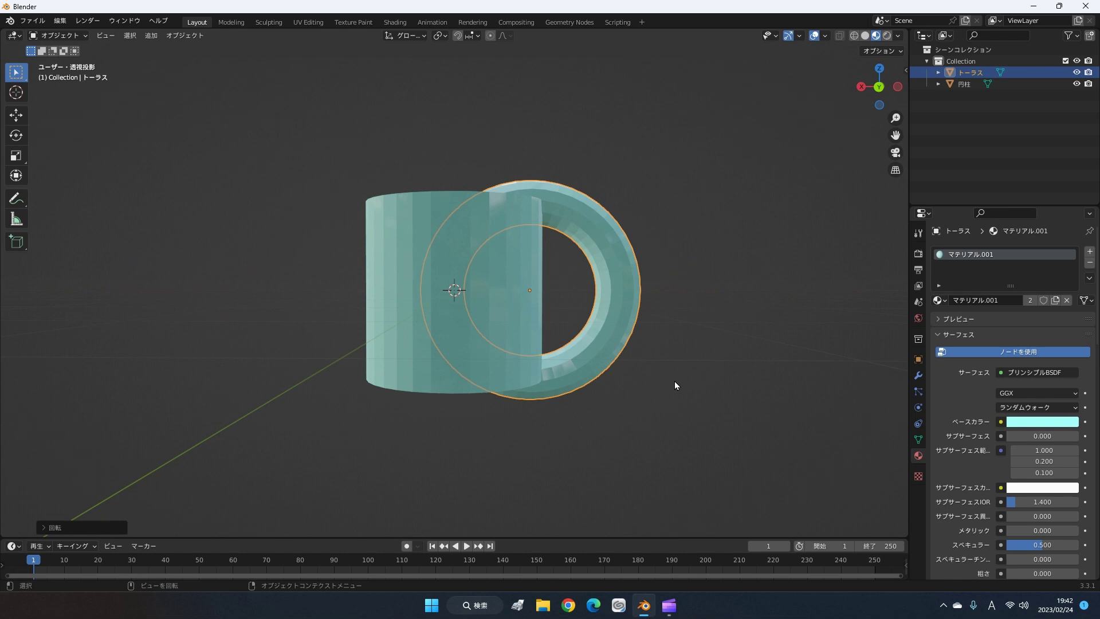
{"action": "key", "text": "s"}
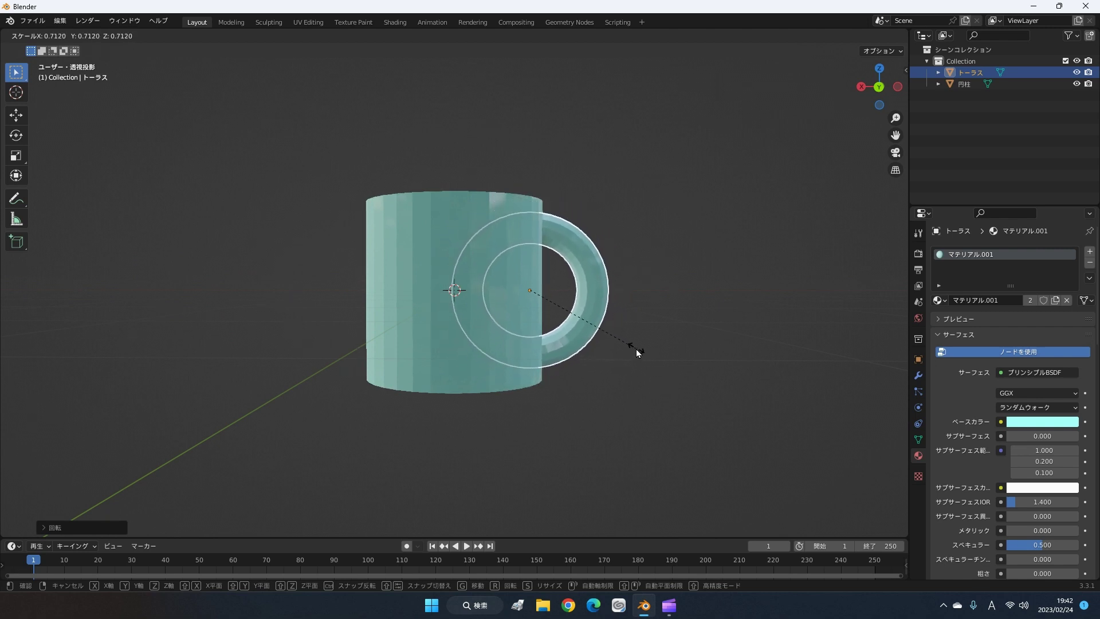
{"action": "key", "text": "Escape"}
{"action": "key", "text": "ctrl+z"}
{"action": "key", "text": "ctrl+z"}
Step: Lower the torus handle along the Z axis
{"action": "mouse_move", "coordinate": [654, 381]}
{"action": "middle_mouse_down"}
{"action": "mouse_move", "coordinate": [666, 375]}
{"action": "mouse_move", "coordinate": [619, 390]}
{"action": "mouse_move", "coordinate": [577, 367]}
{"action": "mouse_move", "coordinate": [522, 362]}
{"action": "mouse_move", "coordinate": [491, 375]}
{"action": "mouse_move", "coordinate": [438, 450]}
{"action": "mouse_move", "coordinate": [408, 189]}
{"action": "middle_mouse_up"}
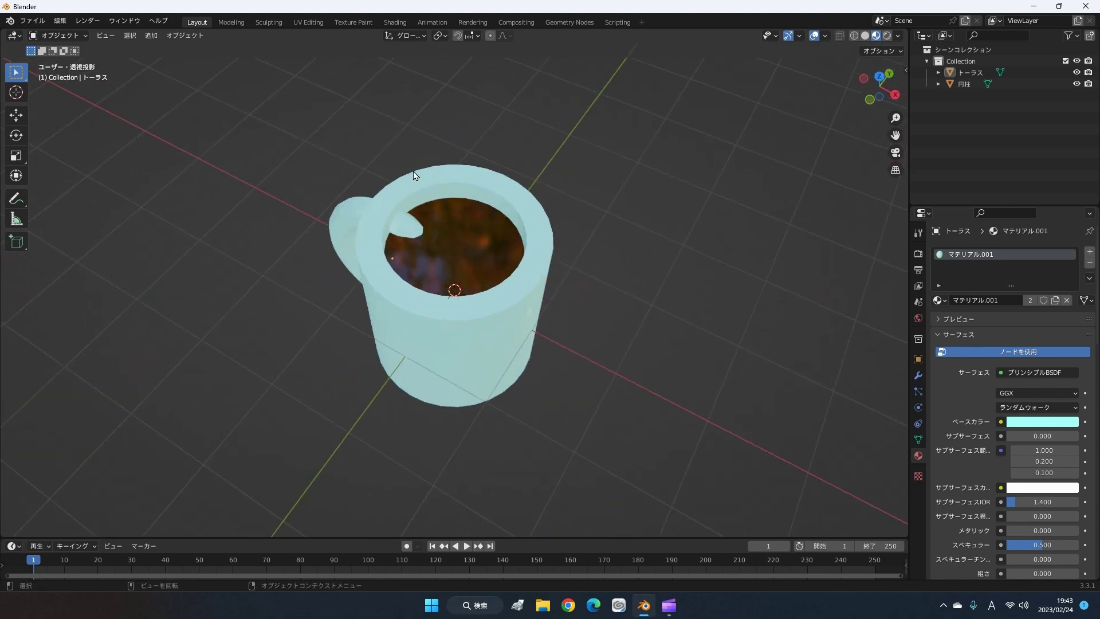
{"action": "mouse_move", "coordinate": [436, 313]}
{"action": "middle_mouse_down"}
{"action": "mouse_move", "coordinate": [523, 287]}
{"action": "mouse_move", "coordinate": [802, 318]}
{"action": "mouse_move", "coordinate": [716, 273]}
{"action": "middle_mouse_up"}
{"action": "left_click", "coordinate": [578, 222]}
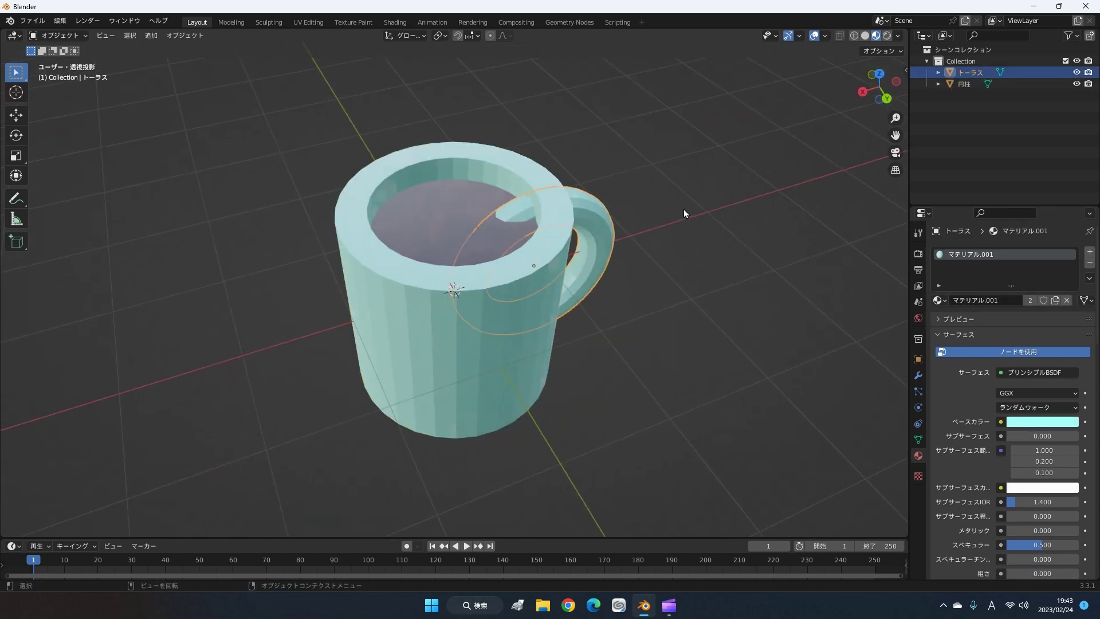
{"action": "key", "text": "g"}
{"action": "key", "text": "z"}
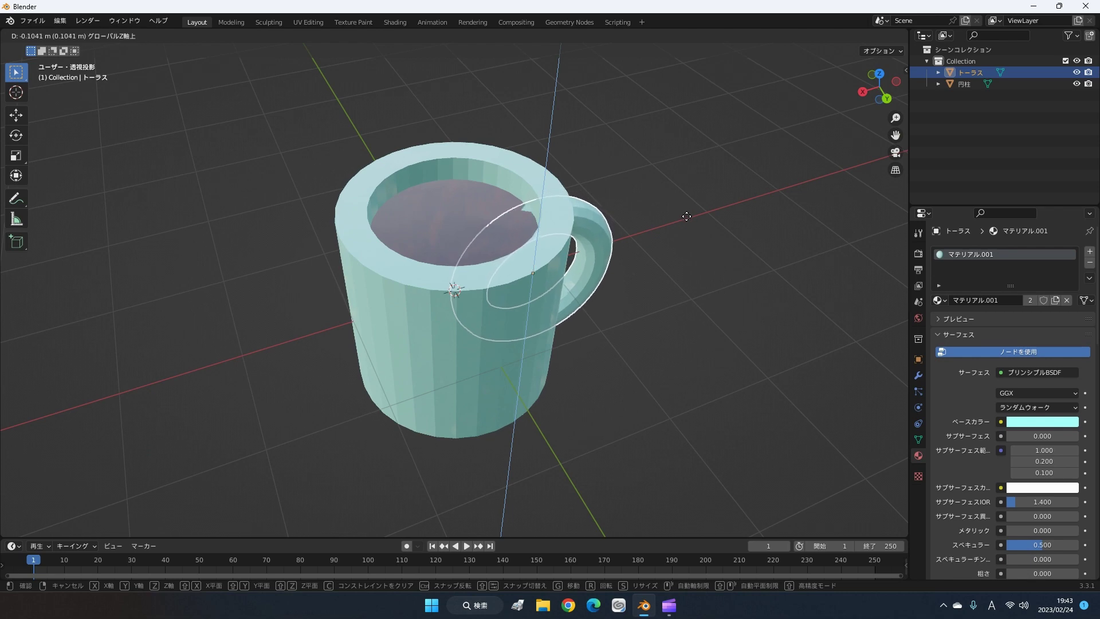
{"action": "left_click", "coordinate": [685, 267]}
{"action": "mouse_move", "coordinate": [685, 267]}
{"action": "middle_mouse_down"}
{"action": "mouse_move", "coordinate": [674, 182]}
{"action": "mouse_move", "coordinate": [614, 187]}
{"action": "mouse_move", "coordinate": [664, 191]}
{"action": "mouse_move", "coordinate": [663, 263]}
{"action": "mouse_move", "coordinate": [665, 205]}
{"action": "mouse_move", "coordinate": [706, 235]}
{"action": "mouse_move", "coordinate": [643, 160]}
{"action": "mouse_move", "coordinate": [607, 188]}
{"action": "mouse_move", "coordinate": [681, 269]}
{"action": "middle_mouse_up"}
{"action": "left_click", "coordinate": [705, 235]}
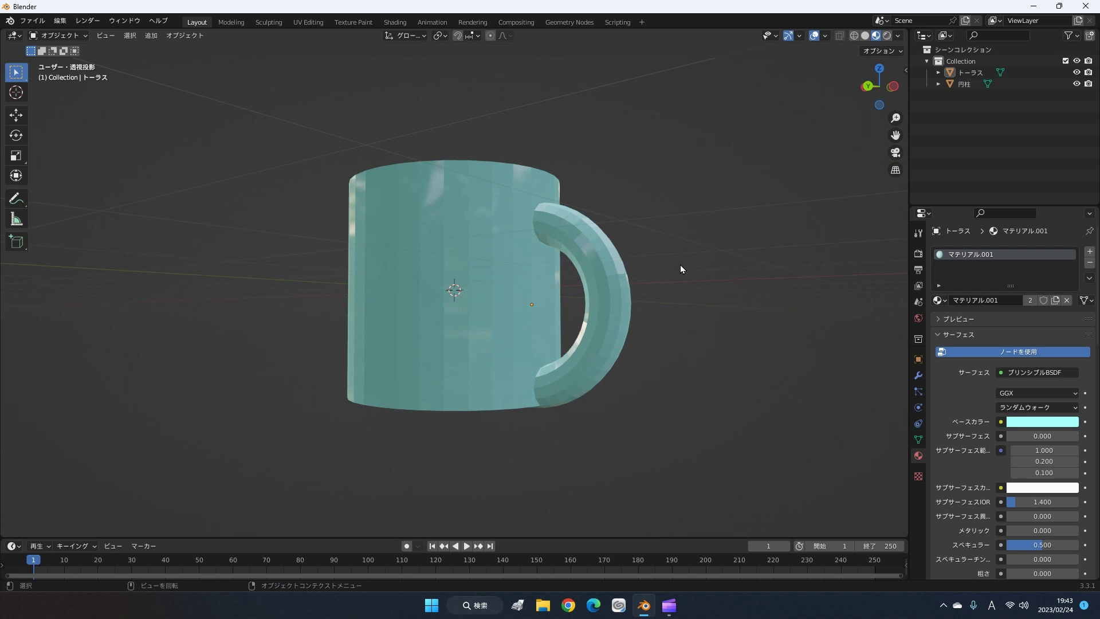
Step: Scale the torus handle down slightly
{"action": "left_click", "coordinate": [614, 327]}
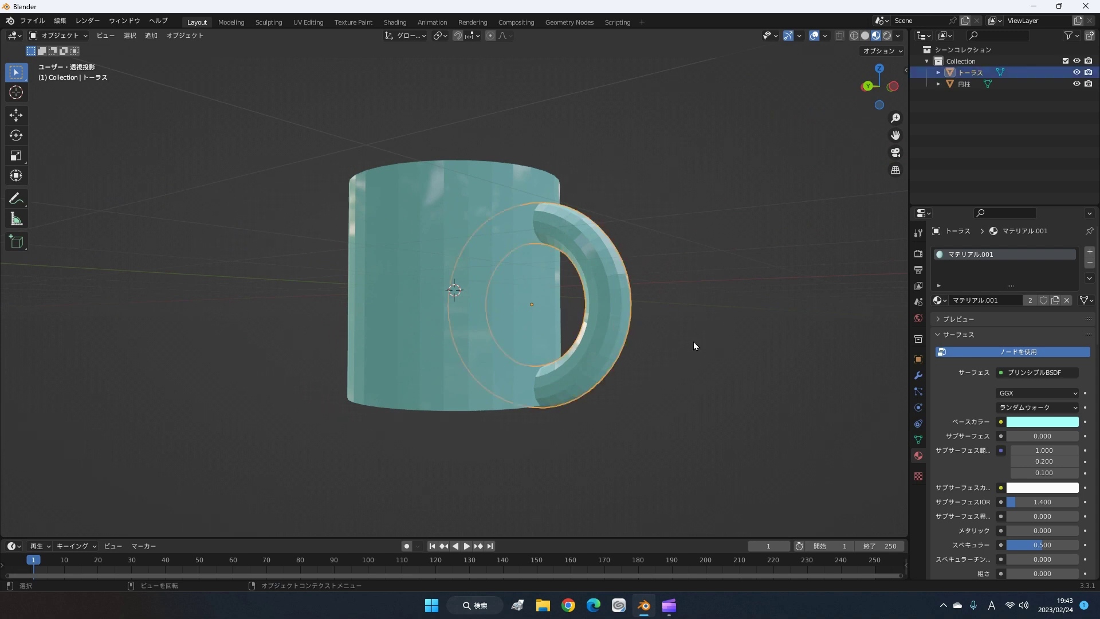
{"action": "key", "text": "s"}
{"action": "left_click", "coordinate": [681, 336]}
{"action": "mouse_move", "coordinate": [679, 334]}
{"action": "middle_mouse_down"}
{"action": "mouse_move", "coordinate": [745, 302]}
{"action": "mouse_move", "coordinate": [767, 257]}
{"action": "mouse_move", "coordinate": [746, 307]}
{"action": "mouse_move", "coordinate": [582, 331]}
{"action": "mouse_move", "coordinate": [508, 315]}
{"action": "mouse_move", "coordinate": [461, 366]}
{"action": "mouse_move", "coordinate": [504, 433]}
{"action": "mouse_move", "coordinate": [619, 437]}
{"action": "mouse_move", "coordinate": [717, 373]}
{"action": "mouse_move", "coordinate": [756, 388]}
{"action": "mouse_move", "coordinate": [707, 314]}
{"action": "mouse_move", "coordinate": [717, 354]}
{"action": "mouse_move", "coordinate": [614, 317]}
{"action": "middle_mouse_up"}
{"action": "left_click", "coordinate": [763, 260]}
Step: Move the handle to a new position against the cup's side
{"action": "left_click", "coordinate": [614, 317]}
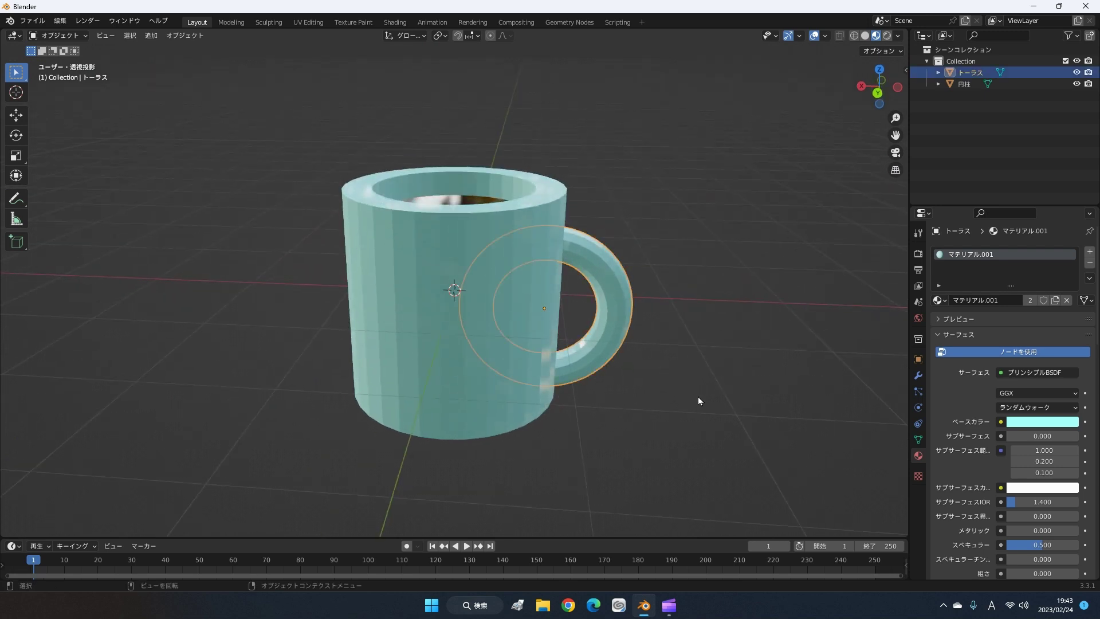
{"action": "key", "text": "g"}
{"action": "left_click", "coordinate": [696, 390]}
{"action": "mouse_move", "coordinate": [697, 390]}
{"action": "middle_mouse_down"}
{"action": "mouse_move", "coordinate": [654, 336]}
{"action": "mouse_move", "coordinate": [729, 285]}
{"action": "mouse_move", "coordinate": [677, 362]}
{"action": "mouse_move", "coordinate": [560, 351]}
{"action": "mouse_move", "coordinate": [531, 307]}
{"action": "mouse_move", "coordinate": [435, 349]}
{"action": "mouse_move", "coordinate": [730, 336]}
{"action": "mouse_move", "coordinate": [757, 369]}
{"action": "mouse_move", "coordinate": [755, 399]}
{"action": "mouse_move", "coordinate": [738, 311]}
{"action": "mouse_move", "coordinate": [735, 337]}
{"action": "middle_mouse_up"}
{"action": "left_click", "coordinate": [706, 305]}
{"action": "scroll", "coordinate": [733, 337], "scroll_direction": "down", "scroll_amount": 3}
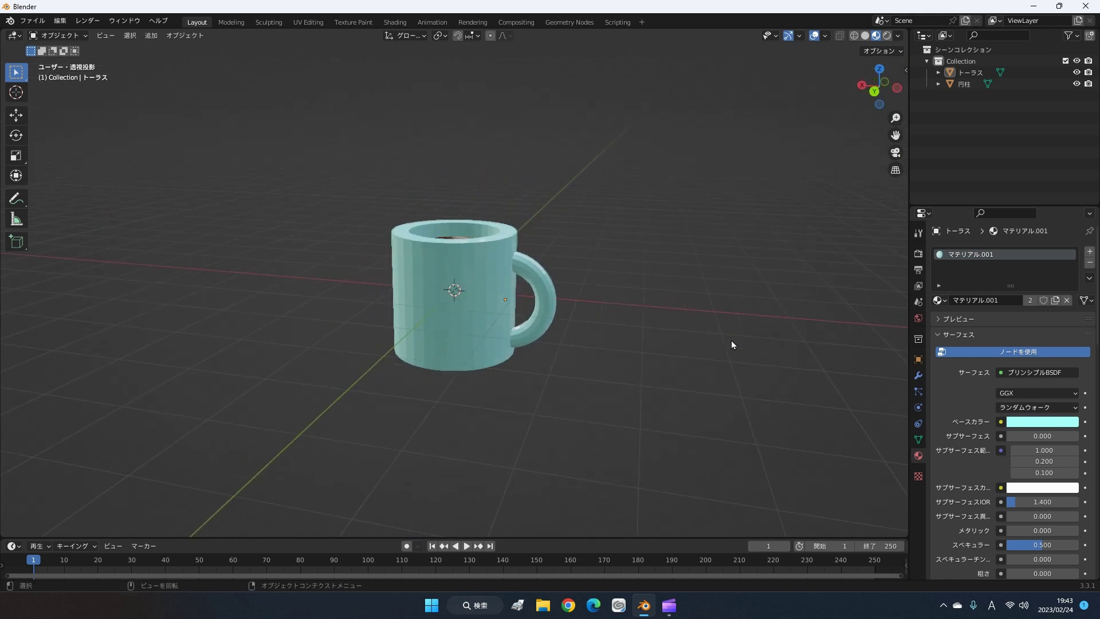
Step: Try raising the handle along Z above the cup, then undo it
{"action": "left_click", "coordinate": [554, 309]}
{"action": "key", "text": "g"}
{"action": "right_click", "coordinate": [878, 355]}
{"action": "middle_click_drag", "start_coordinate": [867, 358], "coordinate": [795, 362]}
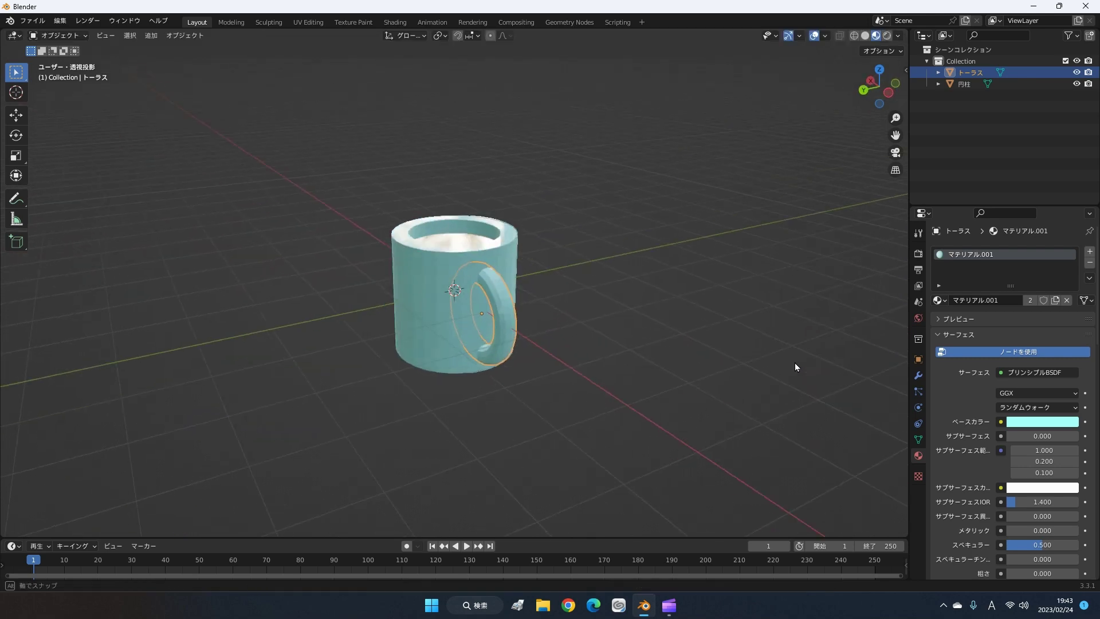
{"action": "key", "text": "g"}
{"action": "key", "text": "z"}
{"action": "left_click", "coordinate": [809, 185]}
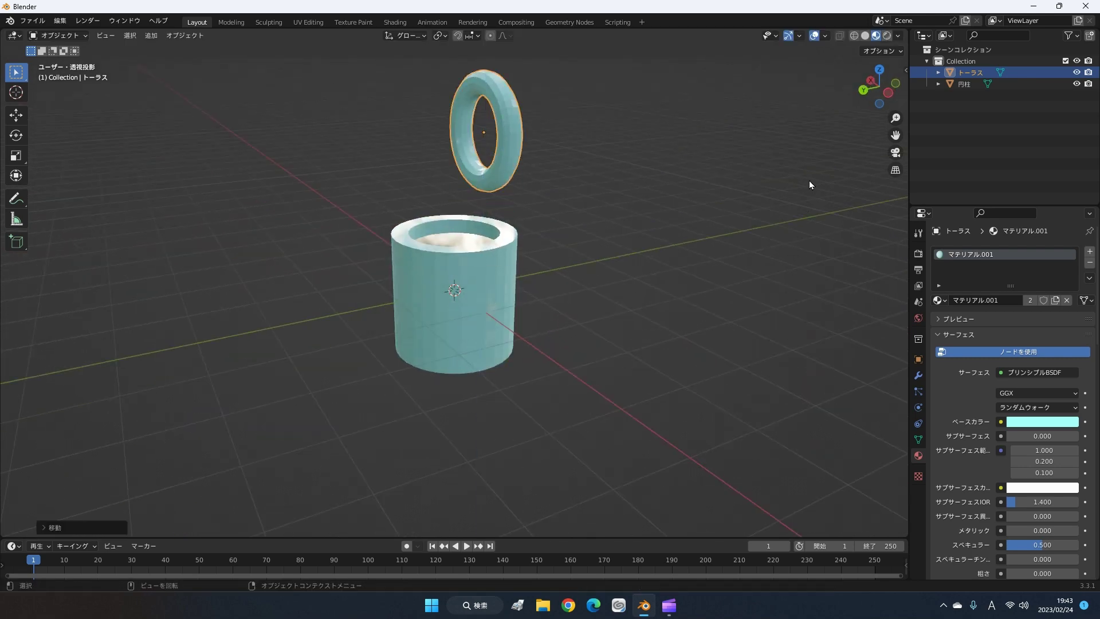
{"action": "key", "text": "ctrl+z"}
Step: Lift the handle straight up along the Z axis
{"action": "middle_click_drag", "start_coordinate": [434, 304], "coordinate": [548, 283]}
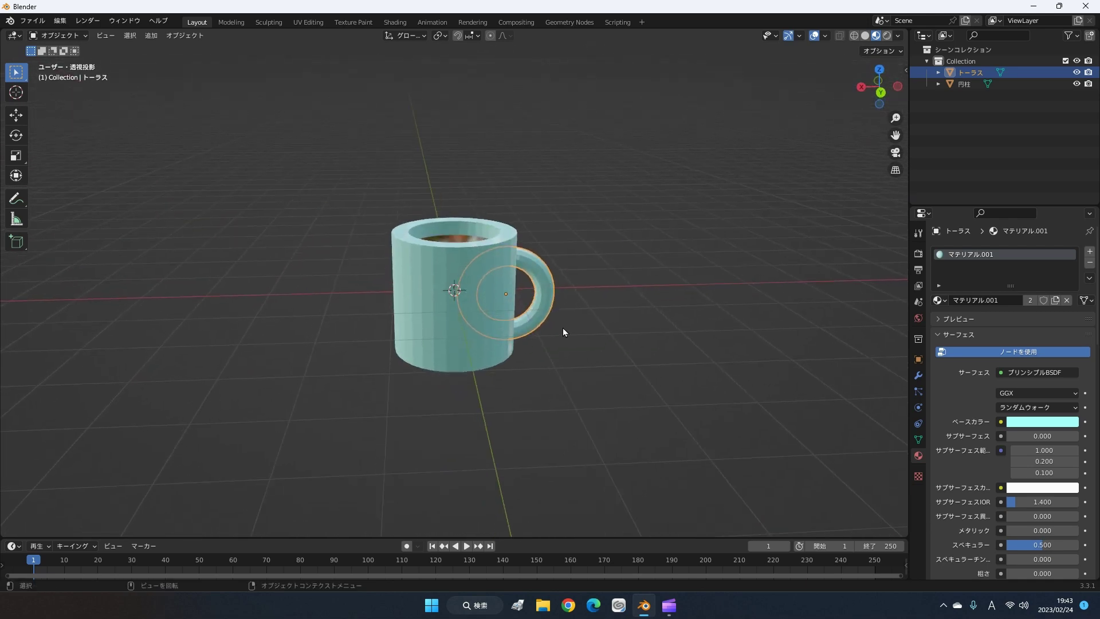
{"action": "scroll", "coordinate": [563, 328], "scroll_direction": "up", "scroll_amount": 1}
{"action": "scroll", "coordinate": [572, 309], "scroll_direction": "down", "scroll_amount": 2}
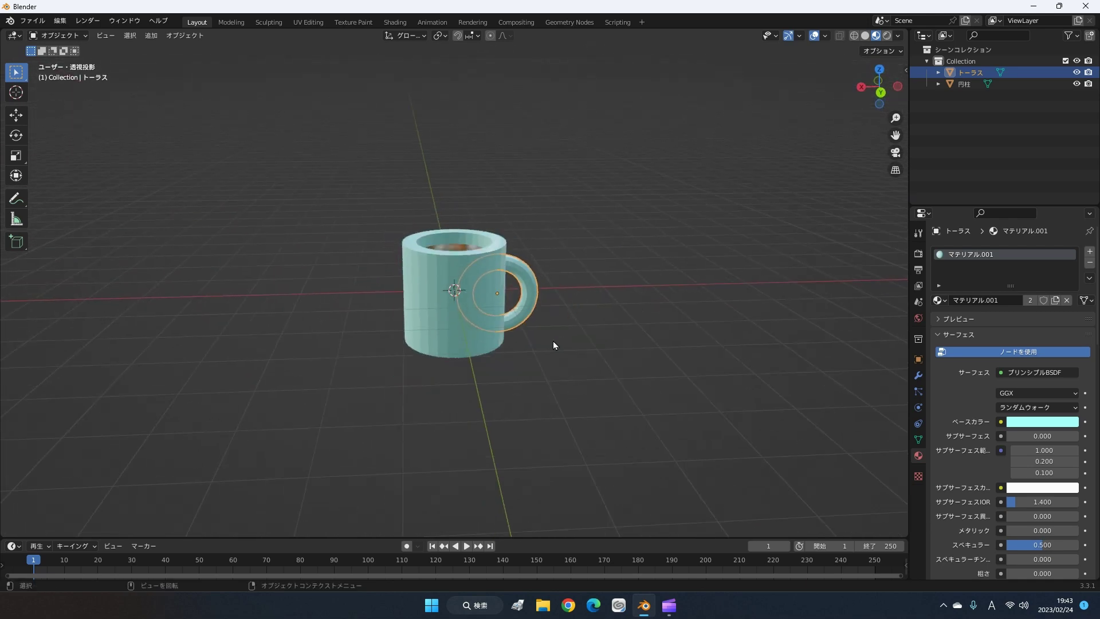
{"action": "key", "text": "g"}
{"action": "key", "text": "z"}
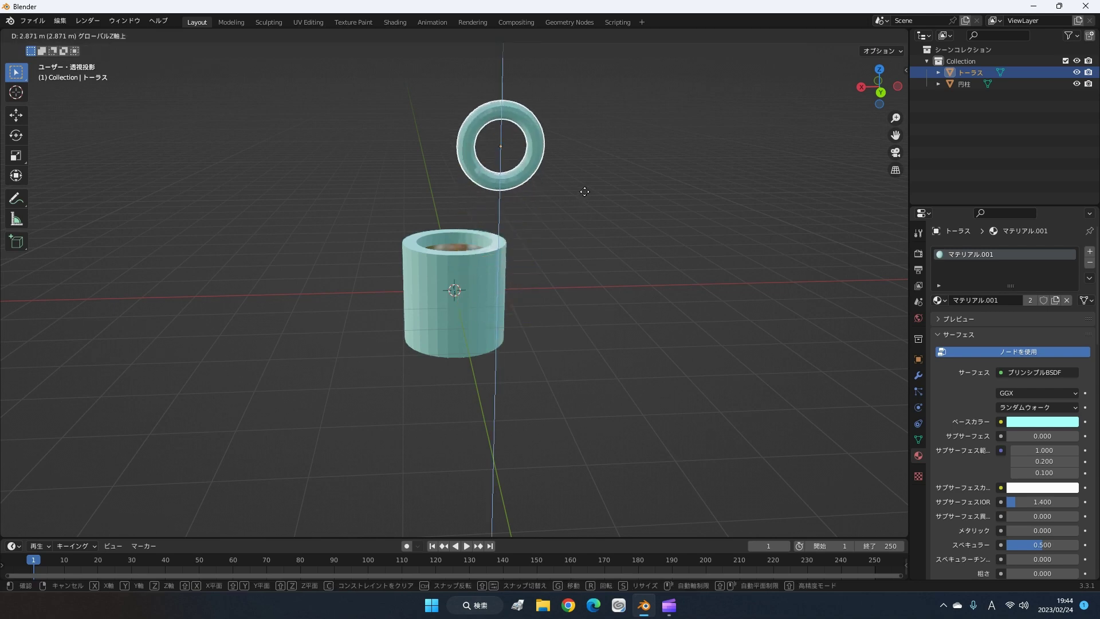
{"action": "left_click", "coordinate": [584, 192]}
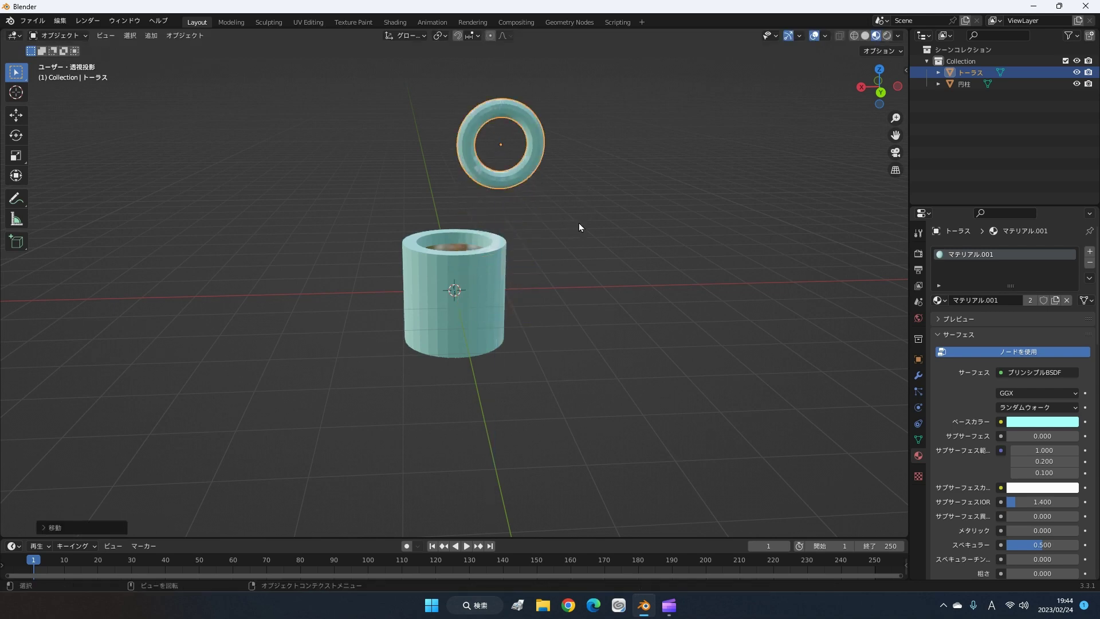
{"action": "middle_click_drag", "start_coordinate": [582, 211], "coordinate": [560, 191]}
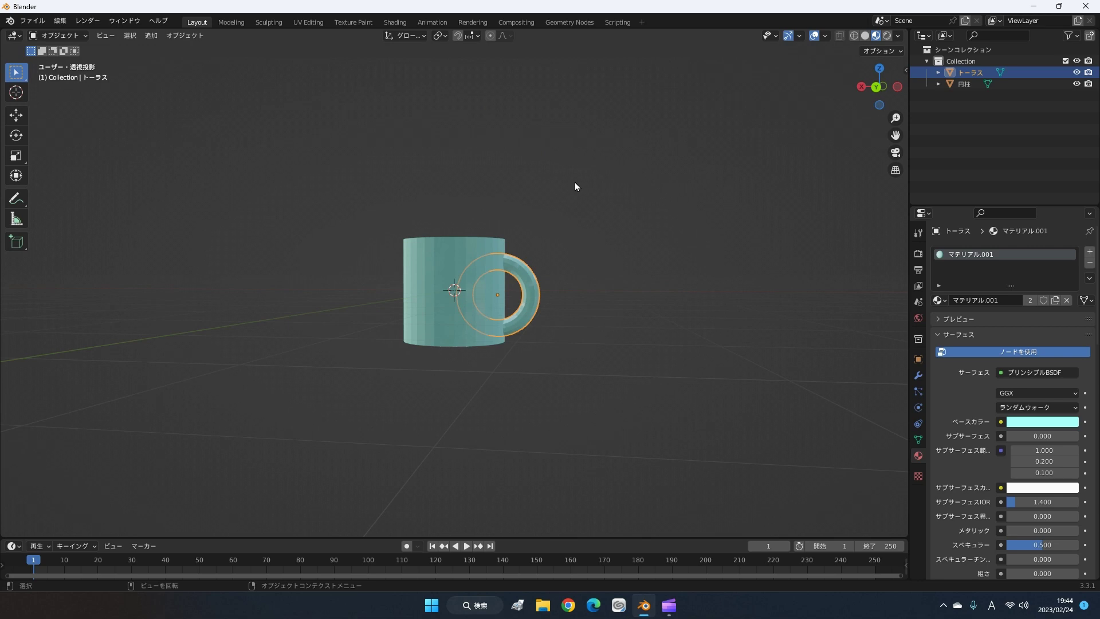
Step: Inspect the mug from above, then reselect the torus handle
{"action": "left_click", "coordinate": [575, 182]}
{"action": "mouse_move", "coordinate": [575, 182]}
{"action": "middle_mouse_down"}
{"action": "mouse_move", "coordinate": [573, 356]}
{"action": "mouse_move", "coordinate": [631, 160]}
{"action": "mouse_move", "coordinate": [577, 213]}
{"action": "mouse_move", "coordinate": [544, 213]}
{"action": "middle_mouse_up"}
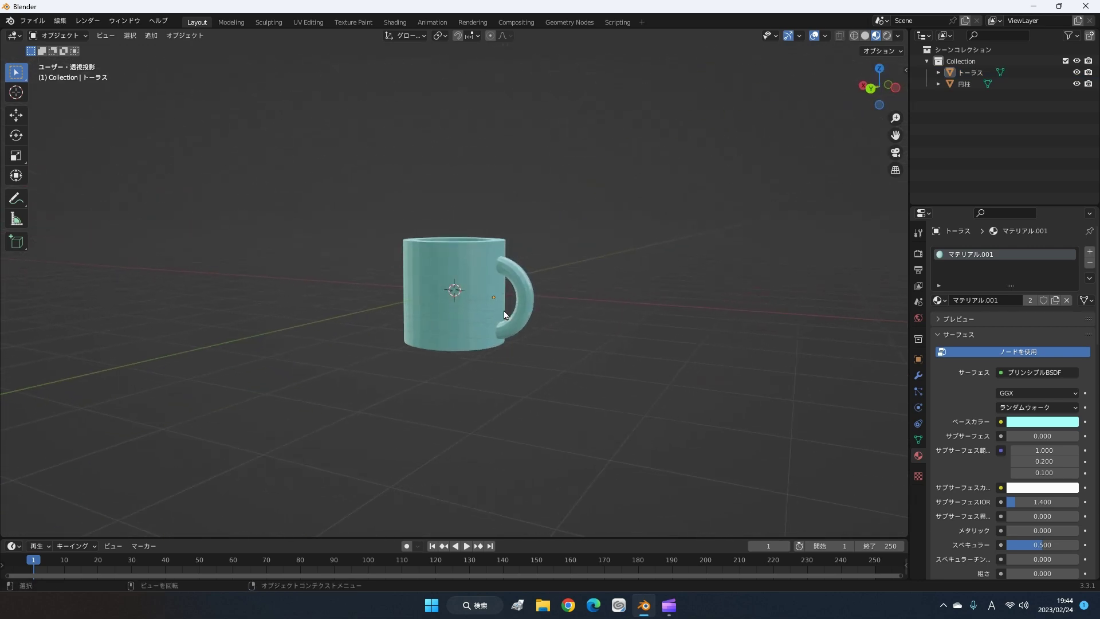
{"action": "mouse_move", "coordinate": [549, 318]}
{"action": "middle_mouse_down"}
{"action": "mouse_move", "coordinate": [569, 353]}
{"action": "mouse_move", "coordinate": [550, 424]}
{"action": "mouse_move", "coordinate": [643, 335]}
{"action": "middle_mouse_up"}
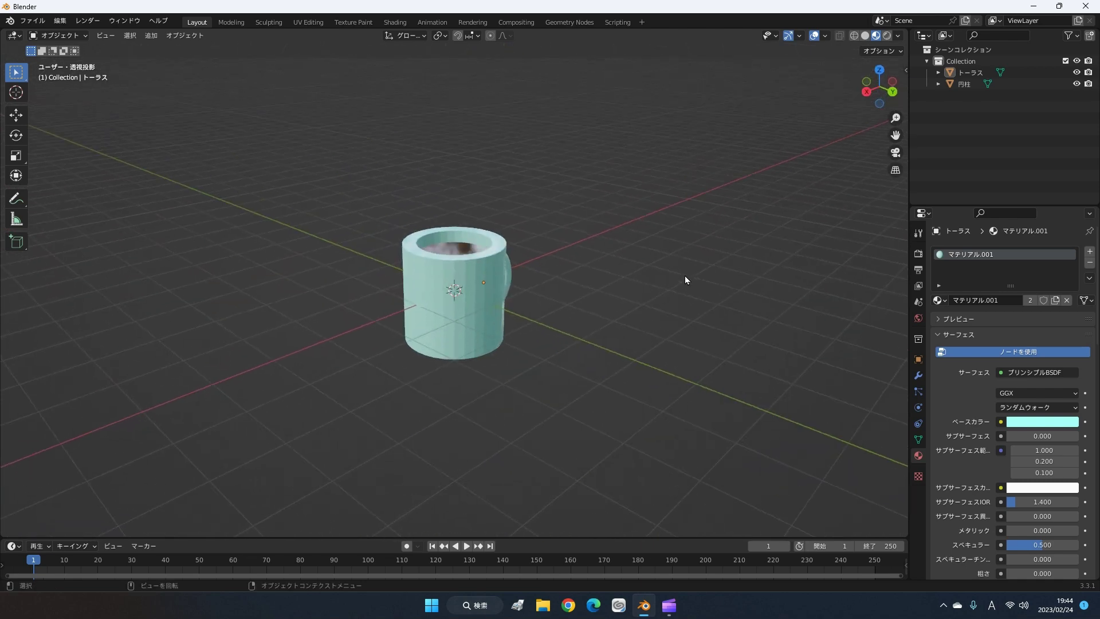
{"action": "mouse_move", "coordinate": [713, 195]}
{"action": "middle_mouse_down"}
{"action": "mouse_move", "coordinate": [564, 259]}
{"action": "mouse_move", "coordinate": [613, 190]}
{"action": "mouse_move", "coordinate": [638, 296]}
{"action": "mouse_move", "coordinate": [659, 184]}
{"action": "mouse_move", "coordinate": [653, 223]}
{"action": "middle_mouse_up"}
{"action": "scroll", "coordinate": [483, 291], "scroll_direction": "up", "scroll_amount": 2}
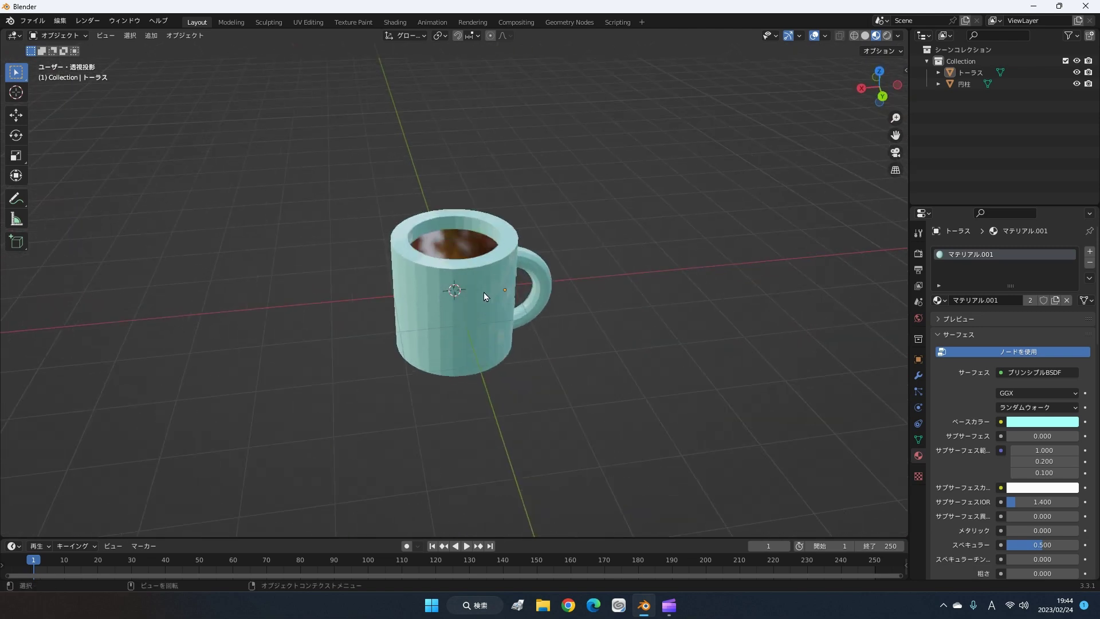
{"action": "scroll", "coordinate": [483, 291], "scroll_direction": "up", "scroll_amount": 1}
{"action": "left_click", "coordinate": [504, 272]}
{"action": "left_click", "coordinate": [579, 244]}
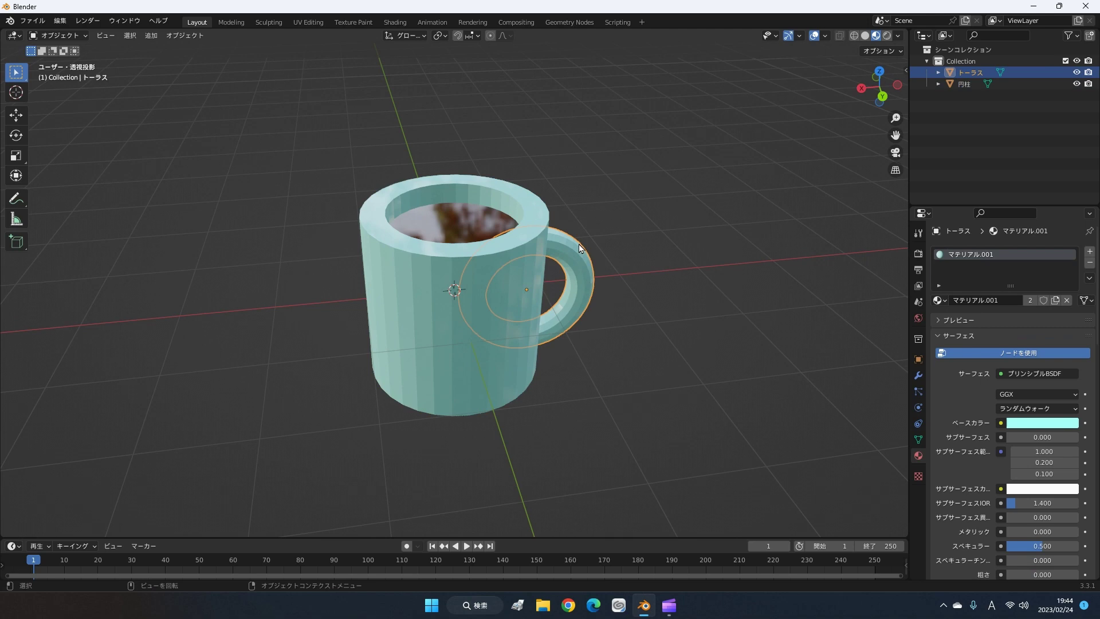
Step: Drop the shared mug material's base colour saturation to 0, turning cup and handle white
{"action": "left_click", "coordinate": [1027, 423]}
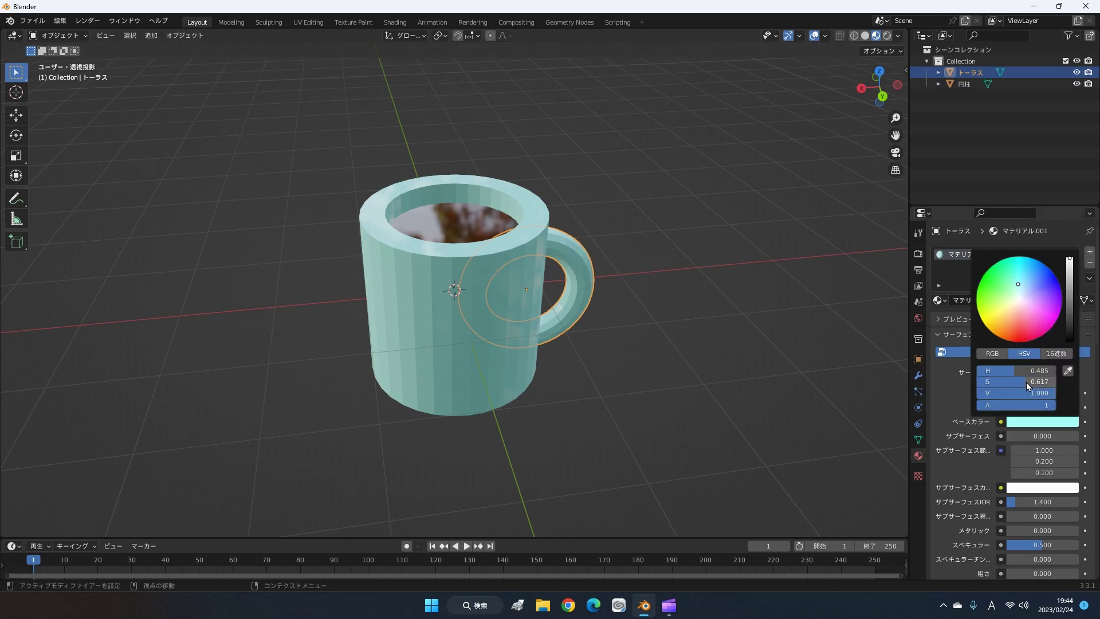
{"action": "left_click_drag", "start_coordinate": [1026, 383], "coordinate": [854, 394]}
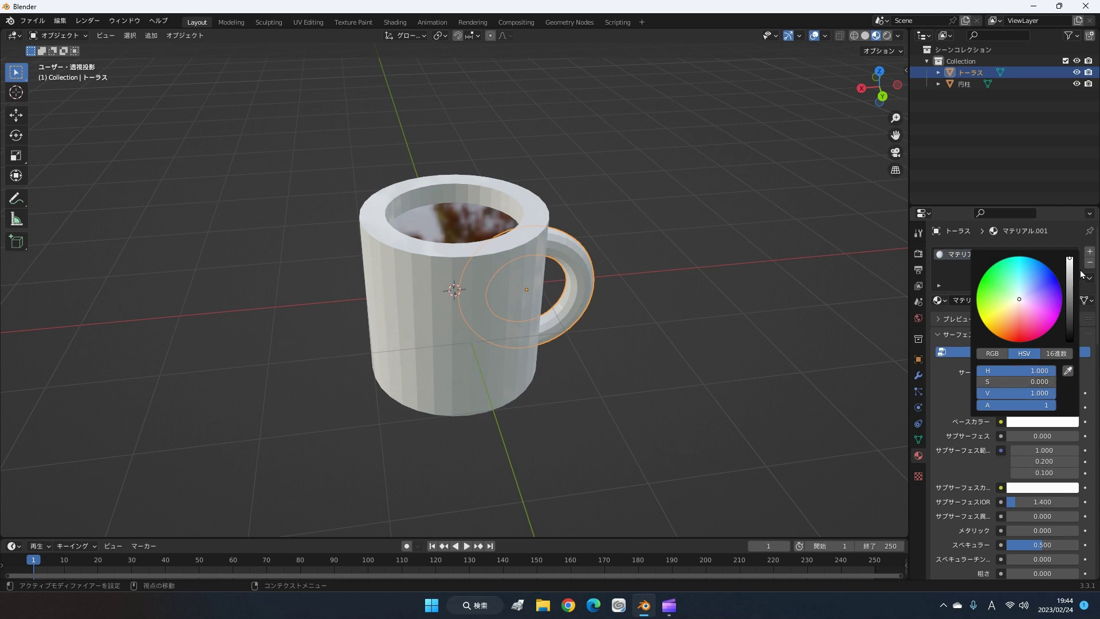
{"action": "left_click", "coordinate": [744, 338]}
{"action": "mouse_move", "coordinate": [745, 338]}
{"action": "middle_mouse_down"}
{"action": "mouse_move", "coordinate": [723, 306]}
{"action": "mouse_move", "coordinate": [735, 277]}
{"action": "mouse_move", "coordinate": [613, 276]}
{"action": "mouse_move", "coordinate": [520, 344]}
{"action": "mouse_move", "coordinate": [432, 364]}
{"action": "mouse_move", "coordinate": [481, 300]}
{"action": "mouse_move", "coordinate": [569, 268]}
{"action": "mouse_move", "coordinate": [626, 269]}
{"action": "mouse_move", "coordinate": [645, 307]}
{"action": "mouse_move", "coordinate": [641, 353]}
{"action": "mouse_move", "coordinate": [685, 344]}
{"action": "mouse_move", "coordinate": [653, 386]}
{"action": "mouse_move", "coordinate": [609, 393]}
{"action": "mouse_move", "coordinate": [577, 370]}
{"action": "mouse_move", "coordinate": [599, 346]}
{"action": "mouse_move", "coordinate": [651, 353]}
{"action": "mouse_move", "coordinate": [627, 326]}
{"action": "middle_mouse_up"}
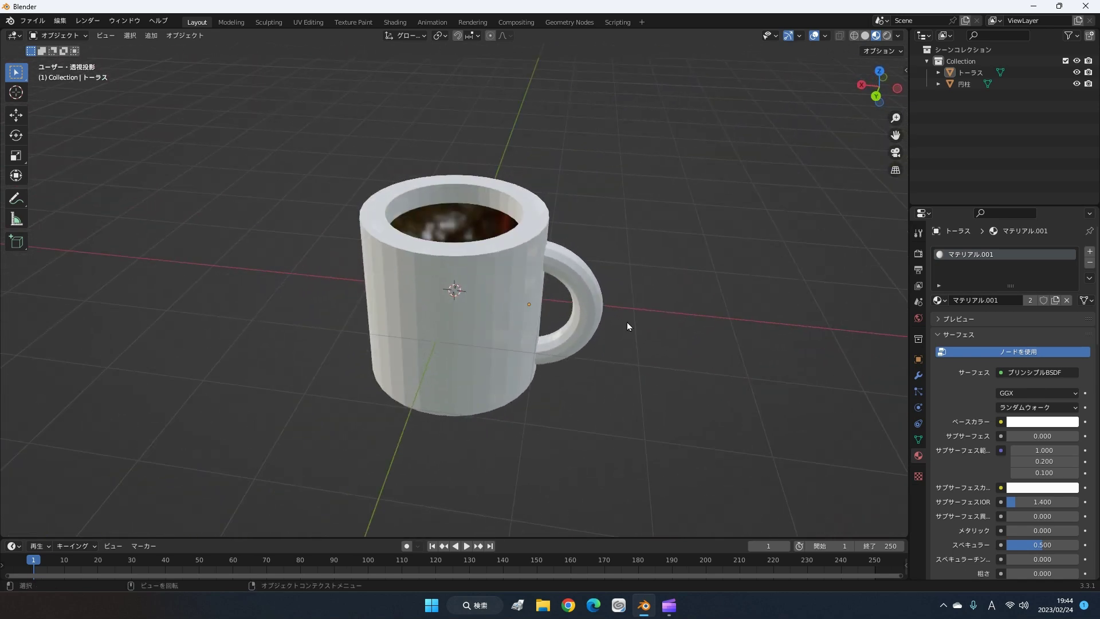
{"action": "scroll", "coordinate": [463, 236], "scroll_direction": "up", "scroll_amount": 2}
Step: Zoom and orbit until the mug handle shows, then enter Edit Mode
{"action": "scroll", "coordinate": [305, 263], "scroll_direction": "up", "scroll_amount": 2}
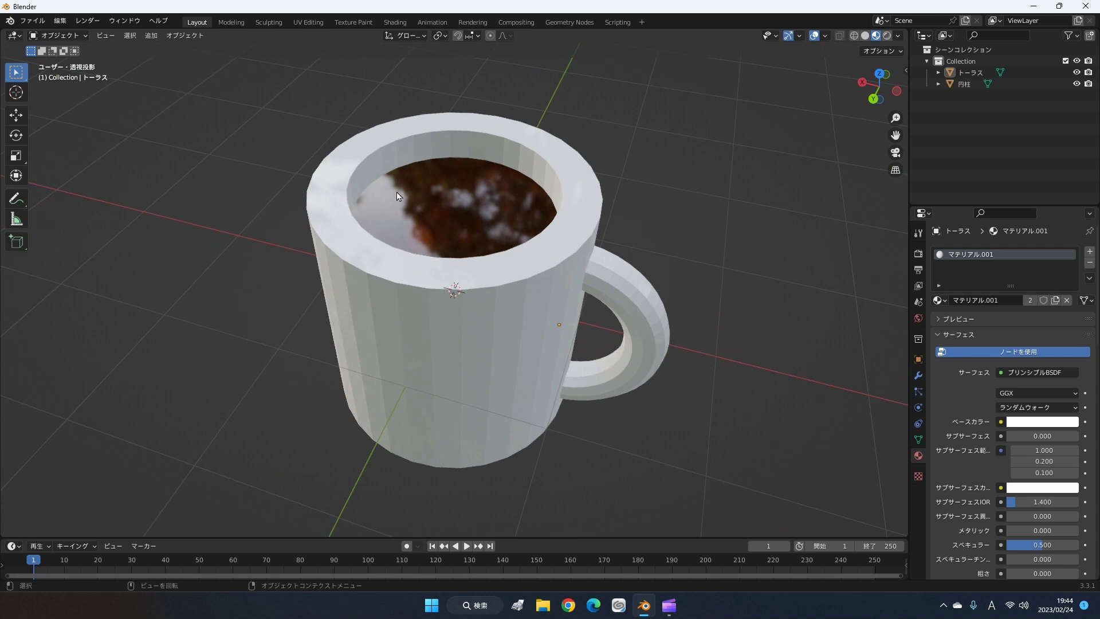
{"action": "mouse_move", "coordinate": [503, 218]}
{"action": "middle_mouse_down"}
{"action": "mouse_move", "coordinate": [452, 221]}
{"action": "mouse_move", "coordinate": [493, 206]}
{"action": "mouse_move", "coordinate": [564, 235]}
{"action": "mouse_move", "coordinate": [575, 277]}
{"action": "mouse_move", "coordinate": [593, 242]}
{"action": "mouse_move", "coordinate": [575, 247]}
{"action": "middle_mouse_up"}
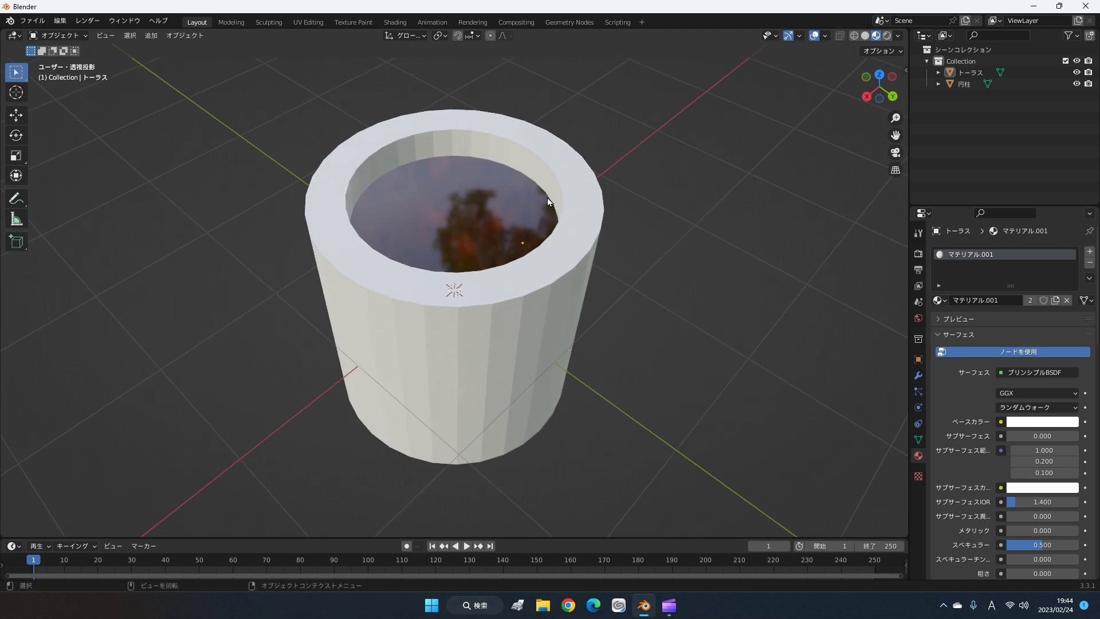
{"action": "scroll", "coordinate": [547, 199], "scroll_direction": "up", "scroll_amount": 3}
{"action": "scroll", "coordinate": [547, 199], "scroll_direction": "down", "scroll_amount": 2}
{"action": "scroll", "coordinate": [548, 199], "scroll_direction": "down", "scroll_amount": 1}
{"action": "scroll", "coordinate": [556, 185], "scroll_direction": "down", "scroll_amount": 3}
{"action": "scroll", "coordinate": [556, 184], "scroll_direction": "up", "scroll_amount": 3}
{"action": "middle_click_drag", "start_coordinate": [556, 184], "coordinate": [494, 181]}
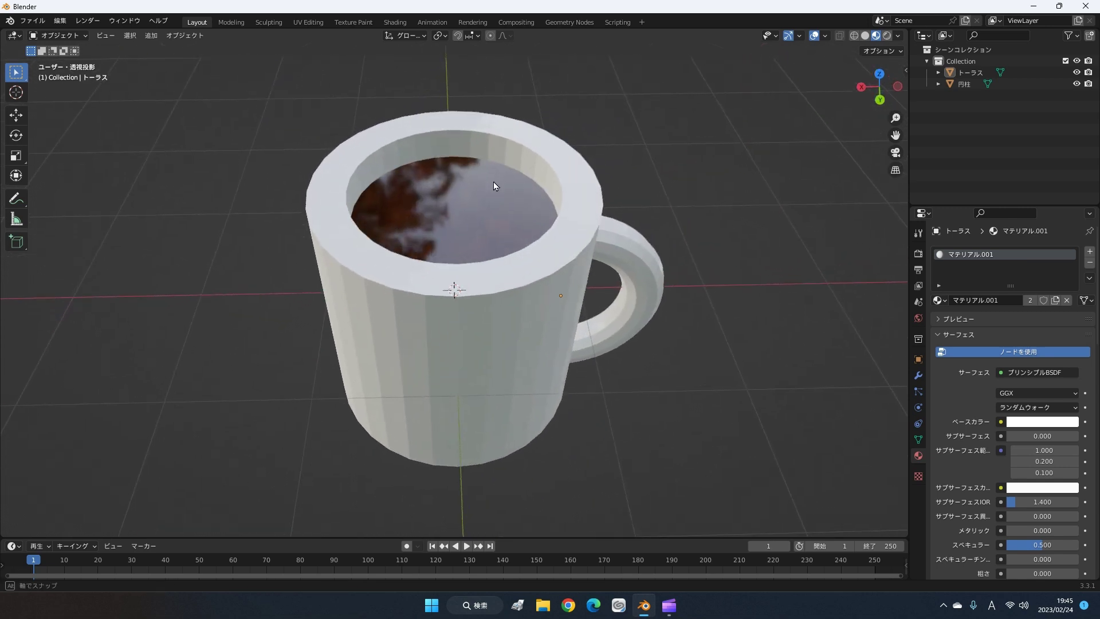
{"action": "key", "text": "Tab"}
Step: Edit the cup cylinder, select the inner rim edge loop, and cancel a scale
{"action": "key", "text": "Tab"}
{"action": "left_click", "coordinate": [541, 154]}
{"action": "key", "text": "Tab"}
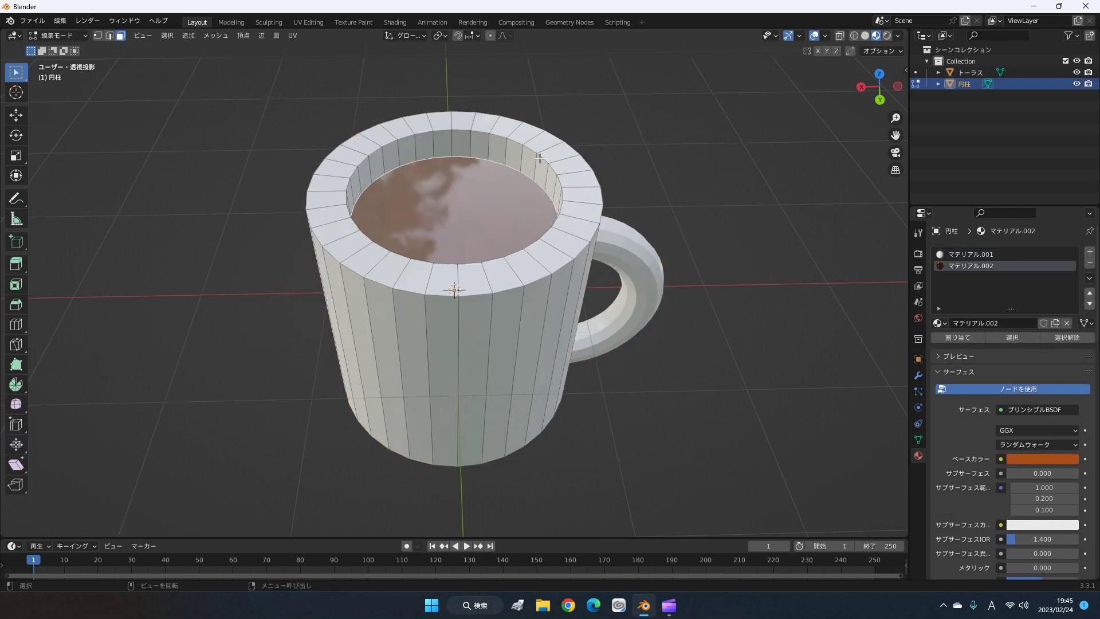
{"action": "left_click", "coordinate": [540, 158]}
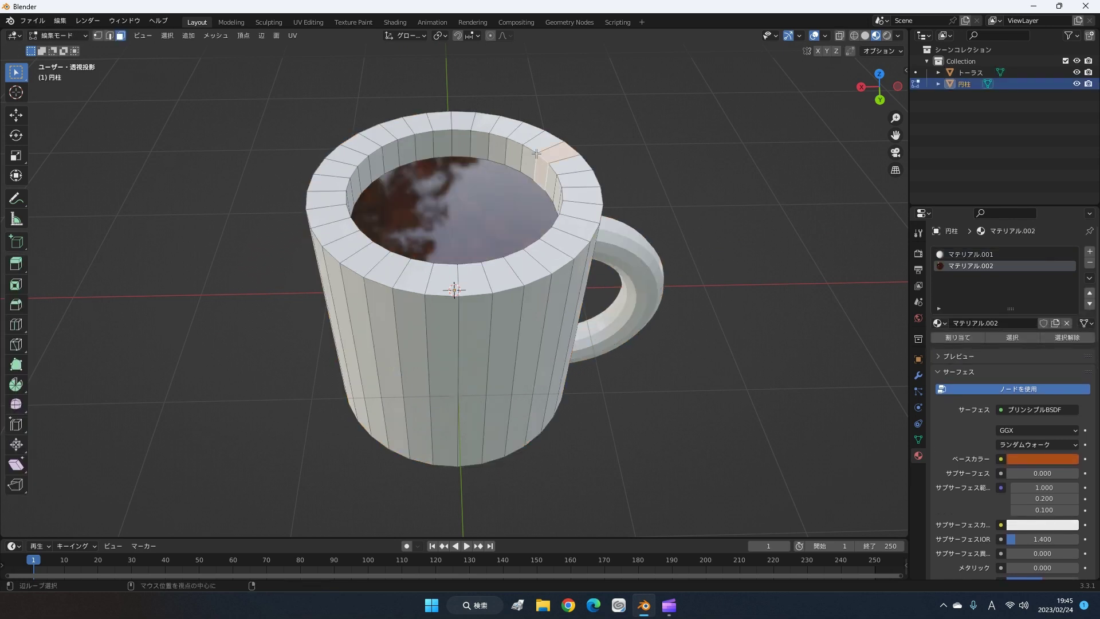
{"action": "key", "text": "2"}
{"action": "left_click", "coordinate": [535, 151], "text": "alt"}
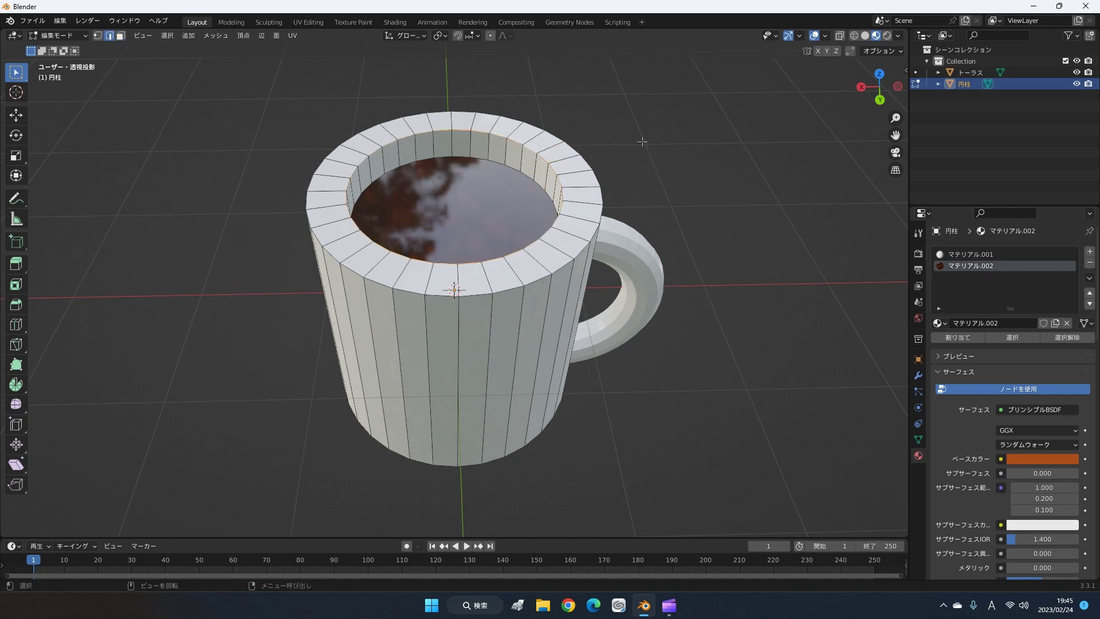
{"action": "key", "text": "s"}
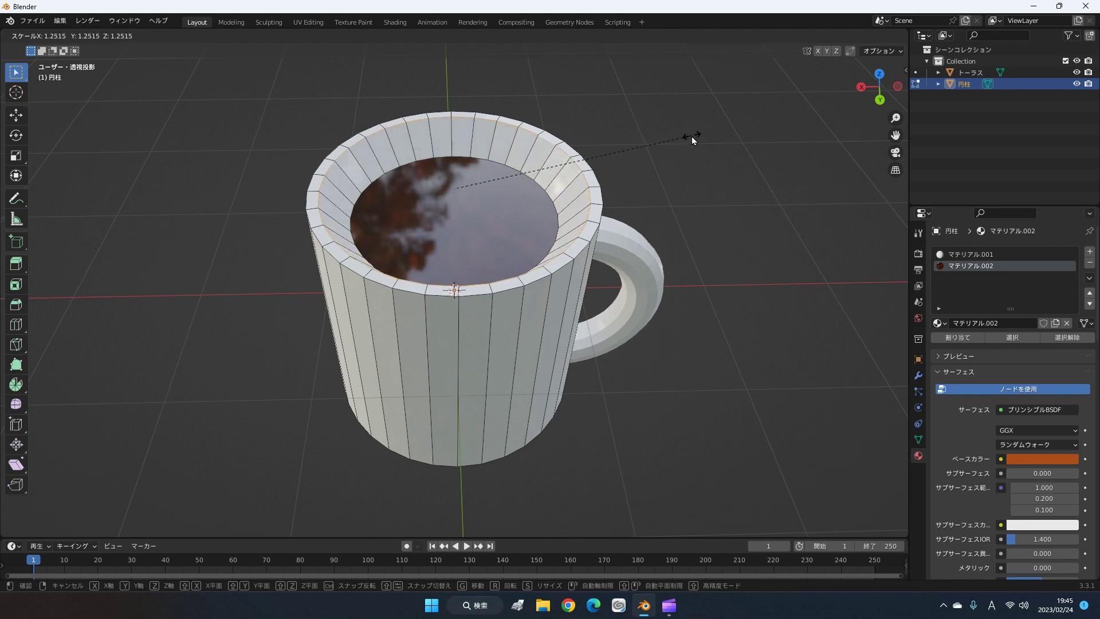
{"action": "right_click", "coordinate": [692, 136]}
{"action": "middle_click_drag", "start_coordinate": [692, 136], "coordinate": [634, 146]}
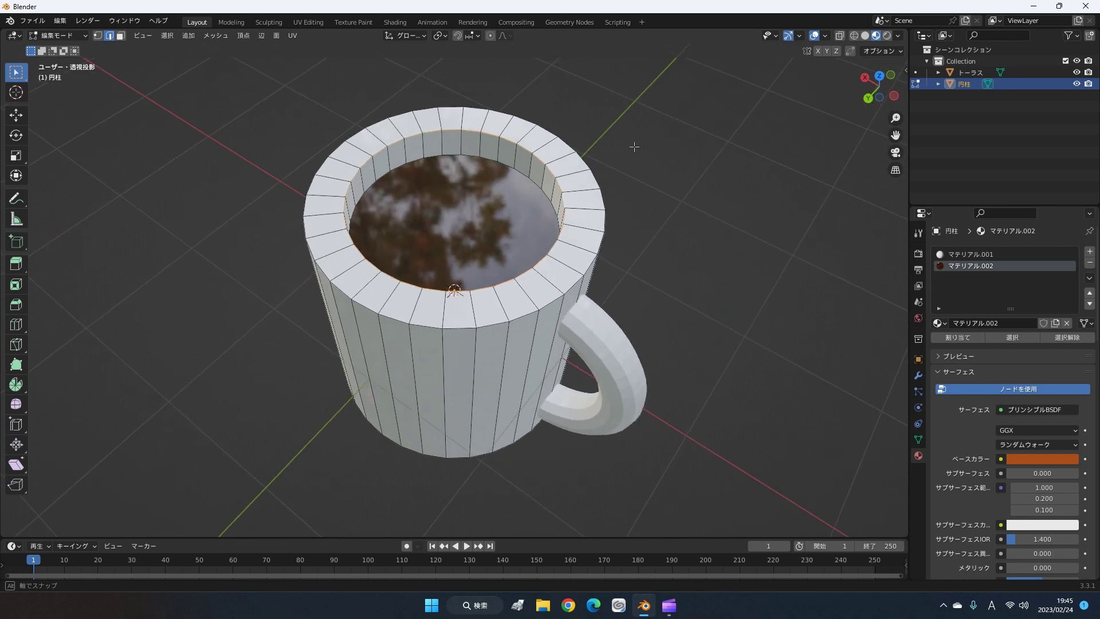
Step: In face select mode, select the inner rim faces, then the coffee surface face
{"action": "key", "text": "3"}
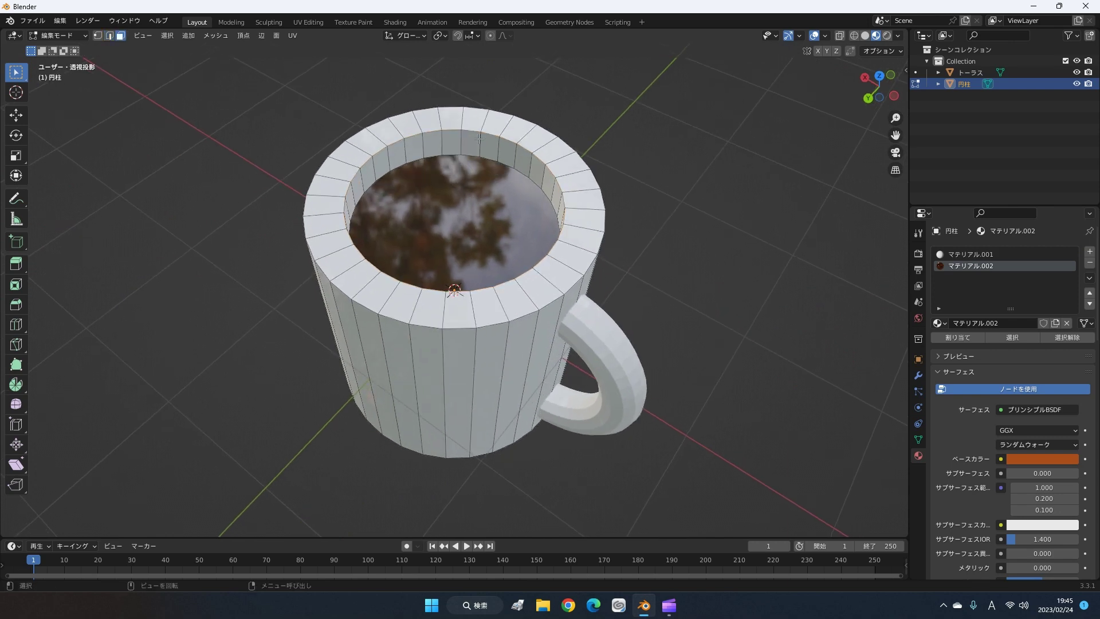
{"action": "left_click", "coordinate": [479, 138]}
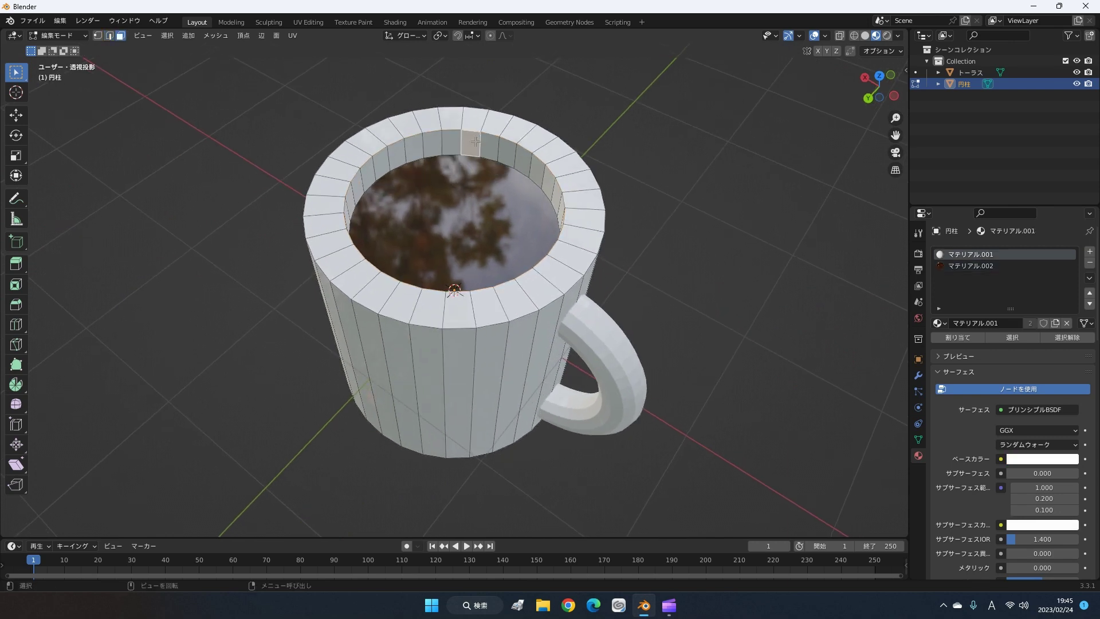
{"action": "left_click", "coordinate": [476, 141], "text": "alt"}
{"action": "middle_click_drag", "start_coordinate": [647, 189], "coordinate": [732, 139]}
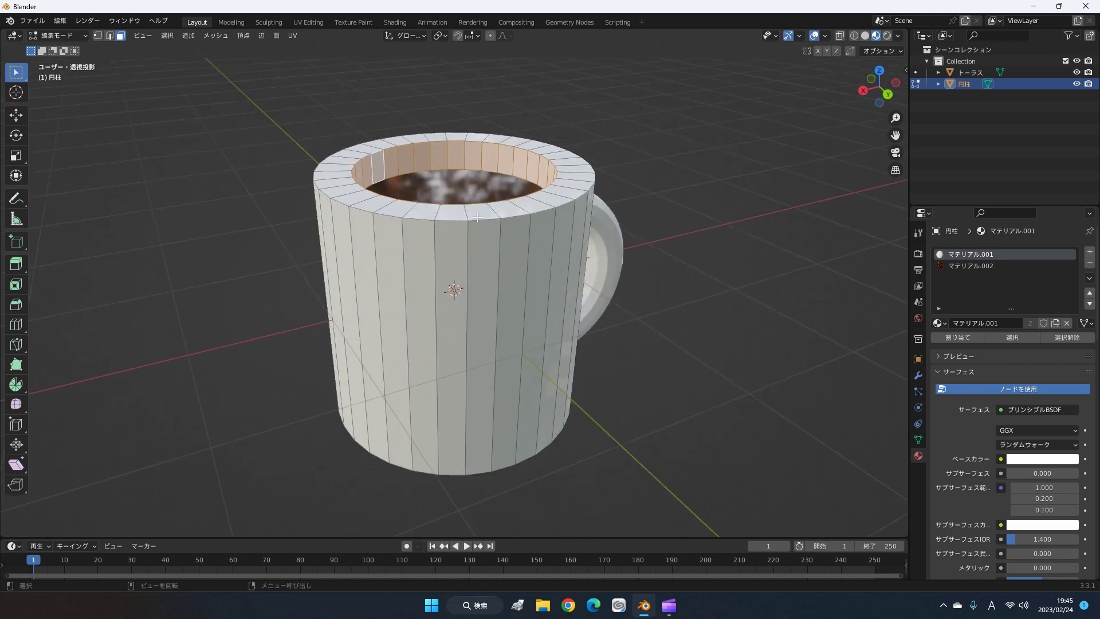
{"action": "mouse_move", "coordinate": [510, 236]}
{"action": "middle_mouse_down"}
{"action": "mouse_move", "coordinate": [322, 323]}
{"action": "mouse_move", "coordinate": [518, 250]}
{"action": "mouse_move", "coordinate": [370, 252]}
{"action": "middle_mouse_up"}
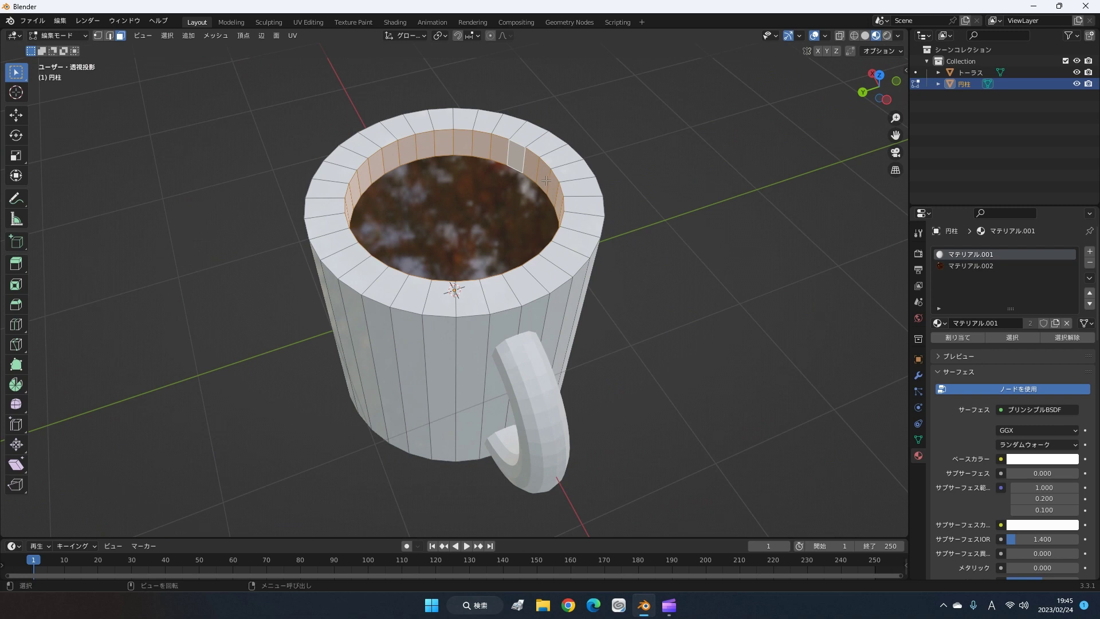
{"action": "left_click", "coordinate": [490, 192]}
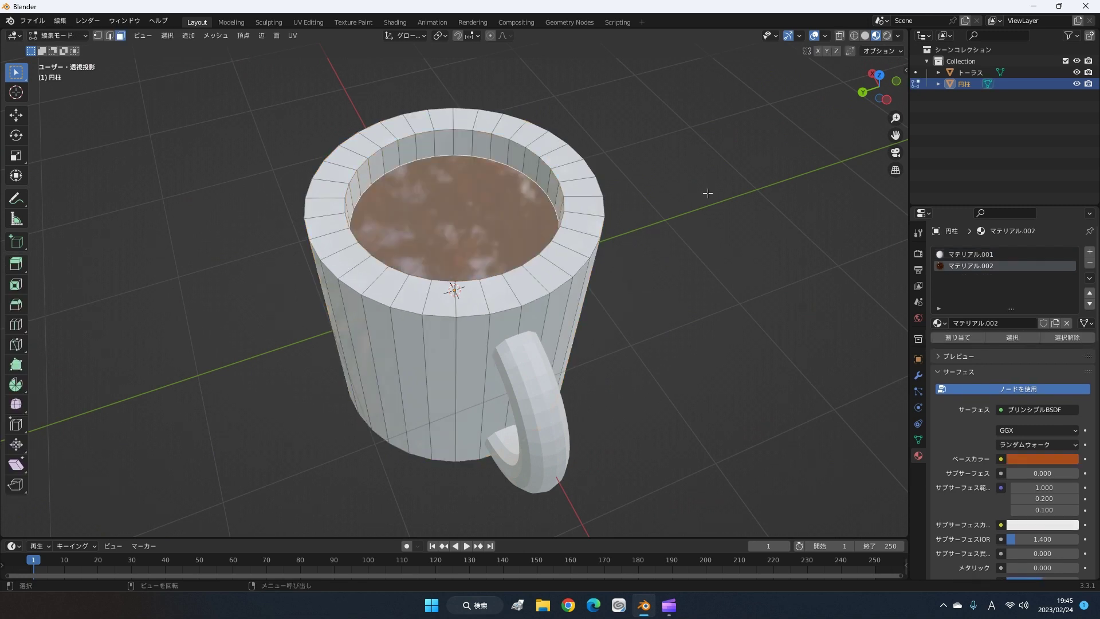
Step: Hide the coffee surface face and orbit to view the empty interior
{"action": "key", "text": "h"}
{"action": "mouse_move", "coordinate": [695, 218]}
{"action": "middle_mouse_down"}
{"action": "mouse_move", "coordinate": [678, 179]}
{"action": "mouse_move", "coordinate": [547, 149]}
{"action": "mouse_move", "coordinate": [504, 234]}
{"action": "mouse_move", "coordinate": [335, 217]}
{"action": "middle_mouse_up"}
{"action": "scroll", "coordinate": [567, 158], "scroll_direction": "up", "scroll_amount": 3}
{"action": "scroll", "coordinate": [567, 158], "scroll_direction": "up", "scroll_amount": 2}
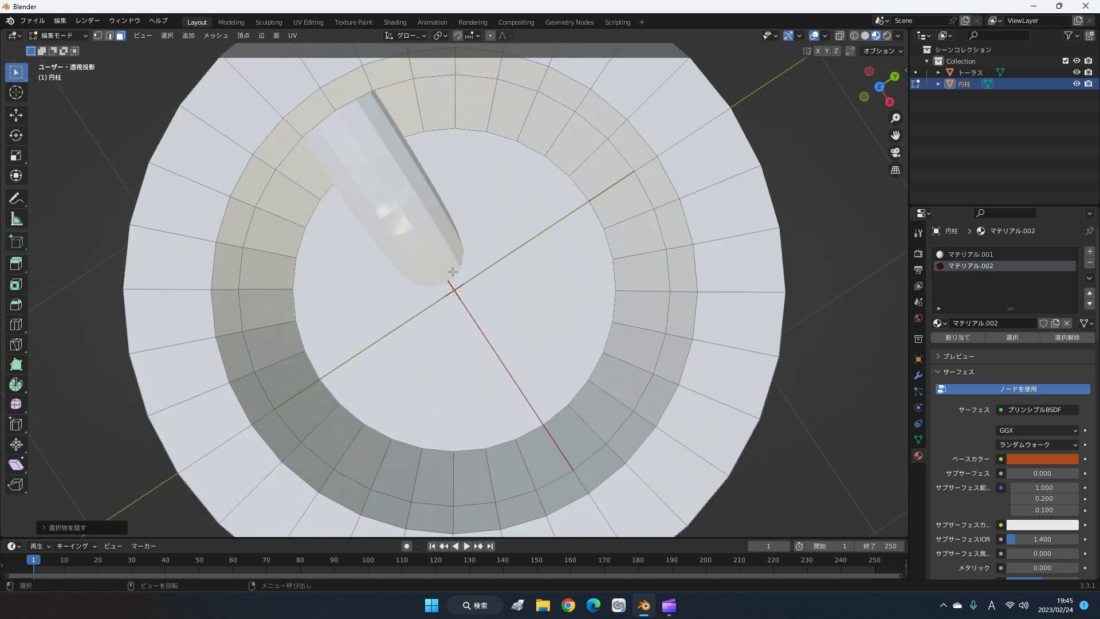
{"action": "scroll", "coordinate": [452, 268], "scroll_direction": "down", "scroll_amount": 4}
{"action": "mouse_move", "coordinate": [452, 268]}
{"action": "middle_mouse_down"}
{"action": "mouse_move", "coordinate": [473, 164]}
{"action": "mouse_move", "coordinate": [560, 299]}
{"action": "mouse_move", "coordinate": [595, 283]}
{"action": "middle_mouse_up"}
{"action": "scroll", "coordinate": [595, 283], "scroll_direction": "up", "scroll_amount": 2}
{"action": "scroll", "coordinate": [596, 312], "scroll_direction": "up", "scroll_amount": 2}
{"action": "scroll", "coordinate": [594, 314], "scroll_direction": "up", "scroll_amount": 1}
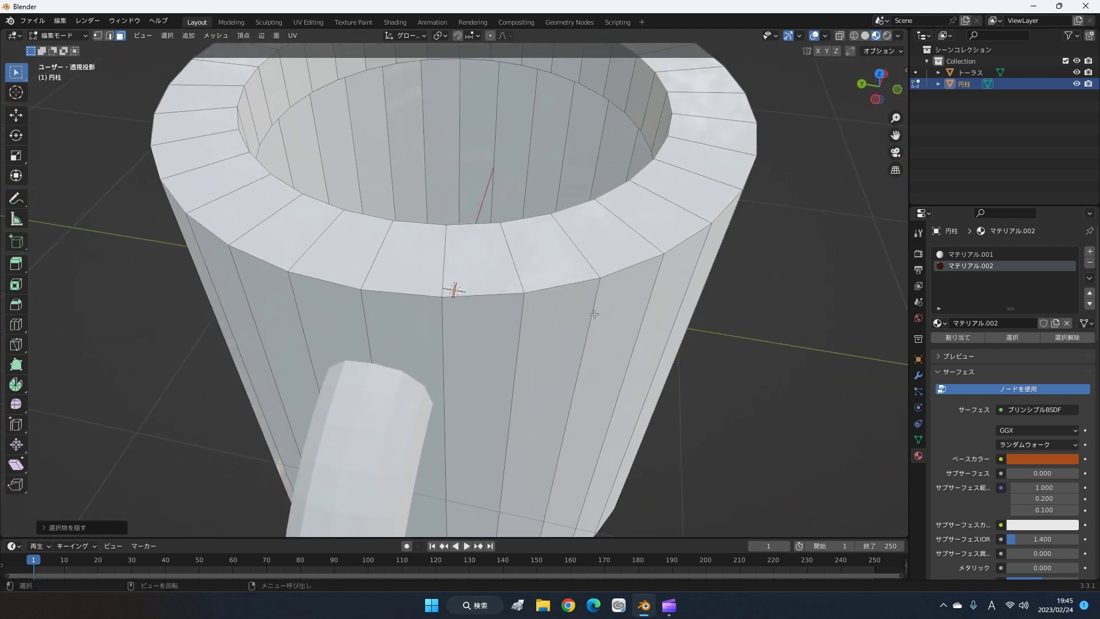
{"action": "scroll", "coordinate": [594, 314], "scroll_direction": "down", "scroll_amount": 1}
{"action": "scroll", "coordinate": [583, 293], "scroll_direction": "down", "scroll_amount": 1}
Step: Select the inner wall ring of faces and begin scaling it to about 1.21
{"action": "middle_click_drag", "start_coordinate": [579, 283], "coordinate": [530, 121]}
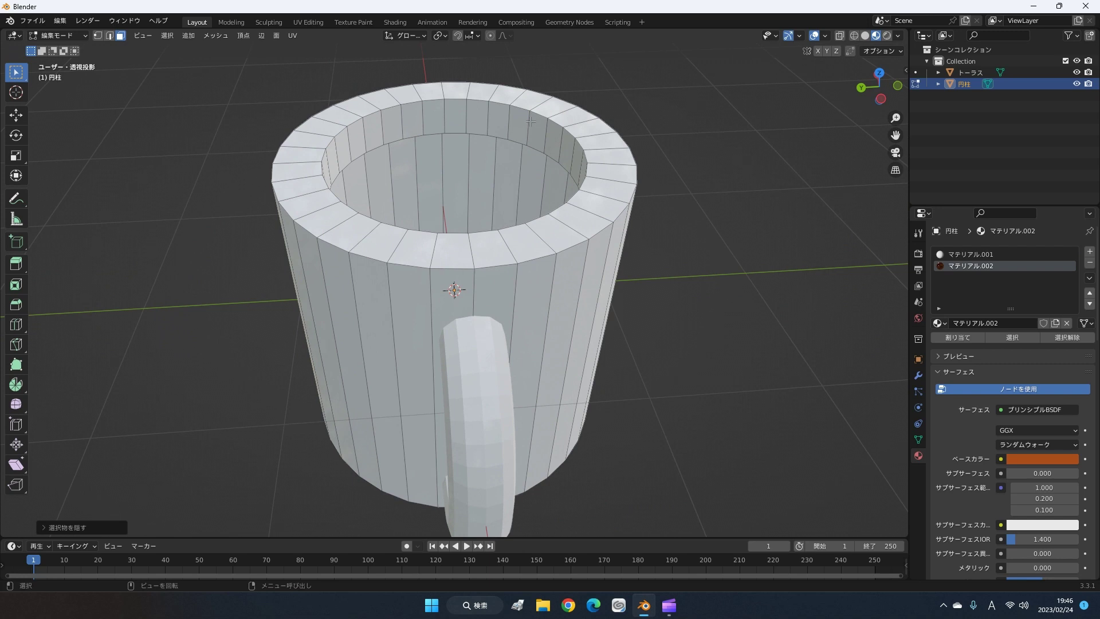
{"action": "left_click", "coordinate": [526, 122], "text": "alt"}
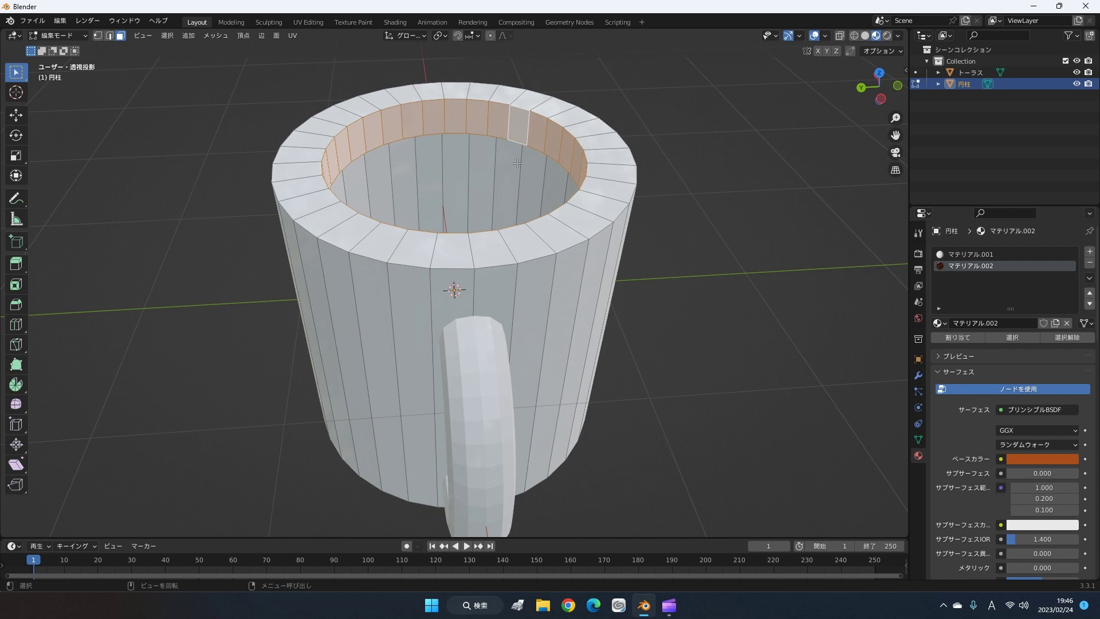
{"action": "middle_click_drag", "start_coordinate": [470, 138], "coordinate": [464, 185]}
{"action": "middle_click_drag", "start_coordinate": [495, 147], "coordinate": [567, 149]}
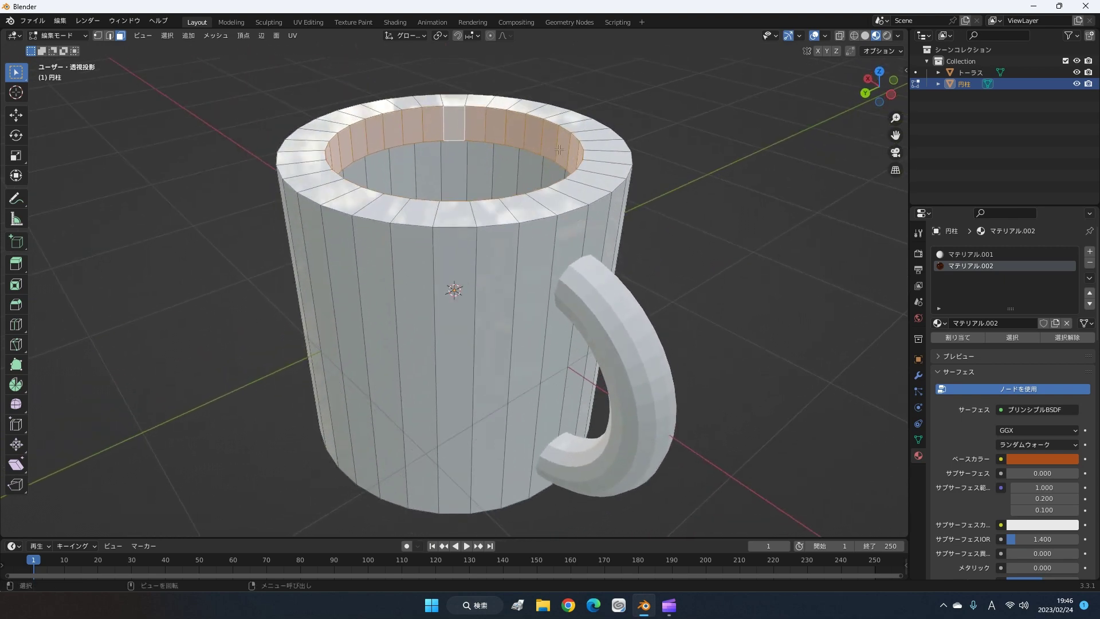
{"action": "scroll", "coordinate": [559, 149], "scroll_direction": "down", "scroll_amount": 2}
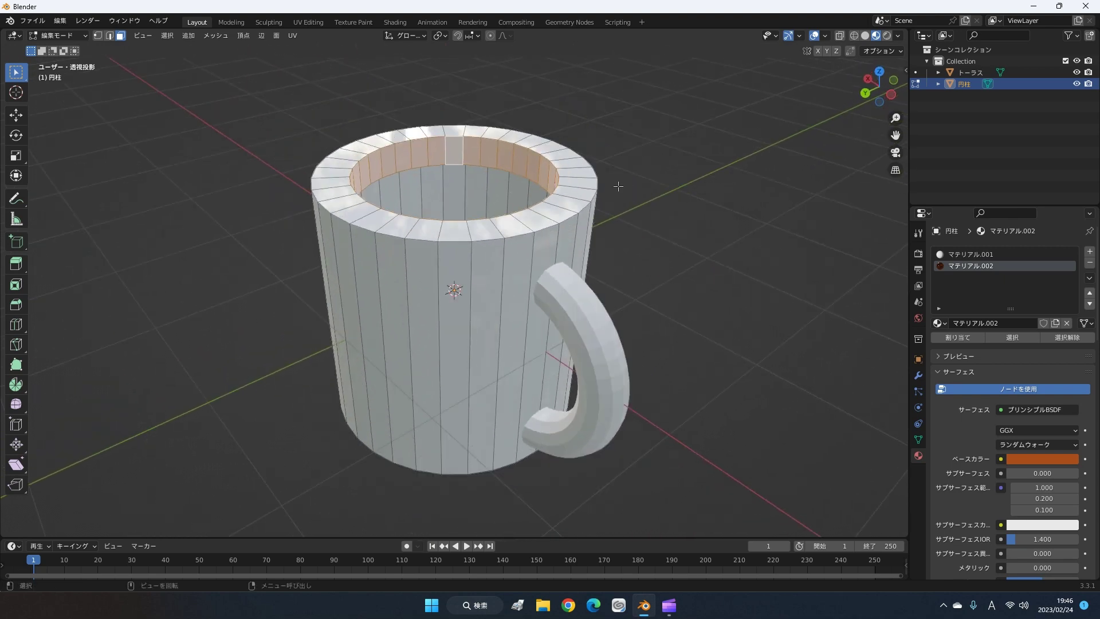
{"action": "middle_click_drag", "start_coordinate": [619, 187], "coordinate": [615, 222]}
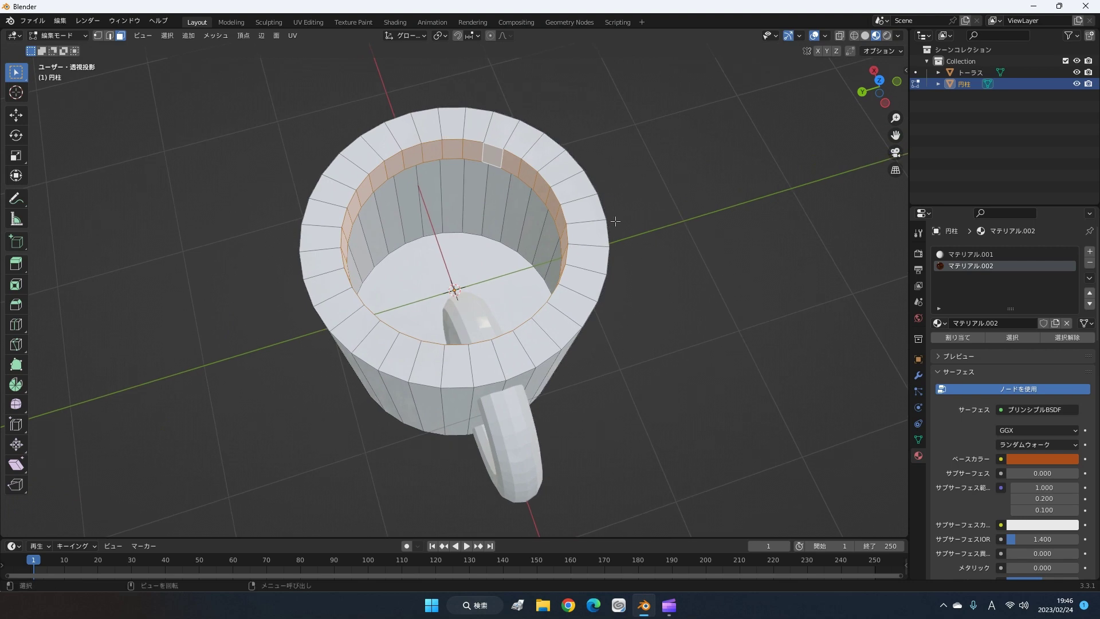
{"action": "mouse_move", "coordinate": [615, 221]}
{"action": "middle_mouse_down"}
{"action": "mouse_move", "coordinate": [651, 158]}
{"action": "mouse_move", "coordinate": [596, 214]}
{"action": "mouse_move", "coordinate": [527, 182]}
{"action": "middle_mouse_up"}
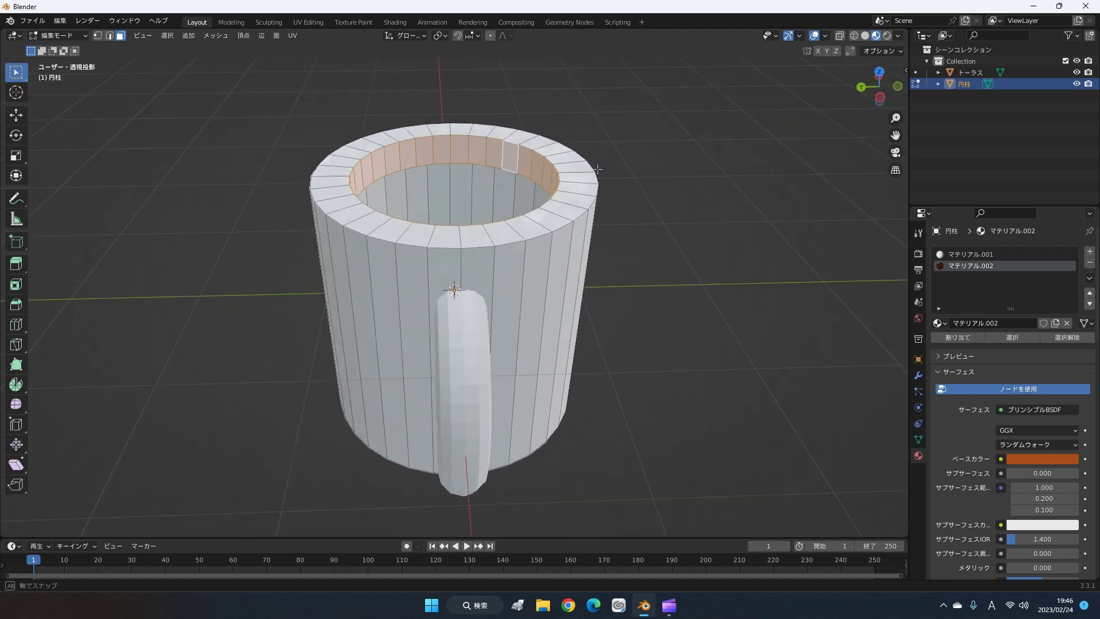
{"action": "middle_click_drag", "start_coordinate": [492, 195], "coordinate": [656, 201]}
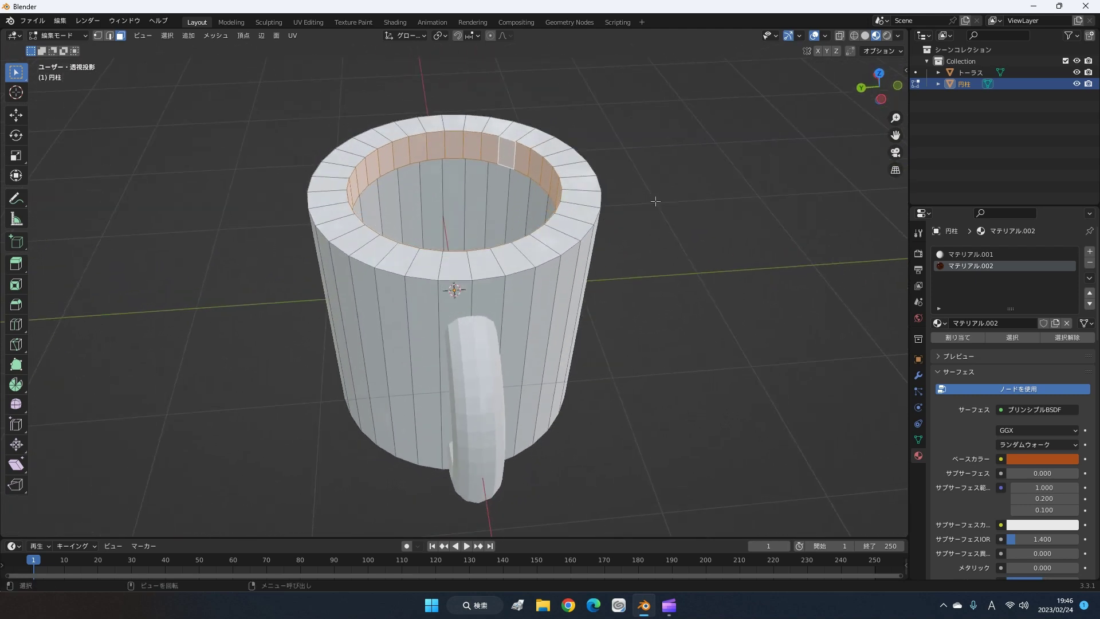
{"action": "key", "text": "s"}
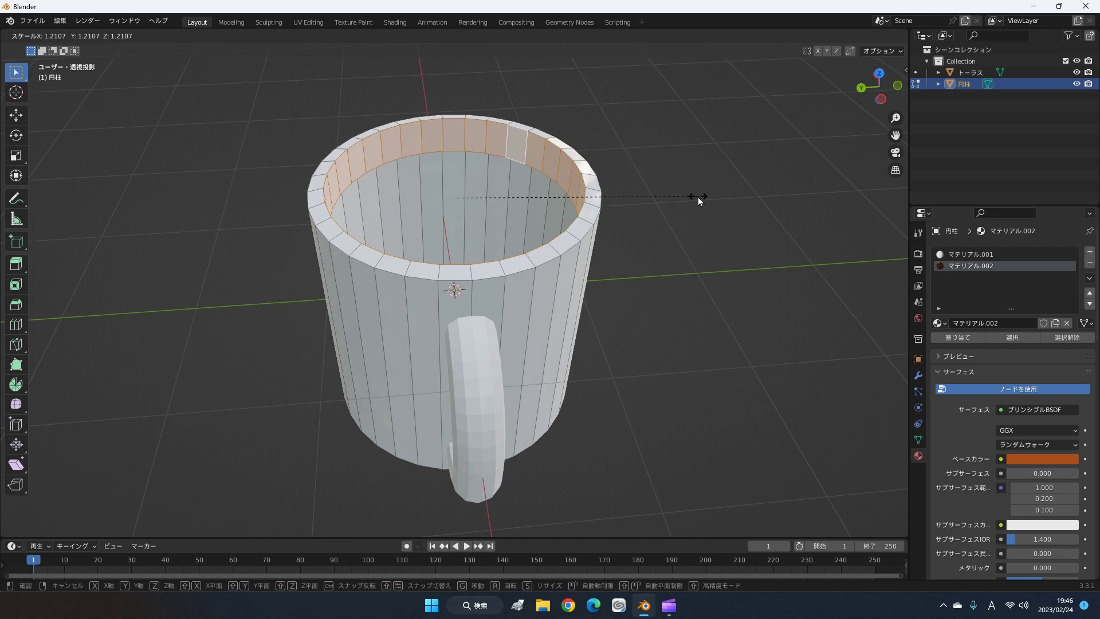
Step: Confirm the enlarged inner wall loop for a thinner rim, then return to Object Mode
{"action": "left_click", "coordinate": [706, 200]}
{"action": "mouse_move", "coordinate": [706, 200]}
{"action": "middle_mouse_down"}
{"action": "mouse_move", "coordinate": [719, 275]}
{"action": "mouse_move", "coordinate": [776, 208]}
{"action": "middle_mouse_up"}
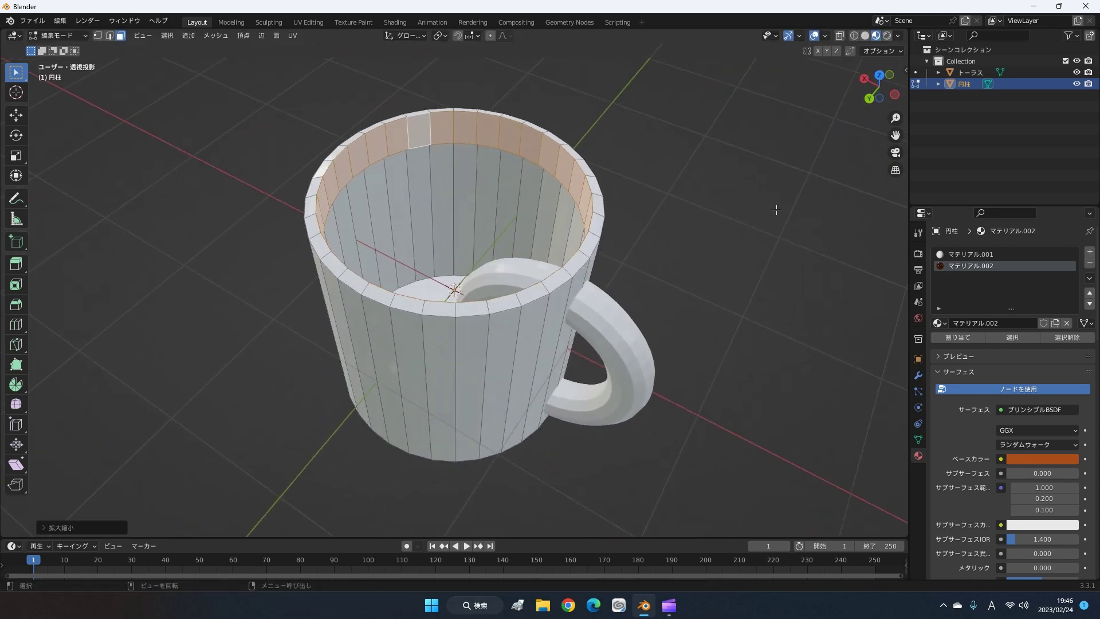
{"action": "mouse_move", "coordinate": [394, 141]}
{"action": "middle_mouse_down"}
{"action": "mouse_move", "coordinate": [487, 146]}
{"action": "mouse_move", "coordinate": [532, 121]}
{"action": "middle_mouse_up"}
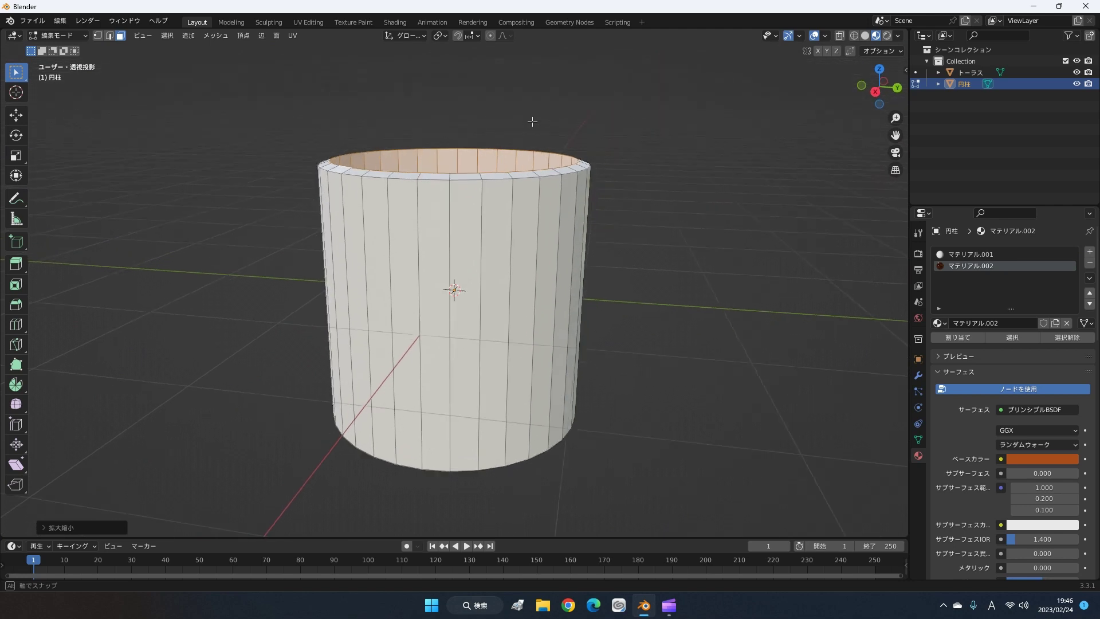
{"action": "key", "text": "Tab"}
{"action": "mouse_move", "coordinate": [532, 122]}
{"action": "middle_mouse_down"}
{"action": "mouse_move", "coordinate": [525, 227]}
{"action": "mouse_move", "coordinate": [501, 252]}
{"action": "mouse_move", "coordinate": [486, 168]}
{"action": "mouse_move", "coordinate": [442, 145]}
{"action": "mouse_move", "coordinate": [398, 166]}
{"action": "mouse_move", "coordinate": [427, 206]}
{"action": "mouse_move", "coordinate": [438, 169]}
{"action": "mouse_move", "coordinate": [457, 202]}
{"action": "mouse_move", "coordinate": [545, 196]}
{"action": "middle_mouse_up"}
{"action": "mouse_move", "coordinate": [452, 285]}
{"action": "middle_mouse_down"}
{"action": "mouse_move", "coordinate": [447, 207]}
{"action": "mouse_move", "coordinate": [504, 147]}
{"action": "mouse_move", "coordinate": [429, 239]}
{"action": "mouse_move", "coordinate": [449, 278]}
{"action": "mouse_move", "coordinate": [394, 281]}
{"action": "mouse_move", "coordinate": [407, 241]}
{"action": "mouse_move", "coordinate": [598, 333]}
{"action": "mouse_move", "coordinate": [619, 266]}
{"action": "mouse_move", "coordinate": [703, 233]}
{"action": "mouse_move", "coordinate": [699, 270]}
{"action": "mouse_move", "coordinate": [707, 198]}
{"action": "mouse_move", "coordinate": [565, 302]}
{"action": "mouse_move", "coordinate": [547, 221]}
{"action": "mouse_move", "coordinate": [332, 350]}
{"action": "mouse_move", "coordinate": [273, 402]}
{"action": "mouse_move", "coordinate": [390, 235]}
{"action": "mouse_move", "coordinate": [444, 246]}
{"action": "mouse_move", "coordinate": [457, 263]}
{"action": "mouse_move", "coordinate": [456, 232]}
{"action": "mouse_move", "coordinate": [273, 408]}
{"action": "middle_mouse_up"}
{"action": "mouse_move", "coordinate": [587, 218]}
{"action": "middle_mouse_down"}
{"action": "mouse_move", "coordinate": [544, 309]}
{"action": "mouse_move", "coordinate": [545, 271]}
{"action": "middle_mouse_up"}
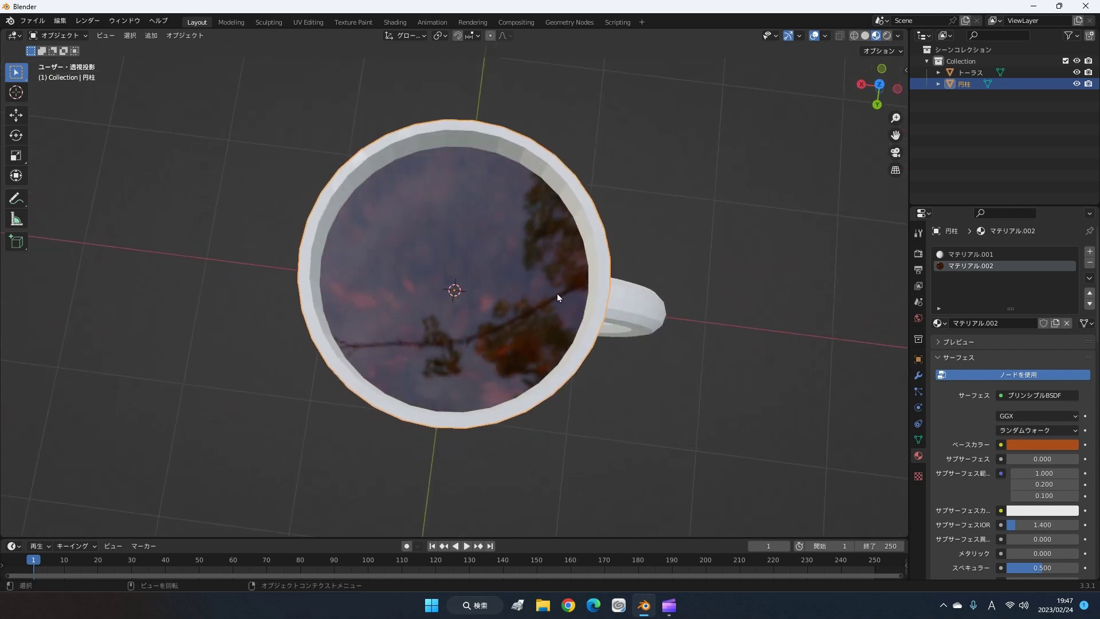
{"action": "middle_click_drag", "start_coordinate": [662, 362], "coordinate": [677, 316]}
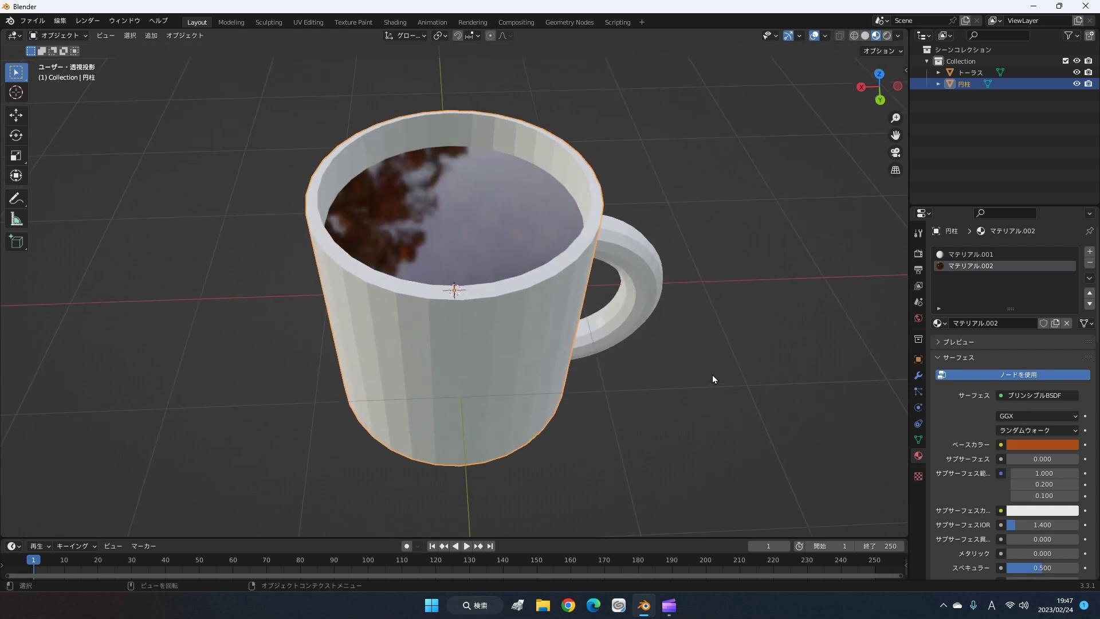
{"action": "middle_click_drag", "start_coordinate": [650, 373], "coordinate": [651, 342]}
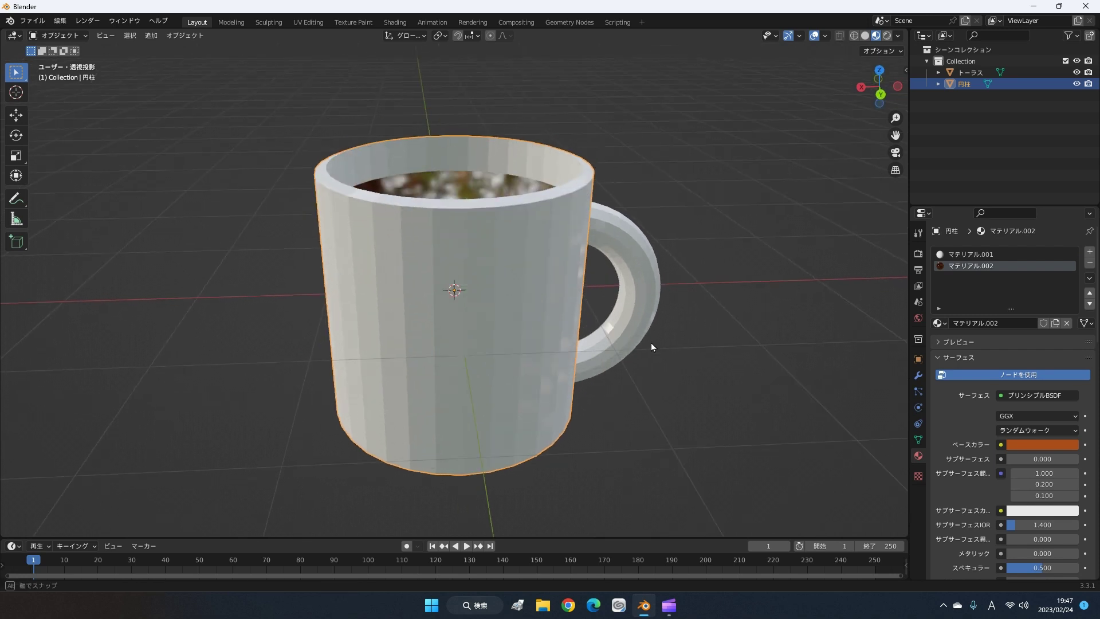
{"action": "scroll", "coordinate": [651, 344], "scroll_direction": "down", "scroll_amount": 2}
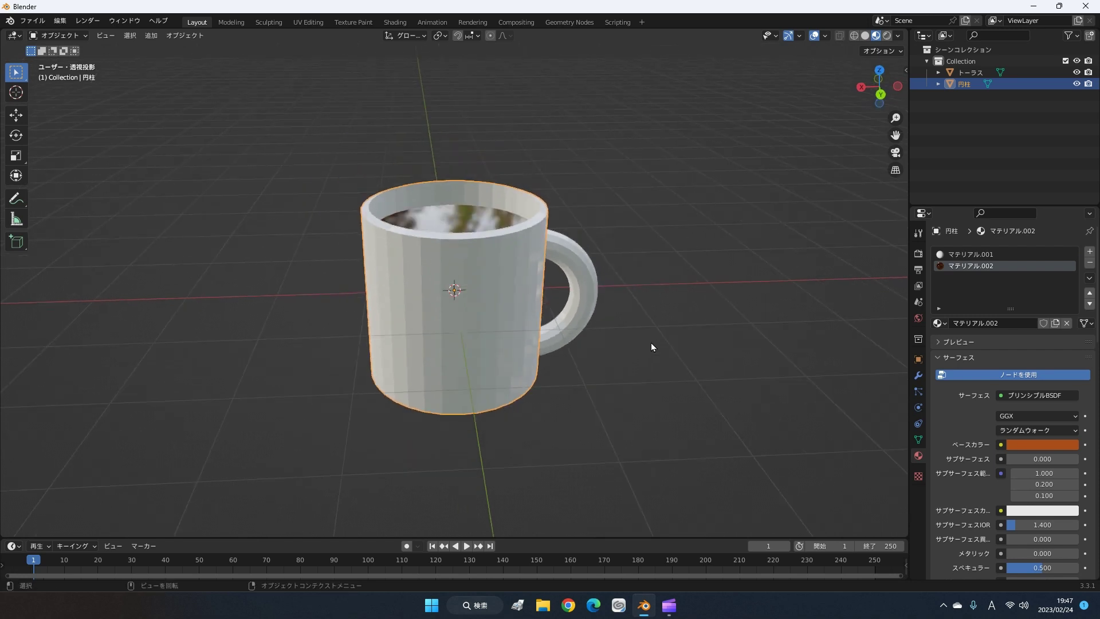